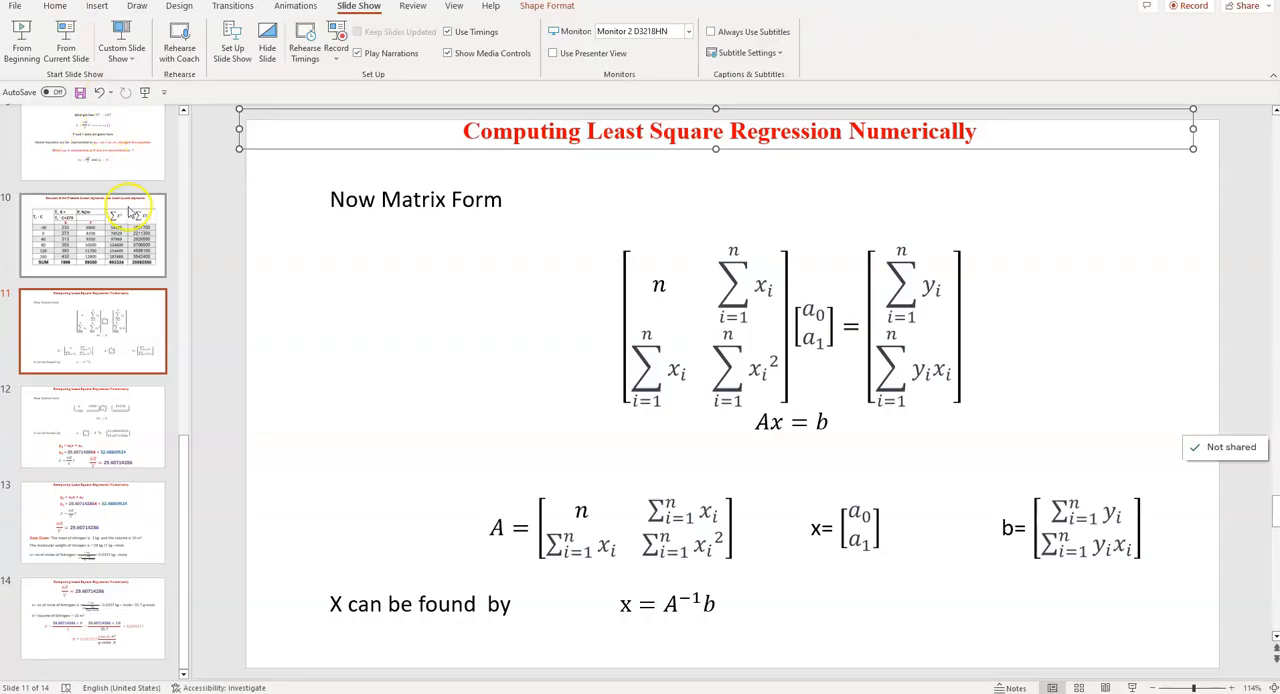
- Review the nitrogen pressure-temperature problem on slide 8 and the matrix form of least squares regression on slide 11
scroll(120, 205, "up", 5)
left_click(103, 316)
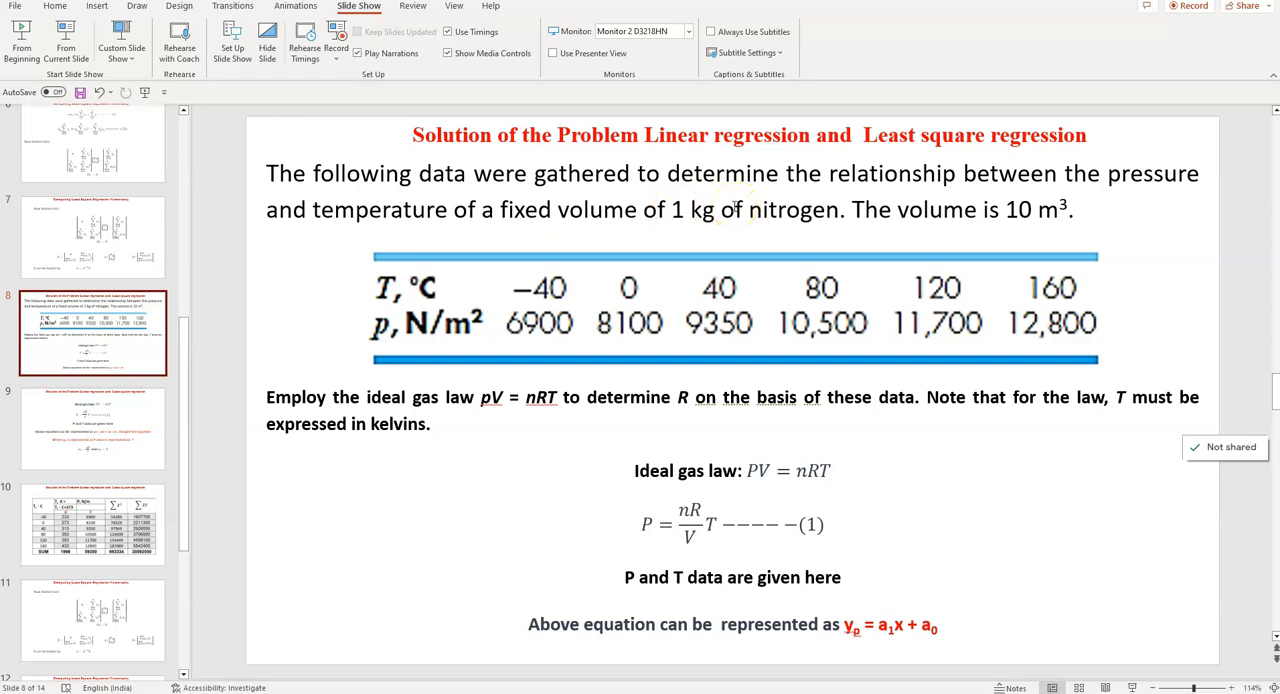
left_click(115, 600)
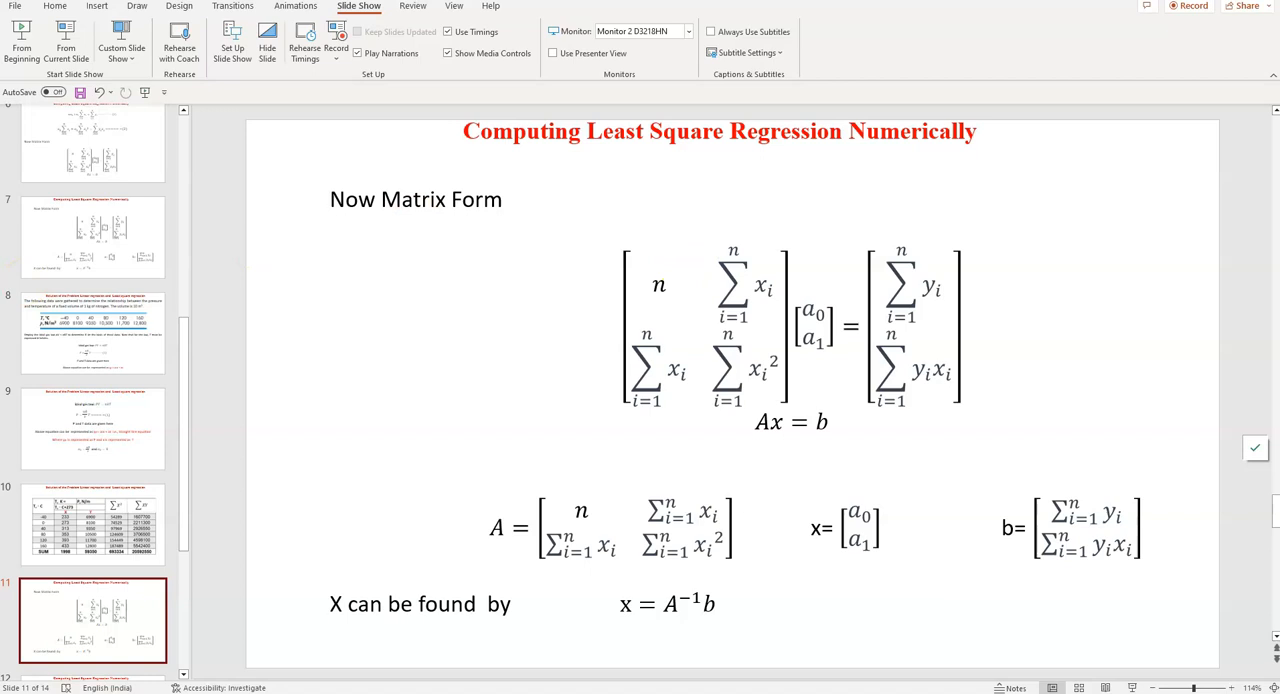
- Switch to Excel, paste the copied T, °C column into the blank sheet starting at D3, and widen column D
key("alt+Tab")
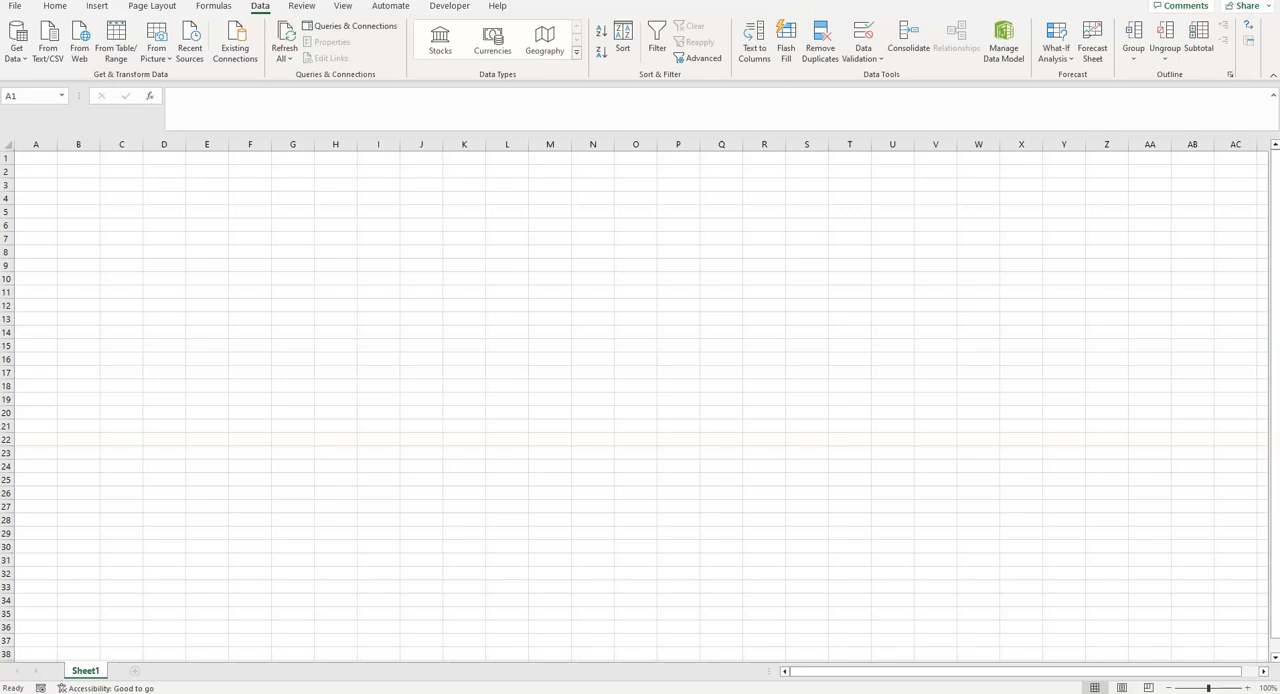
key("ctrl+c")
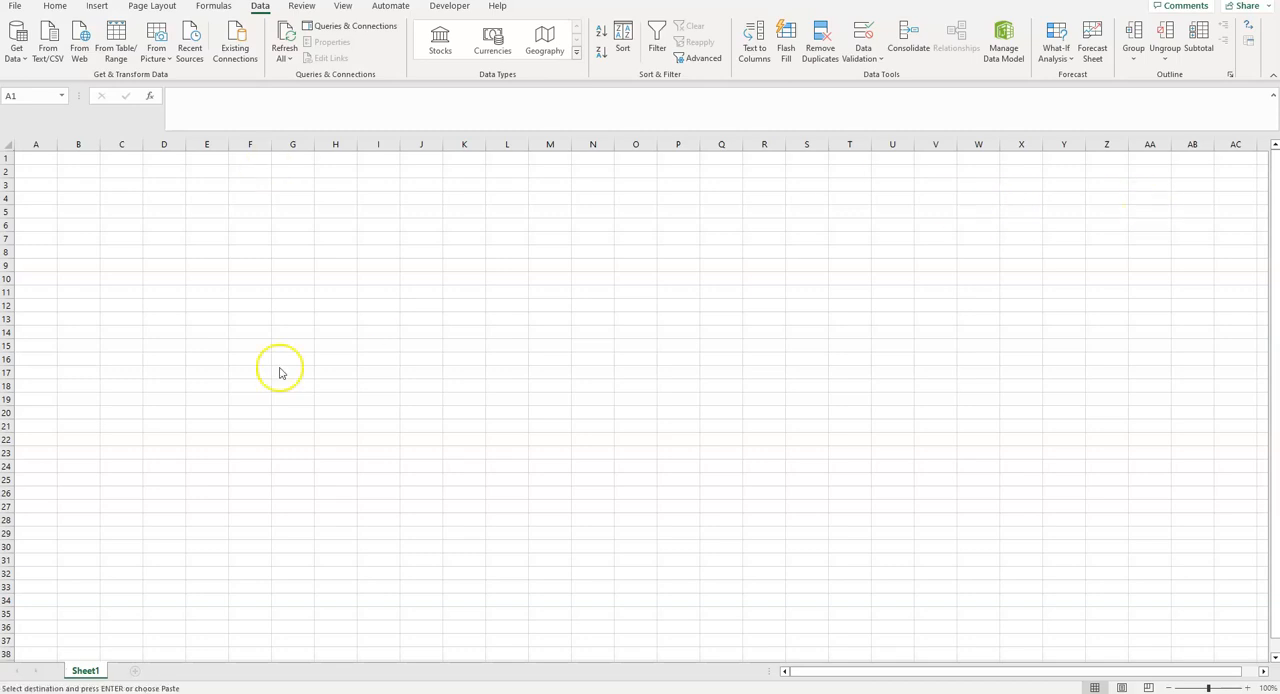
left_click(160, 185)
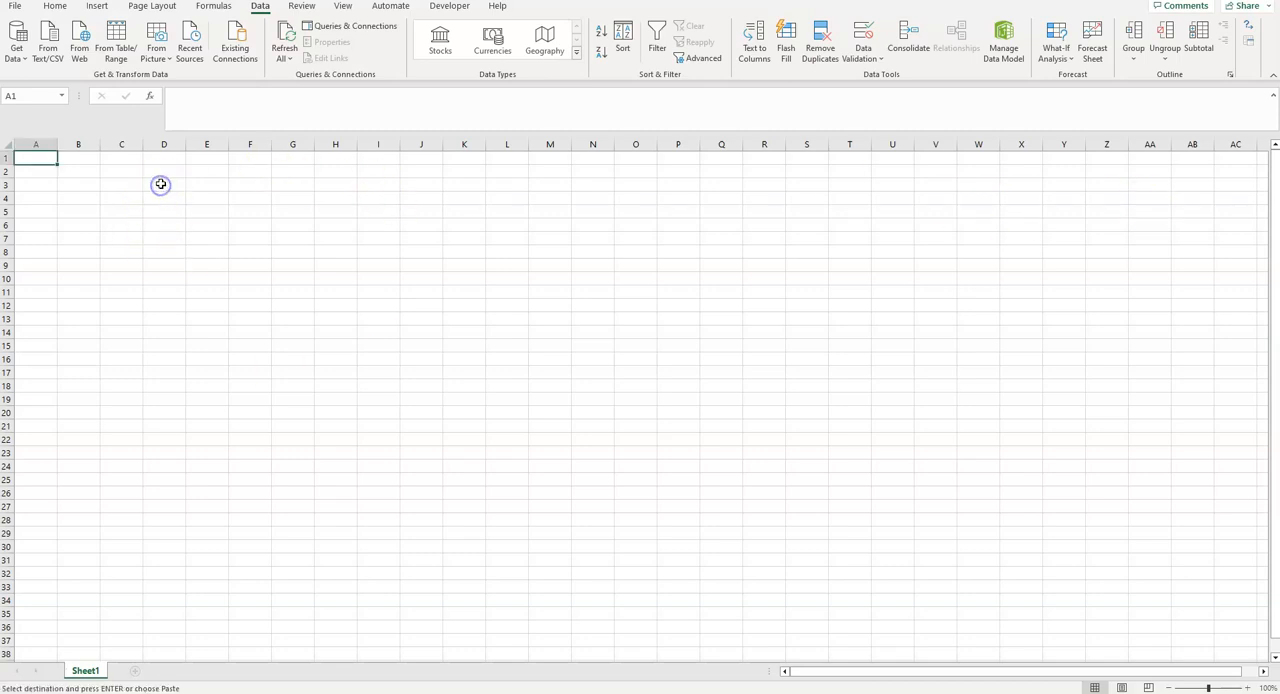
key("ctrl+v")
left_click_drag(186, 145, 210, 145)
left_click(246, 189)
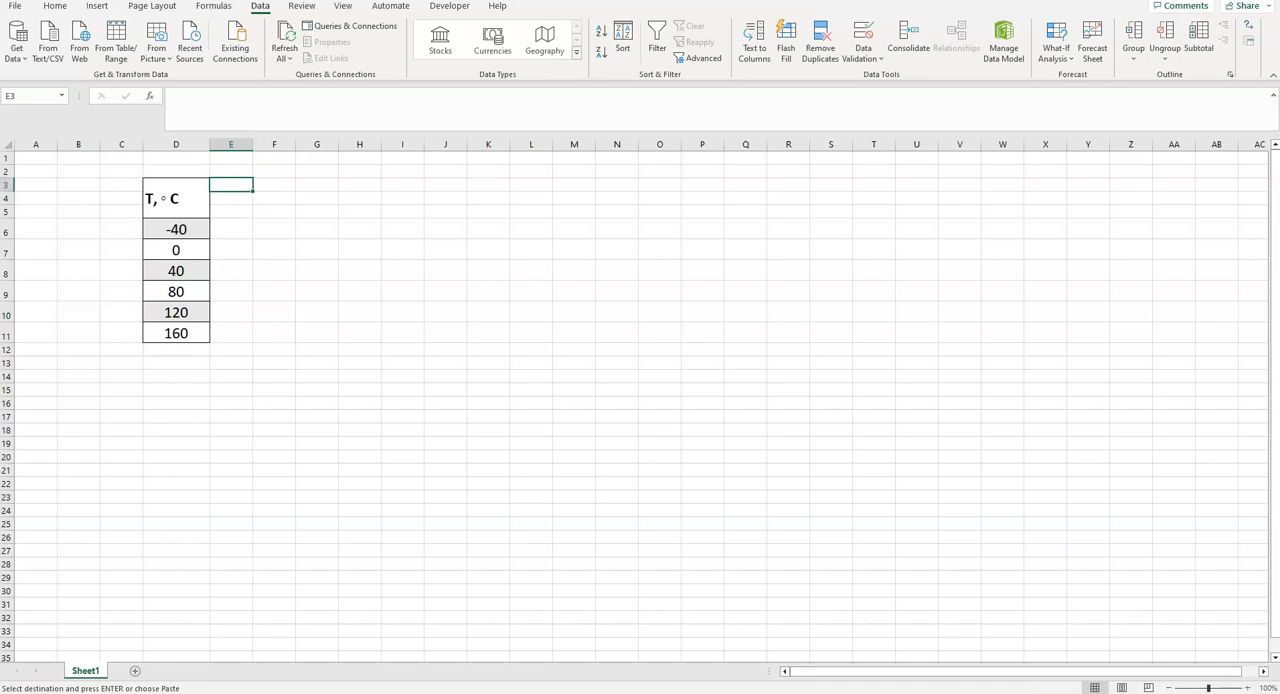
- Copy the Kelvin temperature header cells (T, K = T, °C+273, X) from the presentation into E3:E5 and widen column E
key("alt+Tab")
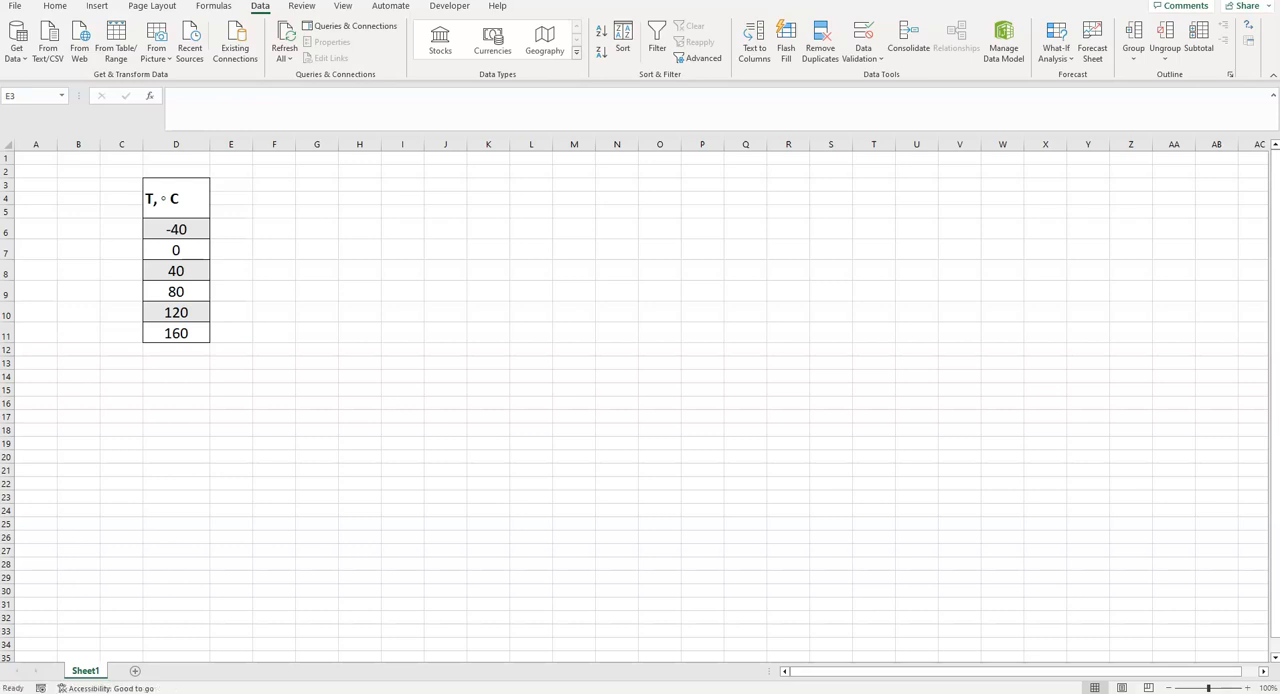
left_click(230, 187)
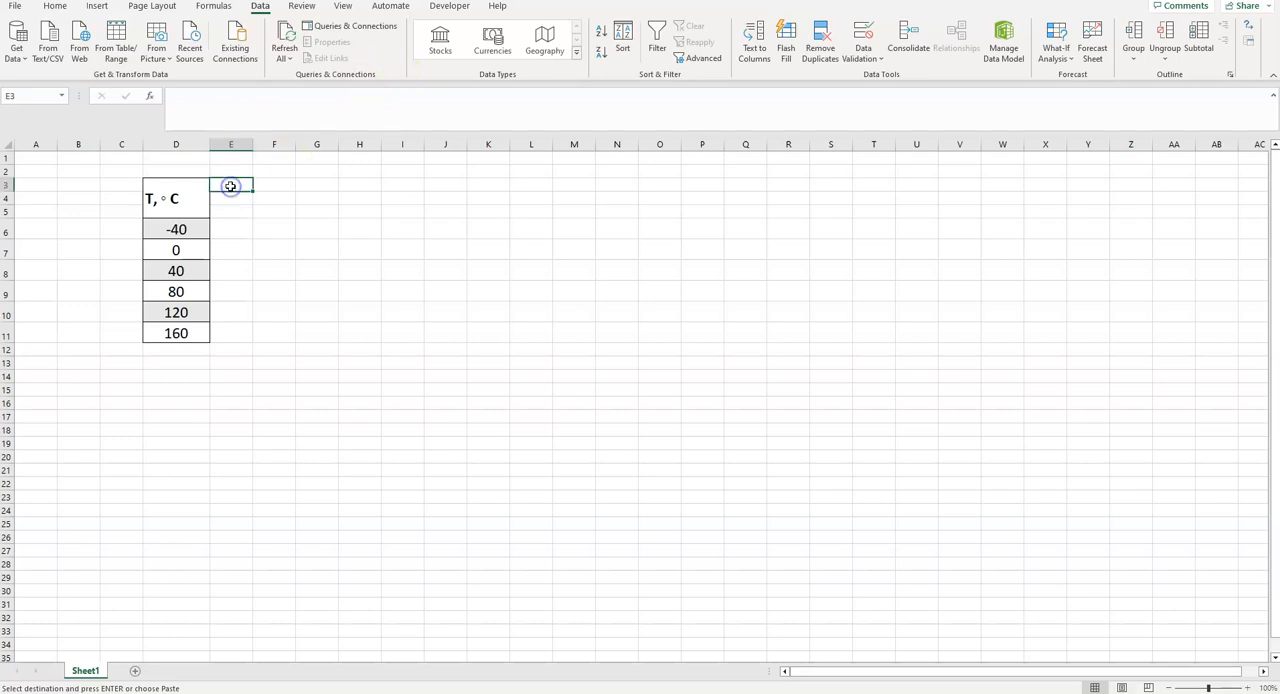
key("ctrl+v")
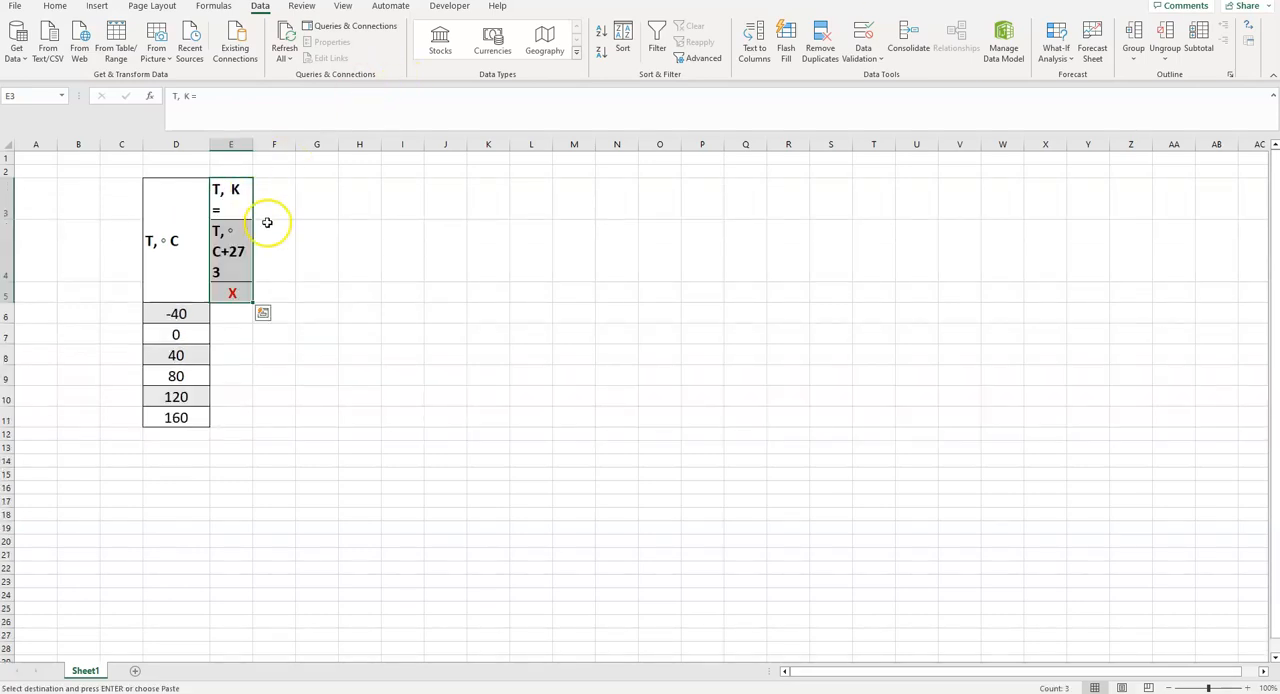
left_click_drag(252, 145, 305, 146)
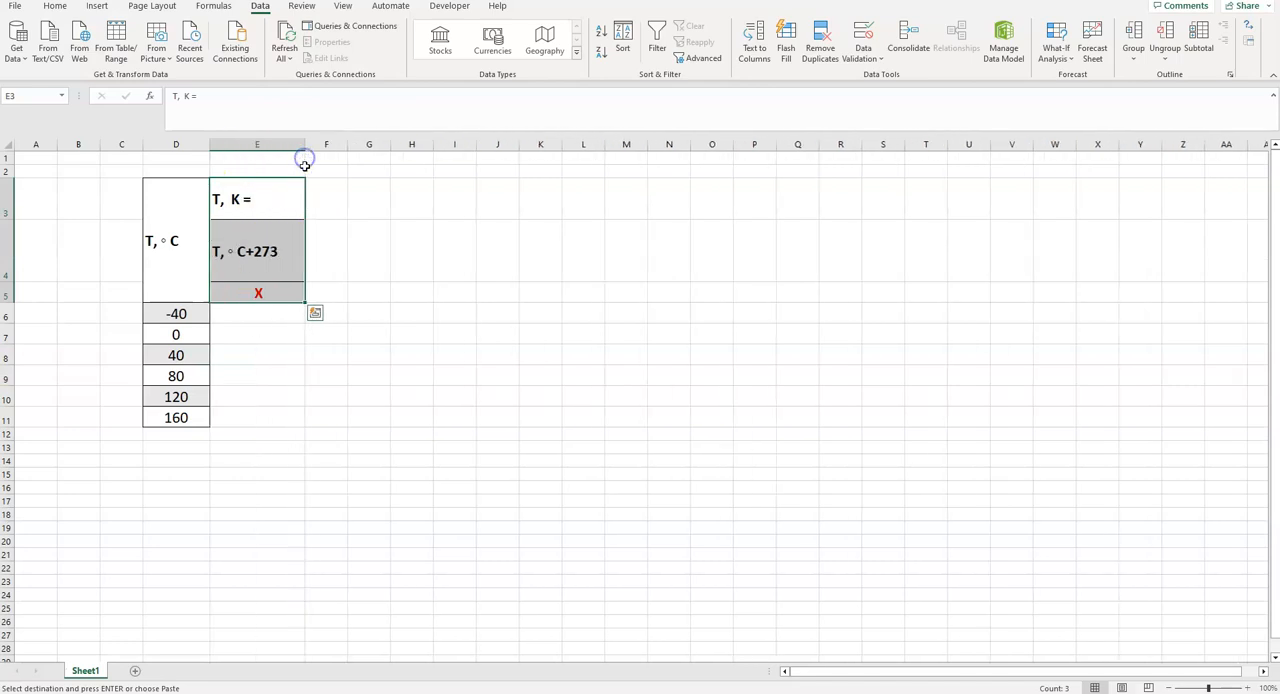
- Enter the formula =D6+273 in E6 to convert the first temperature to kelvins
left_click(241, 318)
type("=")
left_click(180, 314)
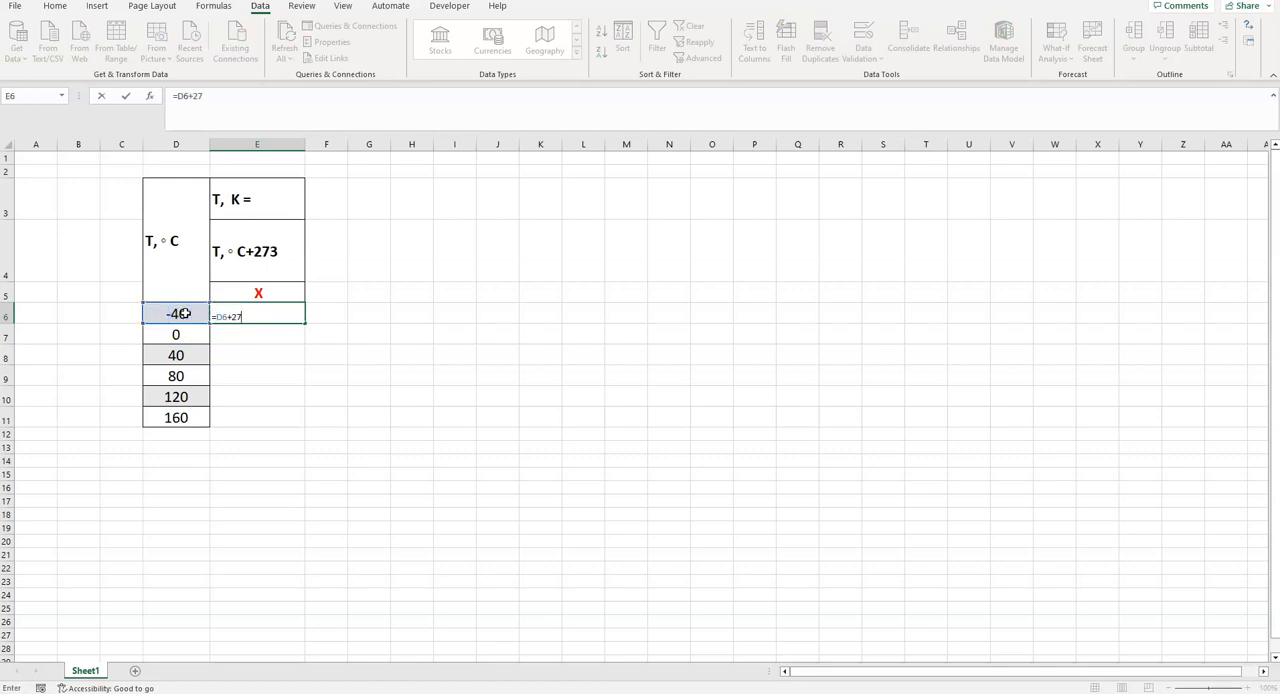
left_click(492, 380)
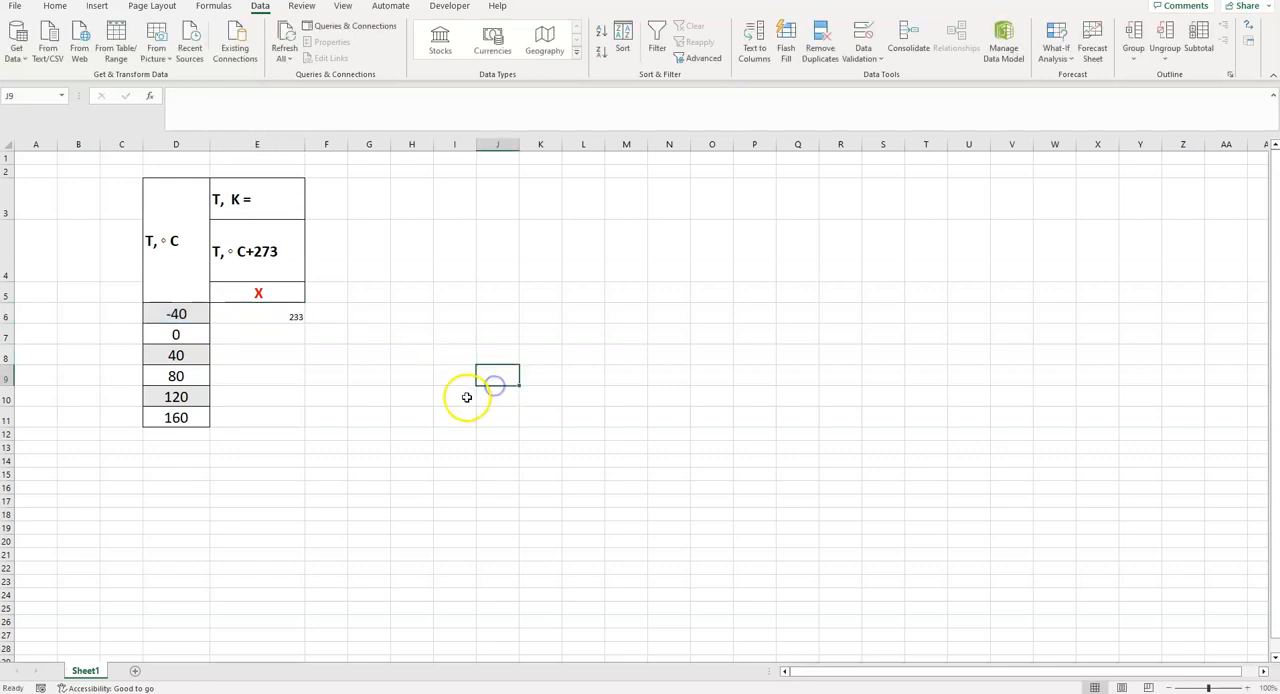
- Set the font size of the entire sheet to 18
left_click(265, 321)
left_click(166, 310)
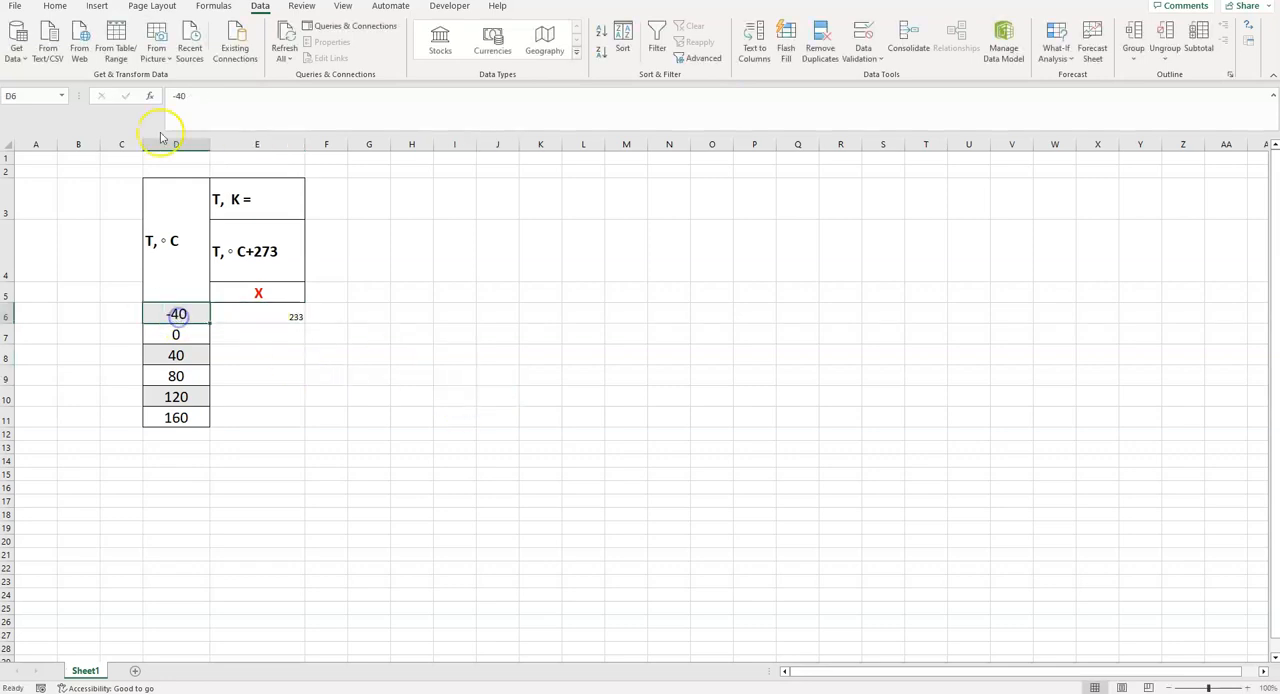
left_click(54, 6)
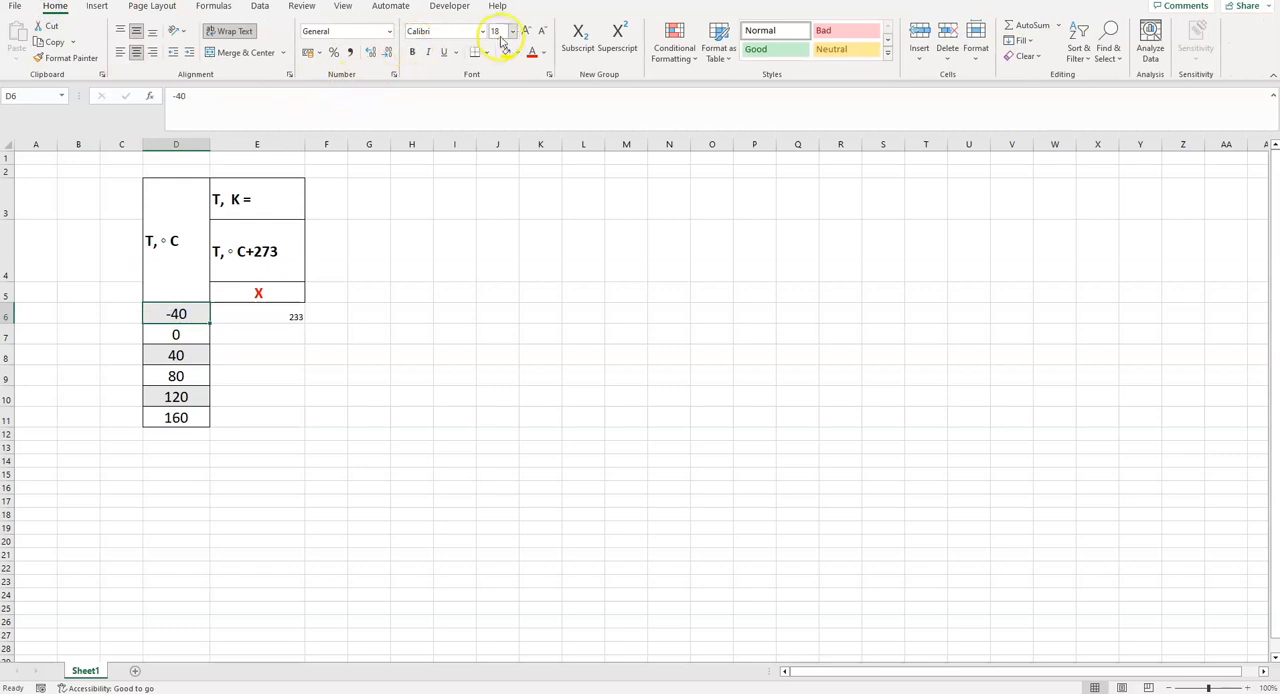
left_click_drag(272, 315, 277, 413)
left_click(6, 146)
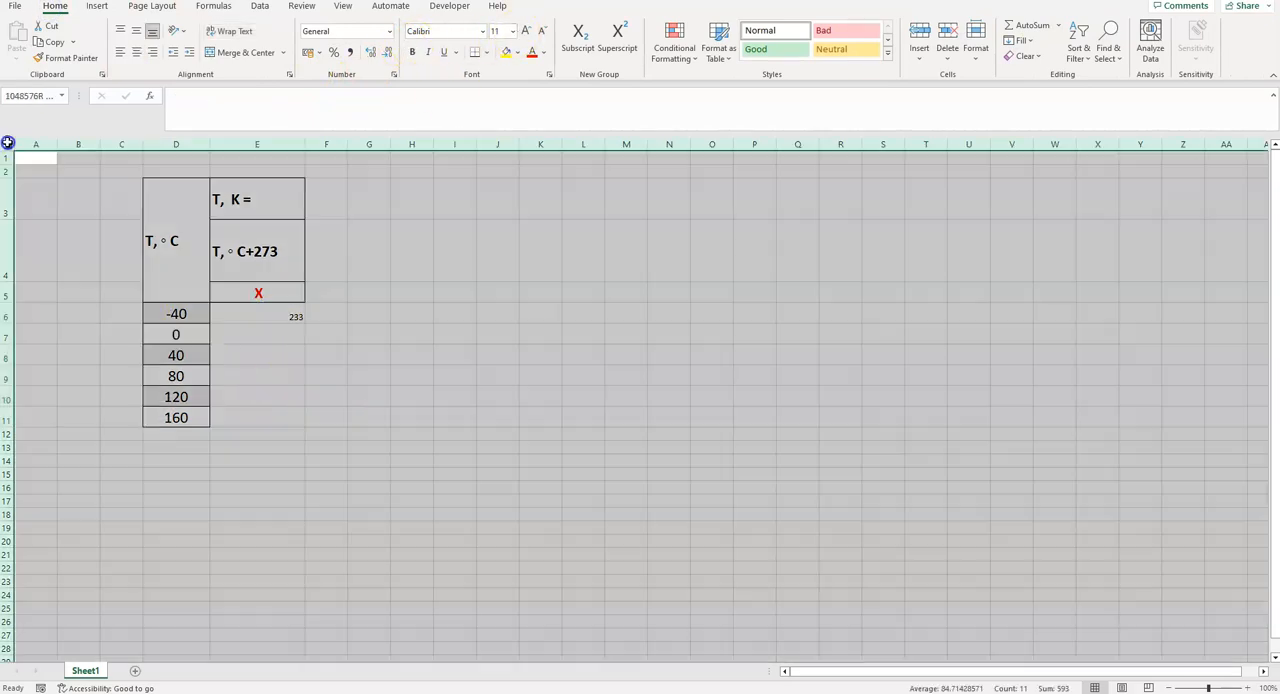
left_click(514, 34)
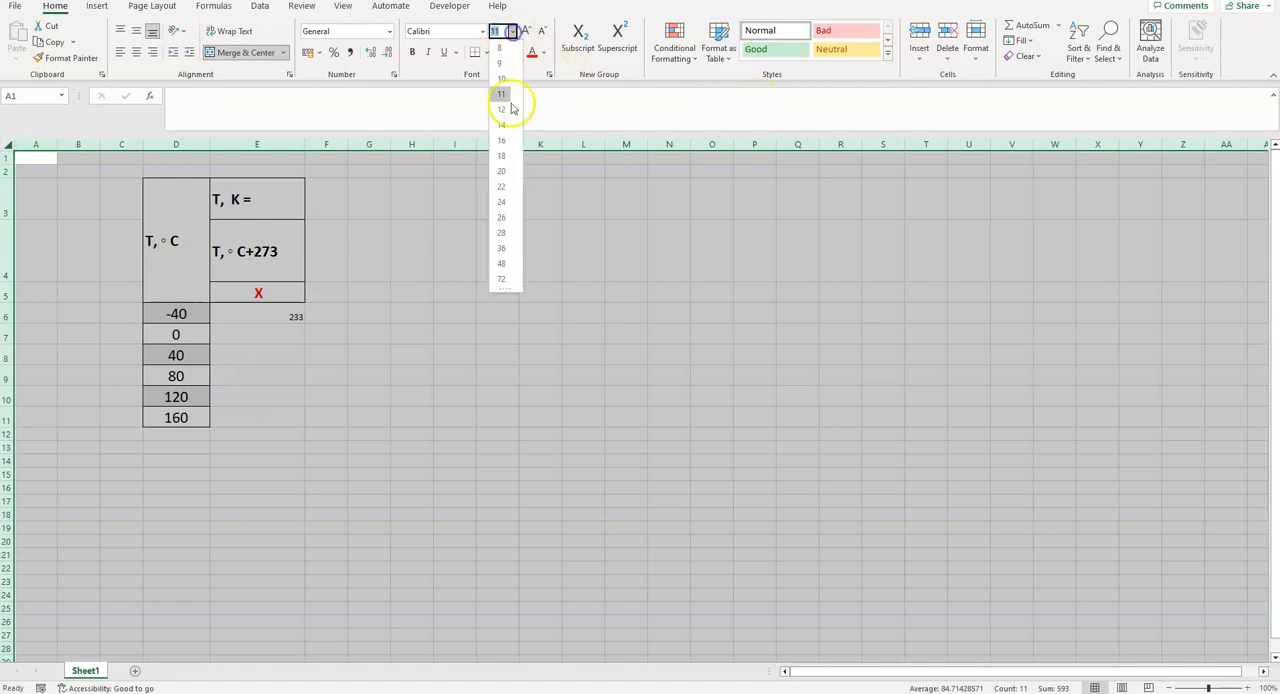
left_click(506, 156)
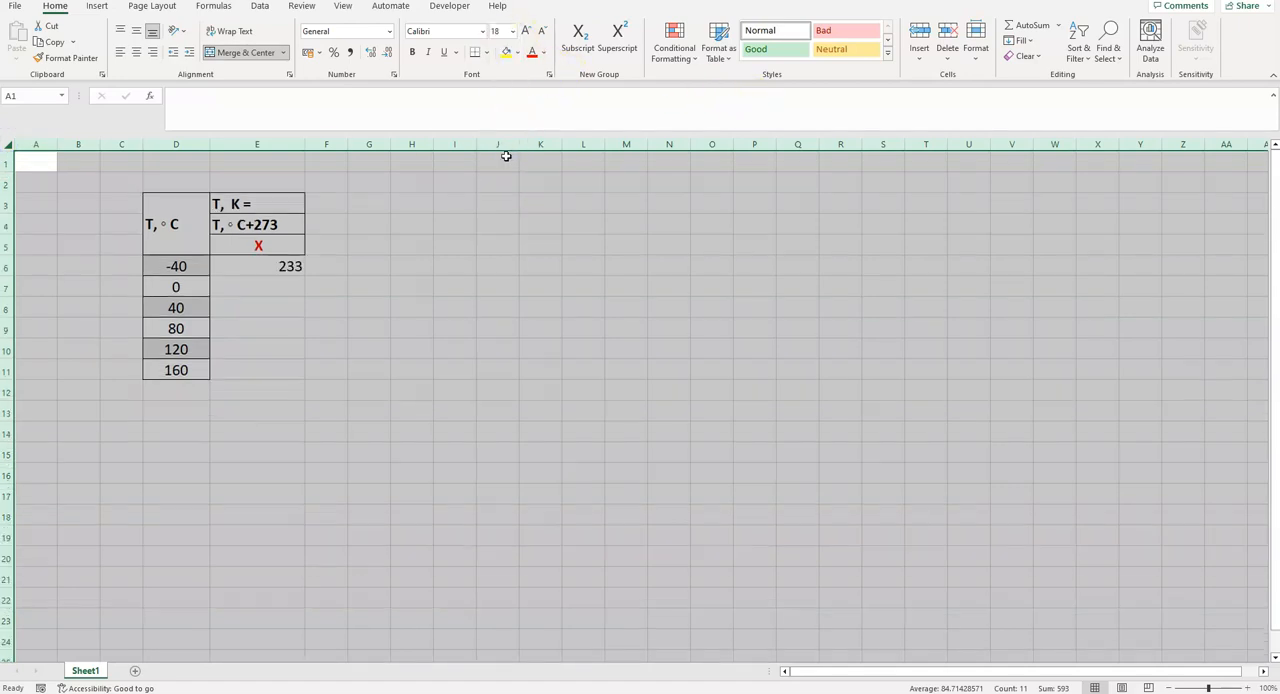
- Fill the Kelvin conversion formula from E6 down to E11
left_click(251, 269)
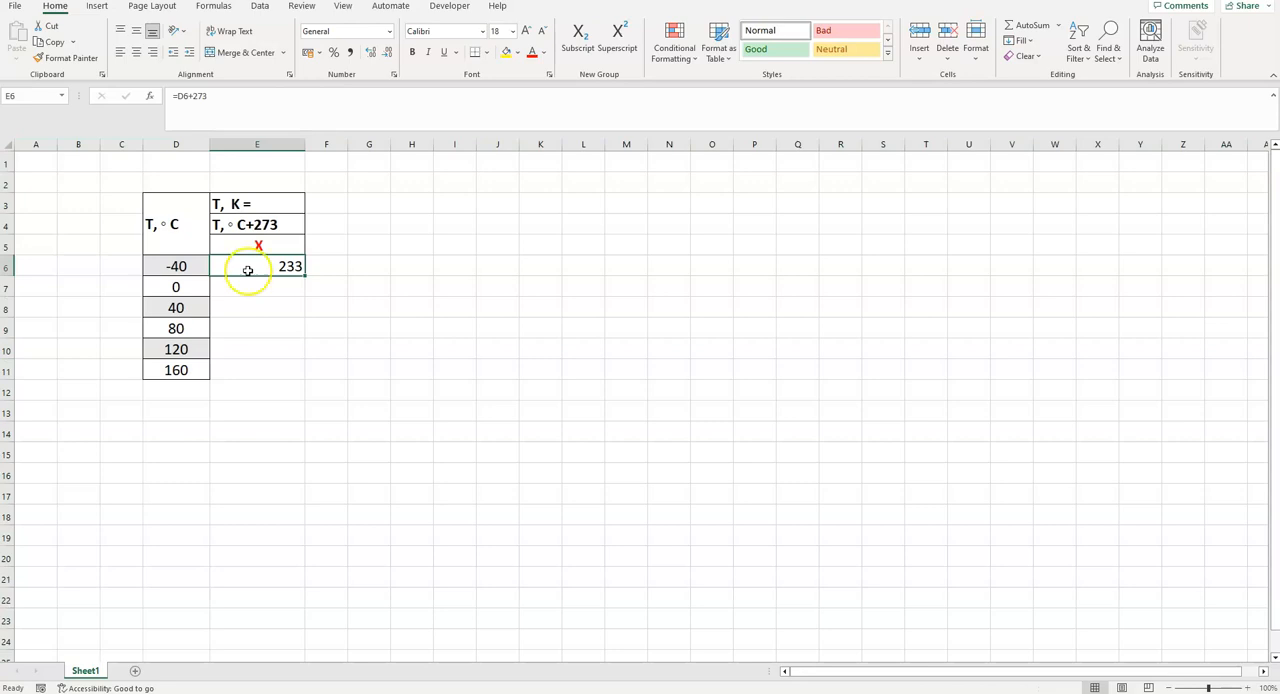
left_click_drag(304, 276, 304, 377)
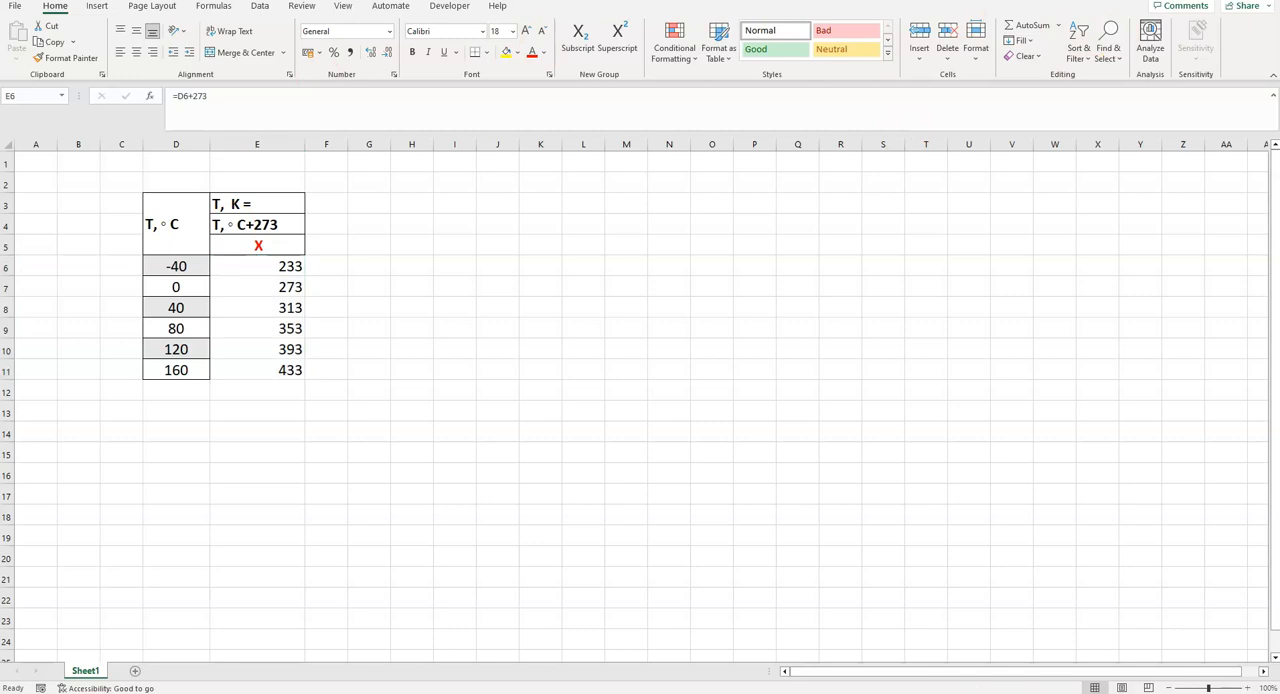
- Copy the pressure column (P, N/m, Y) into the sheet starting at F3 and widen column F
key("ctrl+c")
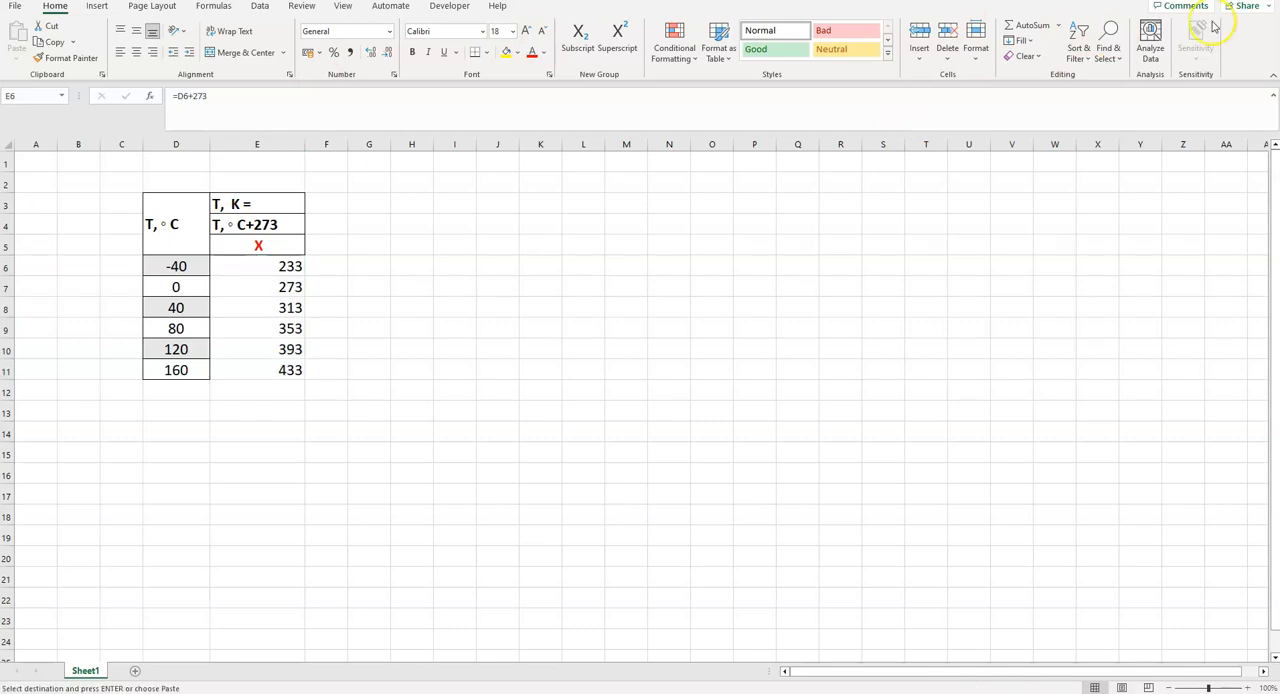
left_click(329, 206)
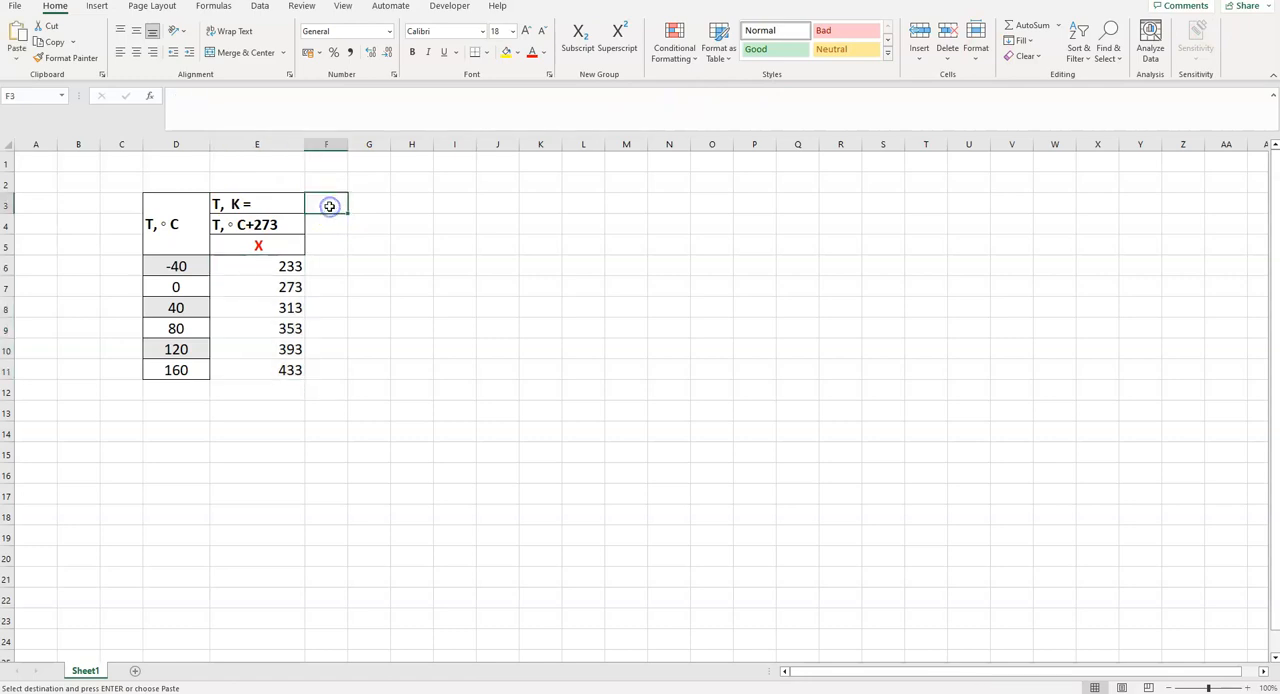
key("ctrl+v")
left_click_drag(348, 145, 415, 149)
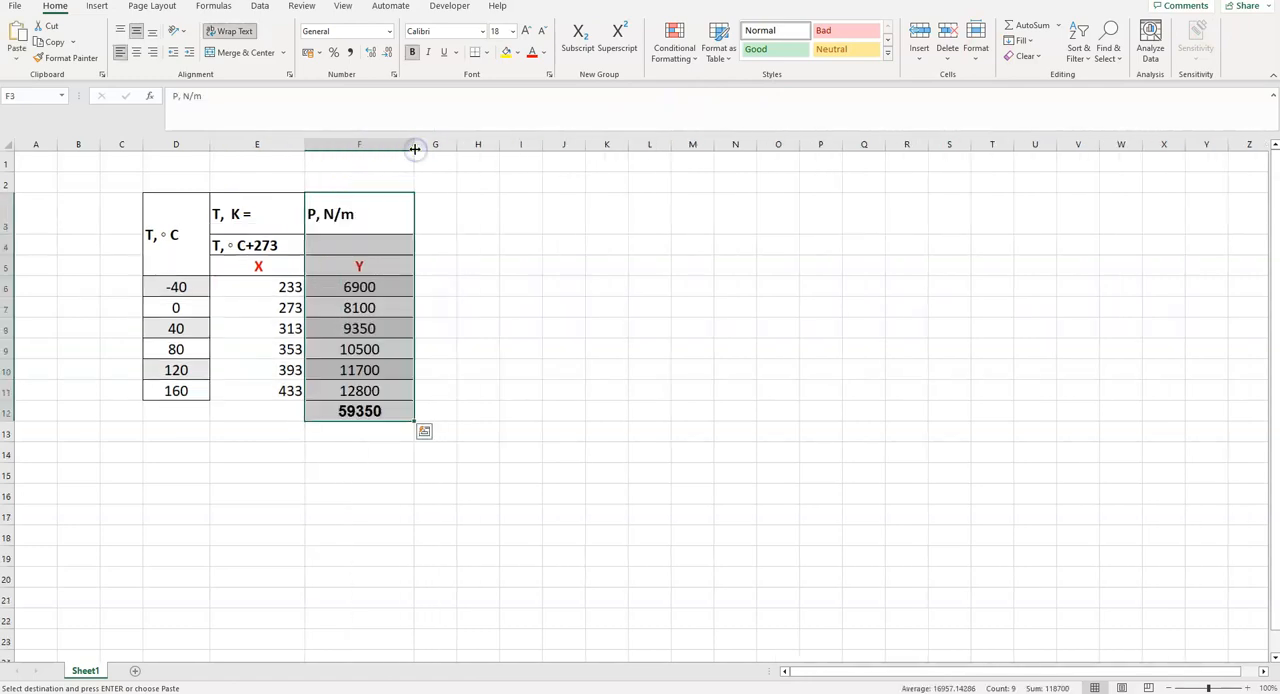
- Delete the pasted sum beneath the pressure values in F12
left_click(390, 266)
left_click(352, 411)
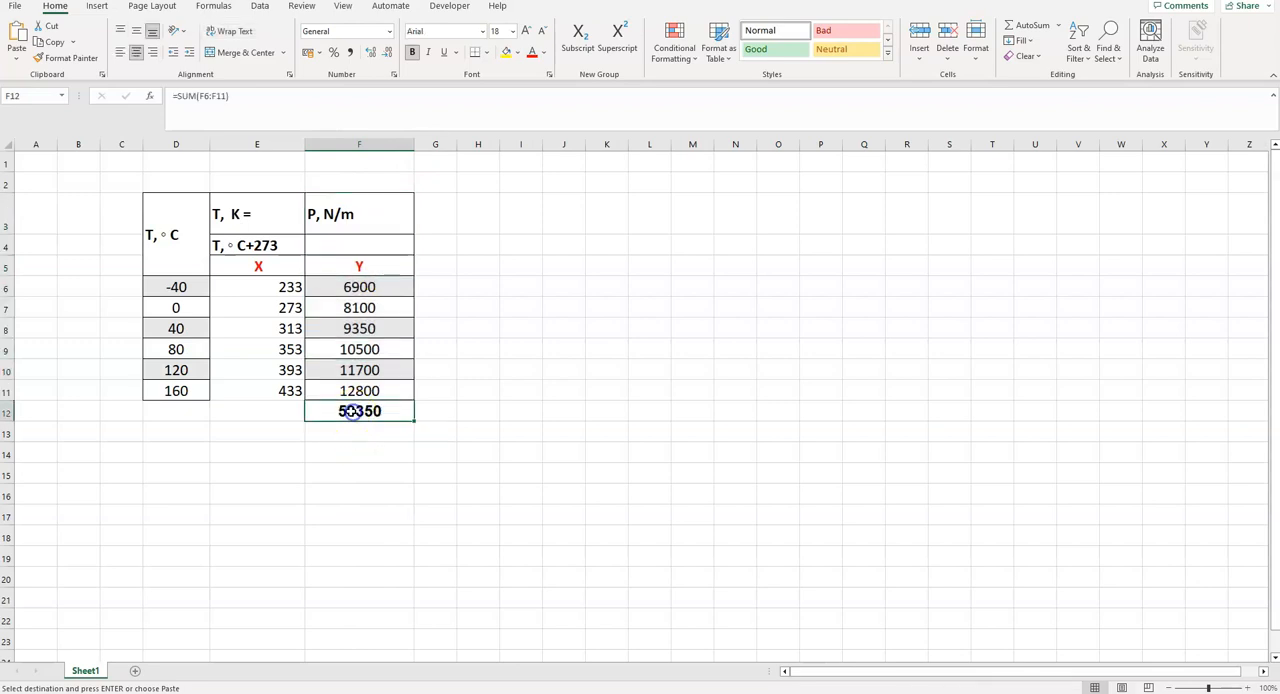
key("Delete")
left_click(520, 370)
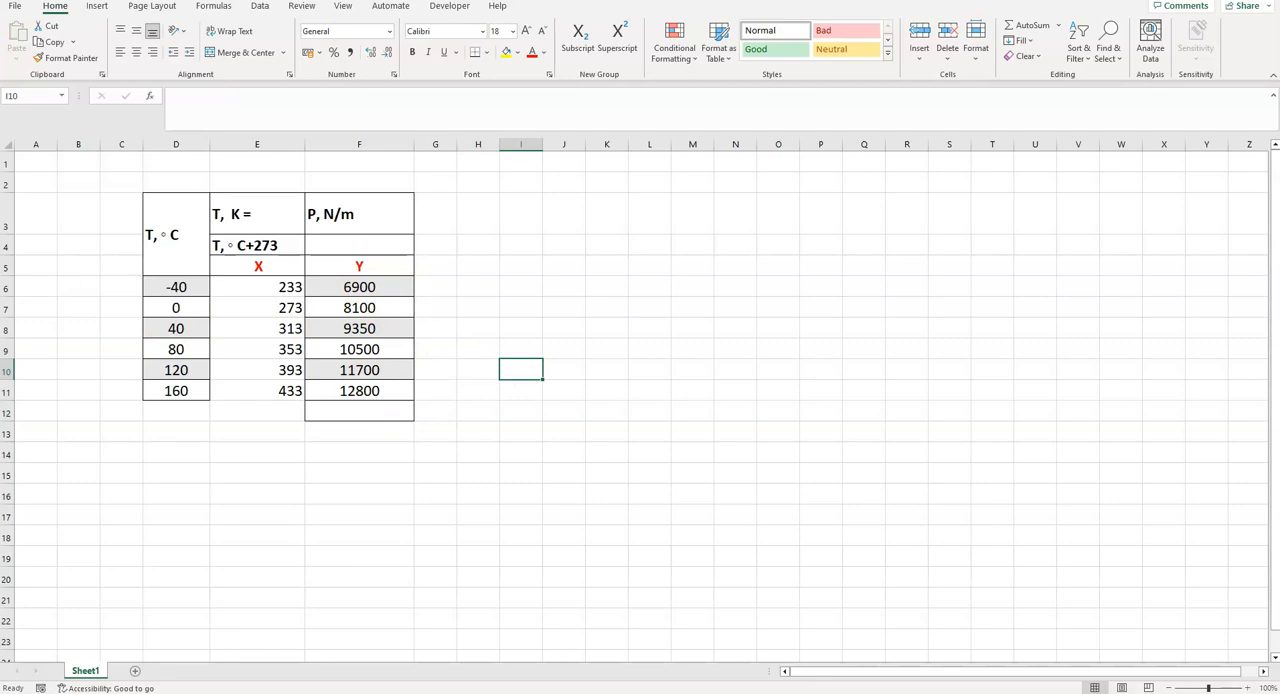
- Switch to the presentation, check the temperature and pressure data on slide 8, and return to the workbook
key("alt+Tab")
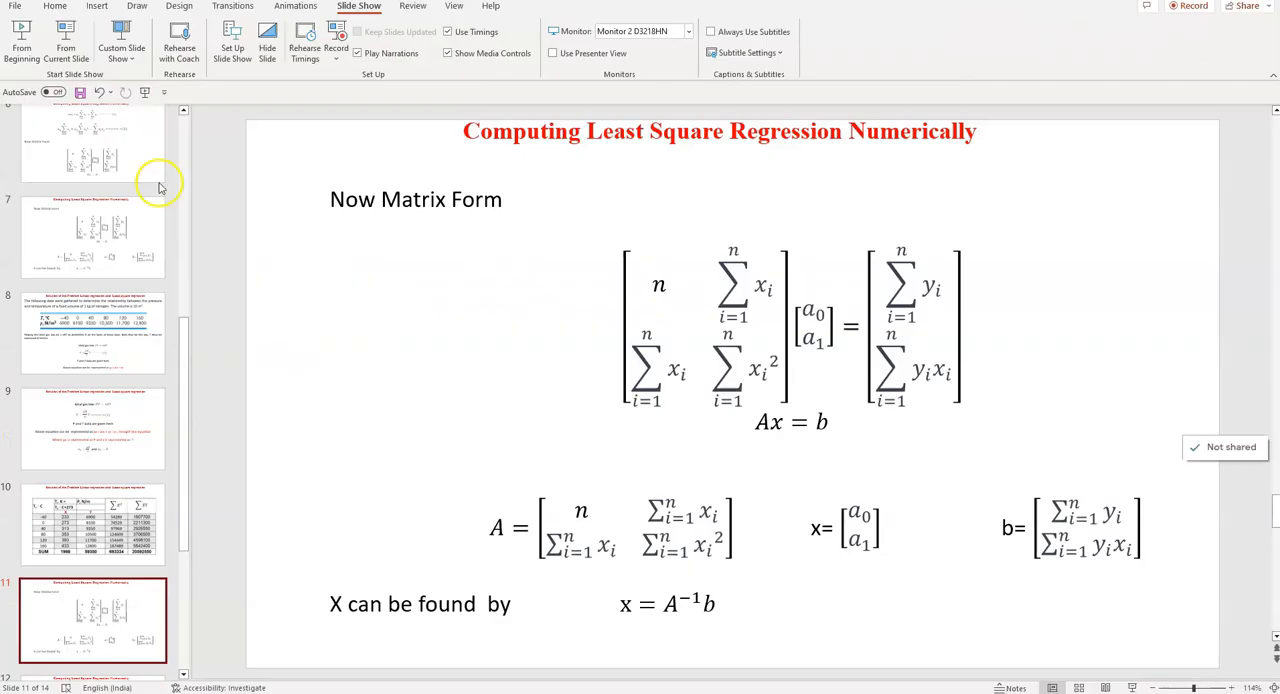
left_click(112, 340)
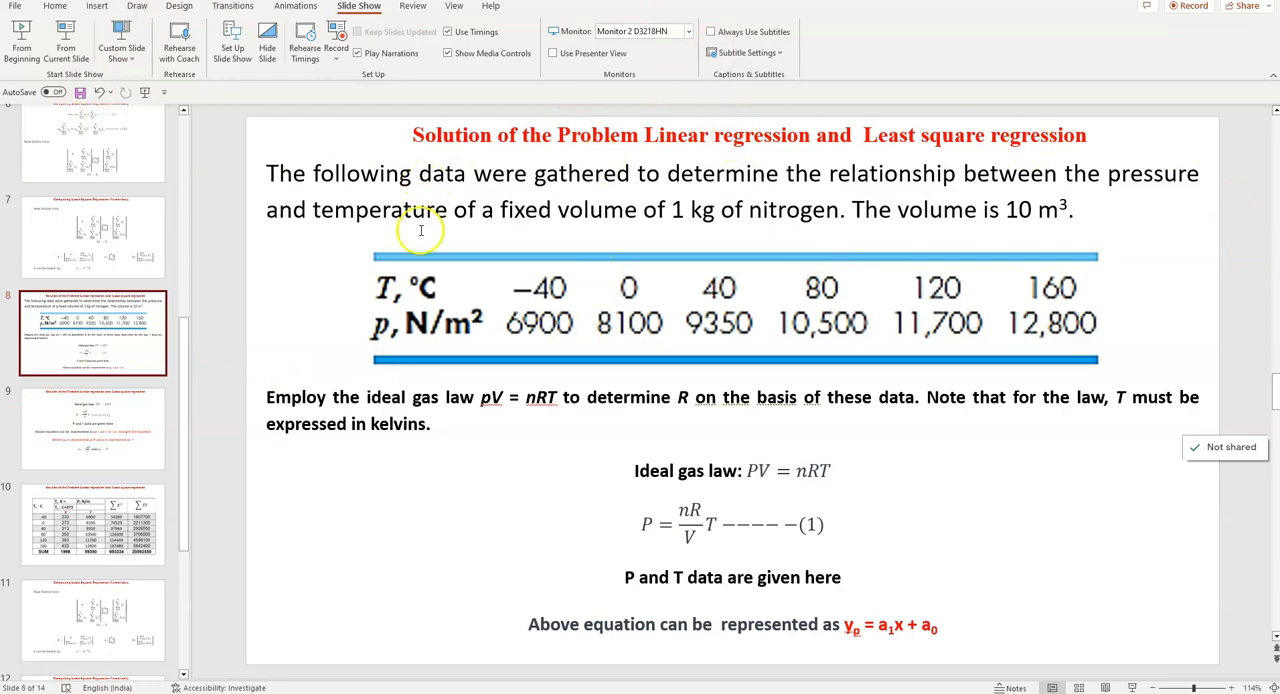
key("alt+Tab")
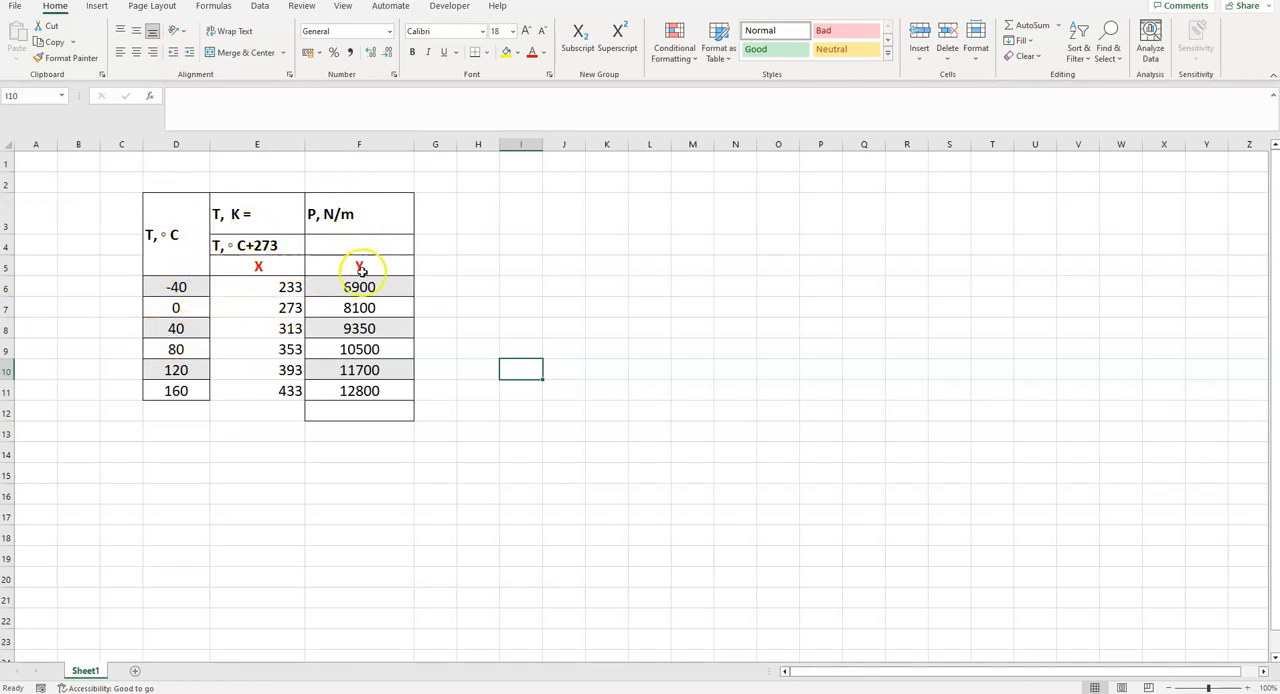
- Center the X and Y values in E6:F11 and make them bold
left_click_drag(262, 287, 363, 385)
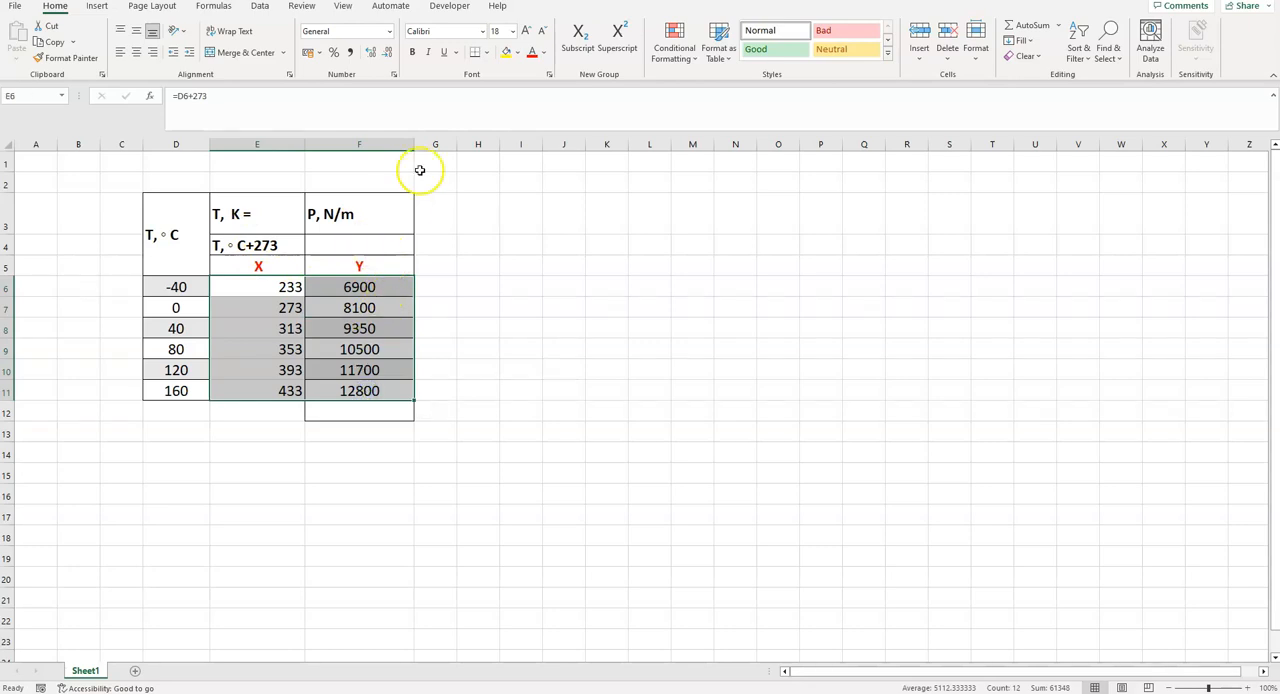
left_click(136, 52)
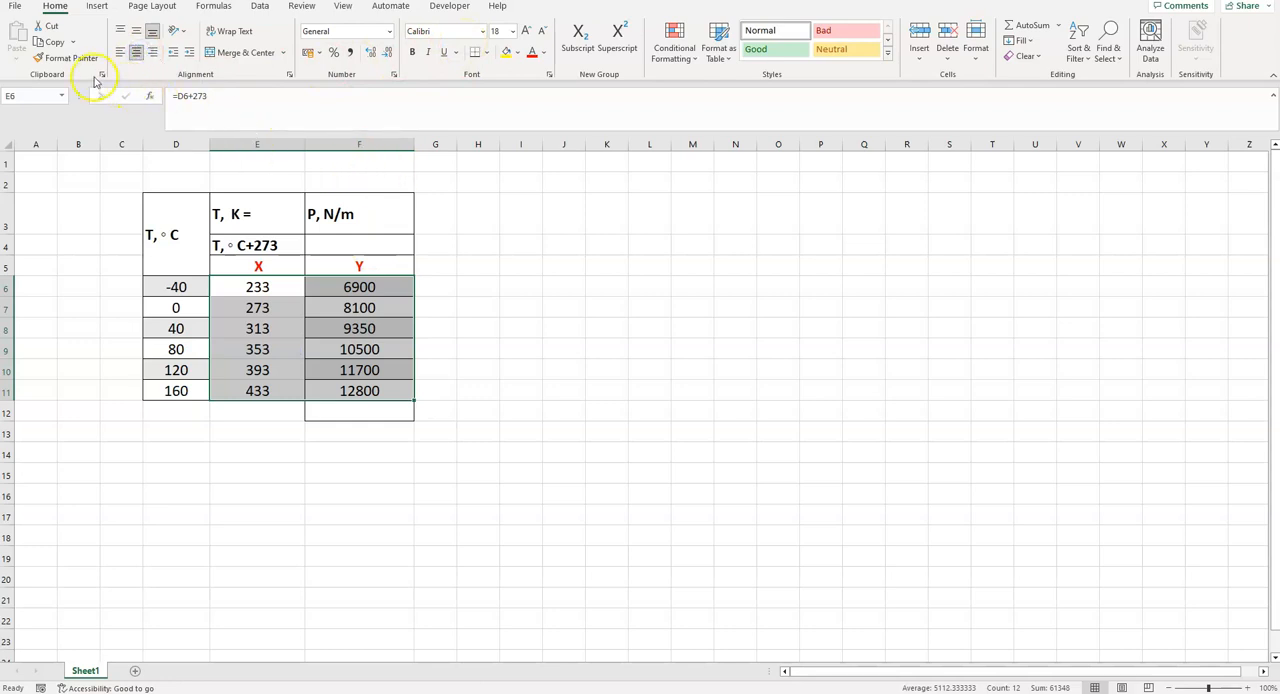
left_click(412, 52)
left_click(583, 304)
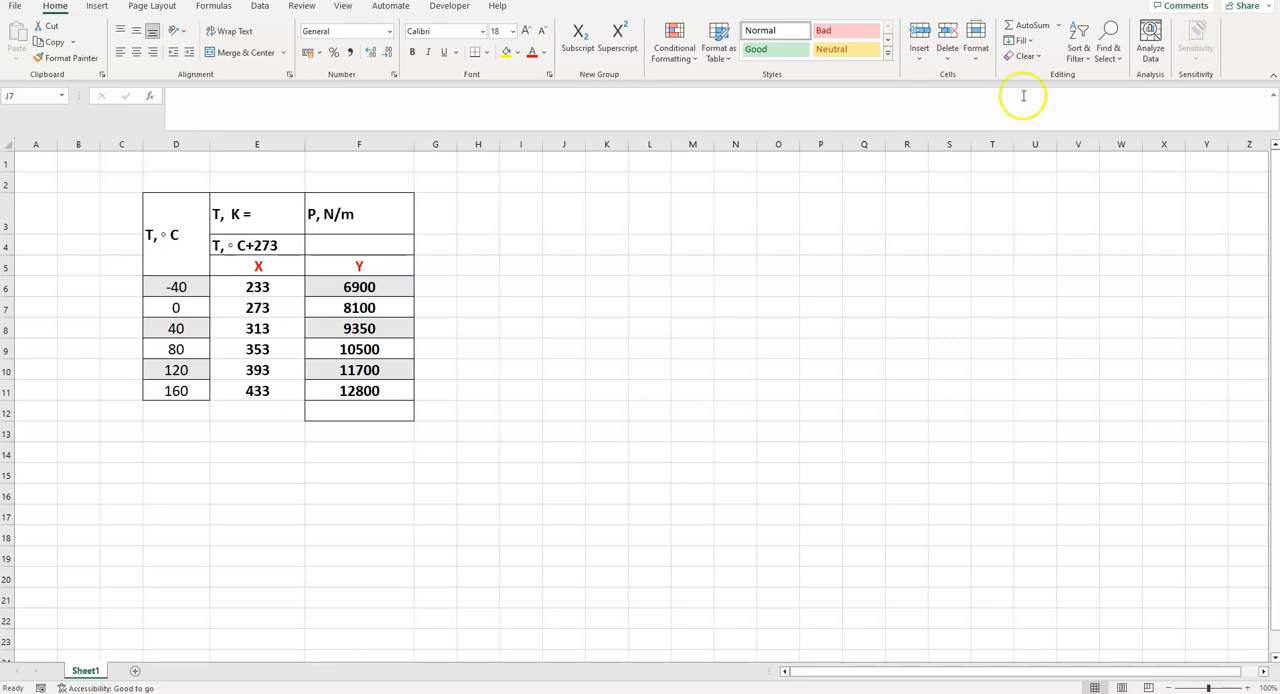
- Paste the ΣX² equation as the heading of column G at G3 and widen the column
left_click(438, 219)
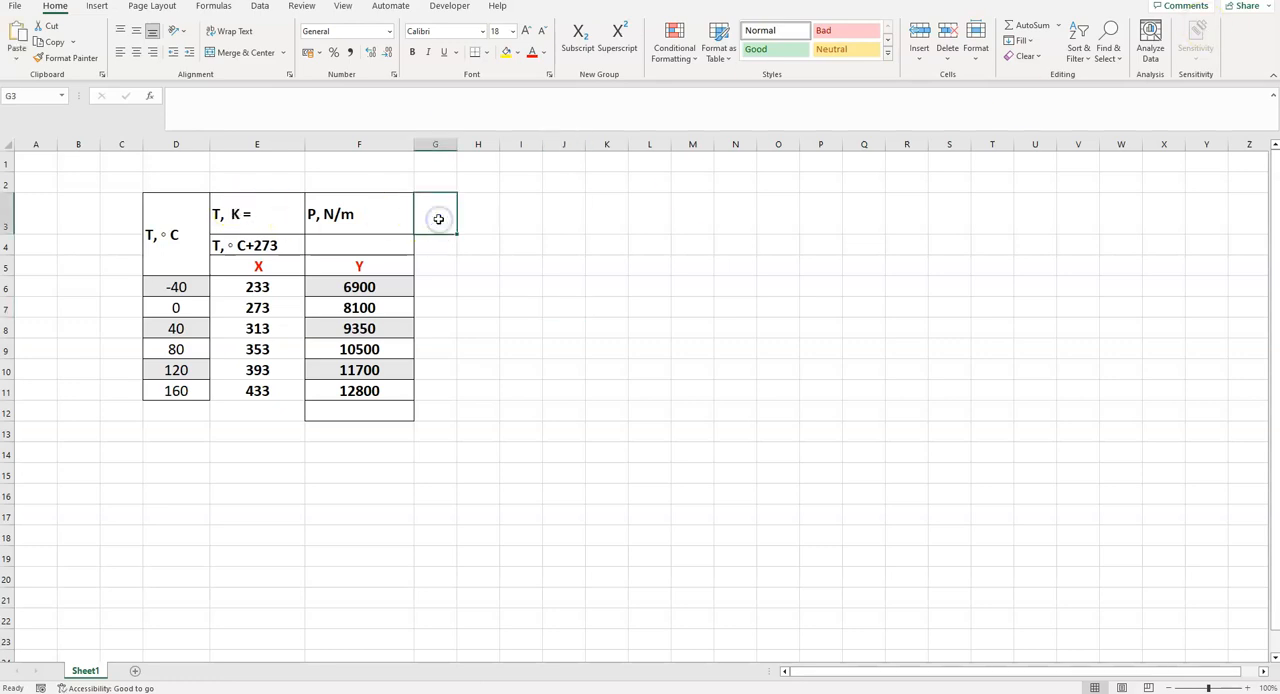
key("ctrl+v")
left_click(518, 246)
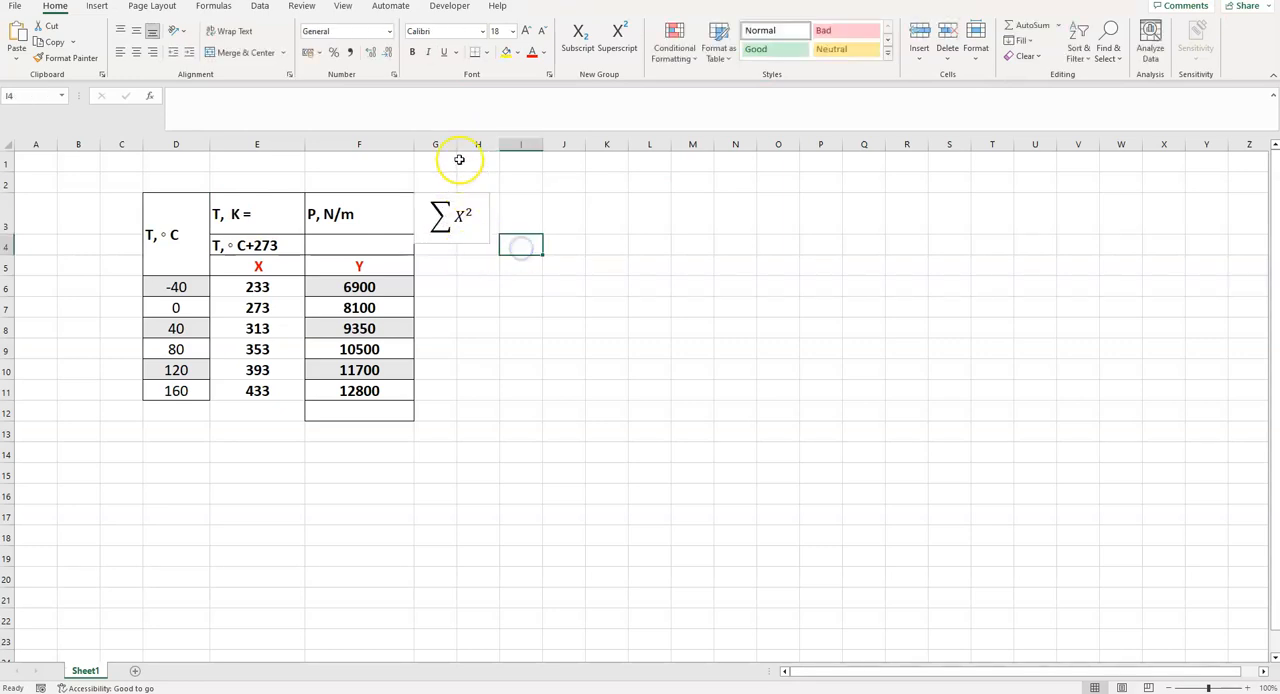
left_click_drag(454, 144, 500, 145)
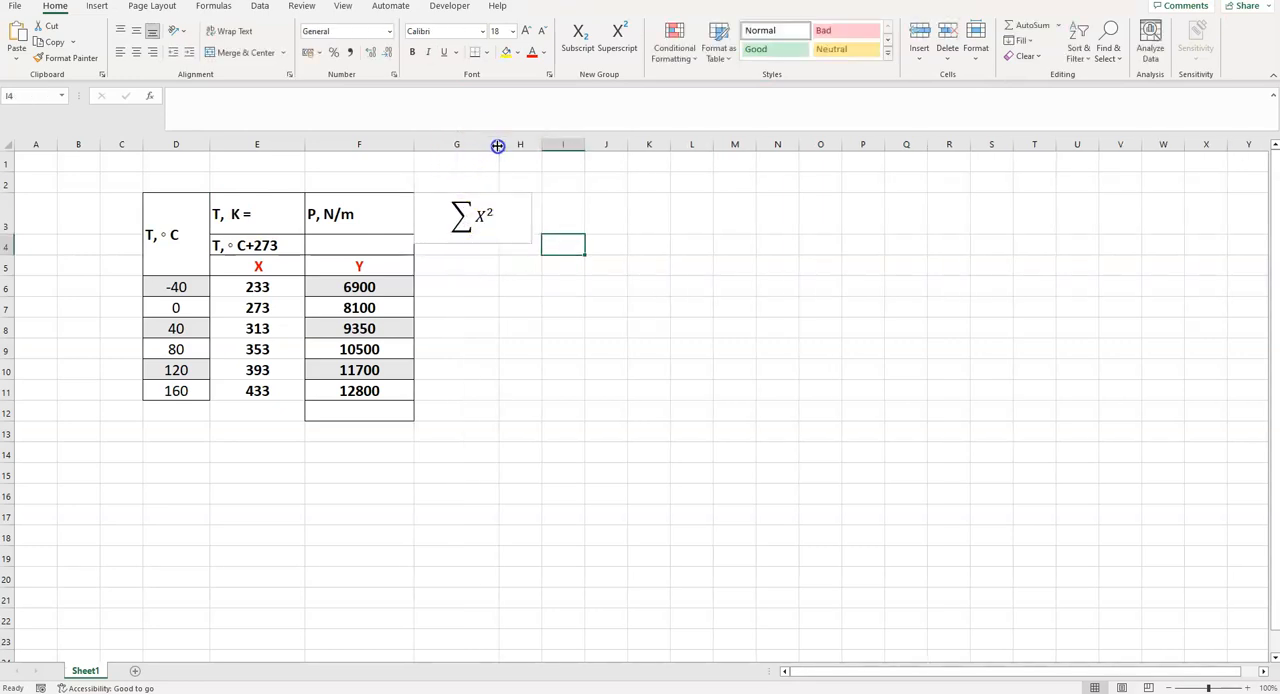
- Enter the formula =E6*E6 in G6 to square the X value and fill it down to G11
left_click(462, 268)
left_click(460, 285)
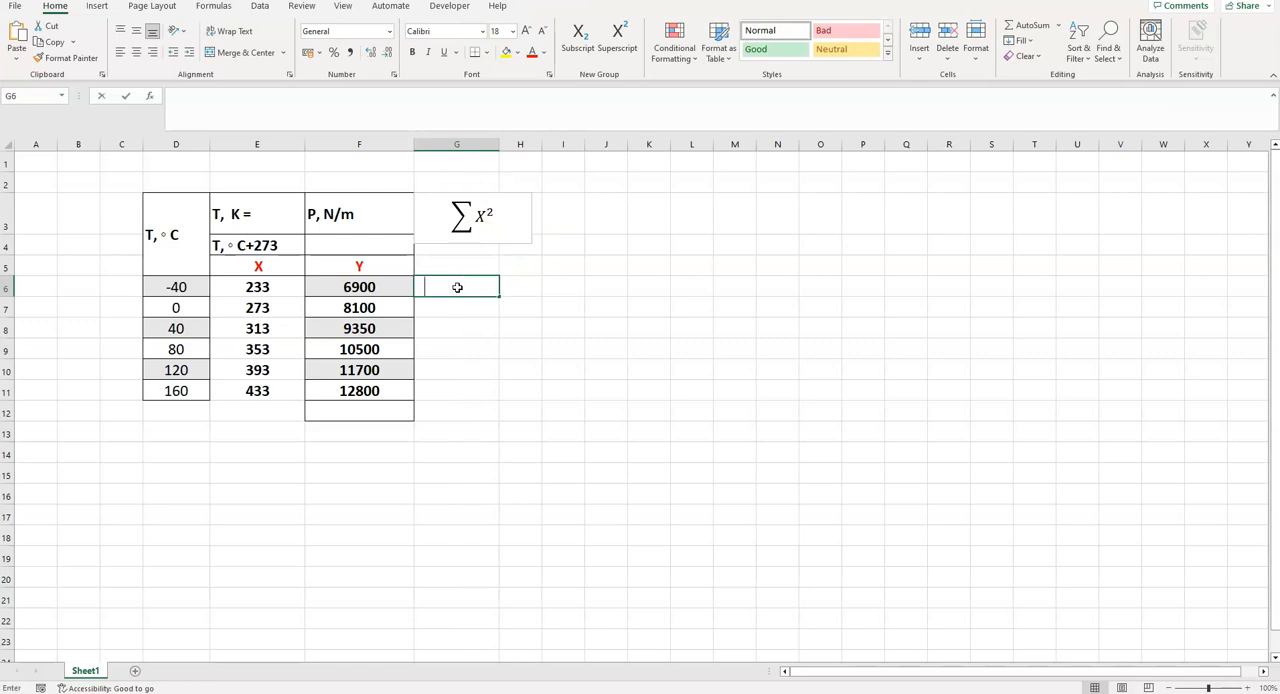
type("=")
left_click(252, 287)
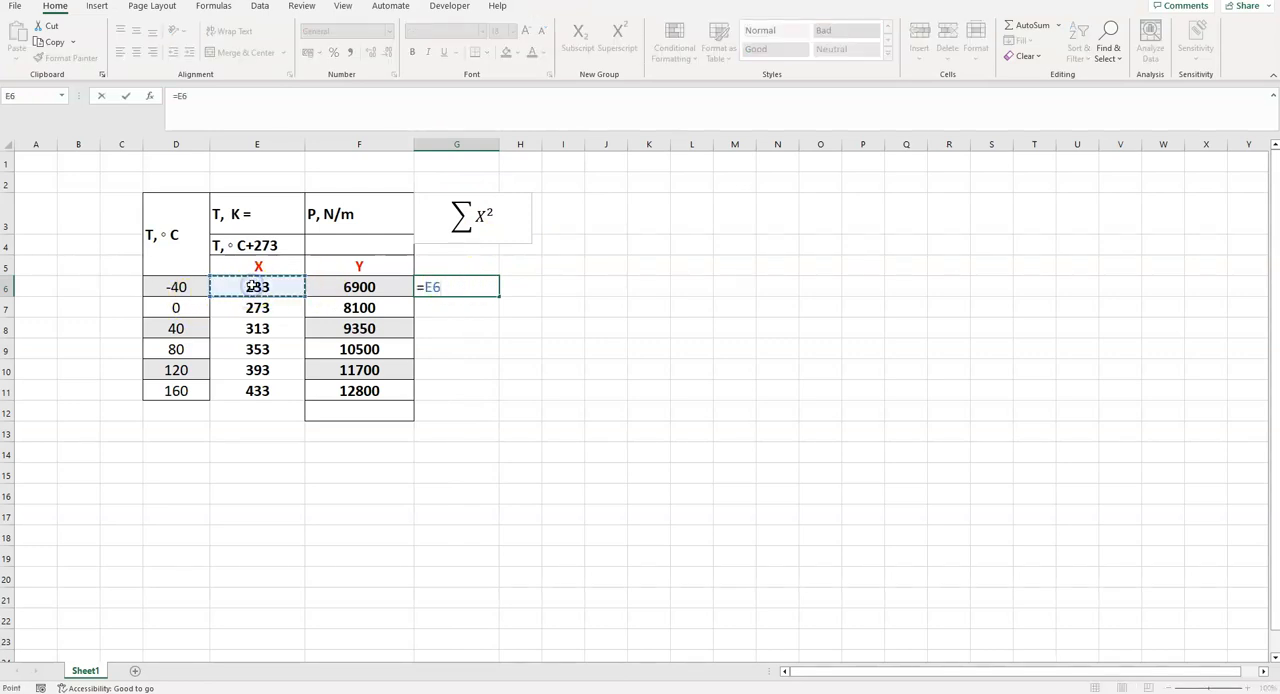
type("*")
left_click(270, 287)
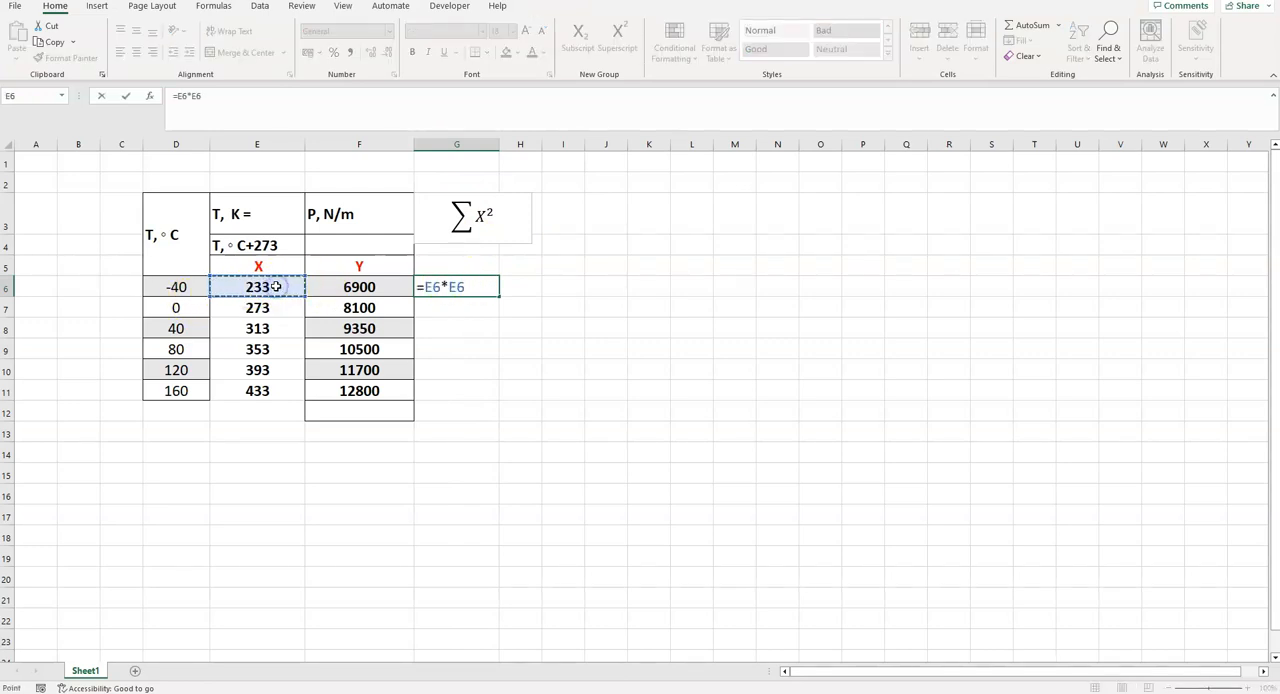
key("Return")
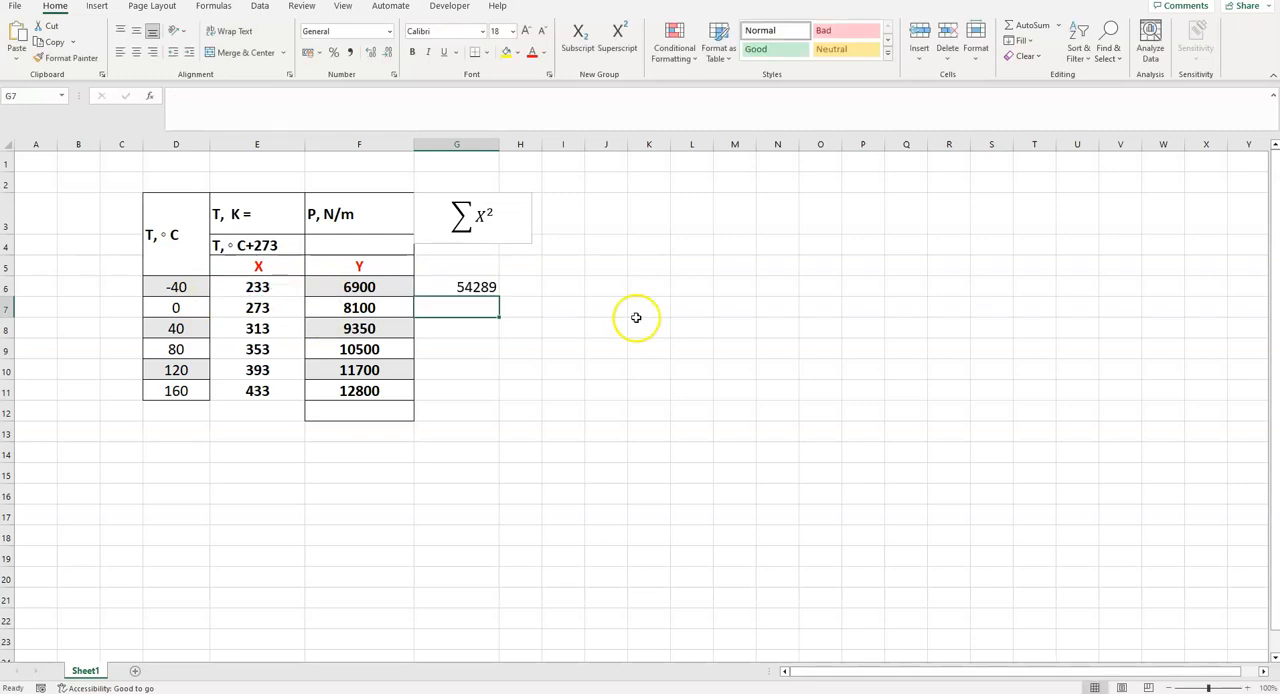
left_click(444, 287)
left_click_drag(499, 297, 492, 398)
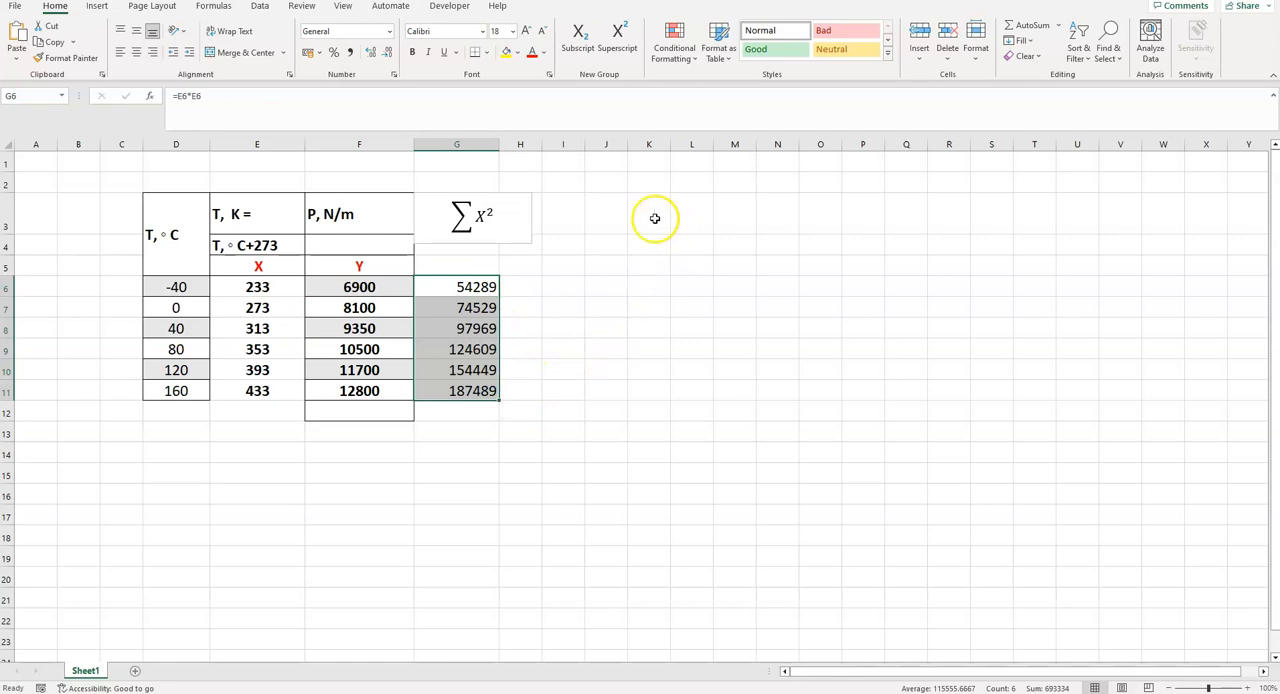
- Narrow the ΣX² equation box so it fits within the width of column G
left_click(524, 217)
left_click_drag(530, 217, 500, 222)
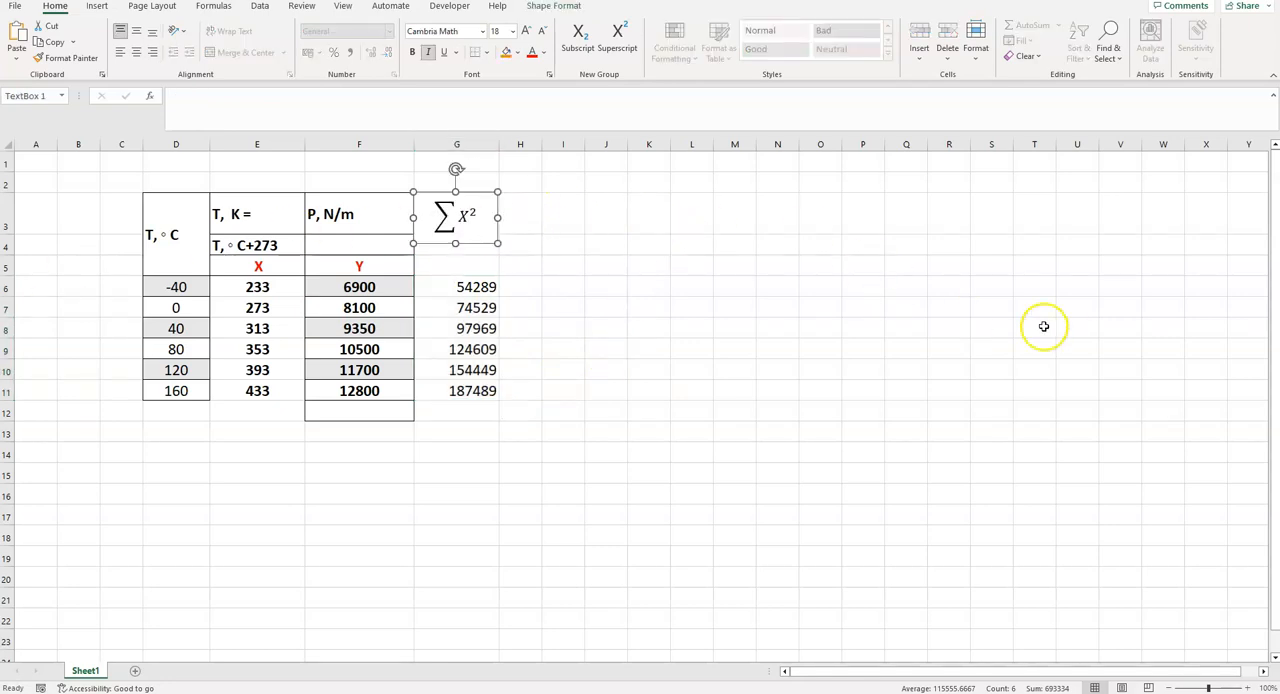
left_click(548, 222)
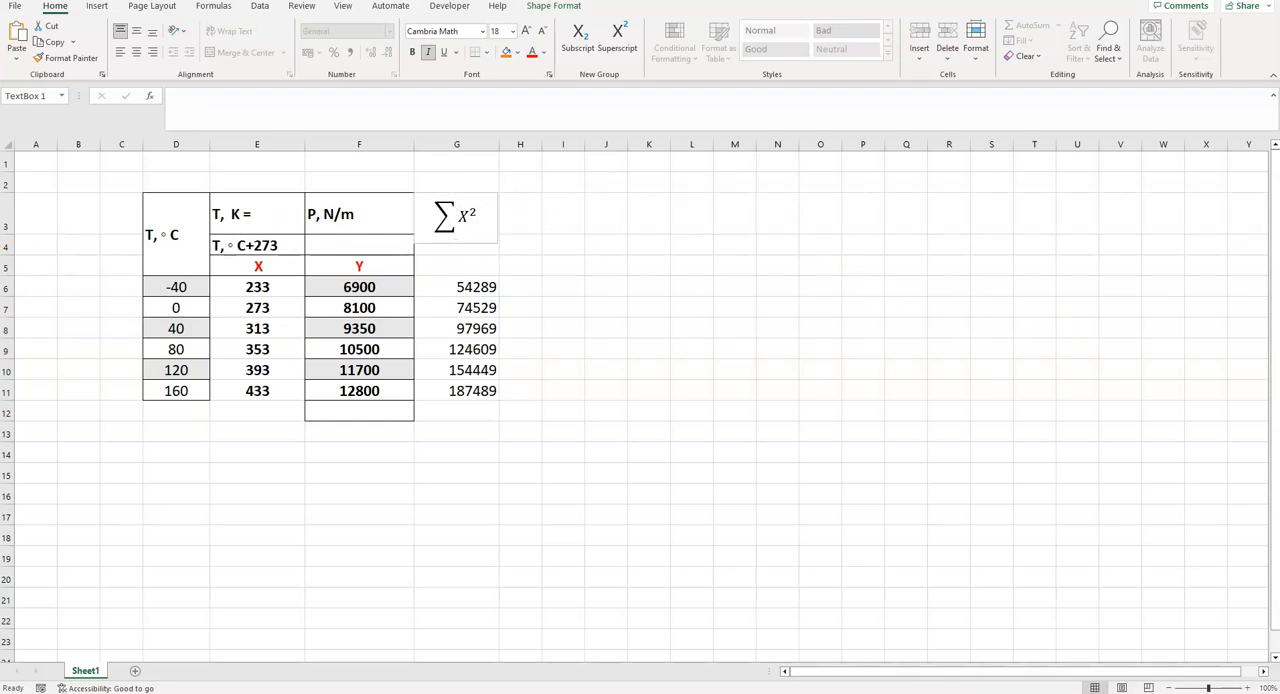
- Widen column H, paste the ΣXY equation at H3 as its heading, and fit the box to the column width
left_click(504, 212)
left_click_drag(542, 144, 590, 144)
left_click(549, 222)
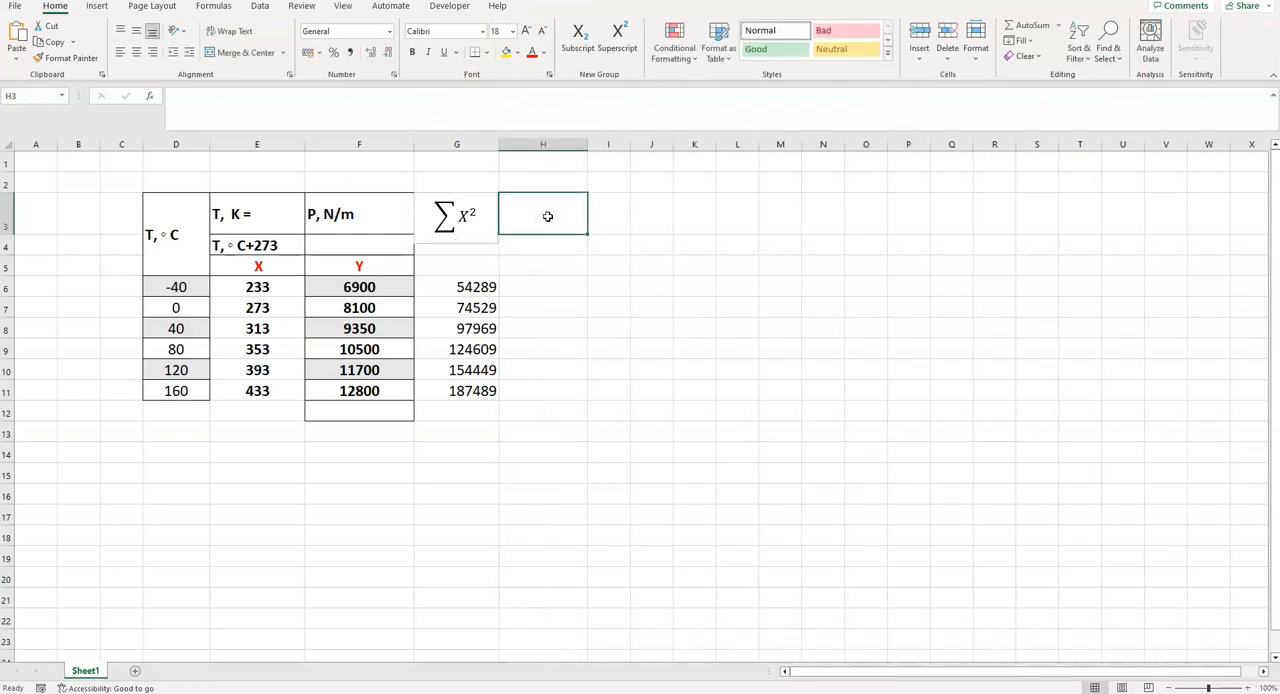
key("ctrl+v")
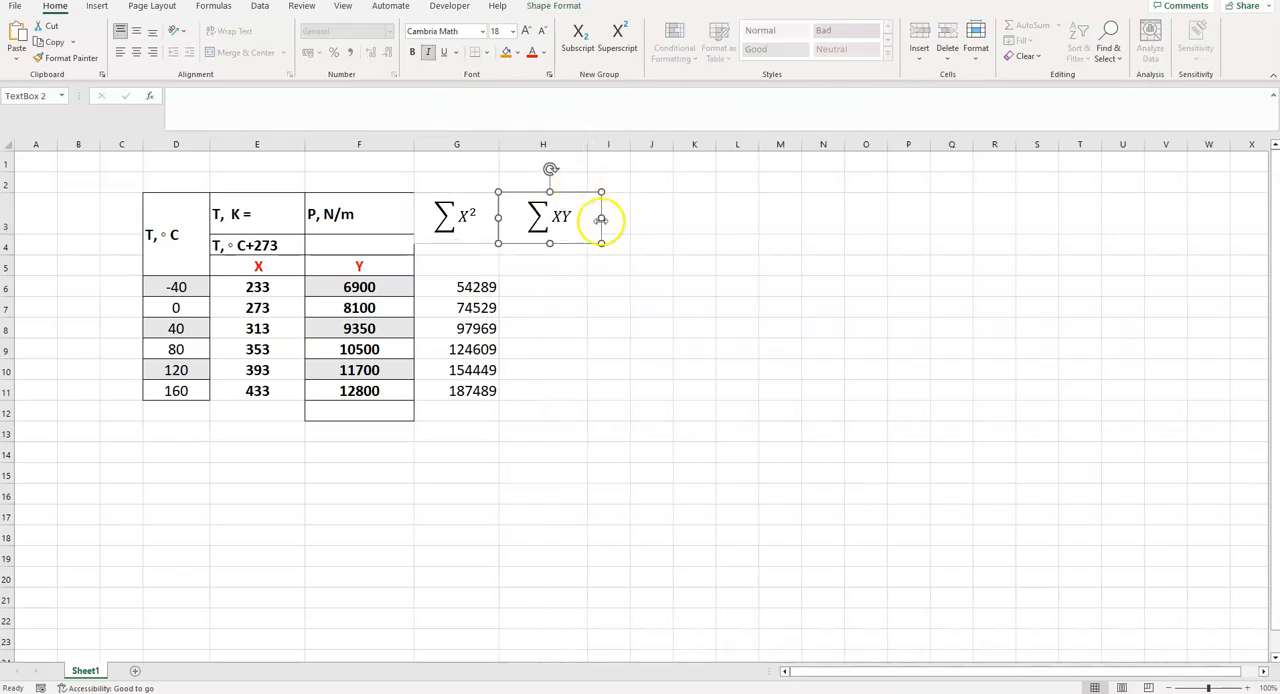
left_click_drag(596, 221, 588, 224)
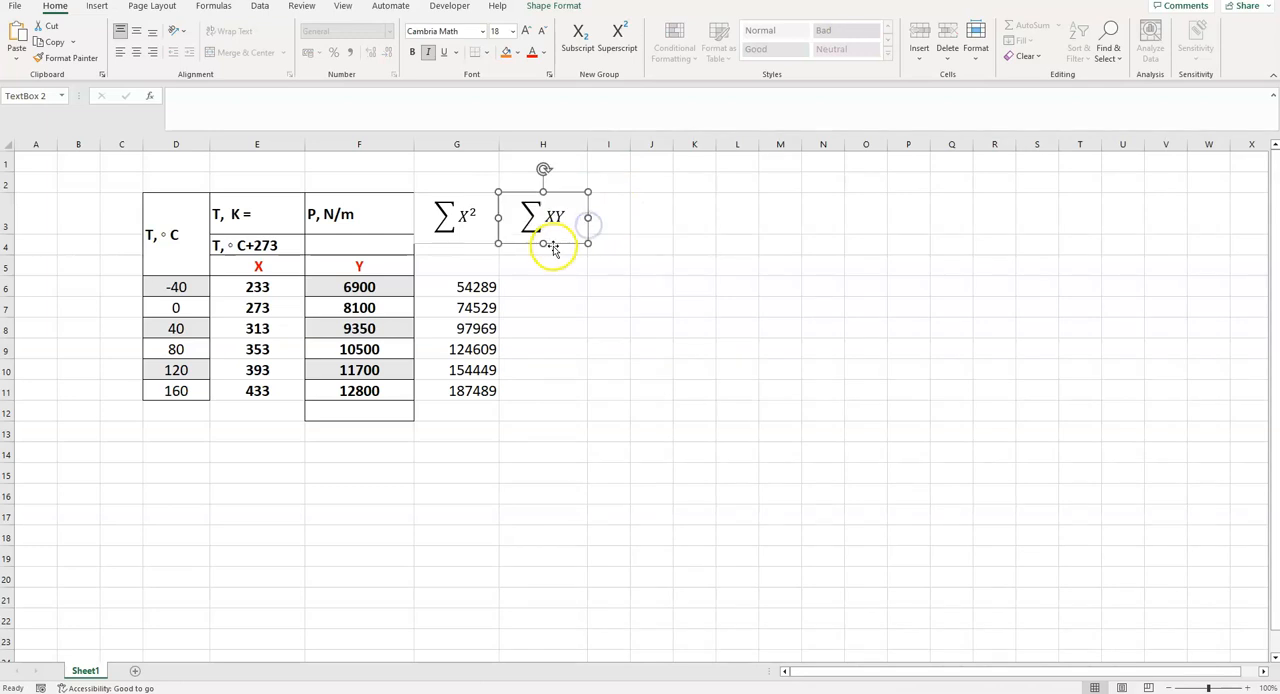
- Enter the formula =E6*F6 in H6 to multiply X by Y and fill it down to H11
left_click(540, 287)
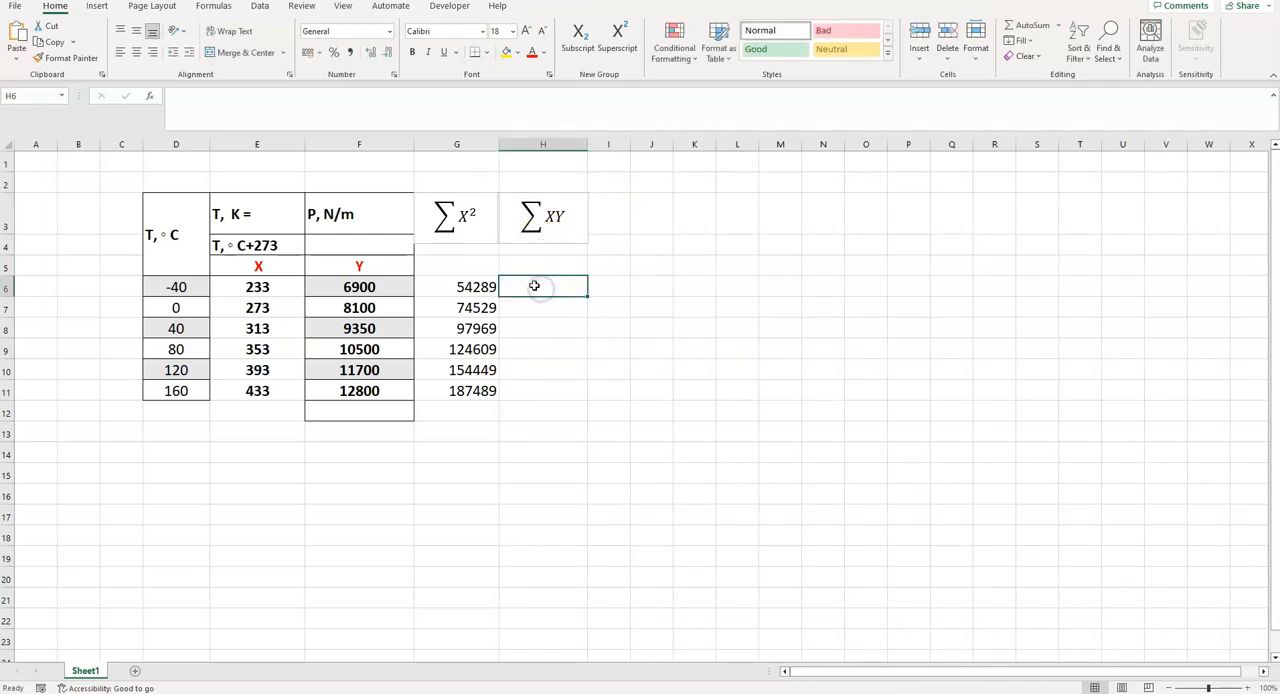
type("=")
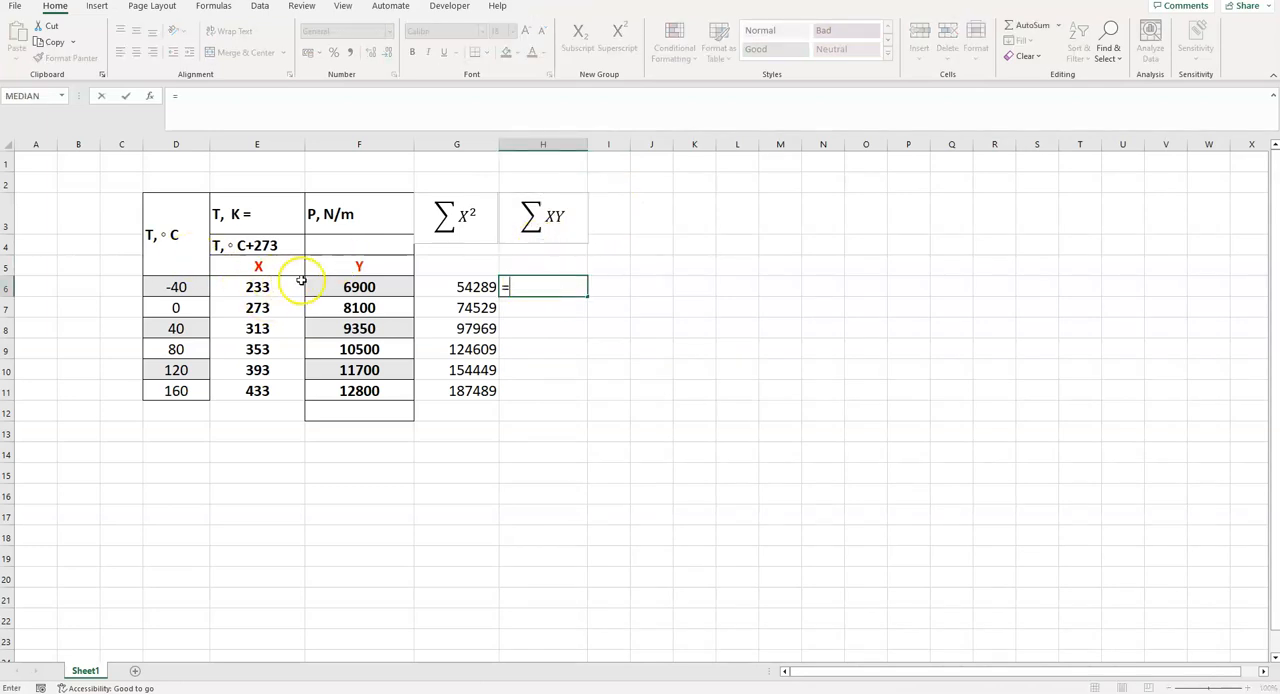
left_click(258, 287)
type("*")
left_click(376, 287)
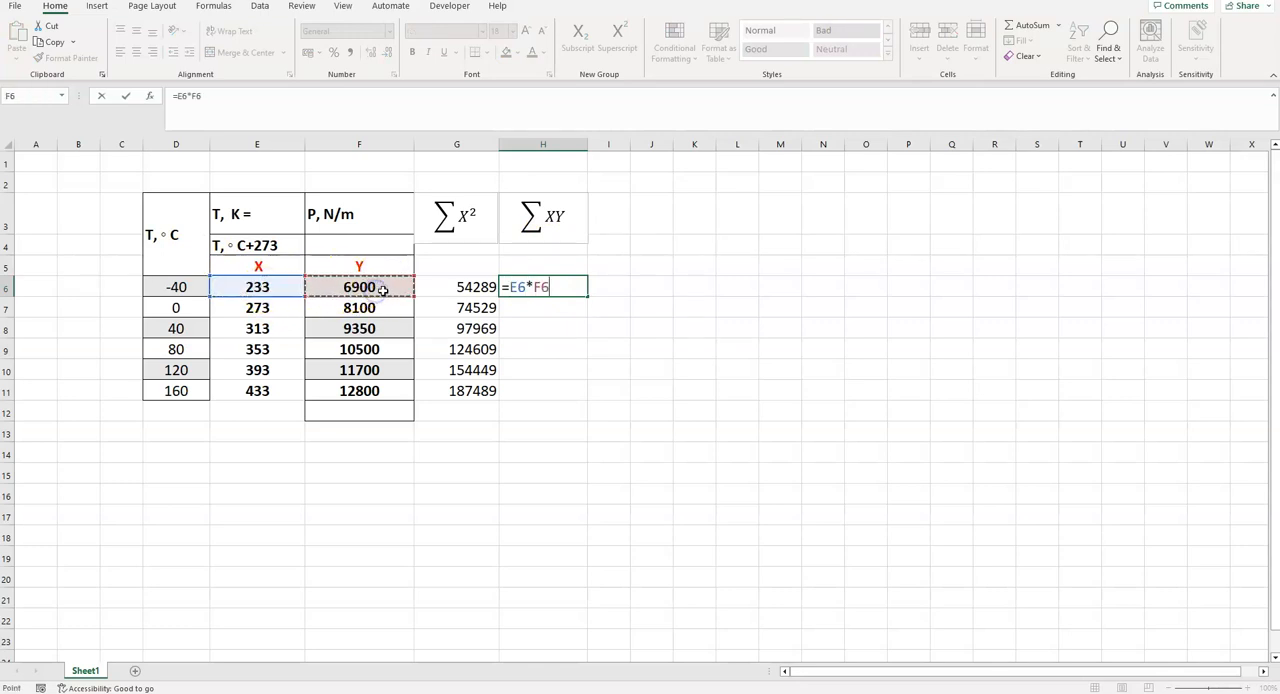
key("Return")
left_click(558, 287)
left_click_drag(587, 298, 588, 392)
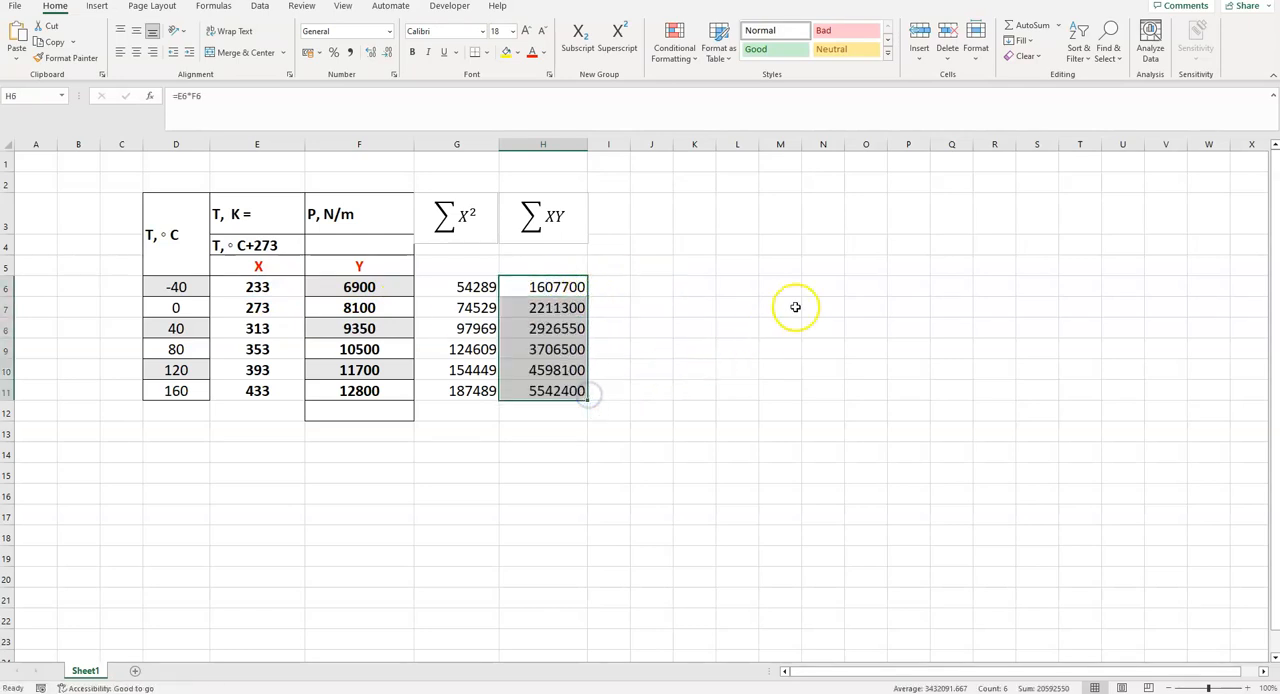
- Apply all borders to the table range D3:H12
left_click_drag(163, 229, 568, 409)
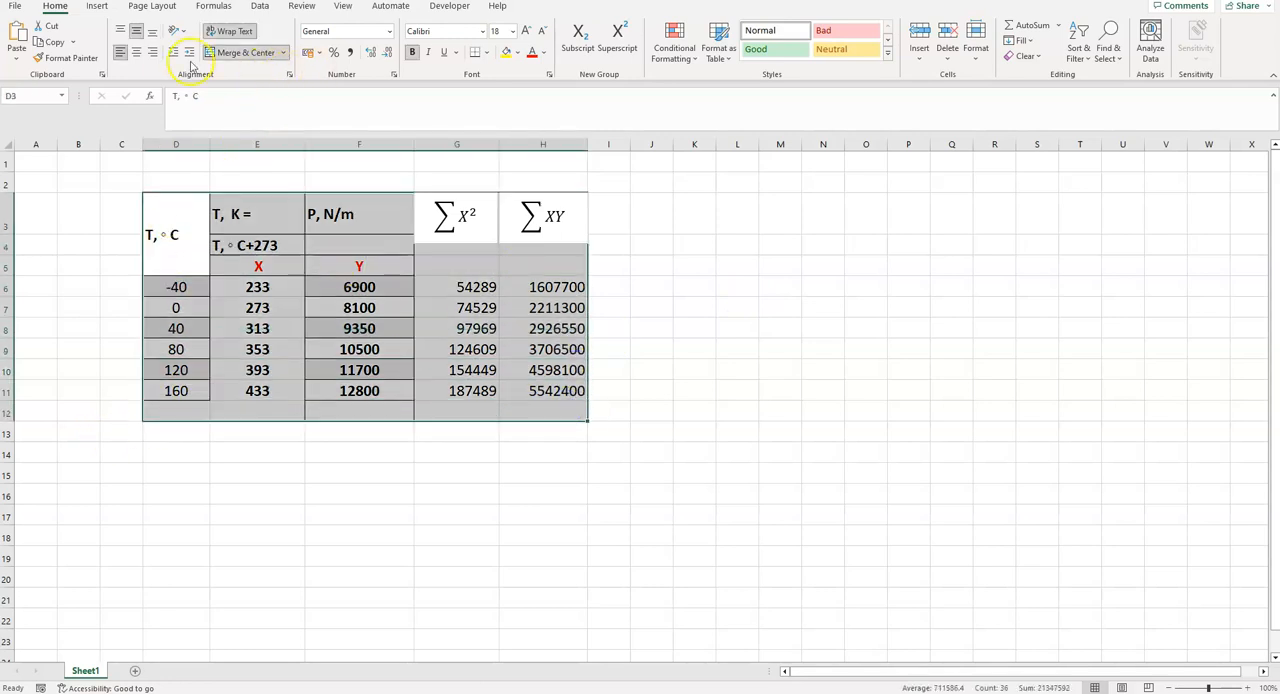
left_click(488, 57)
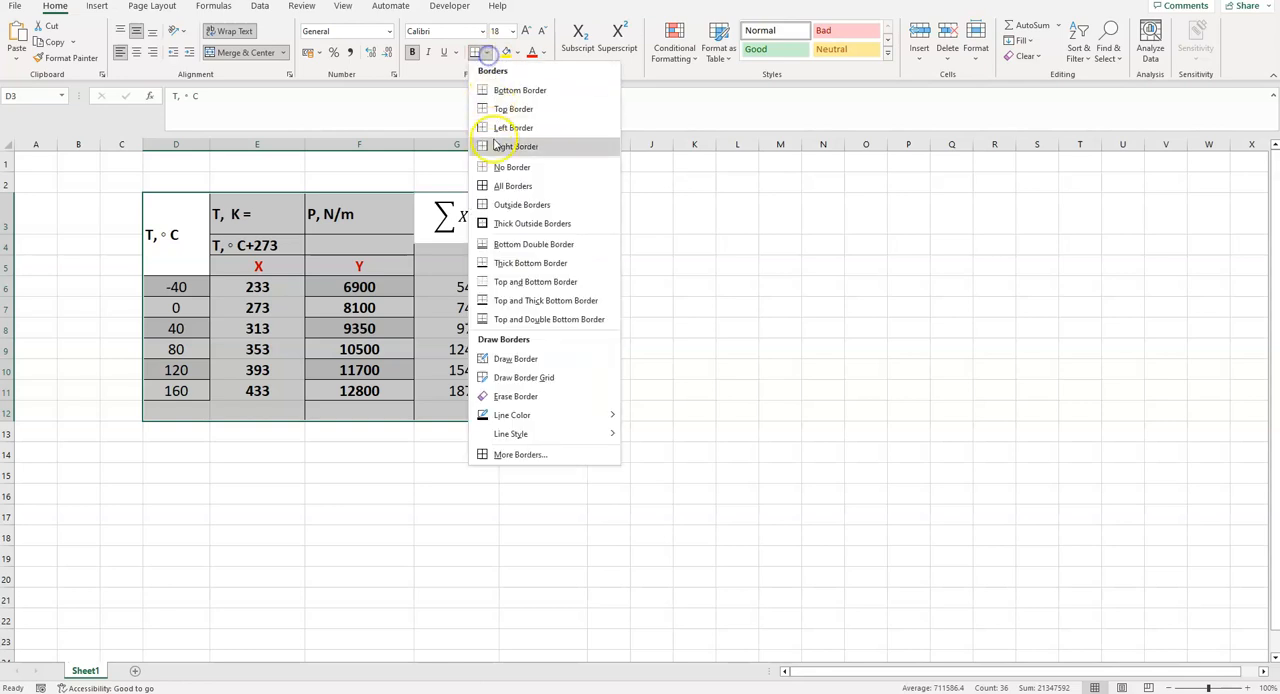
left_click(486, 186)
left_click(737, 262)
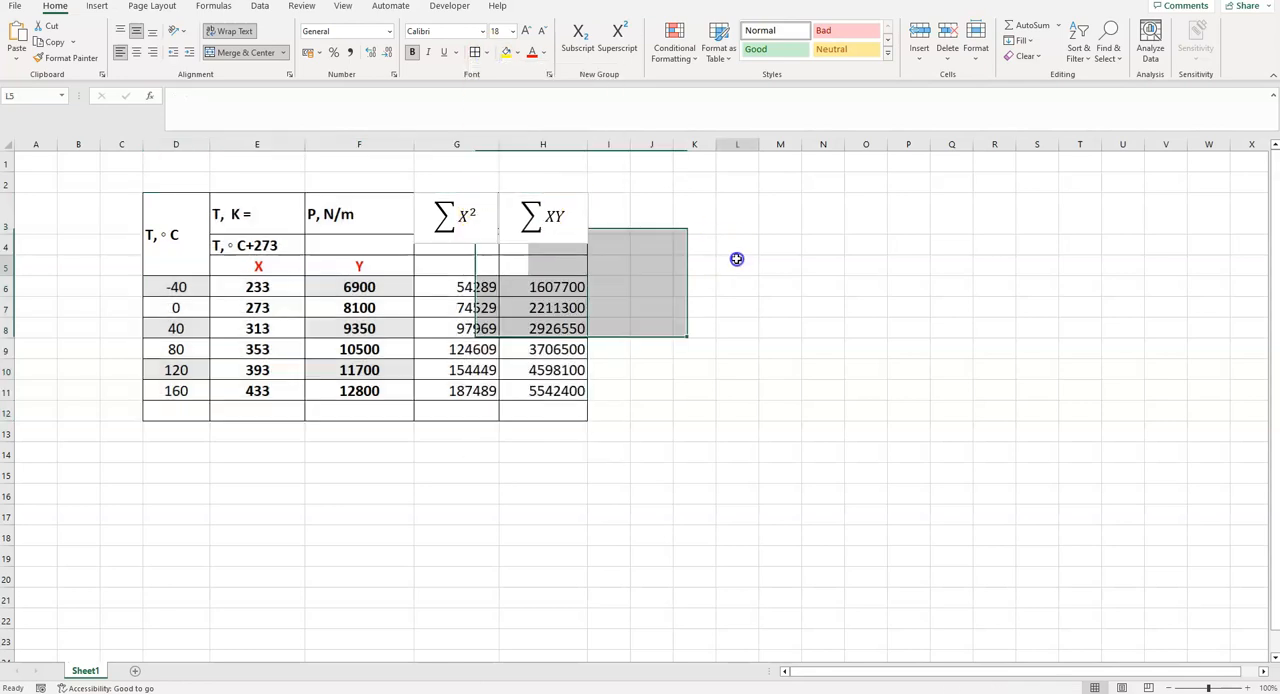
- Enter the row label Sum in D12 beneath the Celsius temperatures
left_click(167, 413)
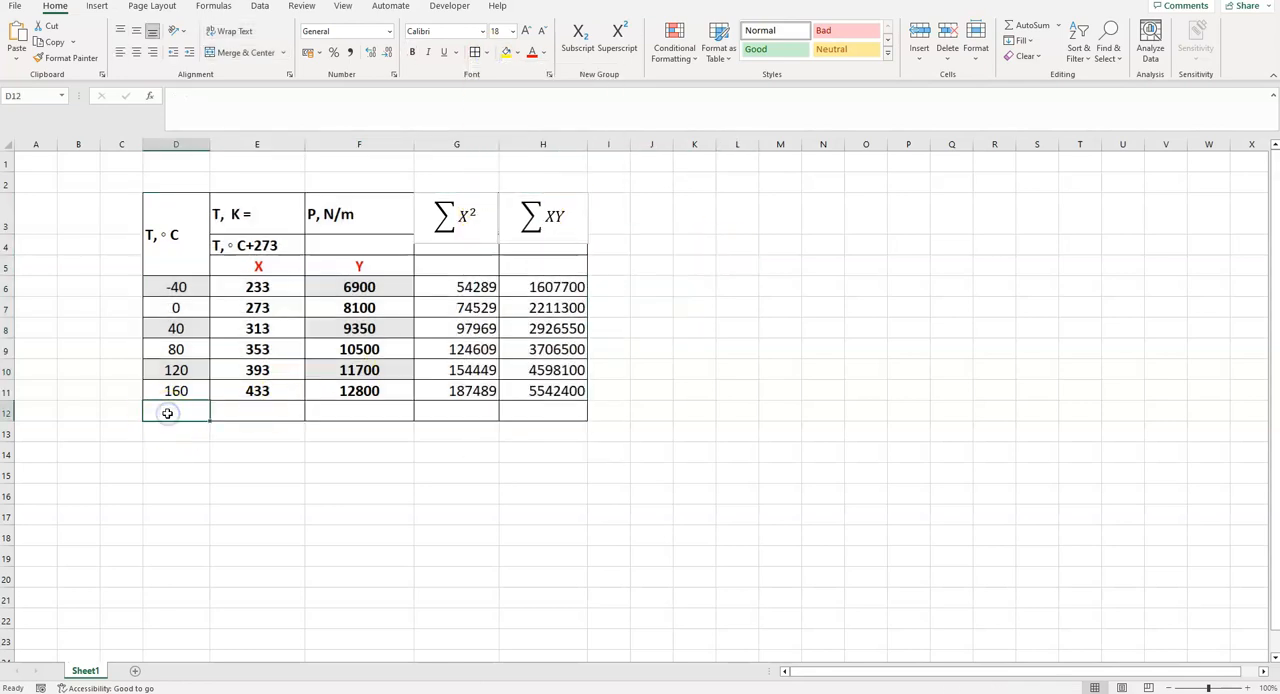
type("Su")
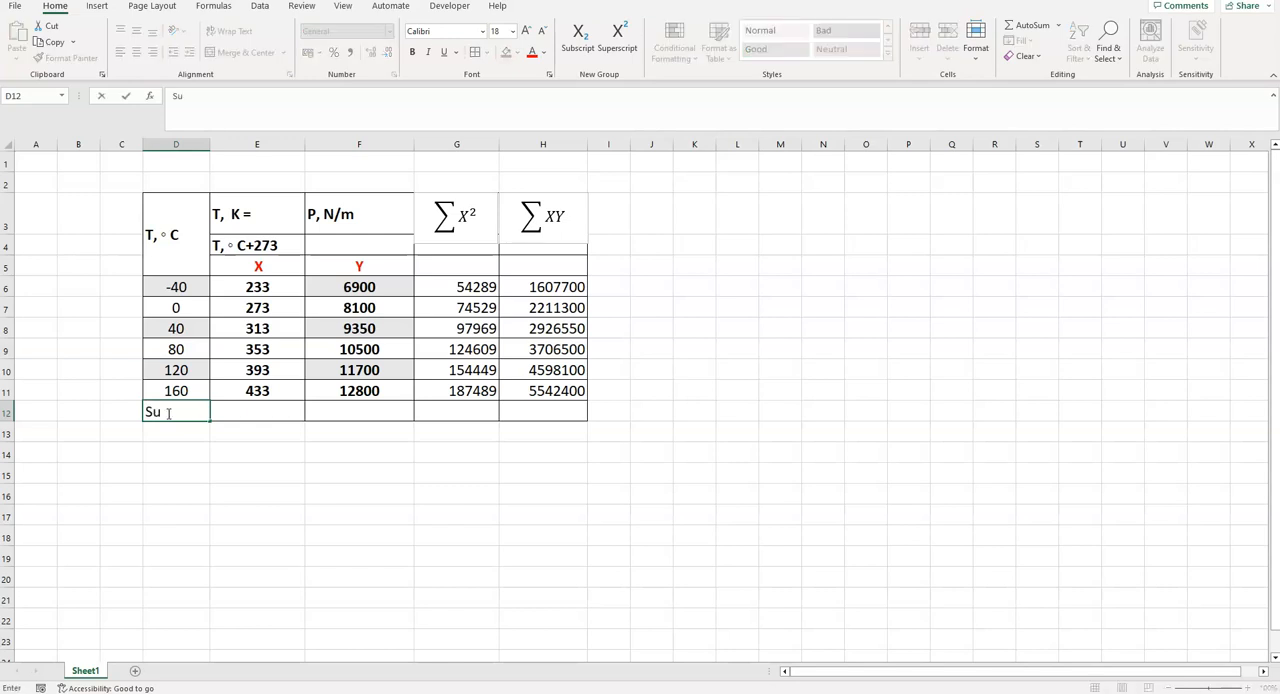
scroll(337, 363, "down", 1)
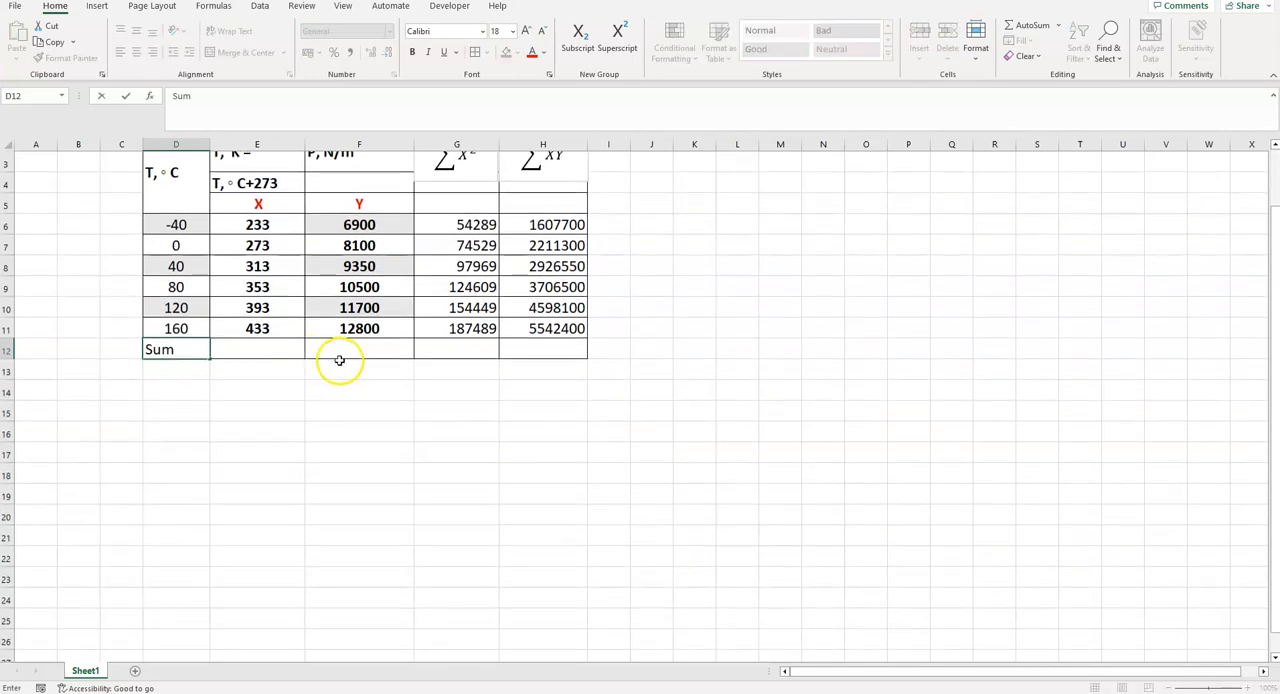
- Enter the formula =SUM(E6:E11) in E12 to total the X values
left_click(269, 349)
scroll(269, 354, "up", 1)
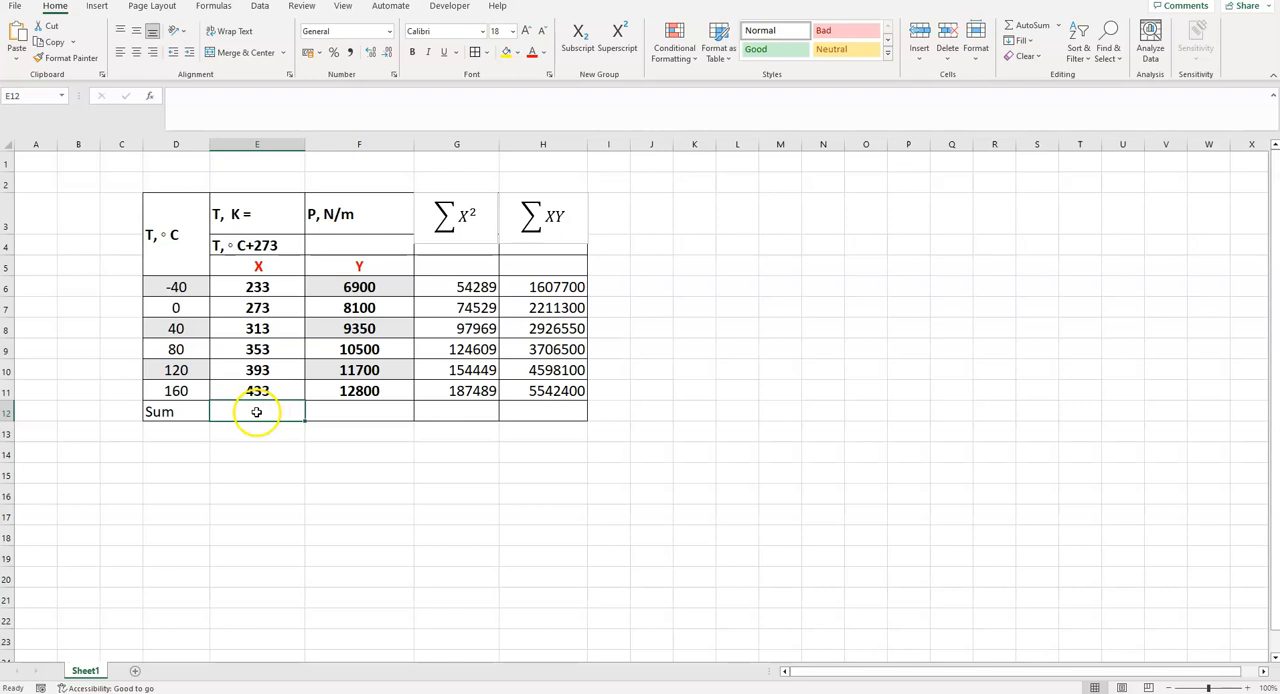
type("=su,")
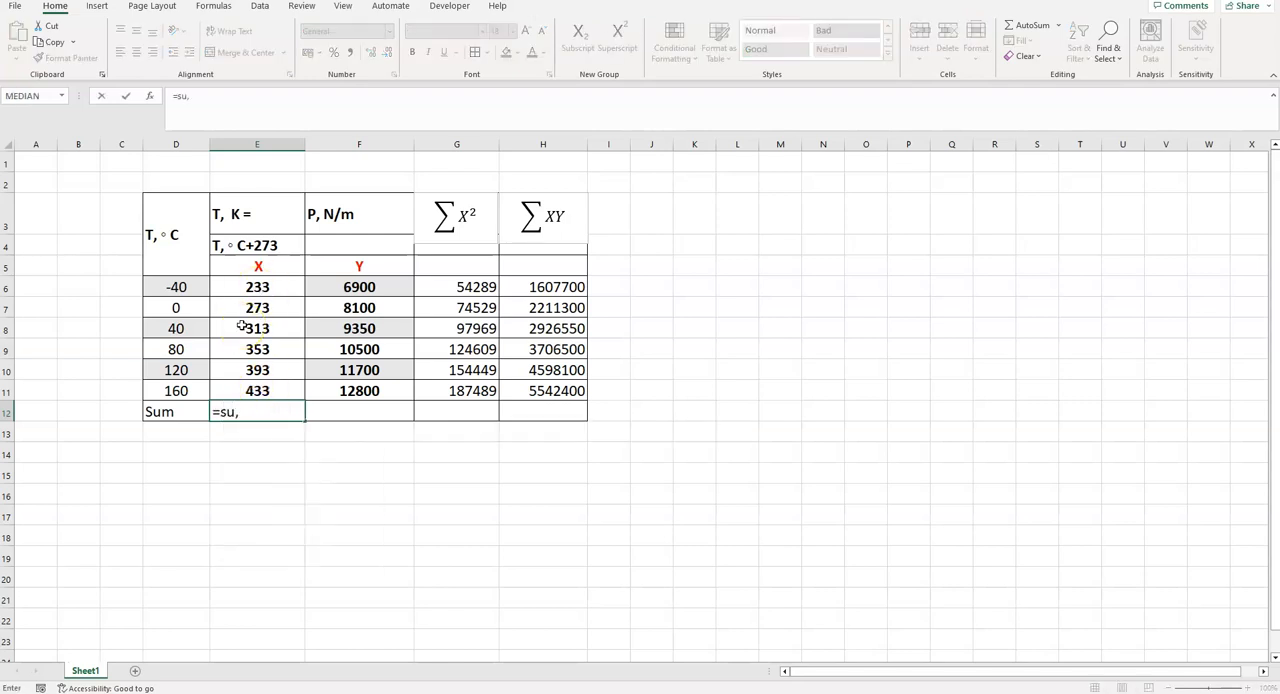
key("BackSpace")
type("m")
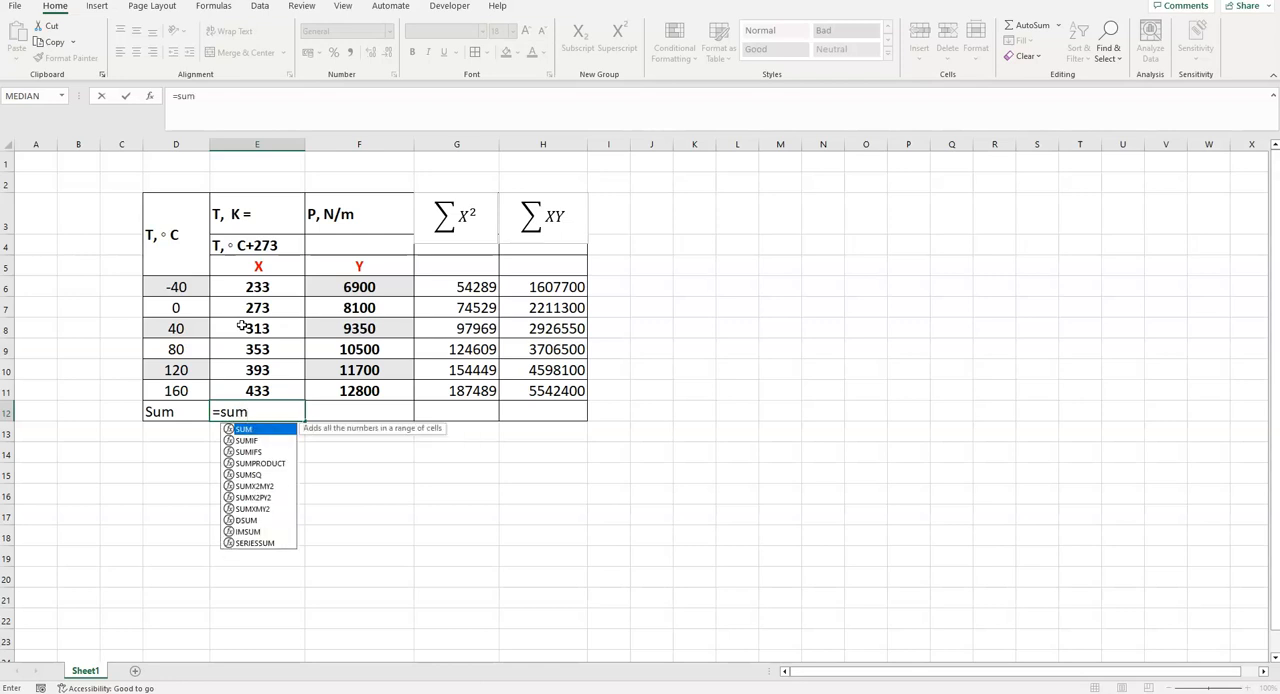
type("(")
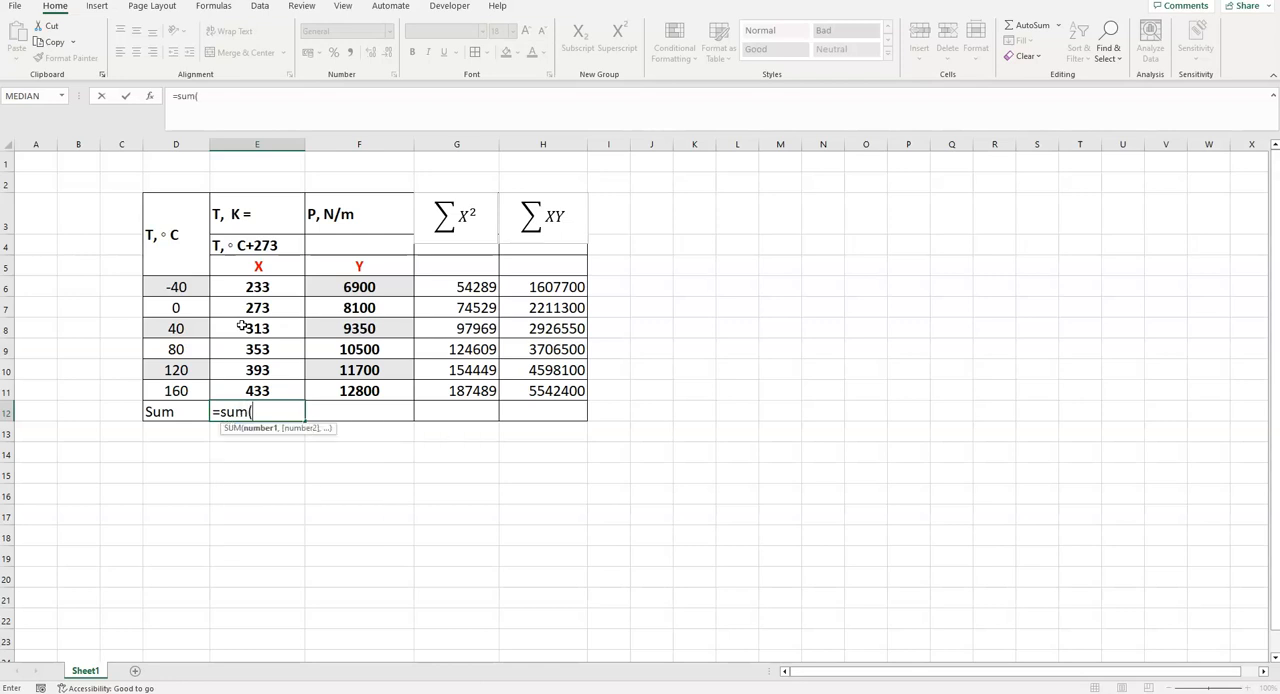
left_click_drag(258, 287, 271, 388)
type(")")
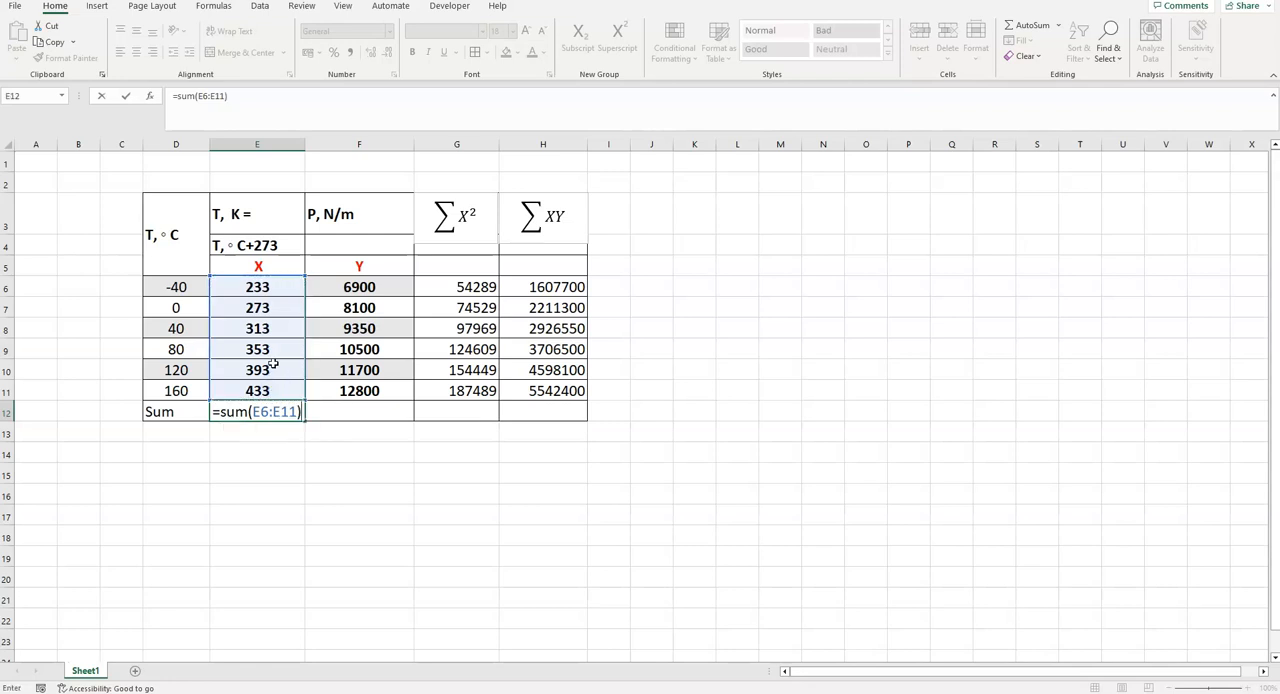
key("Return")
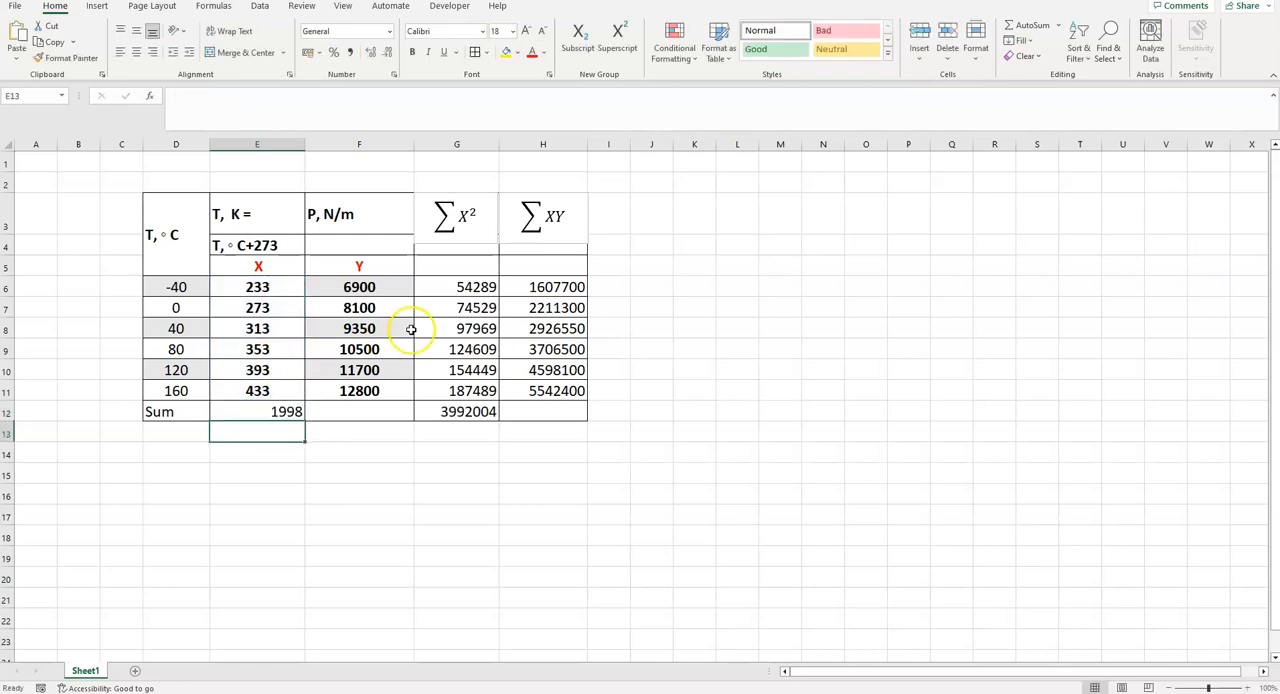
- Fill the sum formula from E12 across to H12 to total the Y, X² and XY columns
left_click(287, 409)
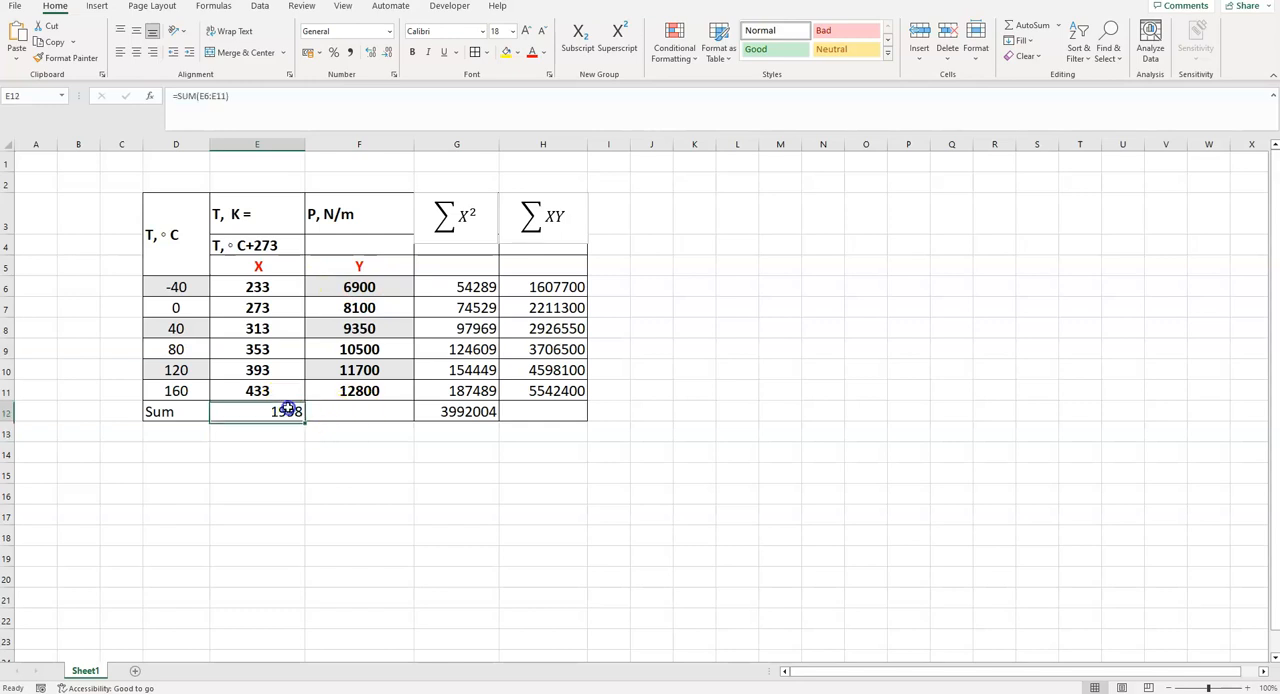
left_click_drag(304, 419, 571, 419)
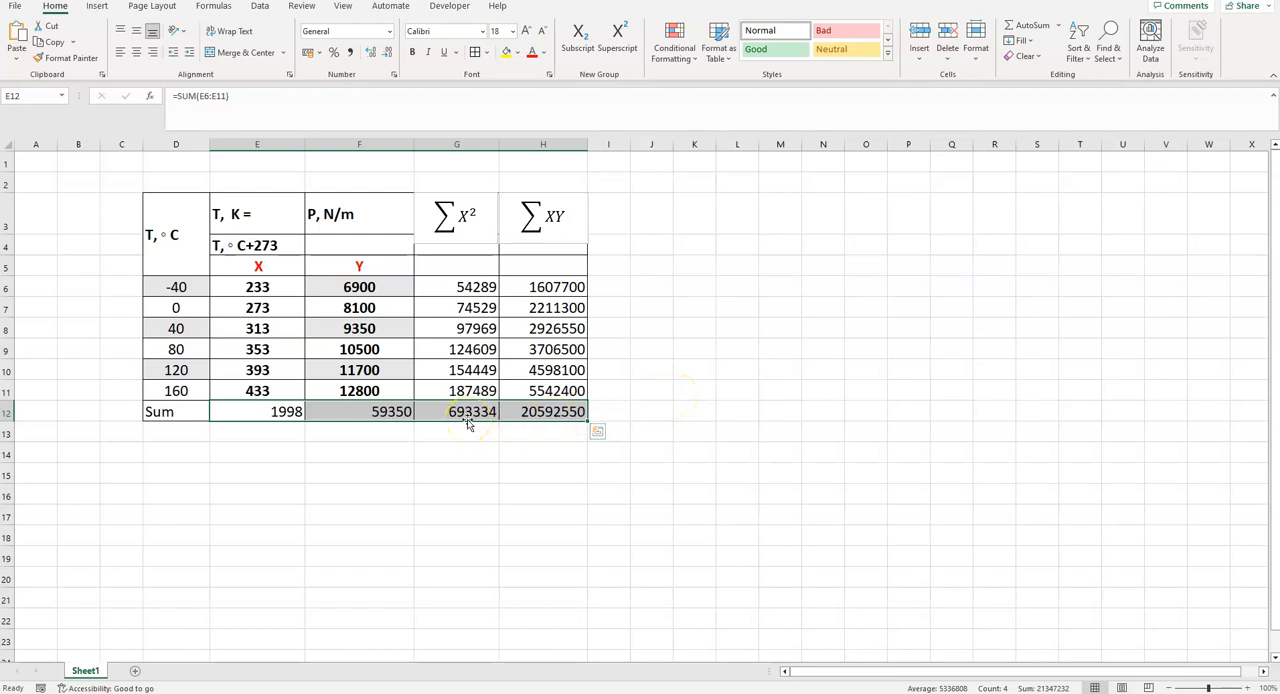
left_click(671, 387)
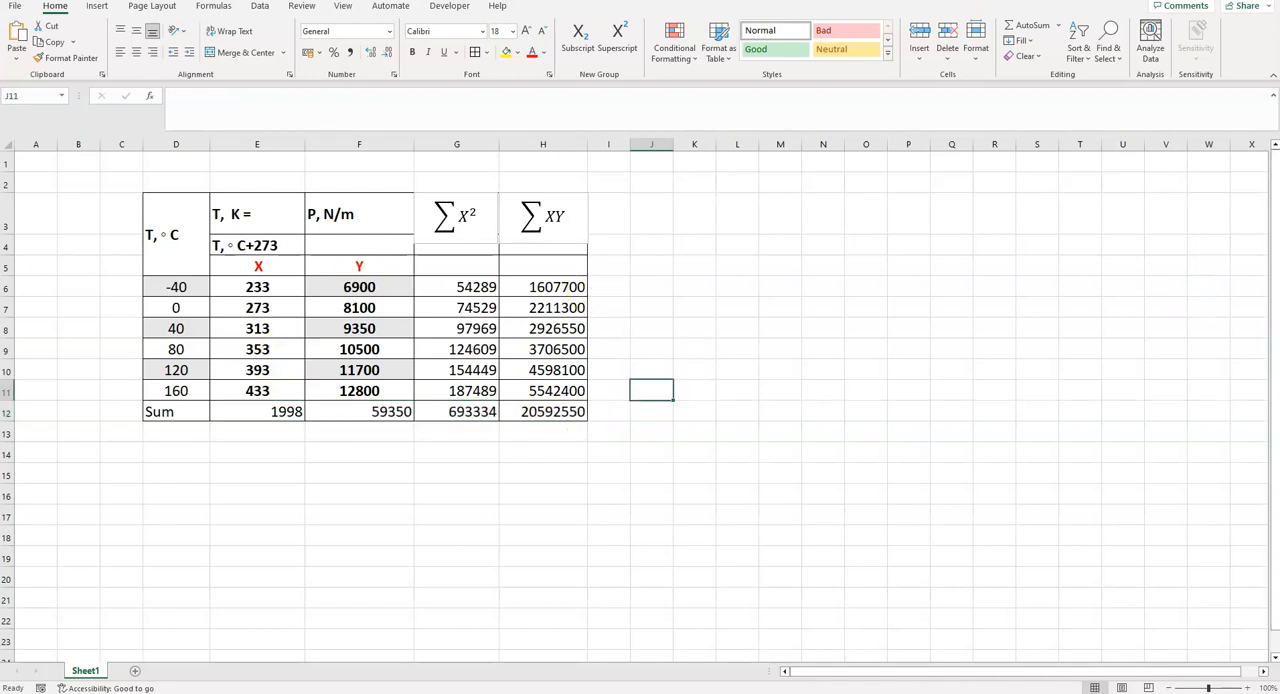
- Switch to the presentation, check the matrix form of the regression equations on slide 11, and return to the workbook
key("alt+Tab")
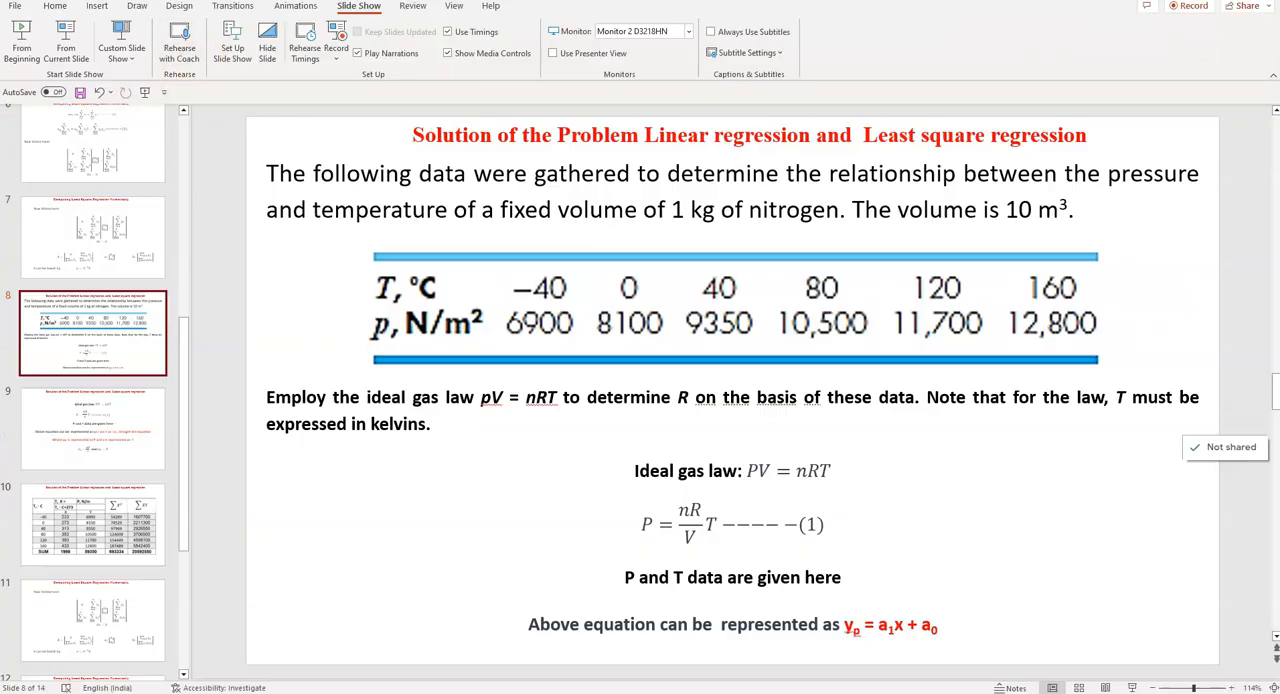
left_click(139, 607)
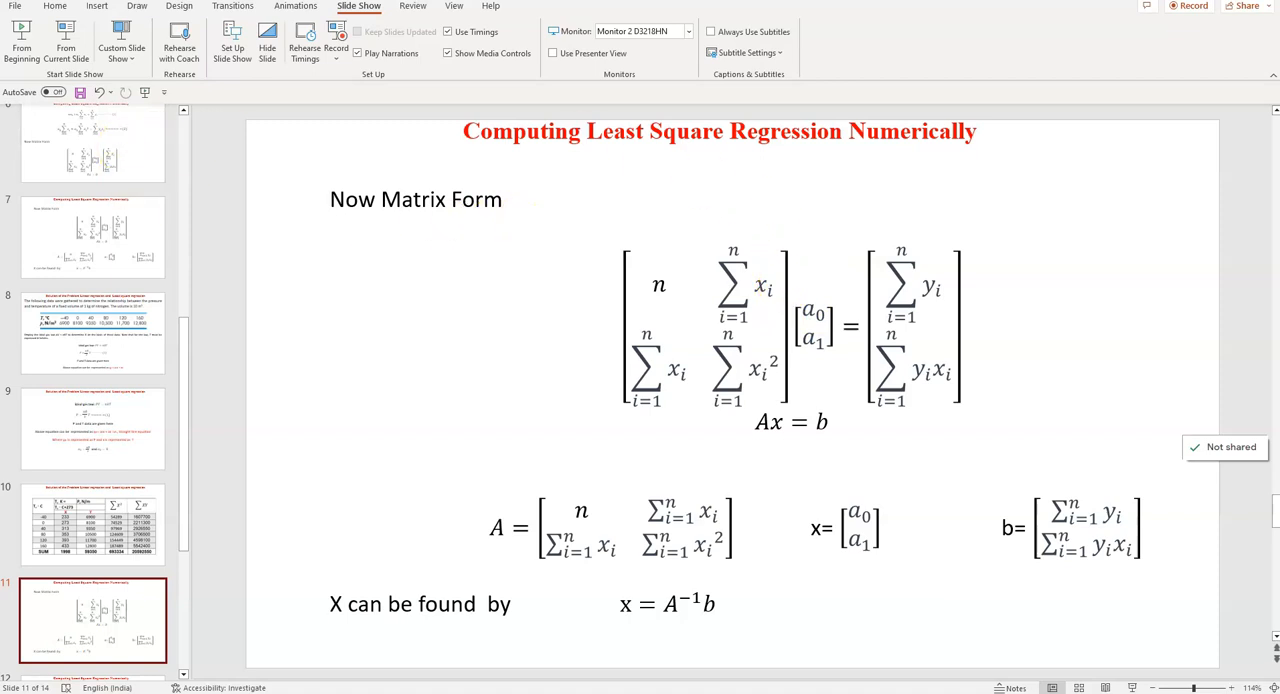
key("alt+Tab")
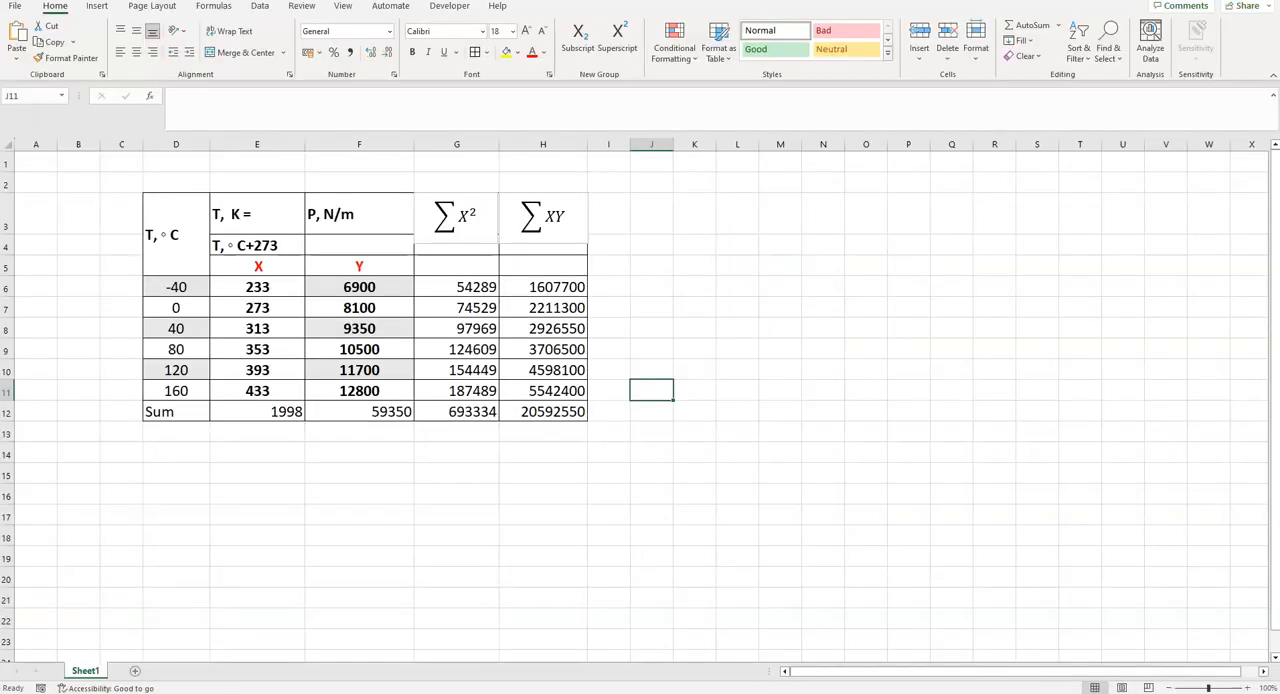
- Enter the matrix heading A in F14 and merge and center it across F14:G14
left_click(322, 453)
type("A")
key("Return")
left_click_drag(334, 449, 421, 452)
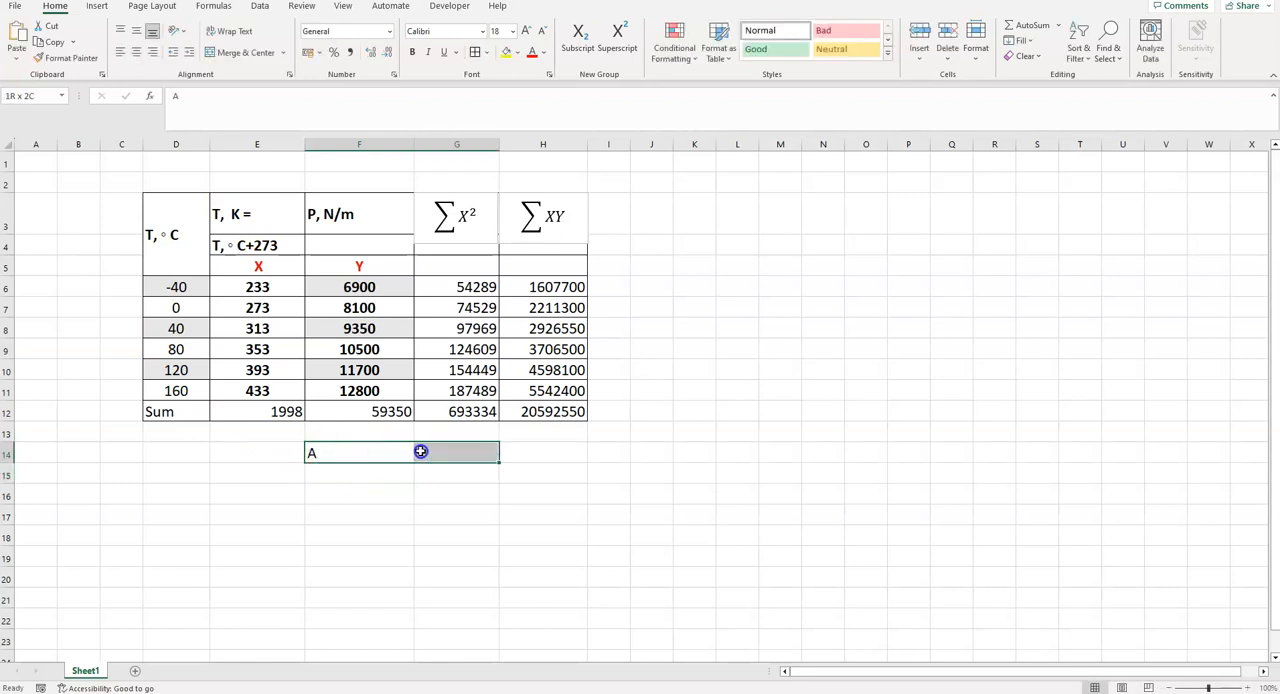
right_click(421, 452)
left_click(240, 52)
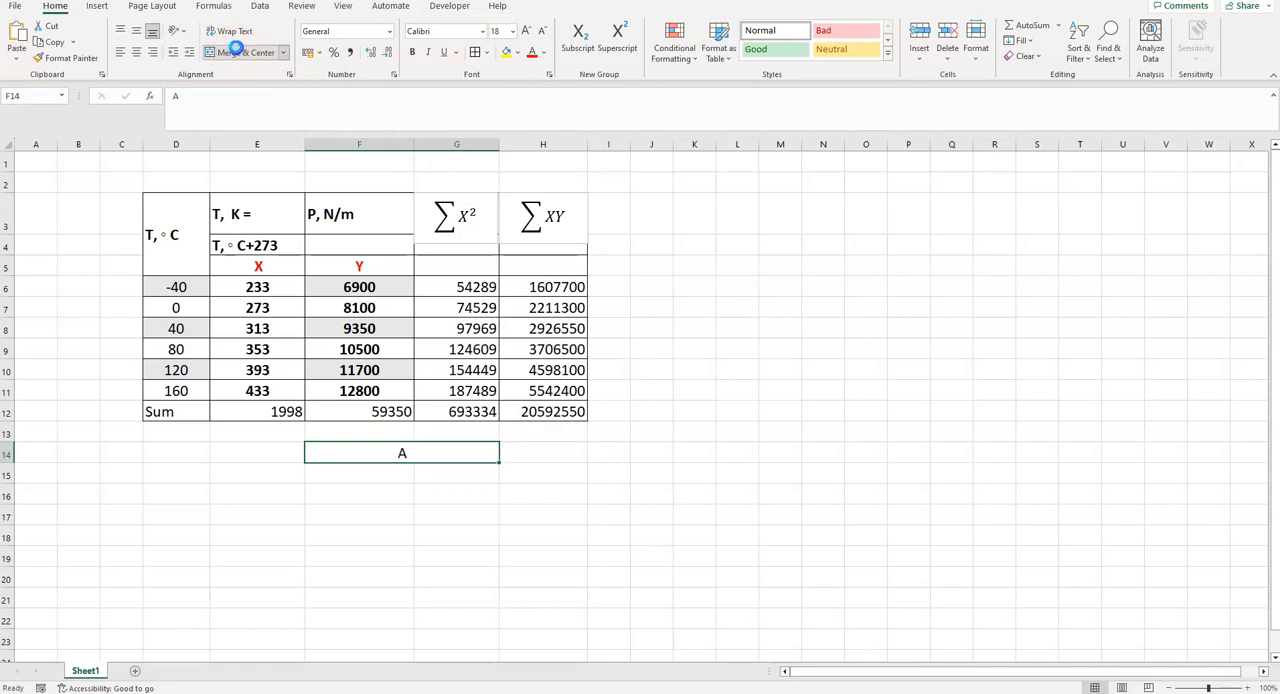
left_click(389, 478)
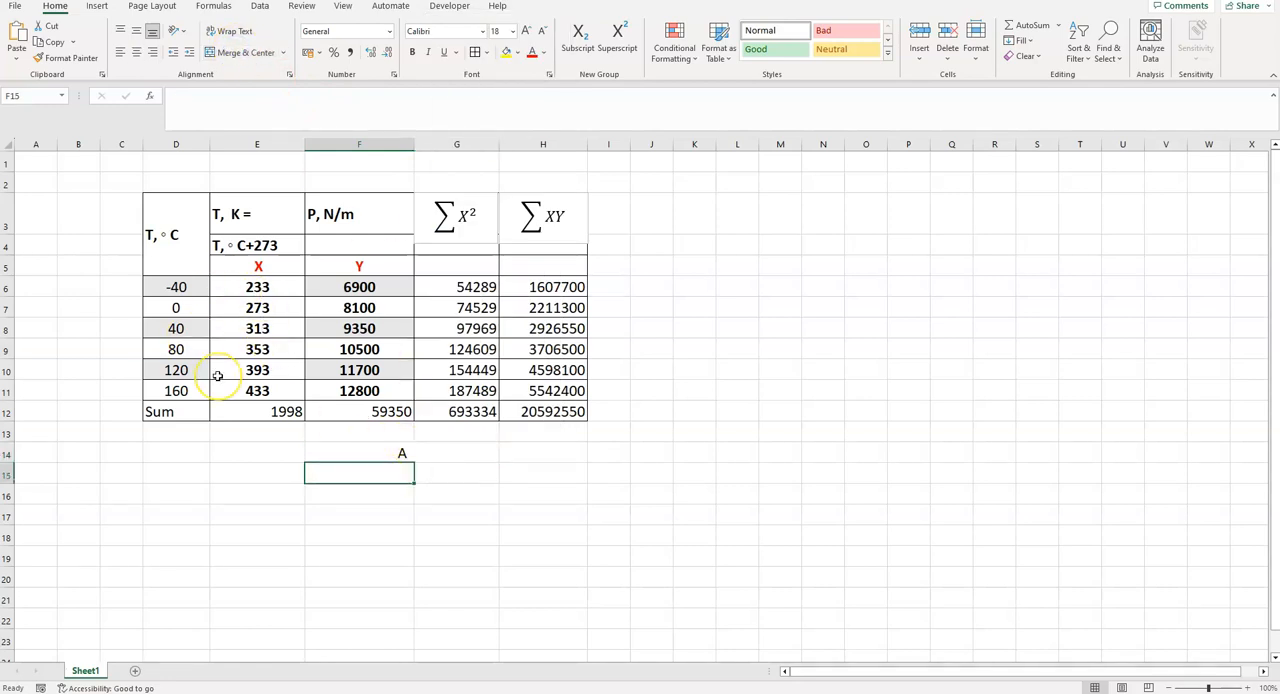
- Fill the first row of matrix A with 6 in F15 and =E12 in G15
type("6")
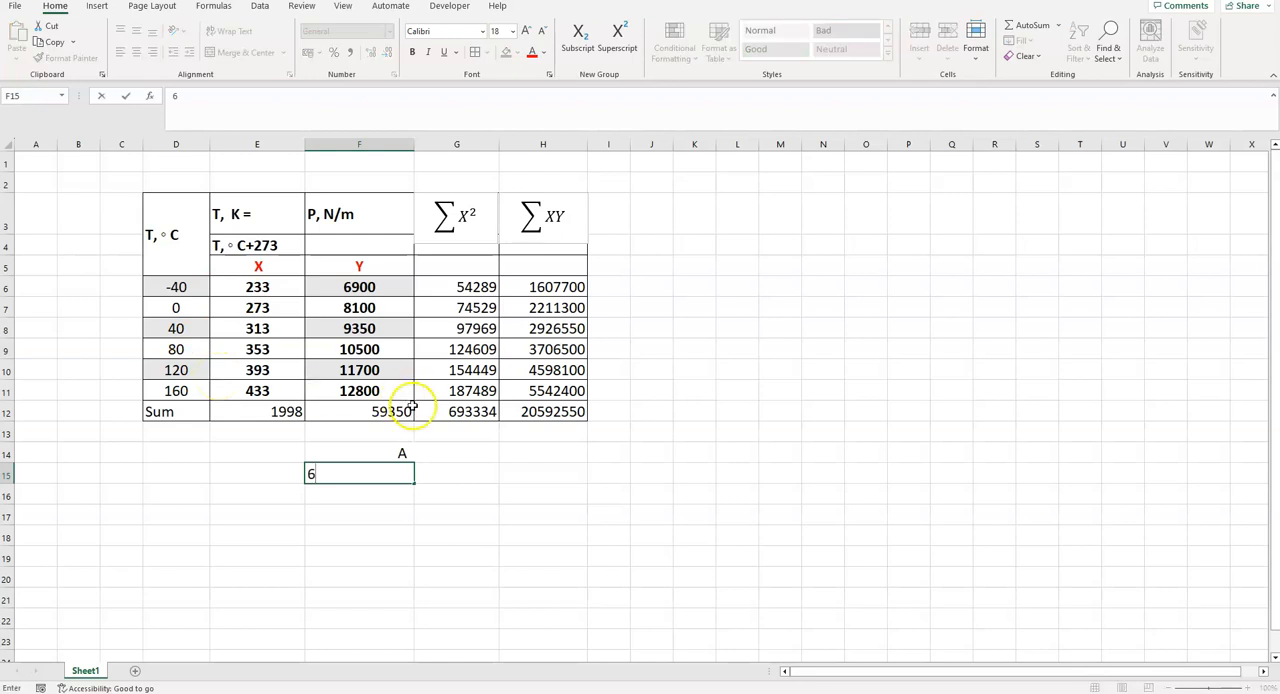
left_click(450, 473)
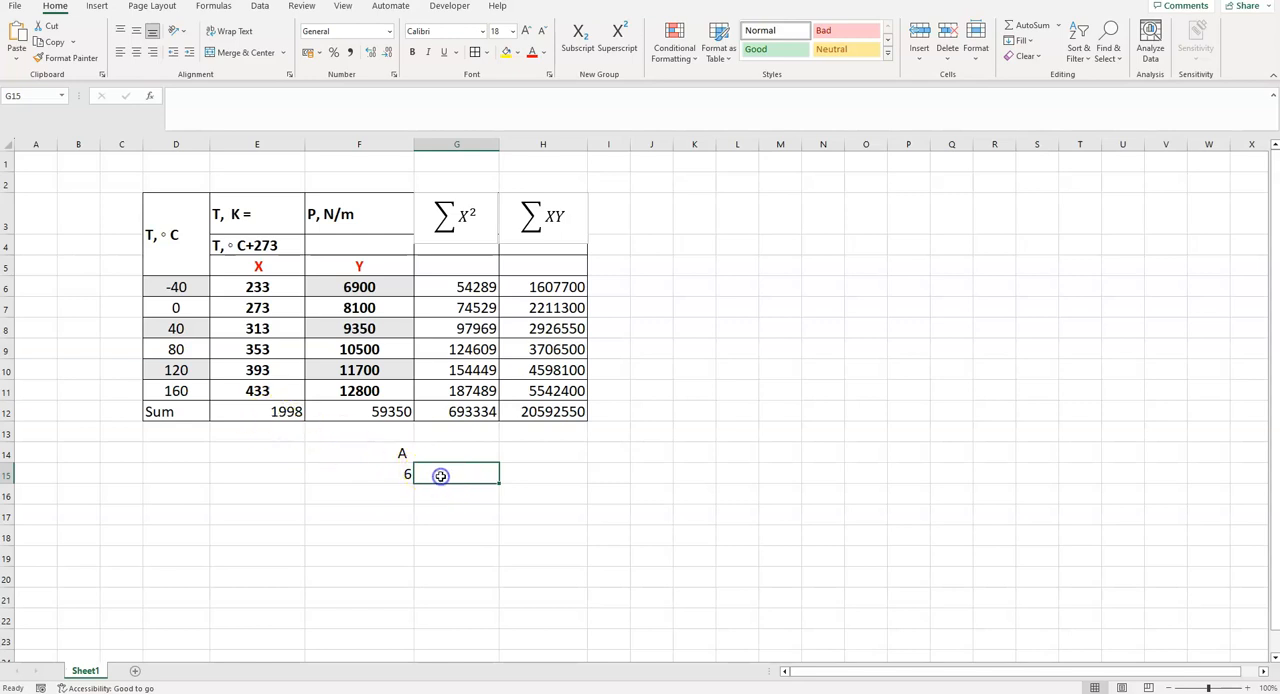
type("=")
left_click(268, 411)
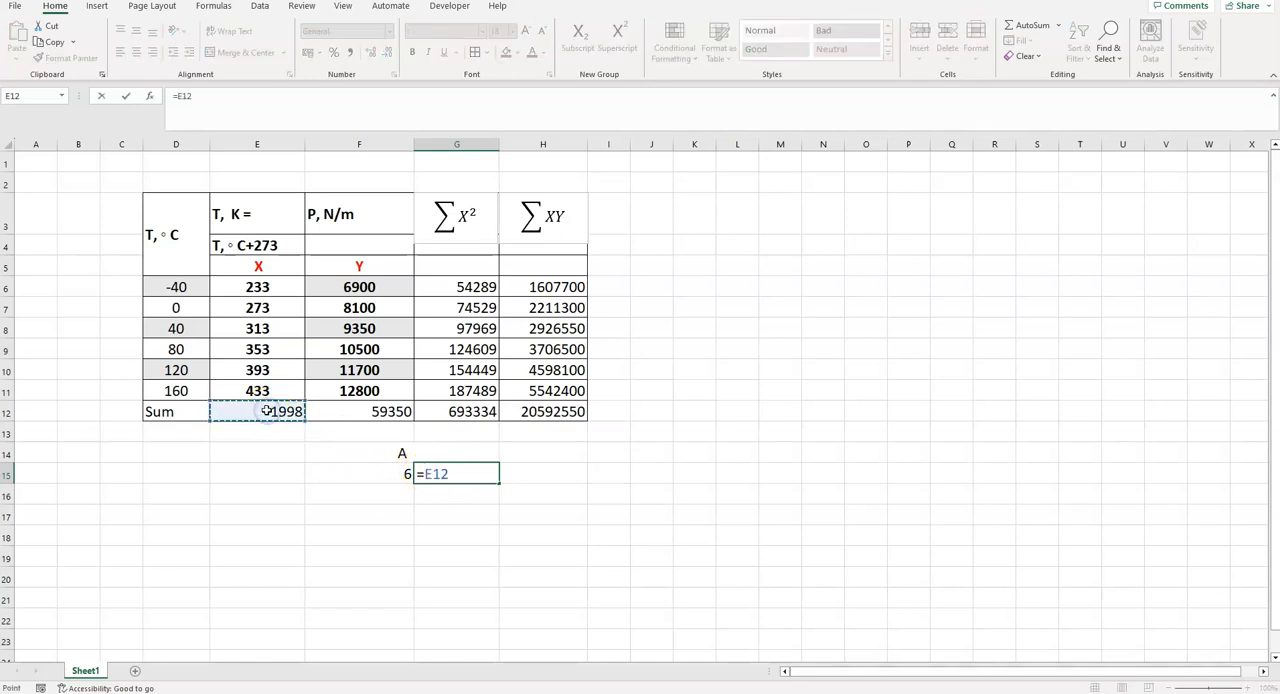
key("Return")
- Fill the second row of matrix A with =E12 in F16 and =G12 in G16
left_click(381, 497)
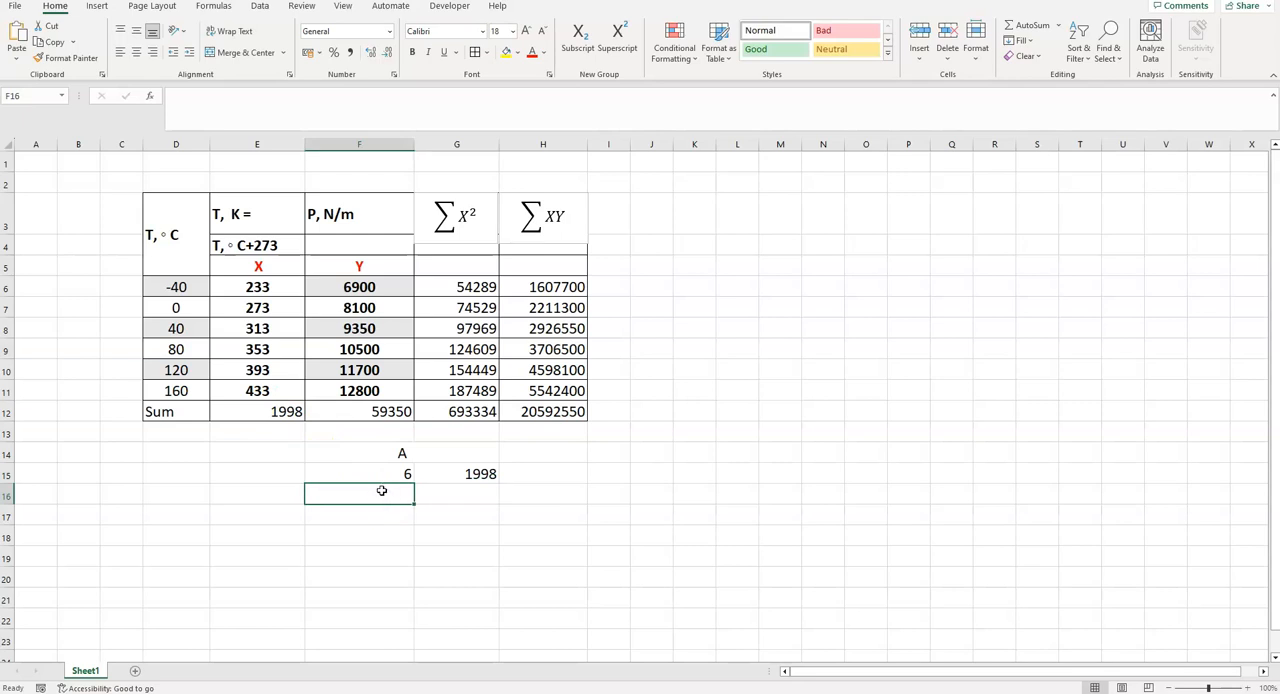
type("=")
left_click(268, 411)
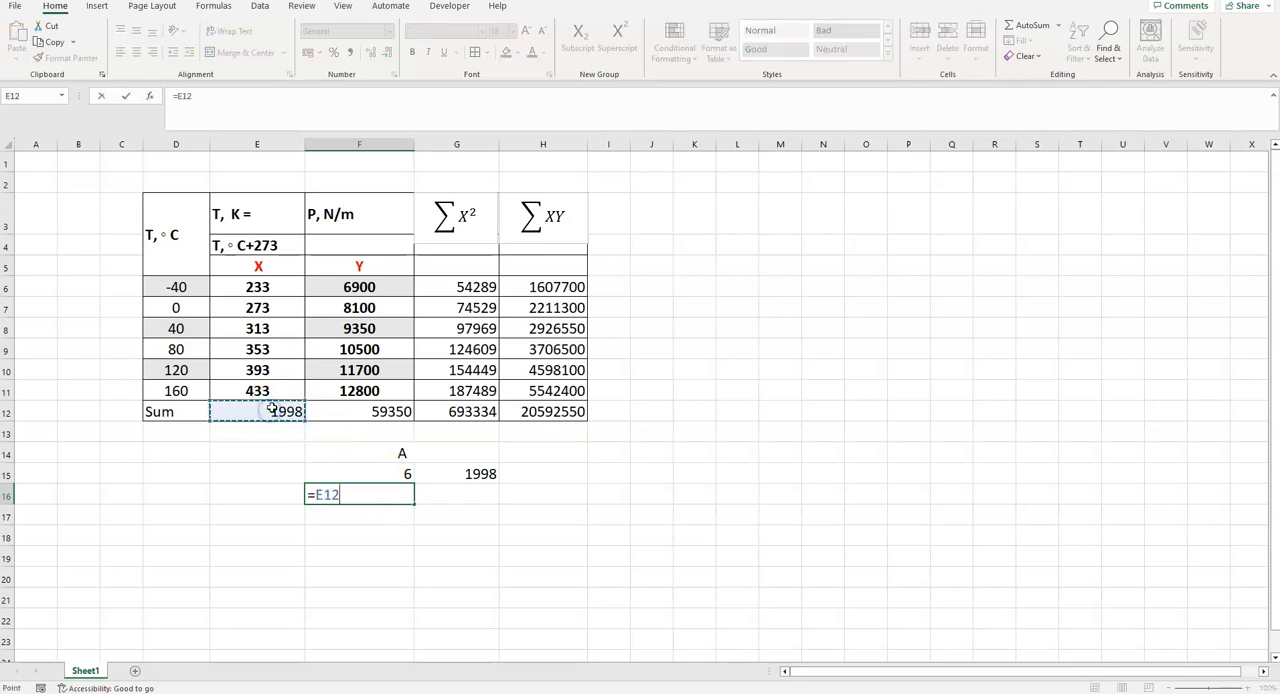
key("Return")
left_click(468, 492)
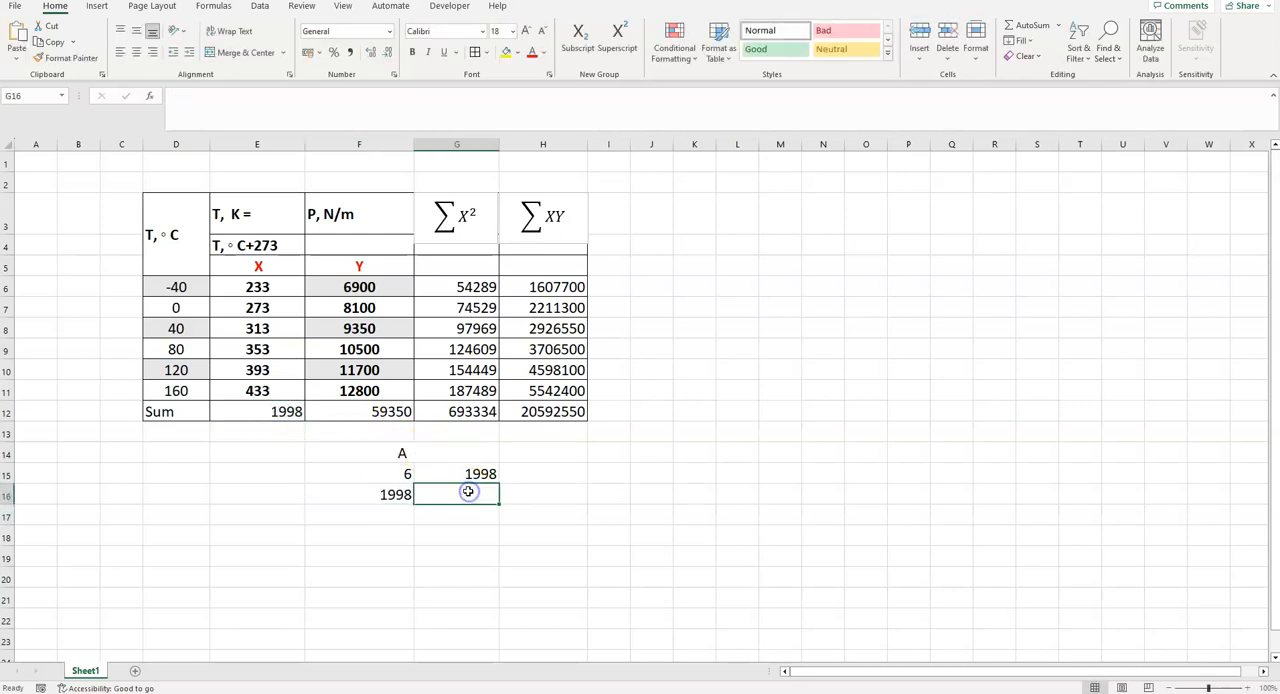
type("=")
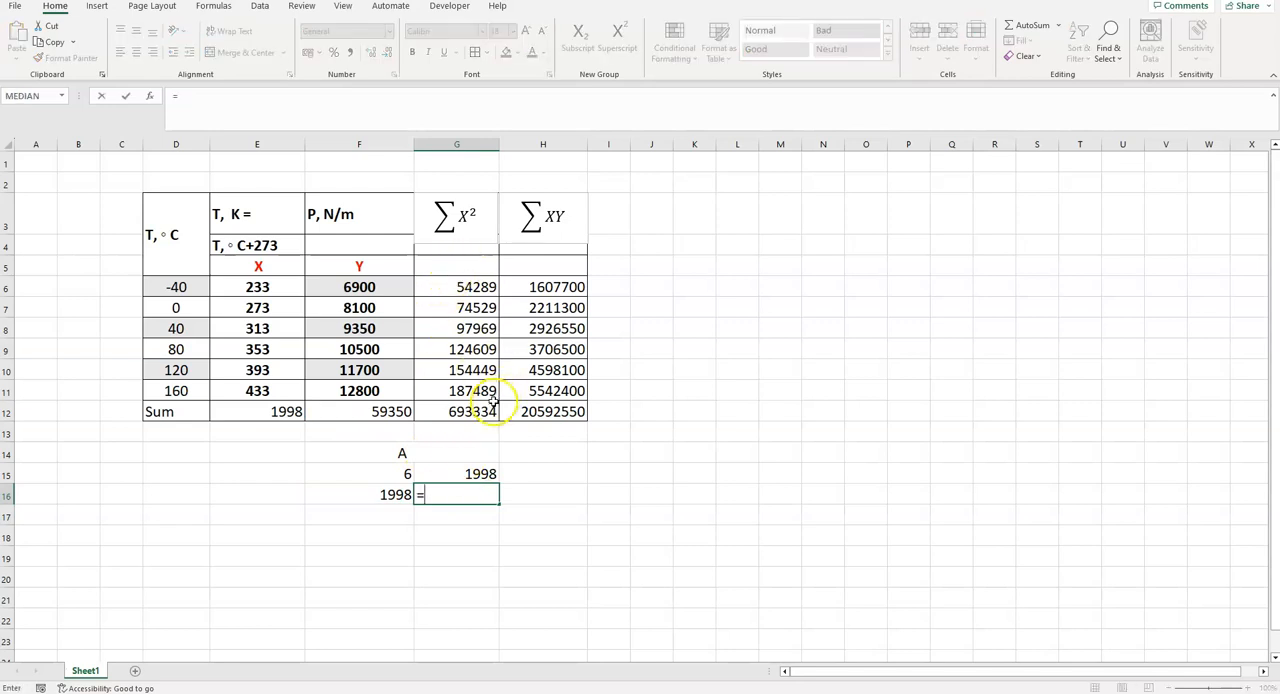
left_click(470, 411)
key("Return")
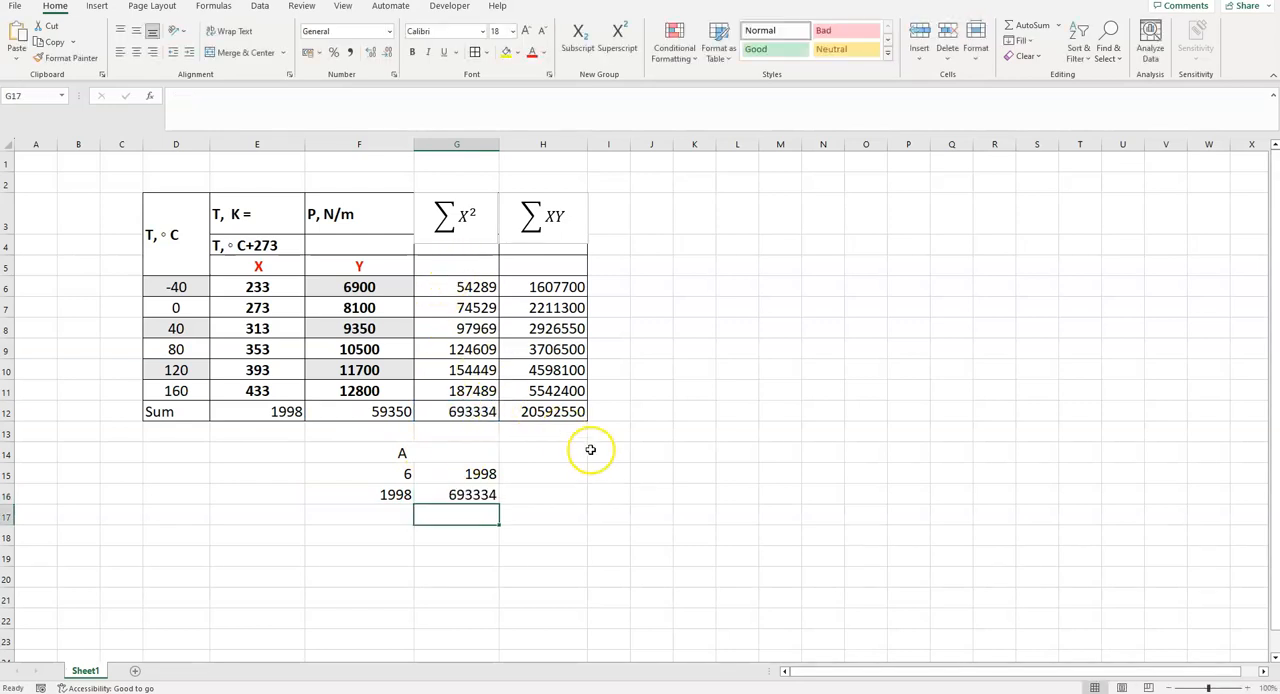
- Apply cell borders to matrix A in F15:G16 and center its values
left_click_drag(407, 471, 451, 487)
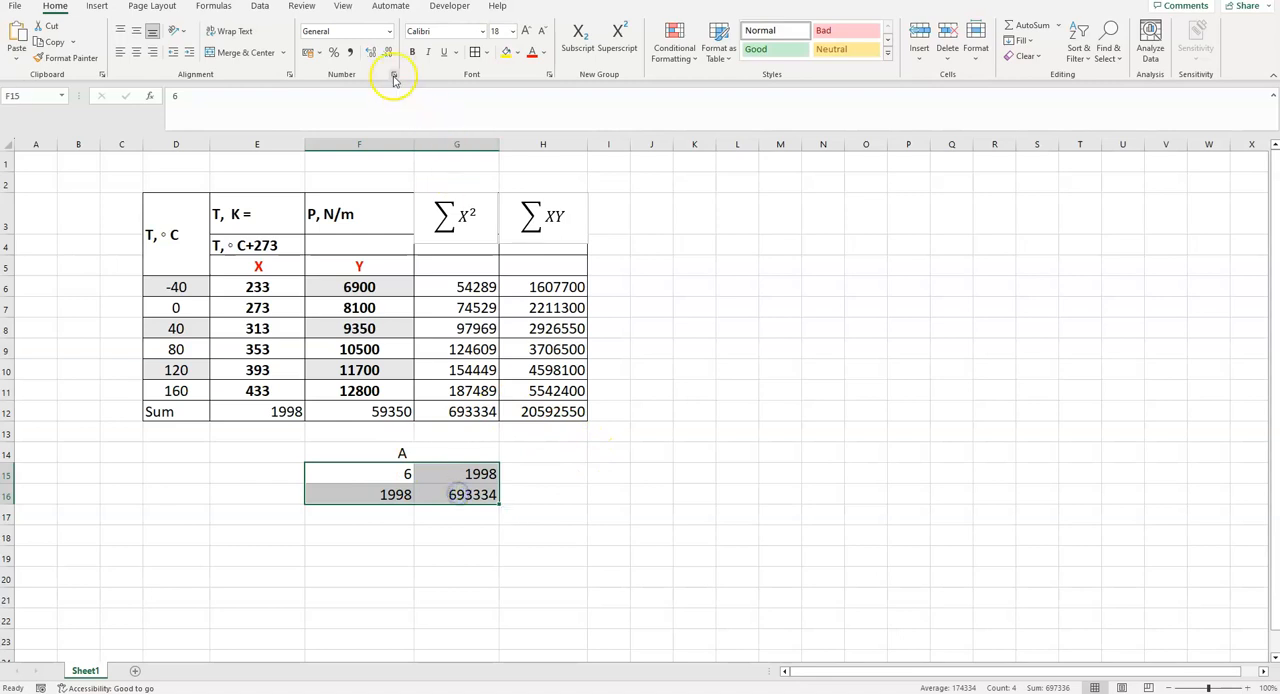
left_click(473, 52)
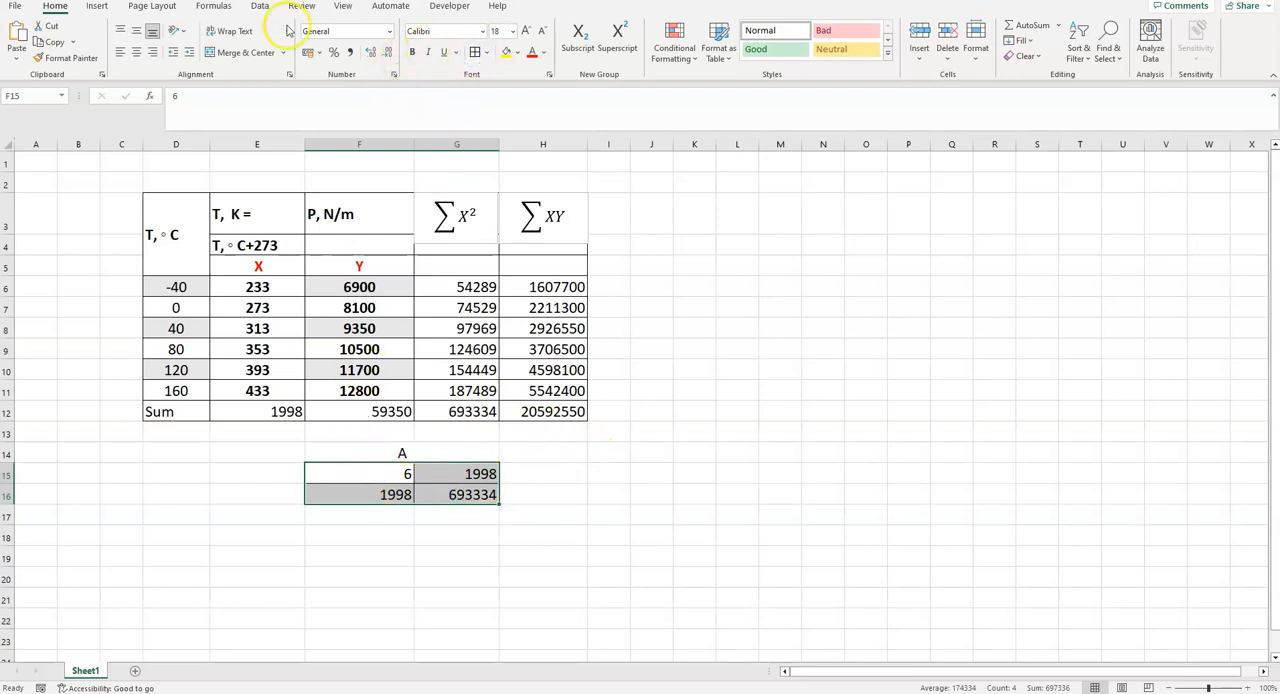
left_click(137, 52)
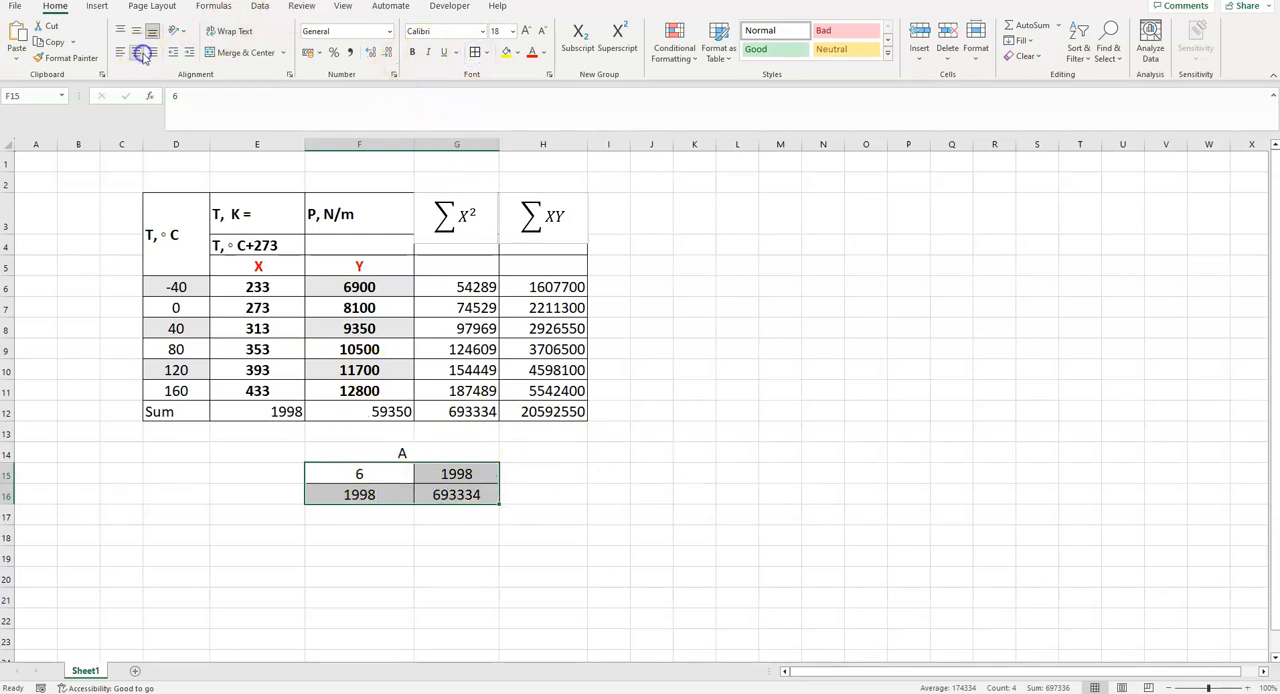
- Enter the vector heading b in I14 and link I15 to the Y total with =F12
left_click(609, 459)
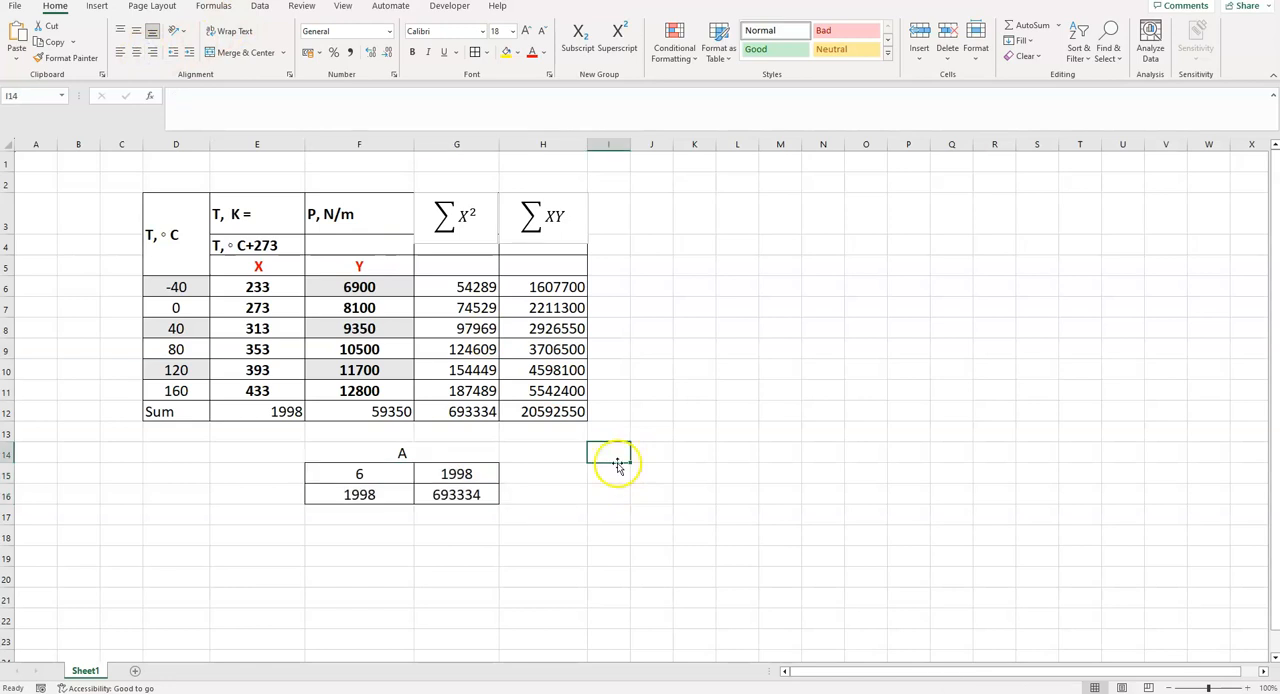
type("b")
key("Return")
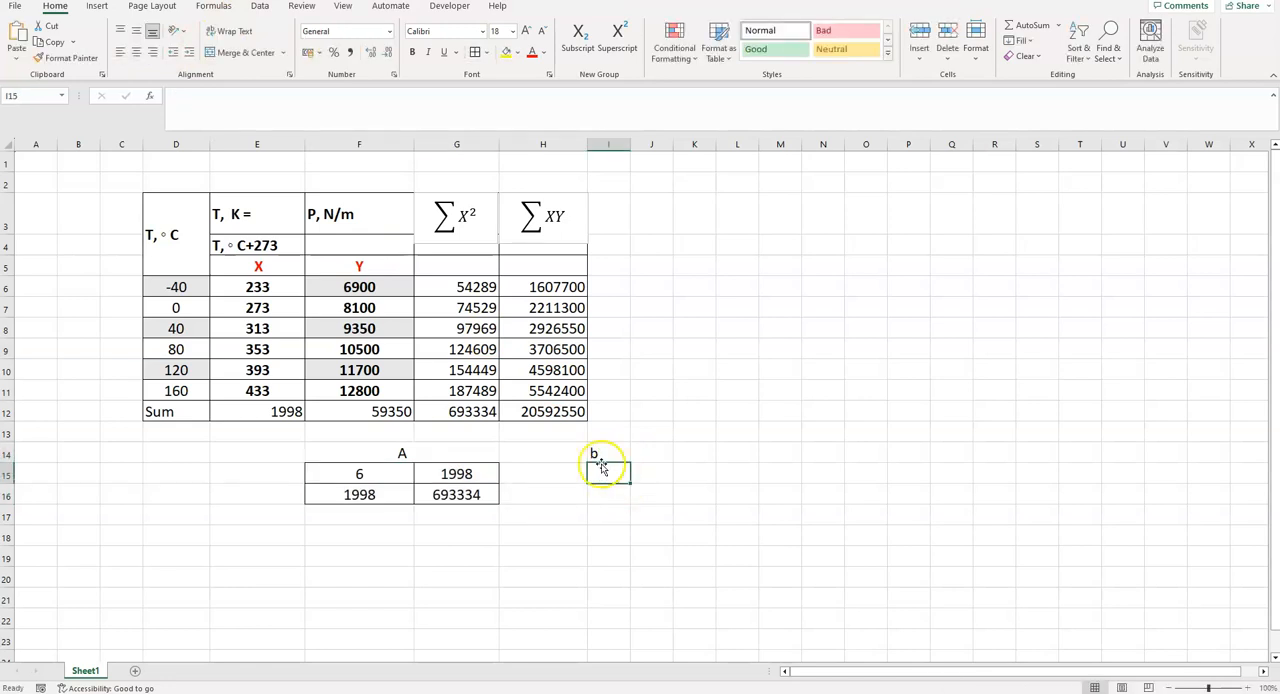
type("=")
left_click(342, 418)
key("Return")
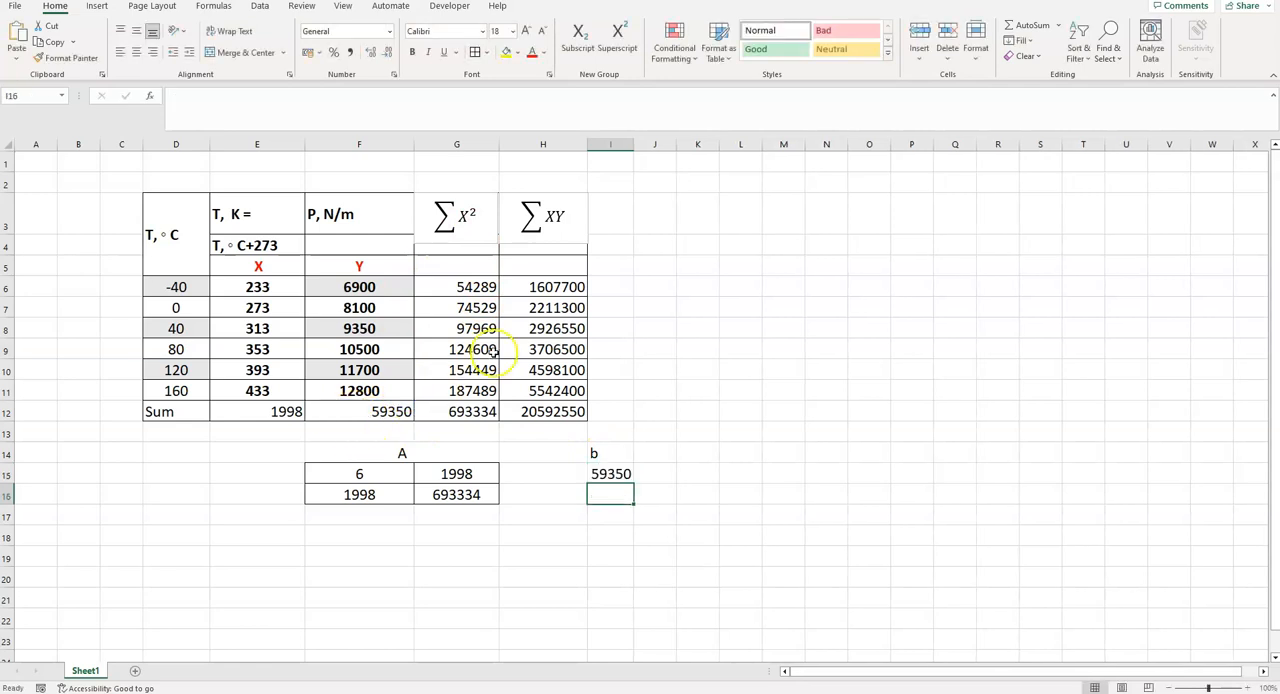
- Widen column I and link I16 to the XY total with =H12
left_click_drag(632, 141, 662, 141)
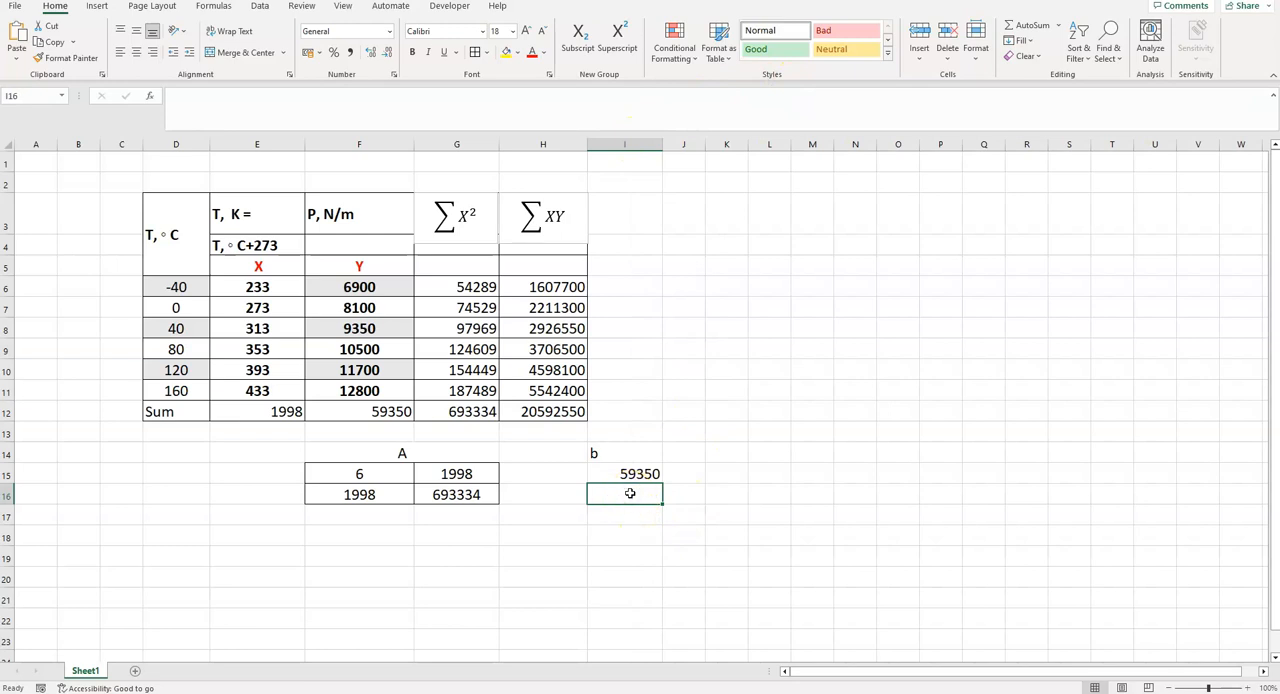
type("=")
left_click(549, 413)
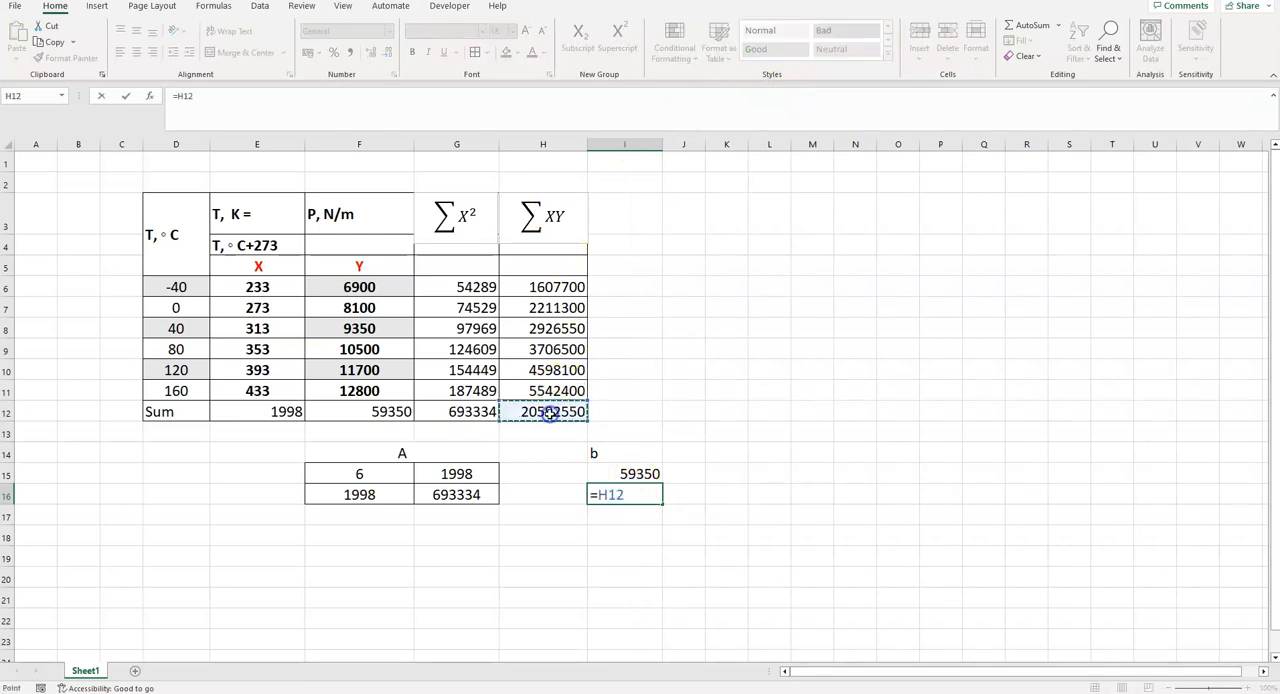
key("Return")
- Apply cell borders to the b vector in I15:I16
left_click(603, 476)
left_click_drag(603, 476, 610, 494)
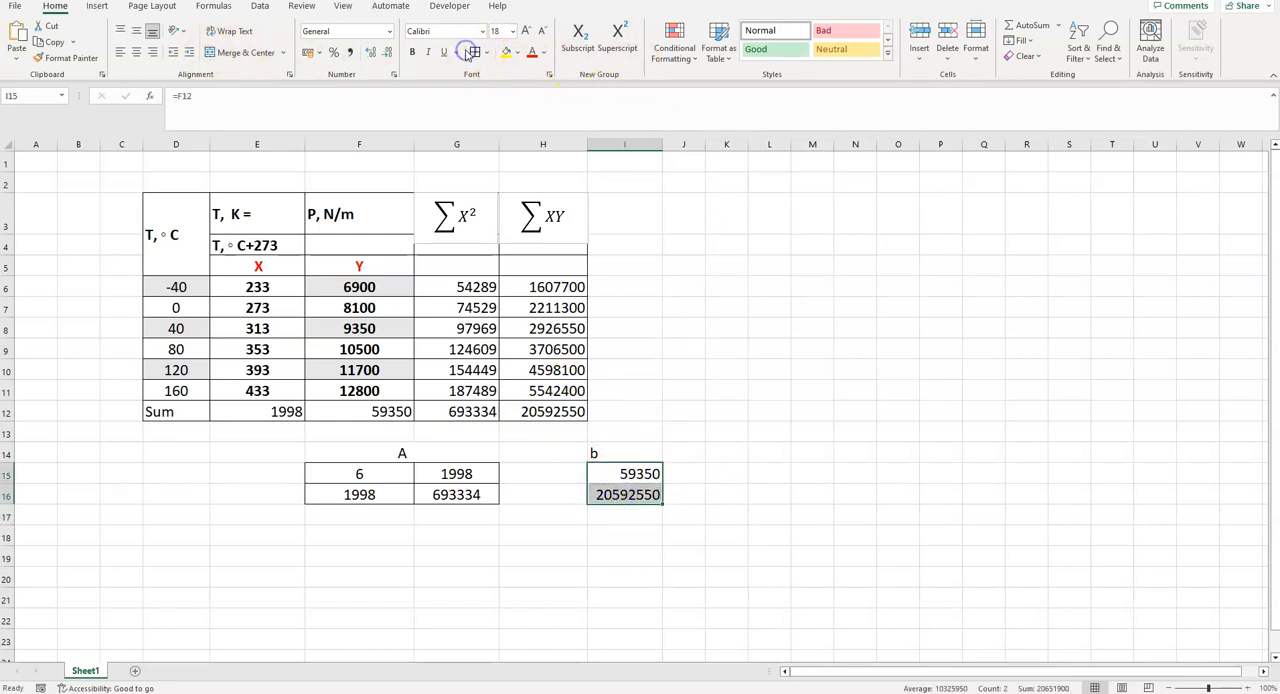
left_click(886, 367)
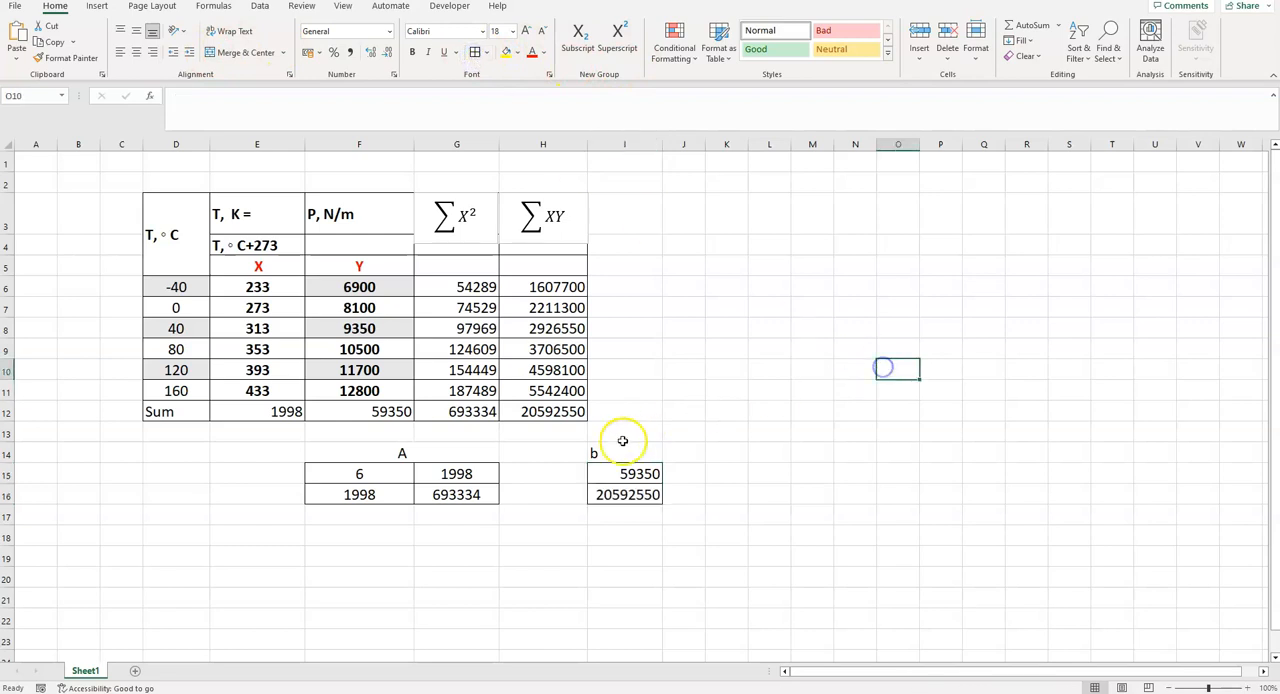
- Compute the inverse of matrix A with the formula =MINVERSE(F15:G16) in F18
left_click(364, 538)
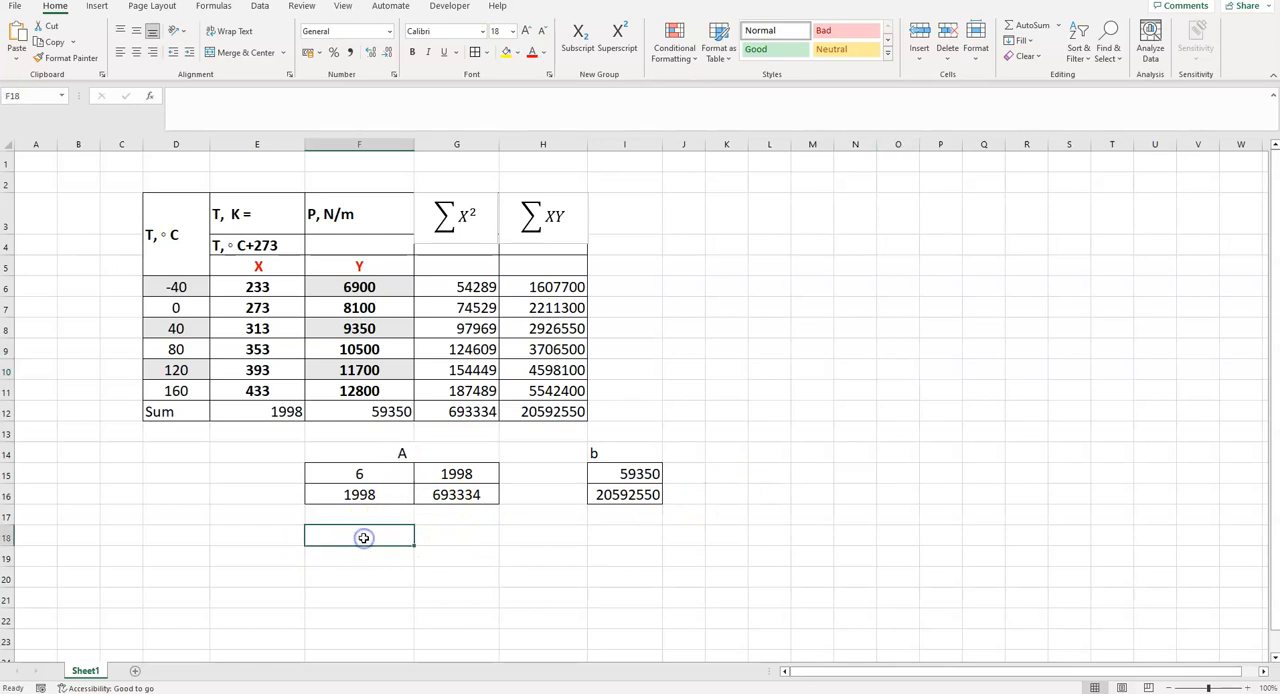
type("=")
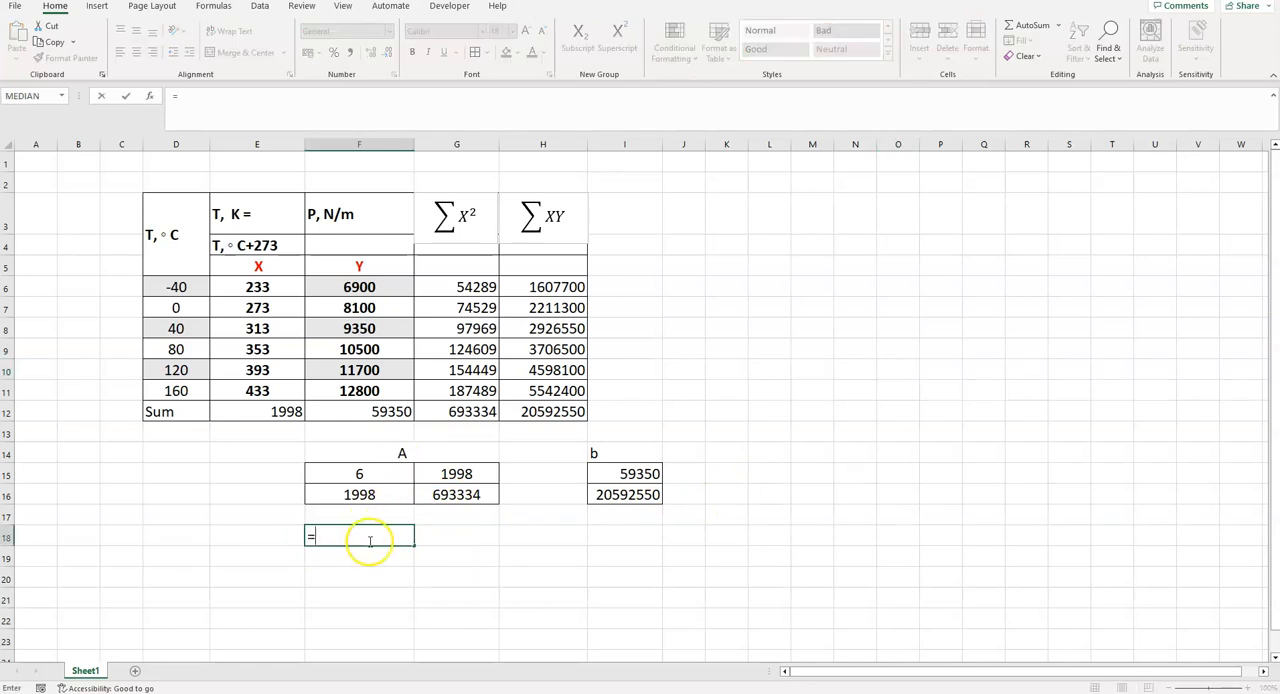
type("min")
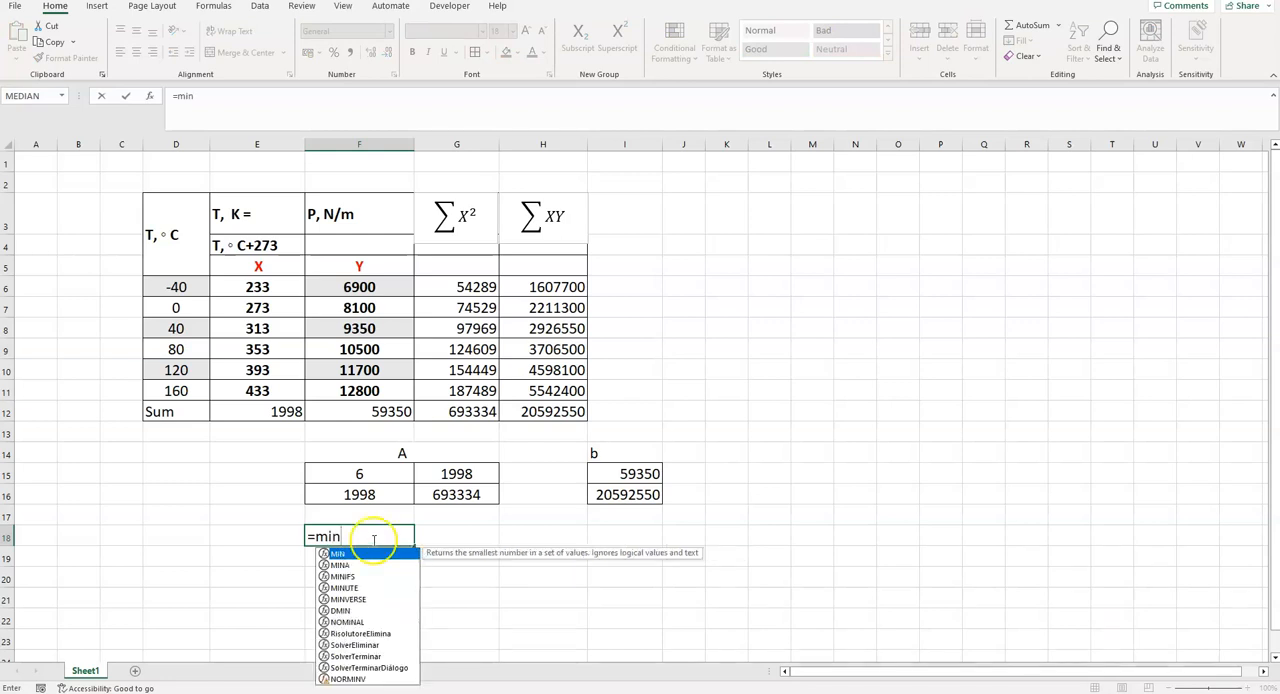
double_click(357, 599)
left_click_drag(352, 478, 474, 488)
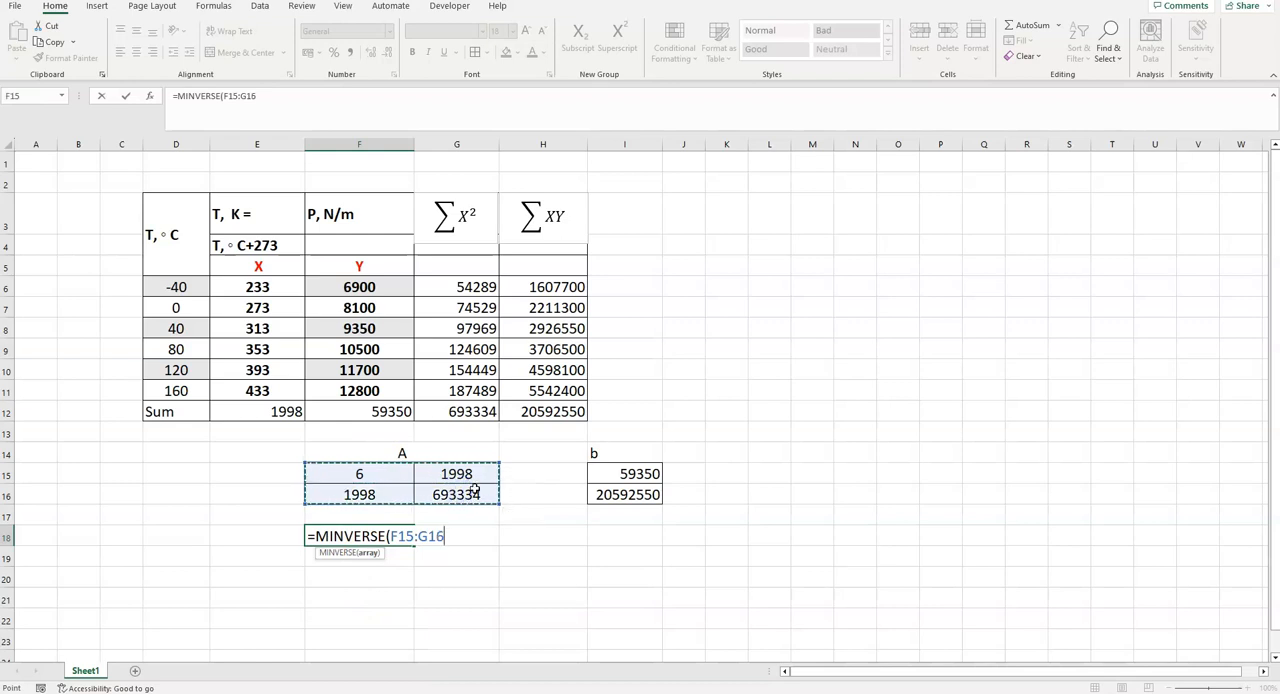
type(")")
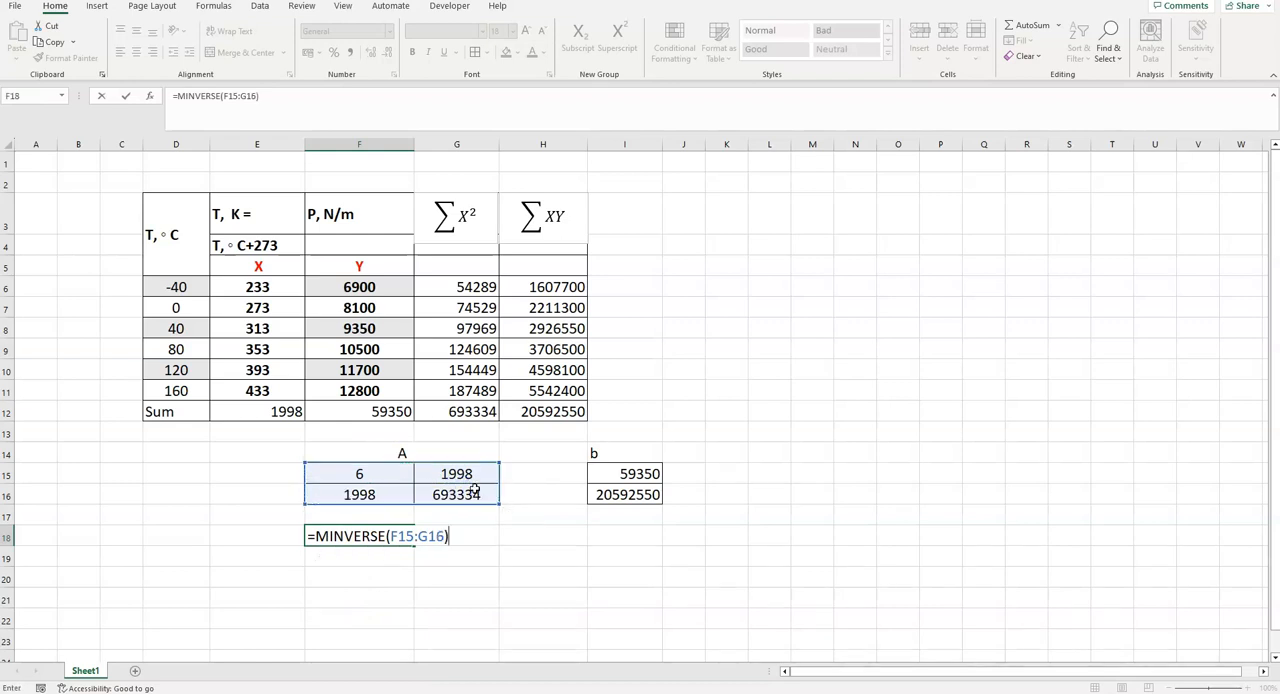
key("Return")
- Enter the heading A-1 in F17 above the inverse matrix
left_click_drag(395, 517, 424, 517)
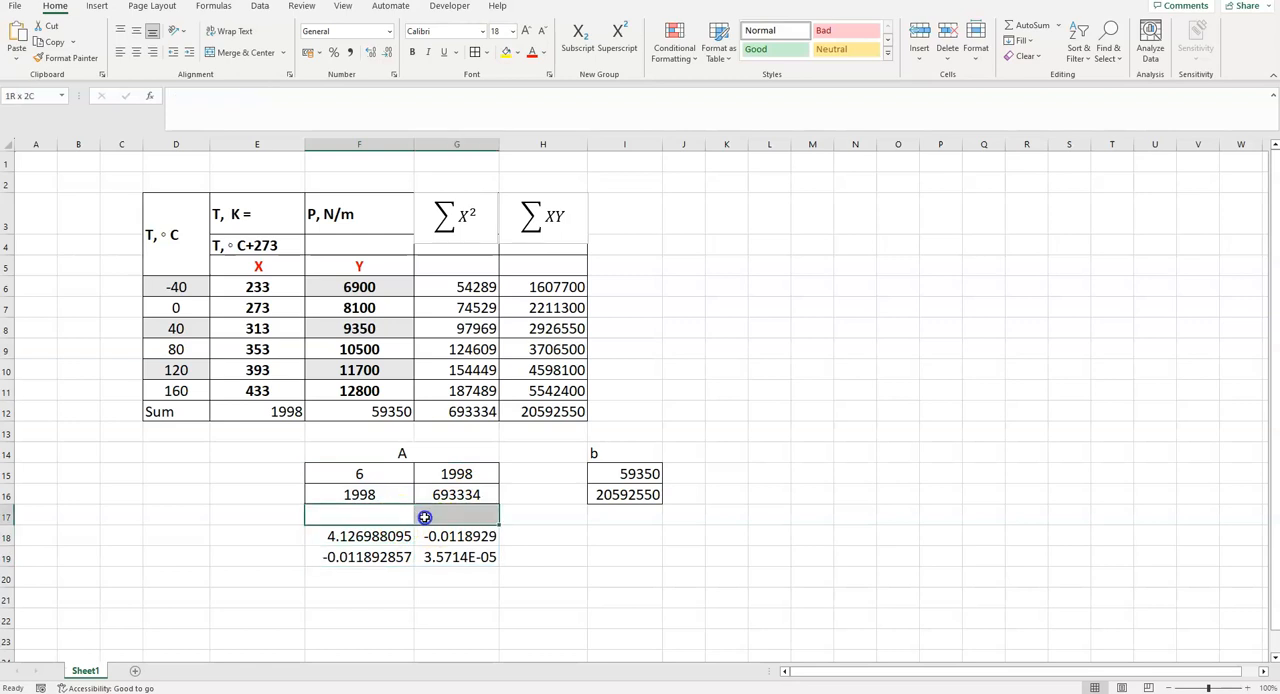
type("A-1")
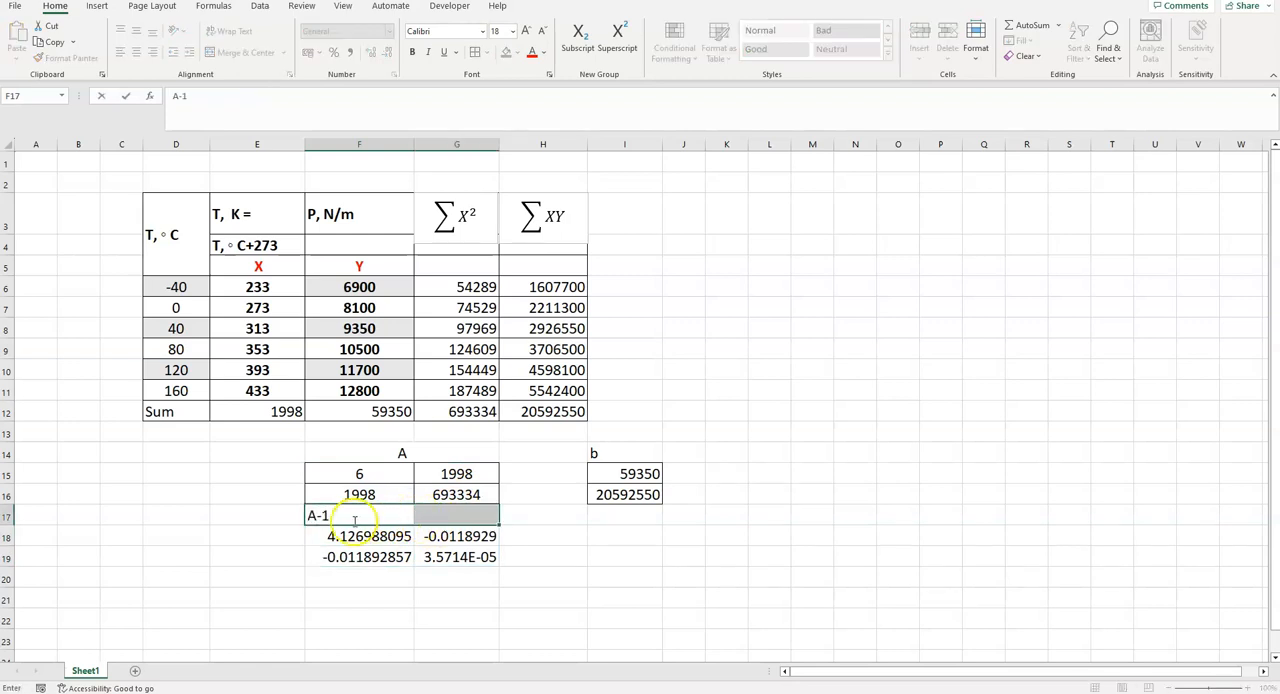
left_click(316, 516)
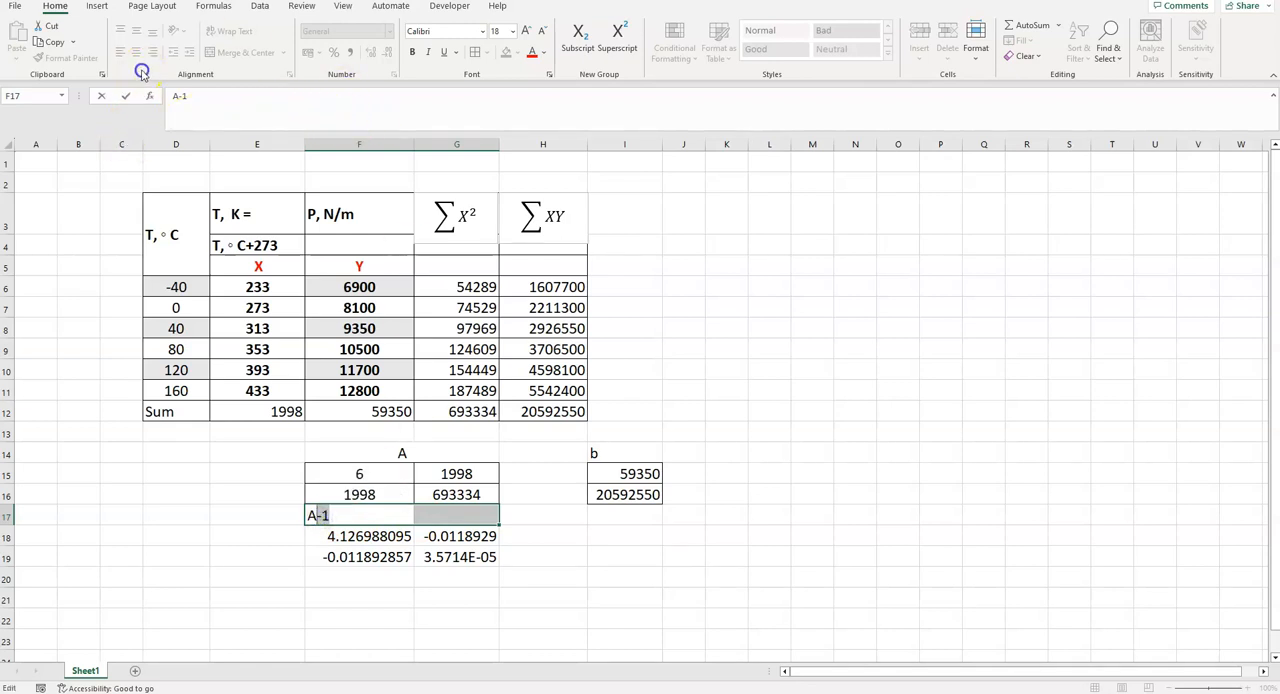
left_click(33, 7)
left_click(21, 13)
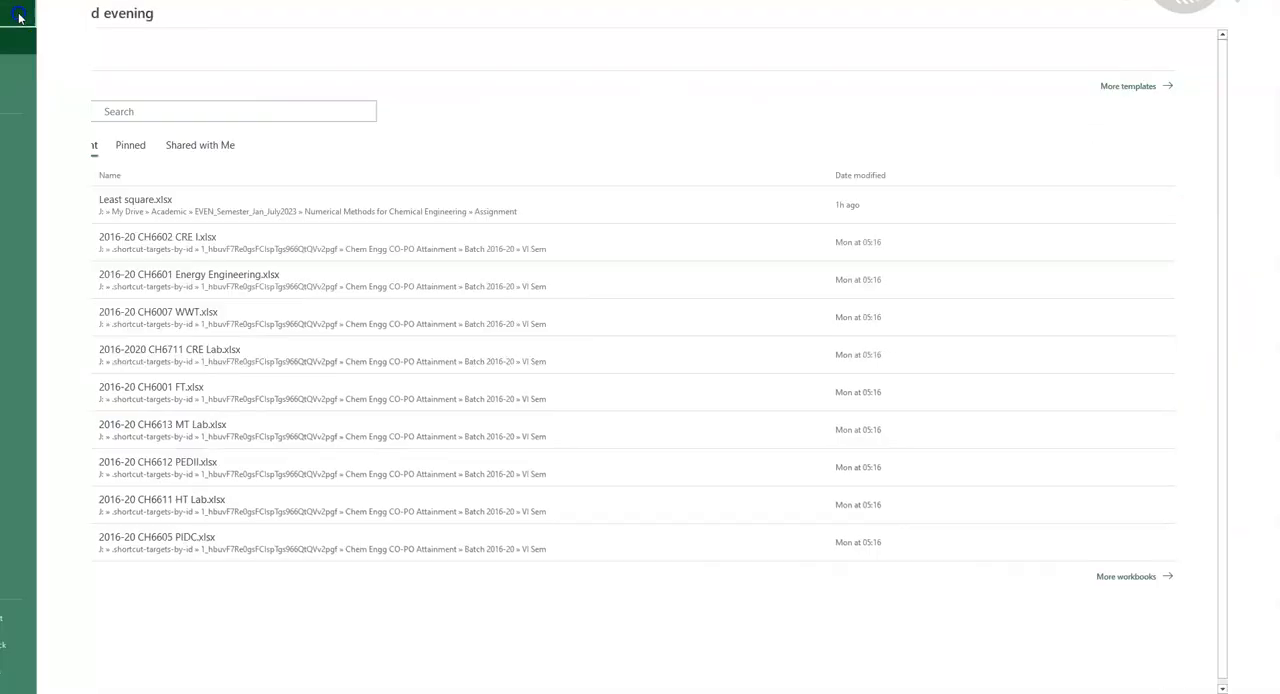
left_click(814, 351)
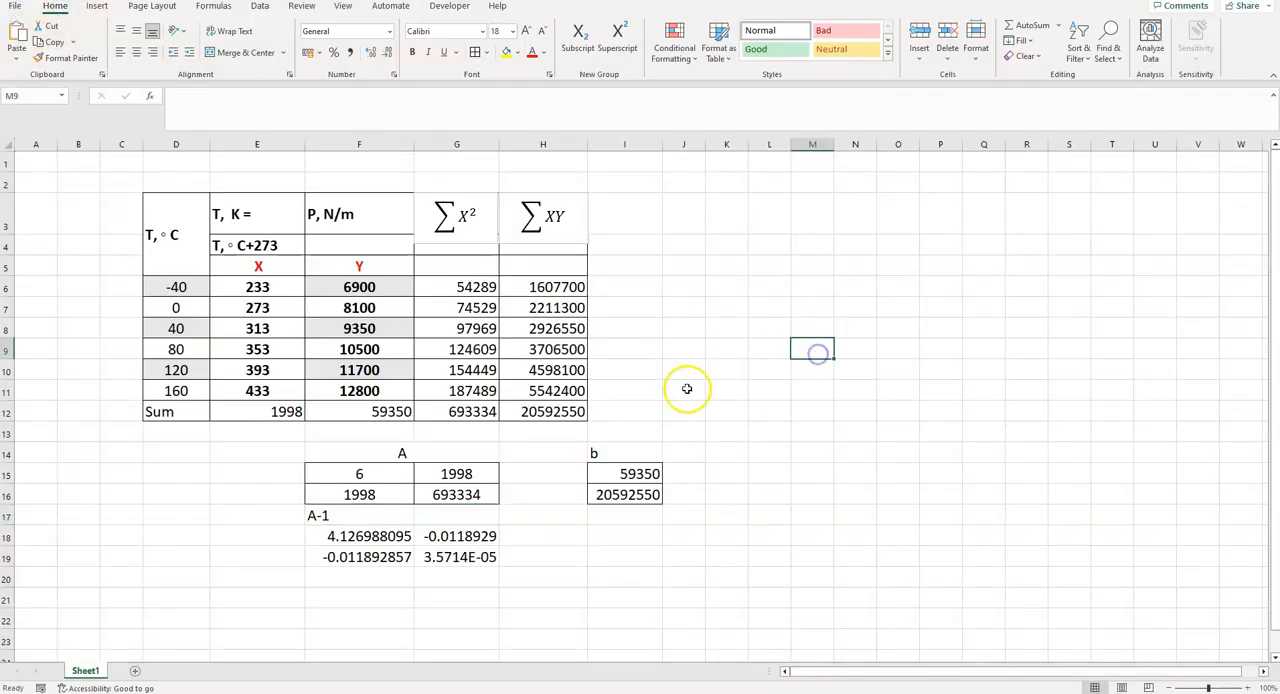
- Format the -1 in the F17 heading as superscript
left_click(318, 516)
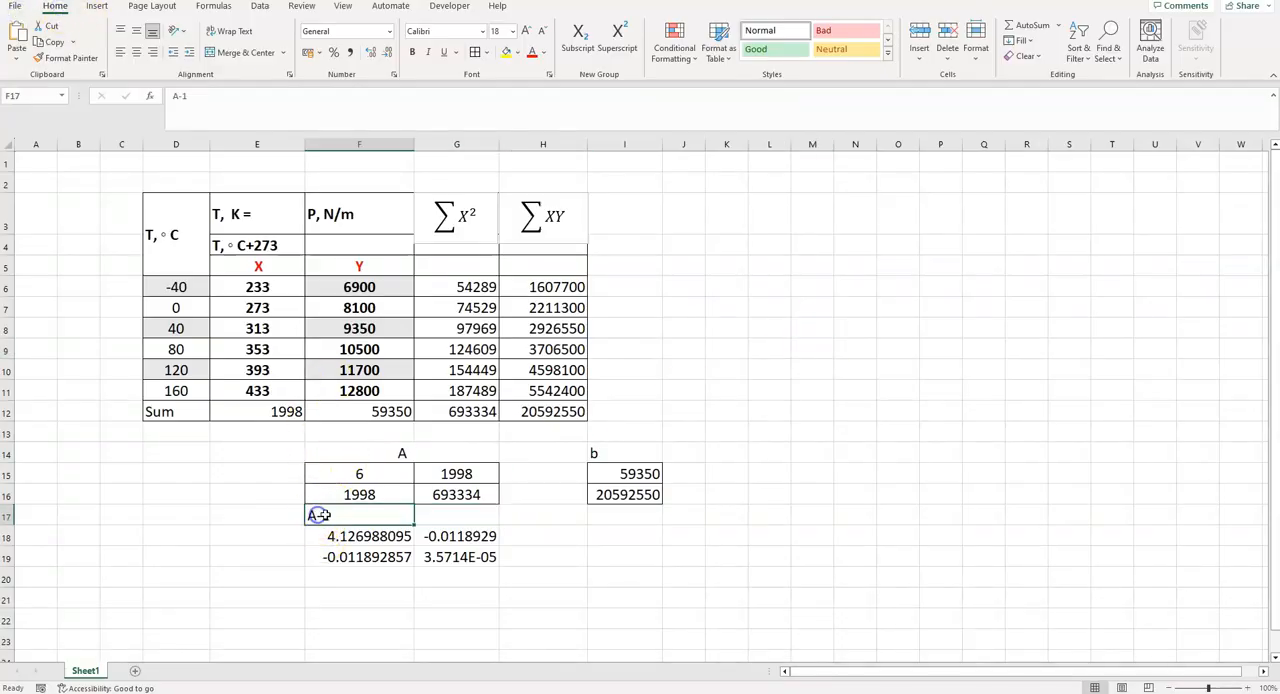
double_click(318, 516)
left_click_drag(325, 514, 331, 515)
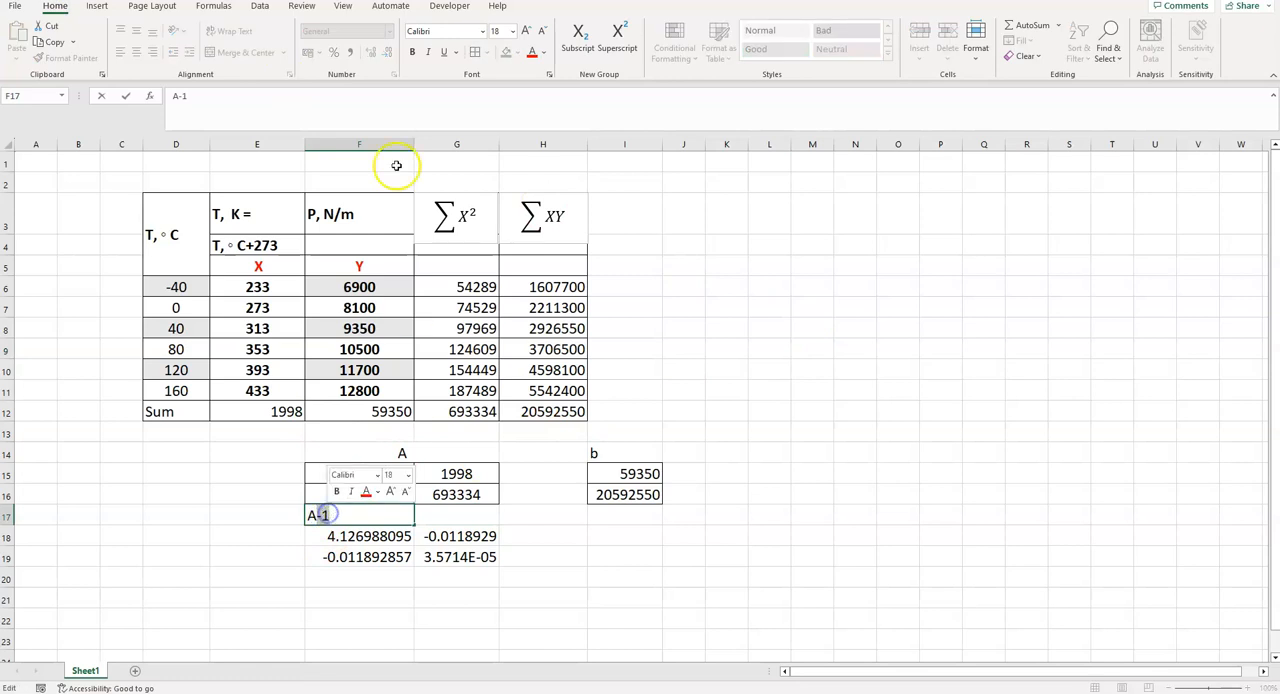
left_click(617, 38)
left_click(591, 581)
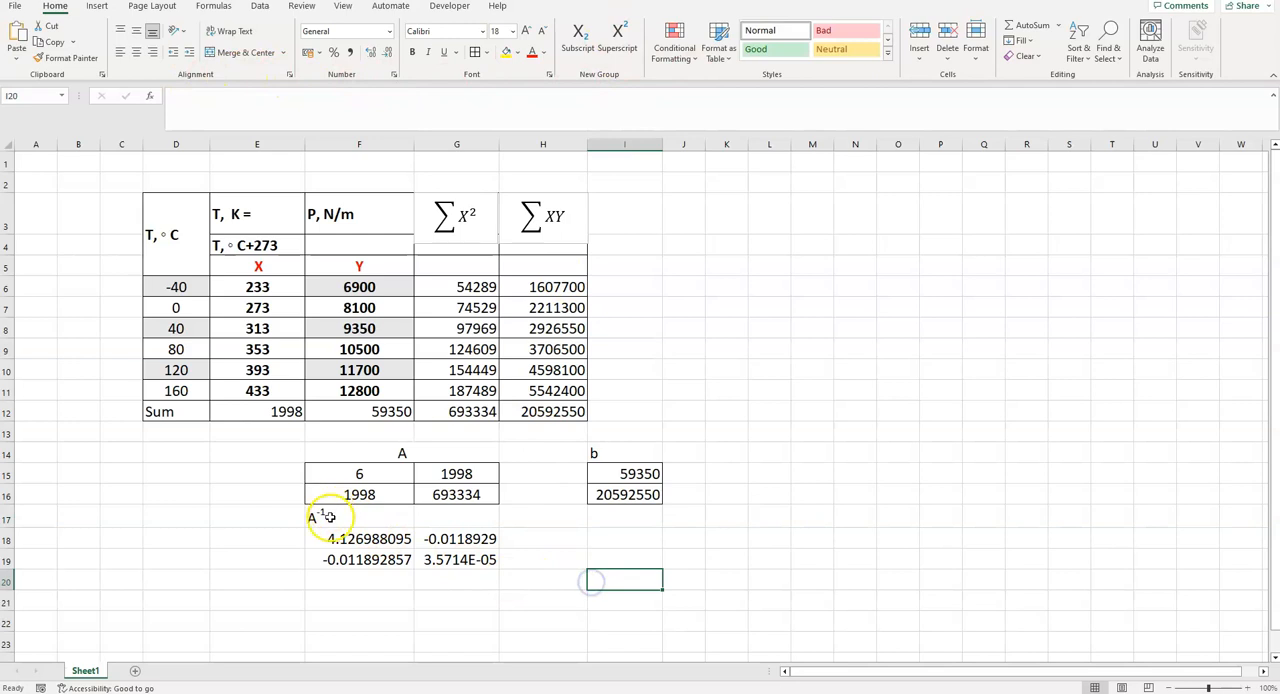
- Merge and center the inverse matrix heading across F17:G17
left_click_drag(323, 514, 485, 516)
left_click(245, 52)
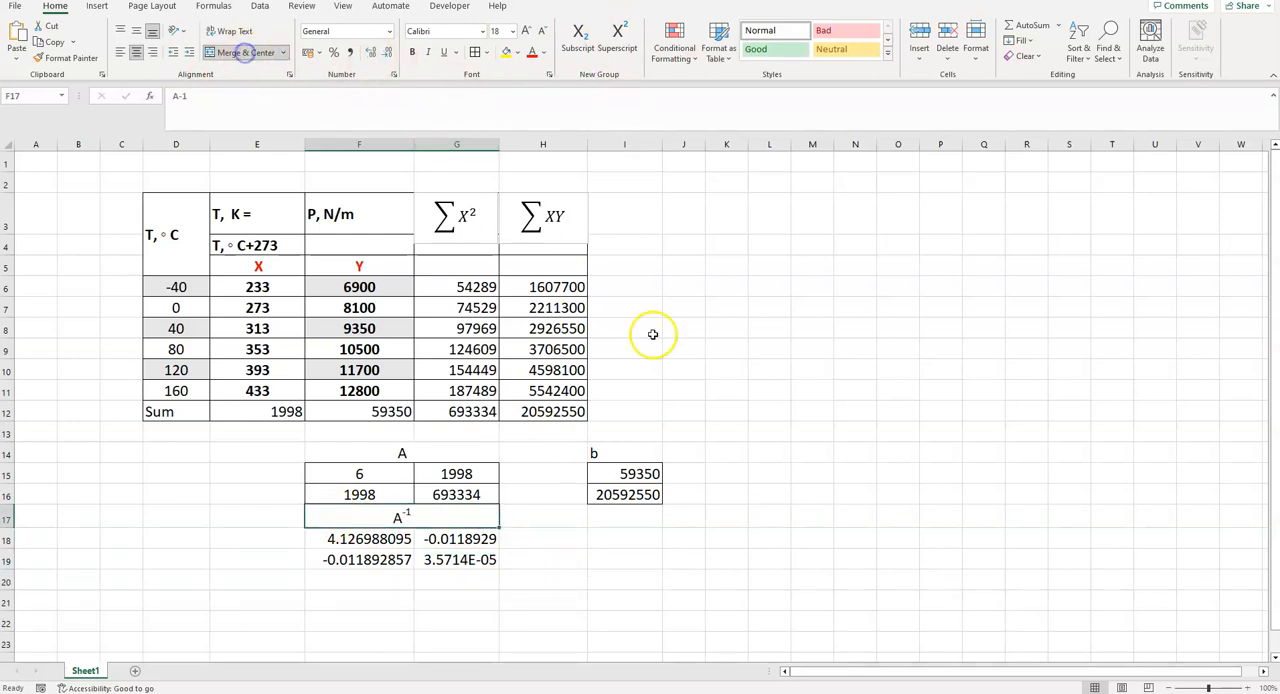
left_click(849, 517)
- Apply cell borders to the inverse matrix in F18:G19
left_click_drag(335, 538, 440, 560)
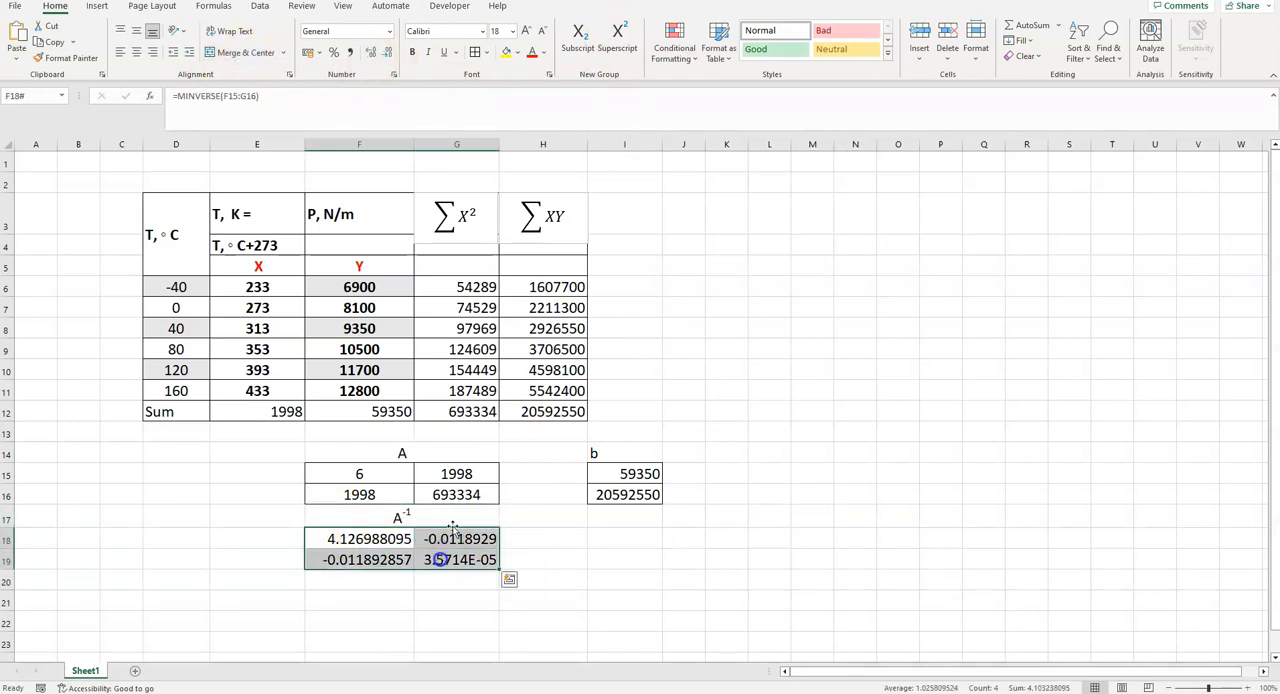
left_click(475, 52)
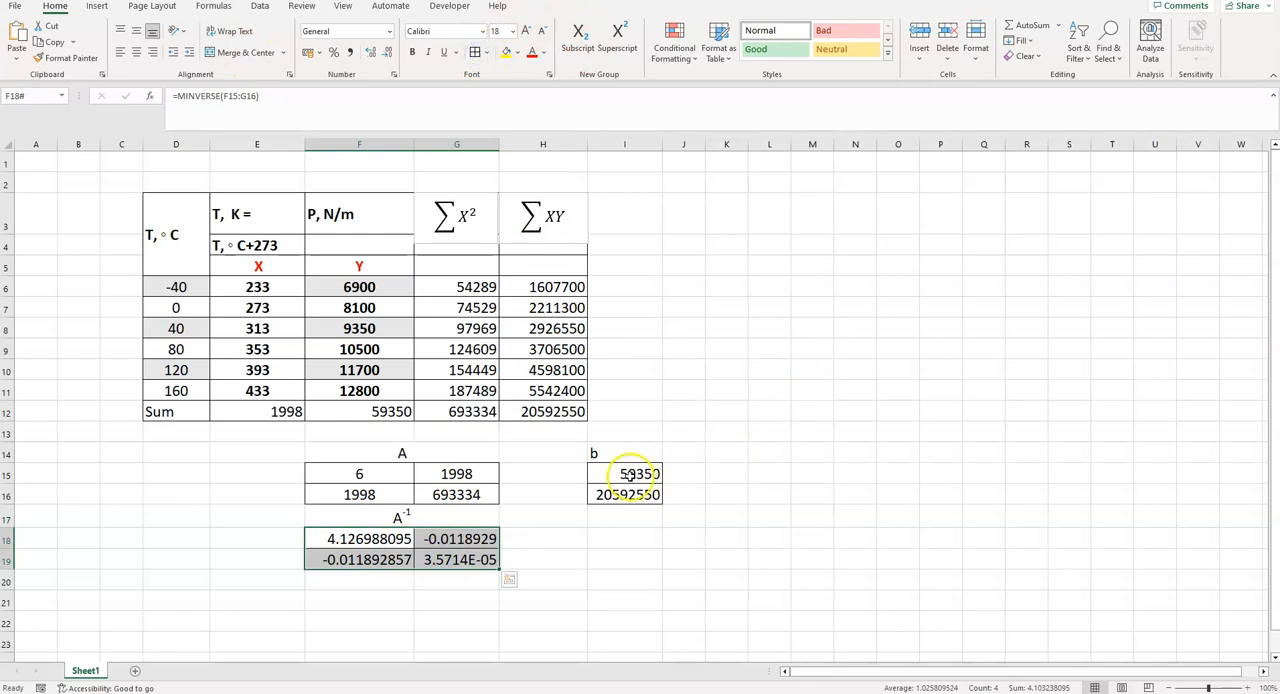
left_click(572, 542)
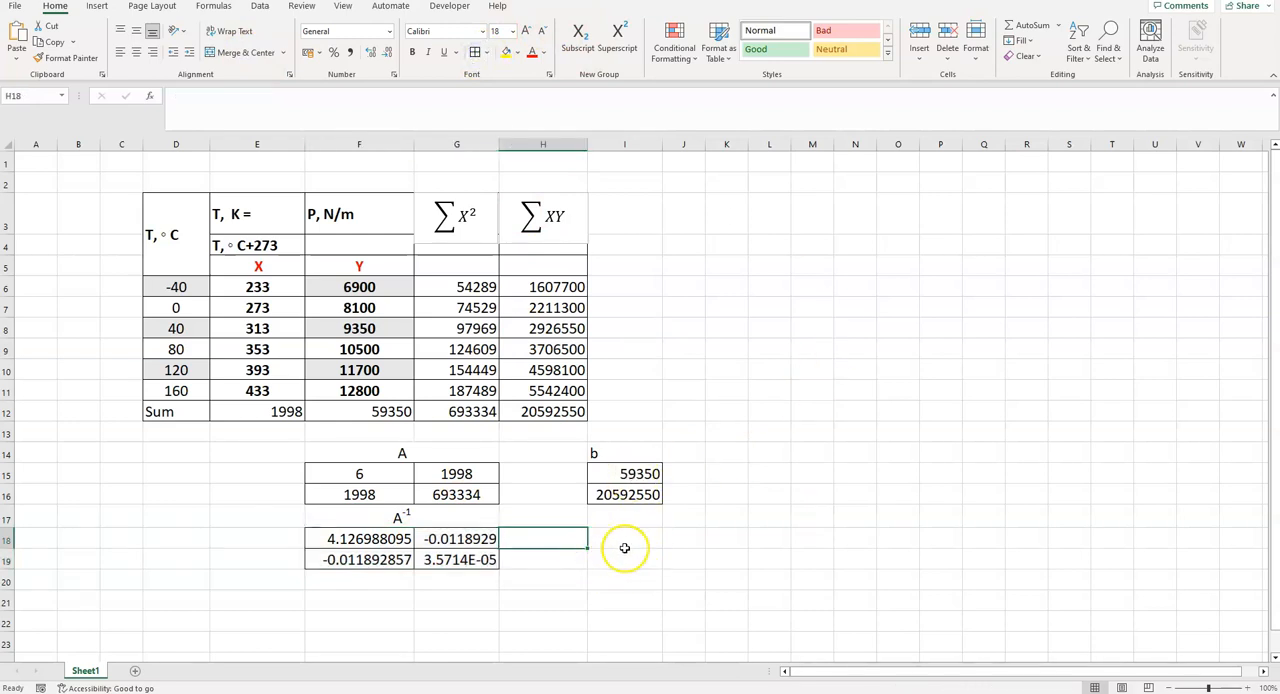
- Enter the heading x in H17 and the coefficient labels ao in H18 and a1 in H19
left_click(563, 520)
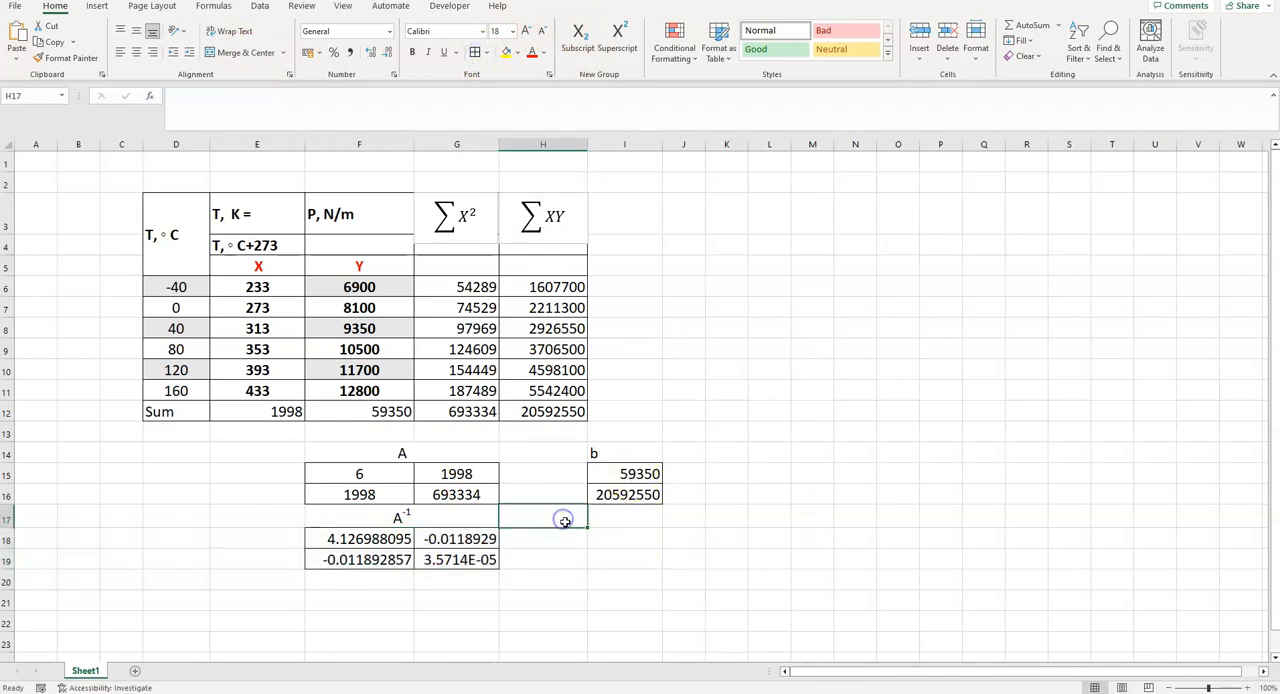
type("x")
key("Return")
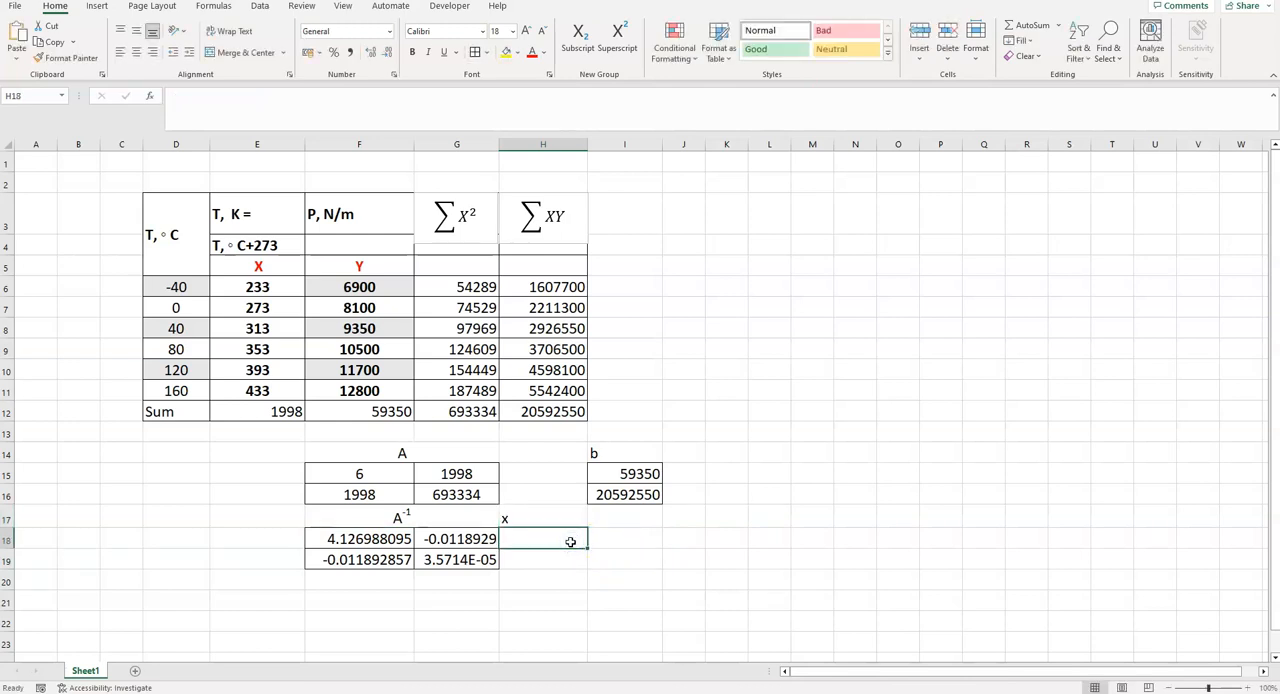
type("ao")
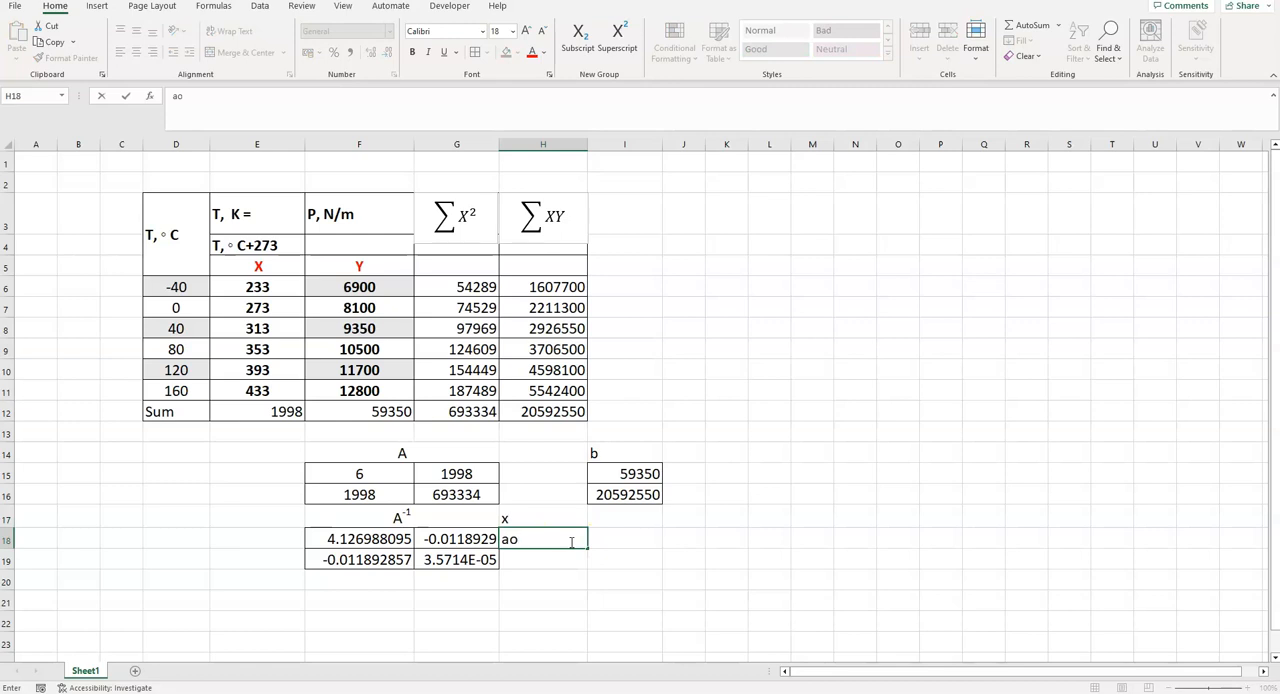
left_click(562, 565)
type("a1")
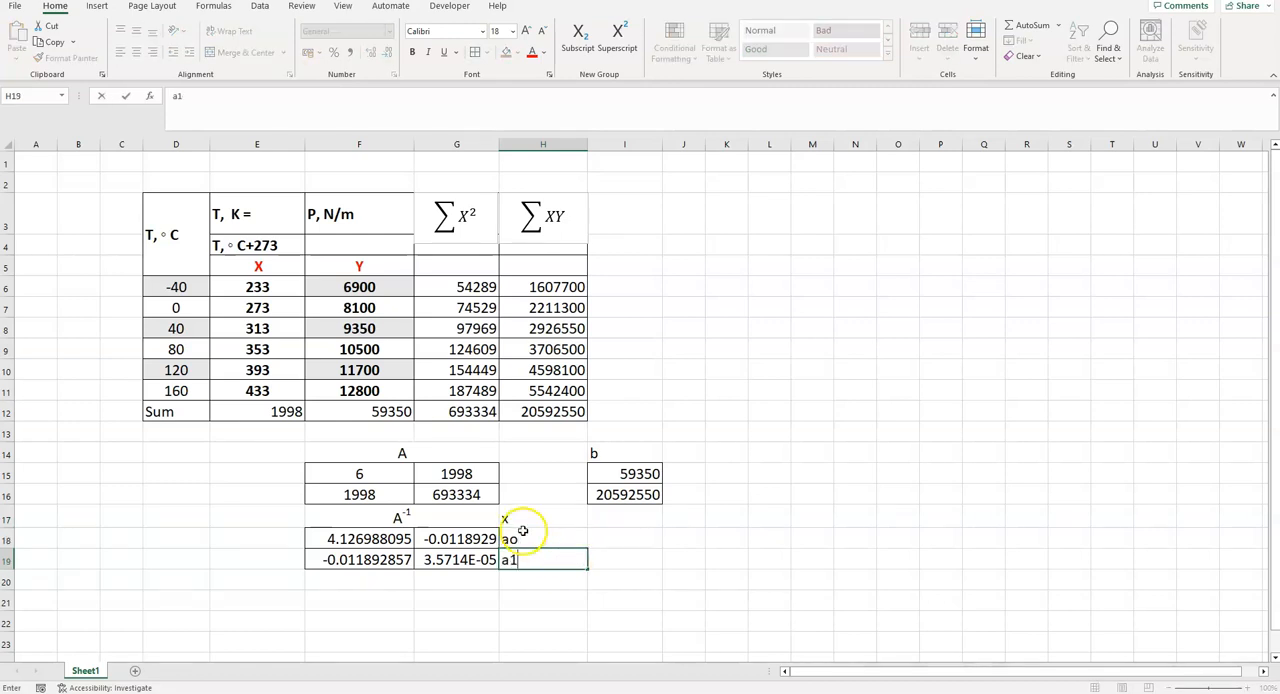
- Right-align the coefficient labels in H18:H19 and color them red
left_click_drag(521, 538, 524, 553)
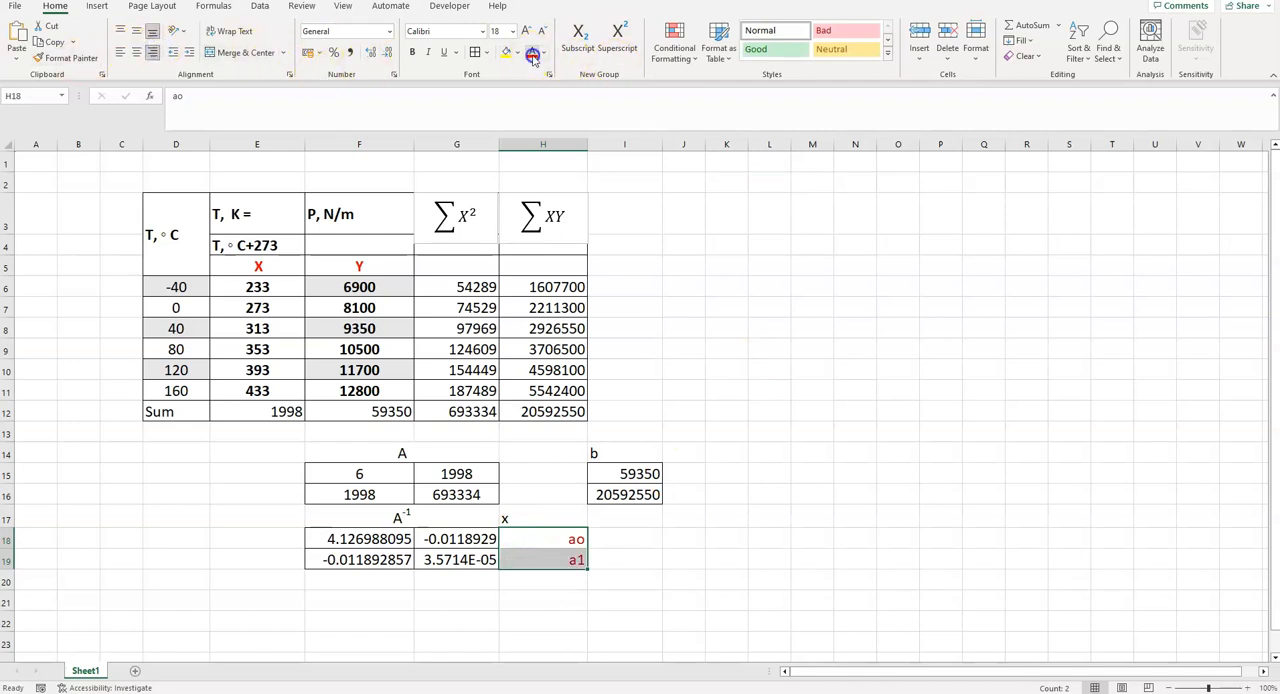
left_click(622, 539)
left_click_drag(543, 517, 545, 554)
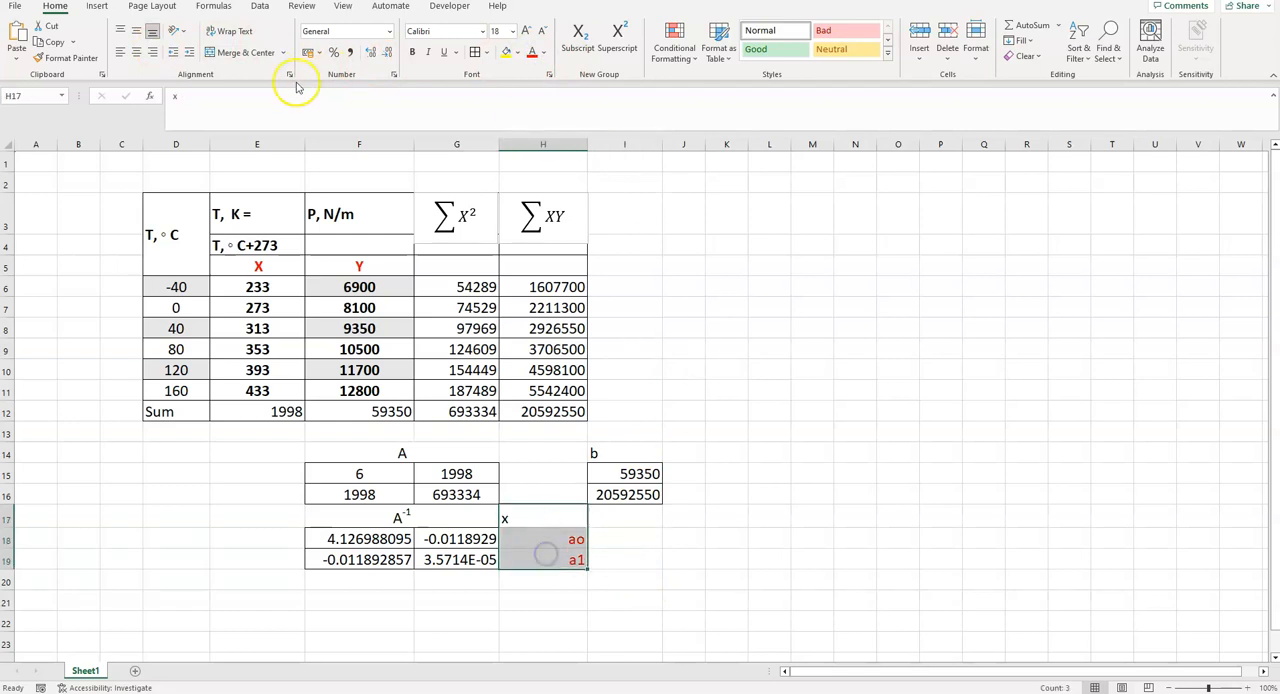
left_click(228, 52)
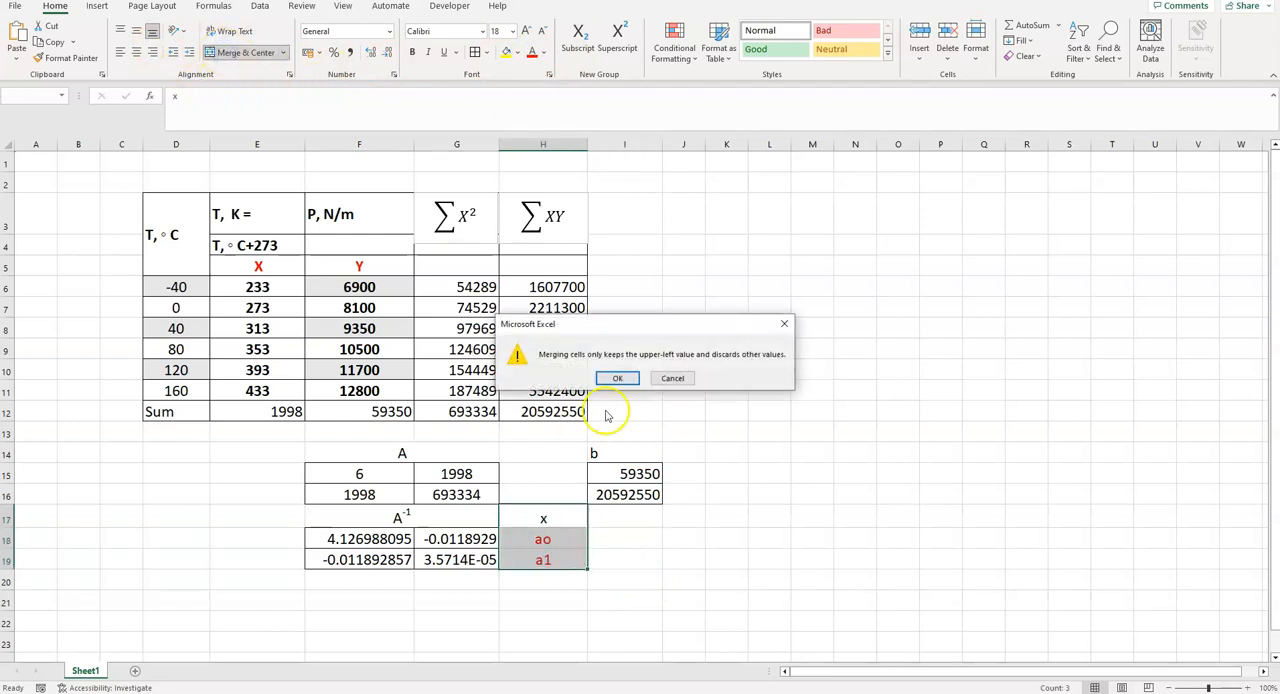
left_click(784, 323)
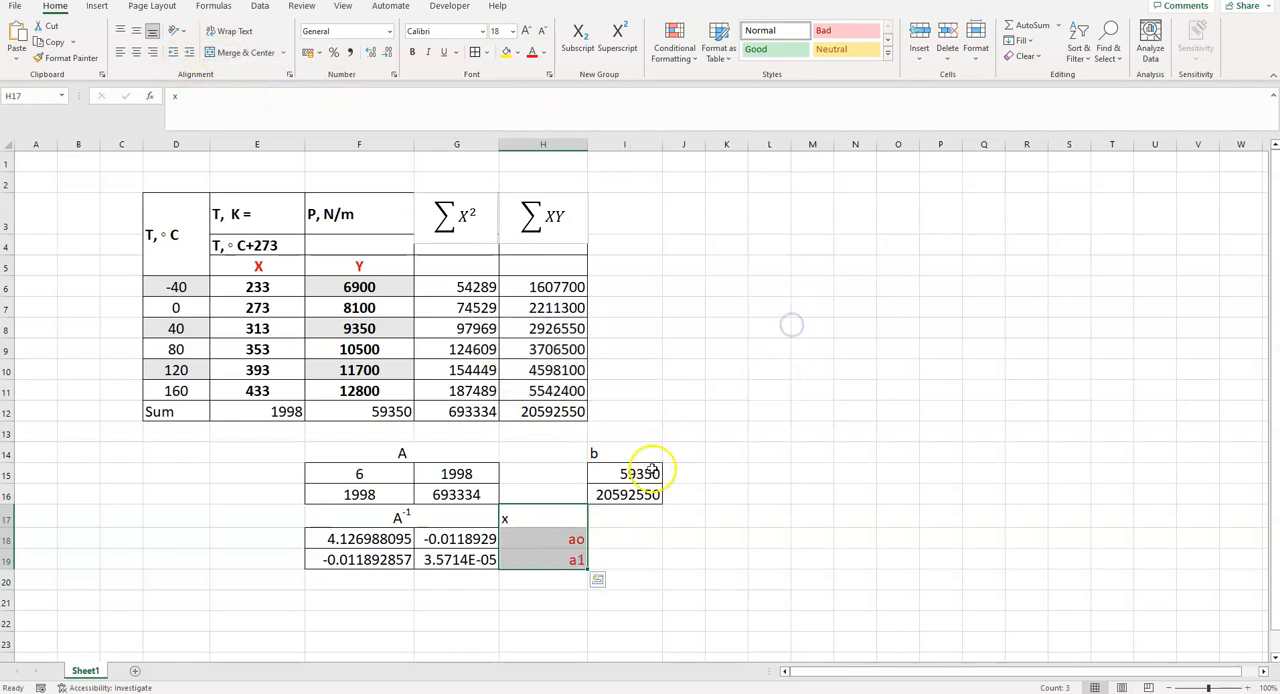
- Center the x heading in H17
left_click(548, 513)
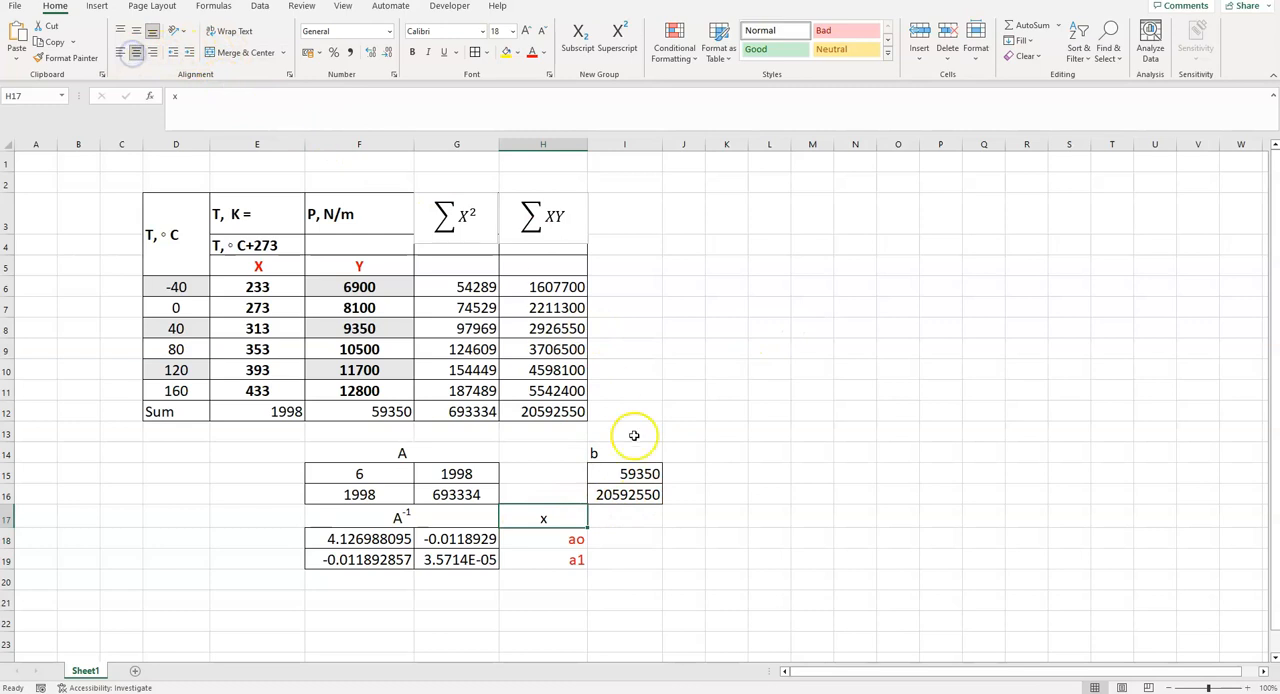
- Calculate the coefficients in I18 with MMULT, multiplying the inverse matrix F18:G19 by vector b in I15:I16
left_click(621, 544)
type("=")
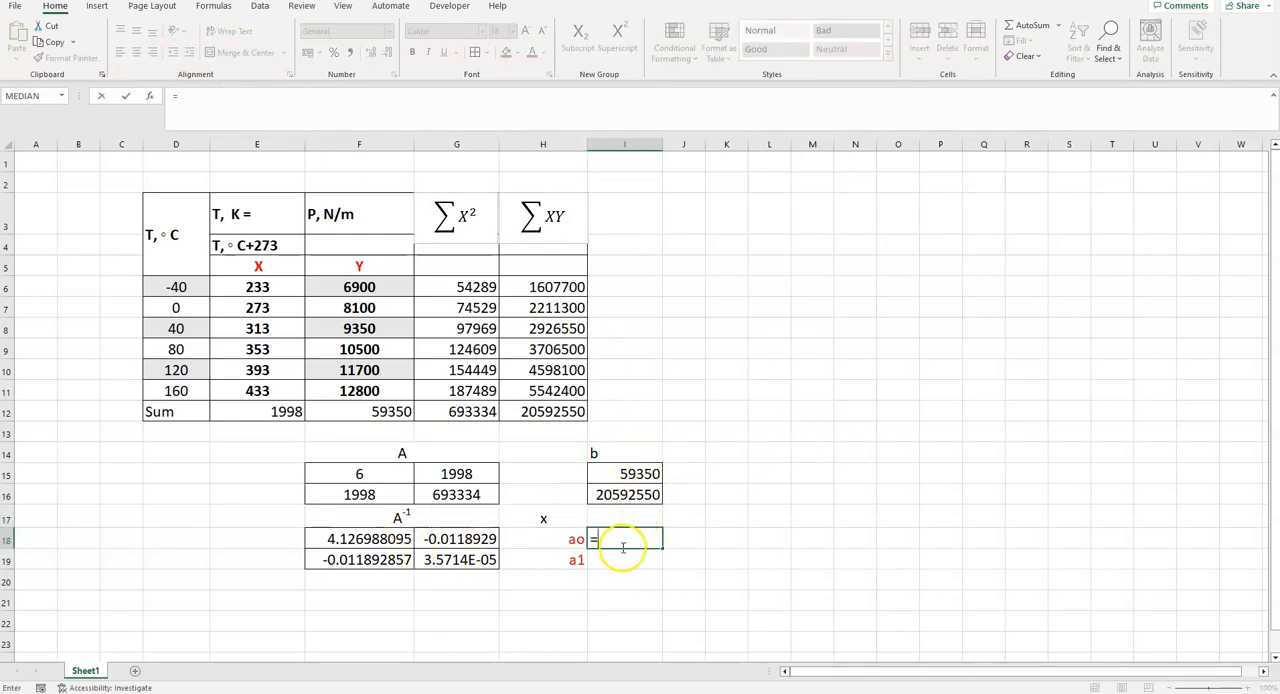
type("mm")
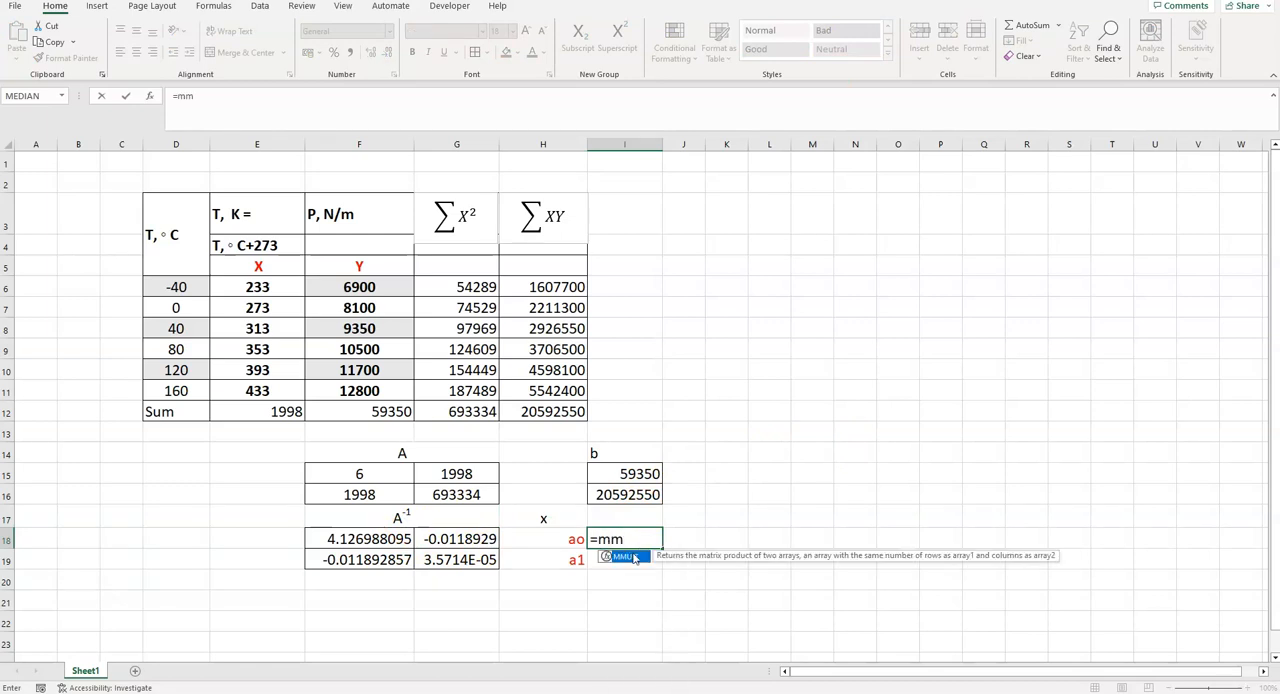
double_click(625, 556)
left_click(349, 540)
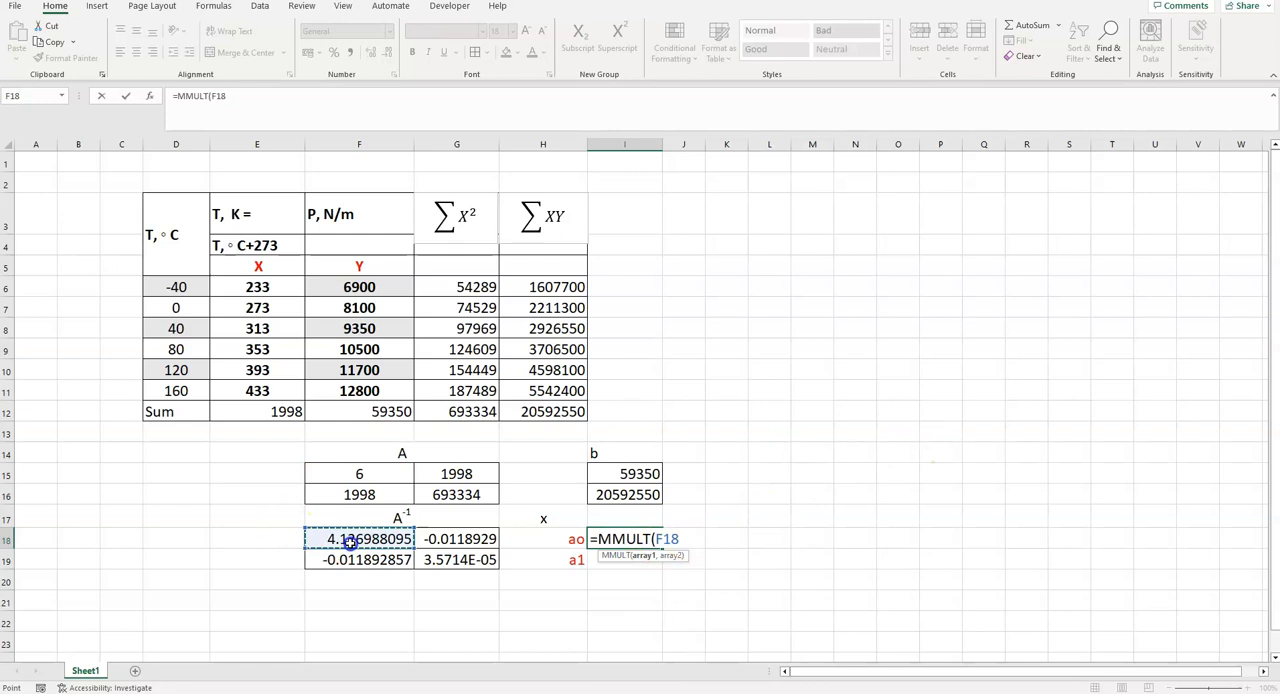
left_click_drag(349, 540, 441, 560)
type(",")
left_click_drag(634, 473, 649, 491)
type(")")
key("Return")
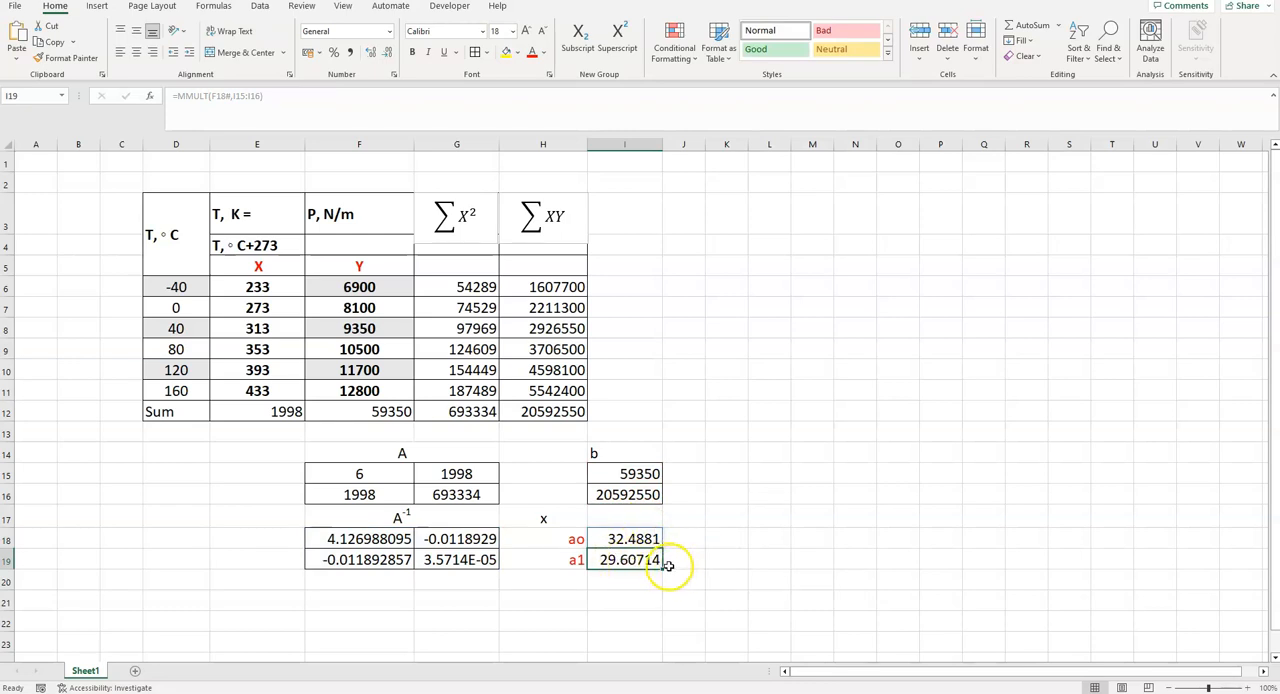
- Apply all borders to the coefficient results in I18:I19
left_click_drag(632, 537, 627, 560)
left_click(473, 53)
left_click(489, 57)
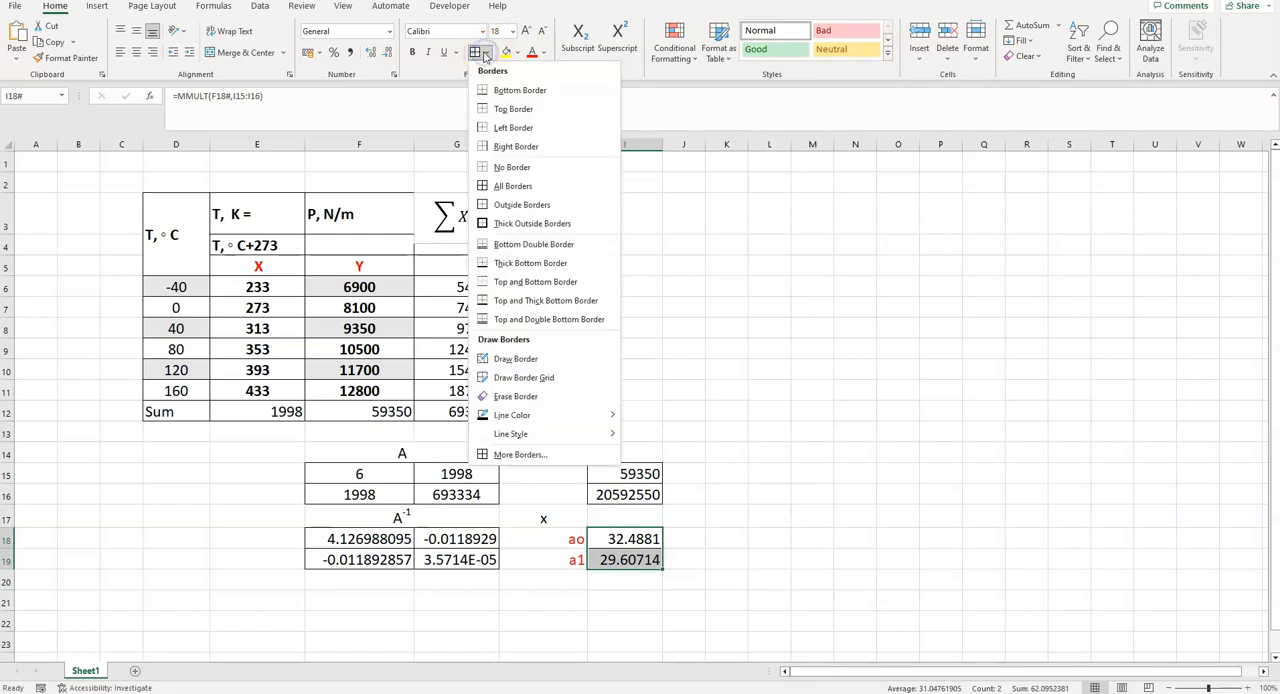
left_click(490, 186)
left_click(871, 312)
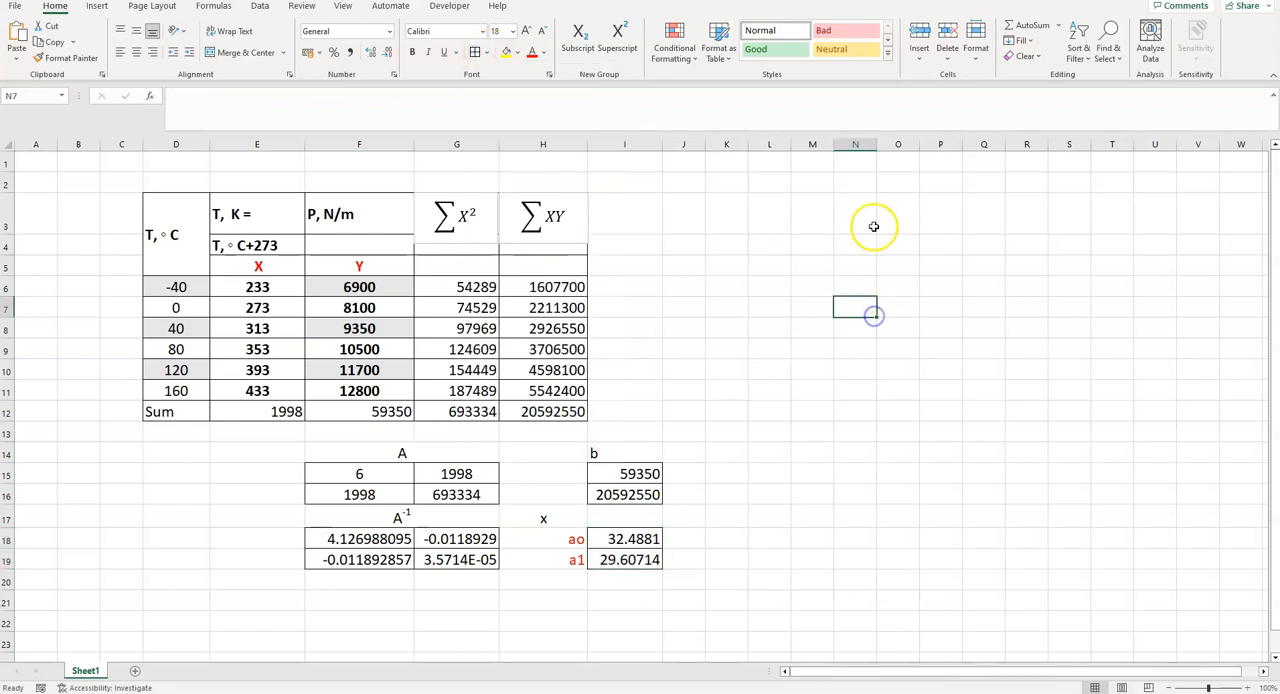
- Copy the ΣX² equation text box and paste it below the inverse matrix, around G21
left_click(453, 205)
left_click(463, 193)
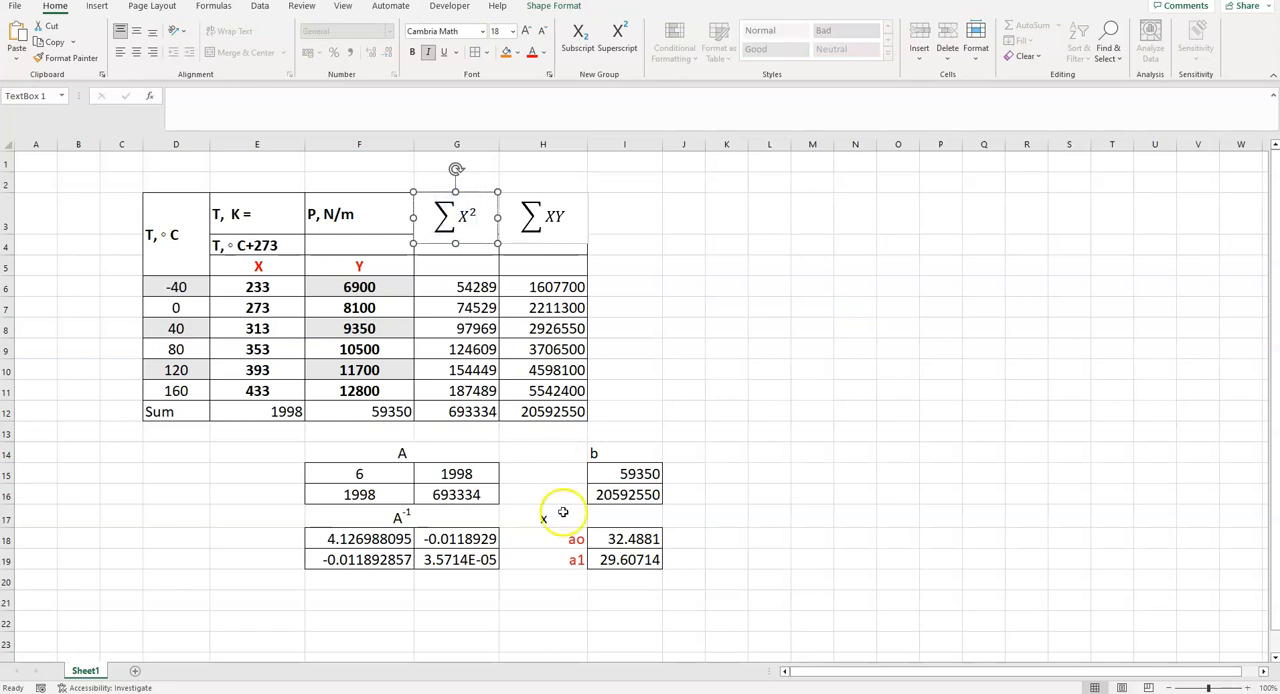
left_click(426, 597)
key("ctrl+v")
- Insert y= at the start of the copied equation and widen its text box to about the end of column H
left_click(450, 615)
left_click(444, 612)
type("y=")
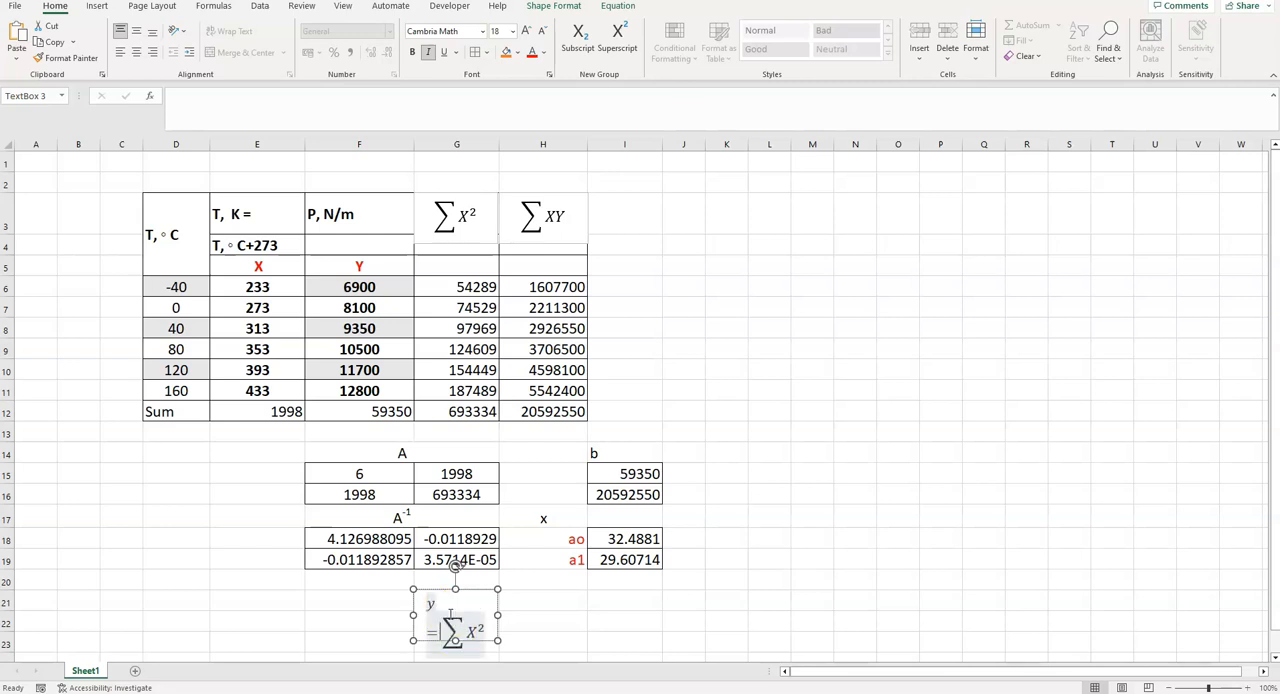
left_click_drag(497, 614, 590, 614)
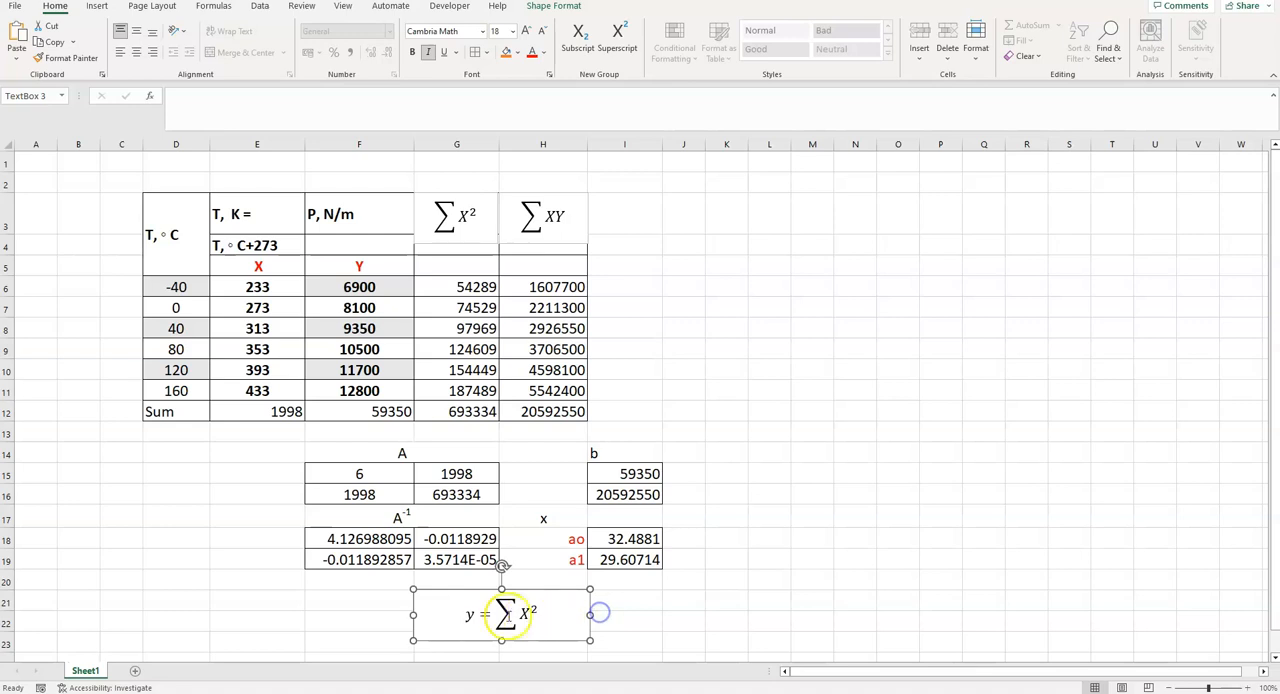
- Add 29.60714x + 32.4881 after the equals sign in the copied equation
left_click(491, 614)
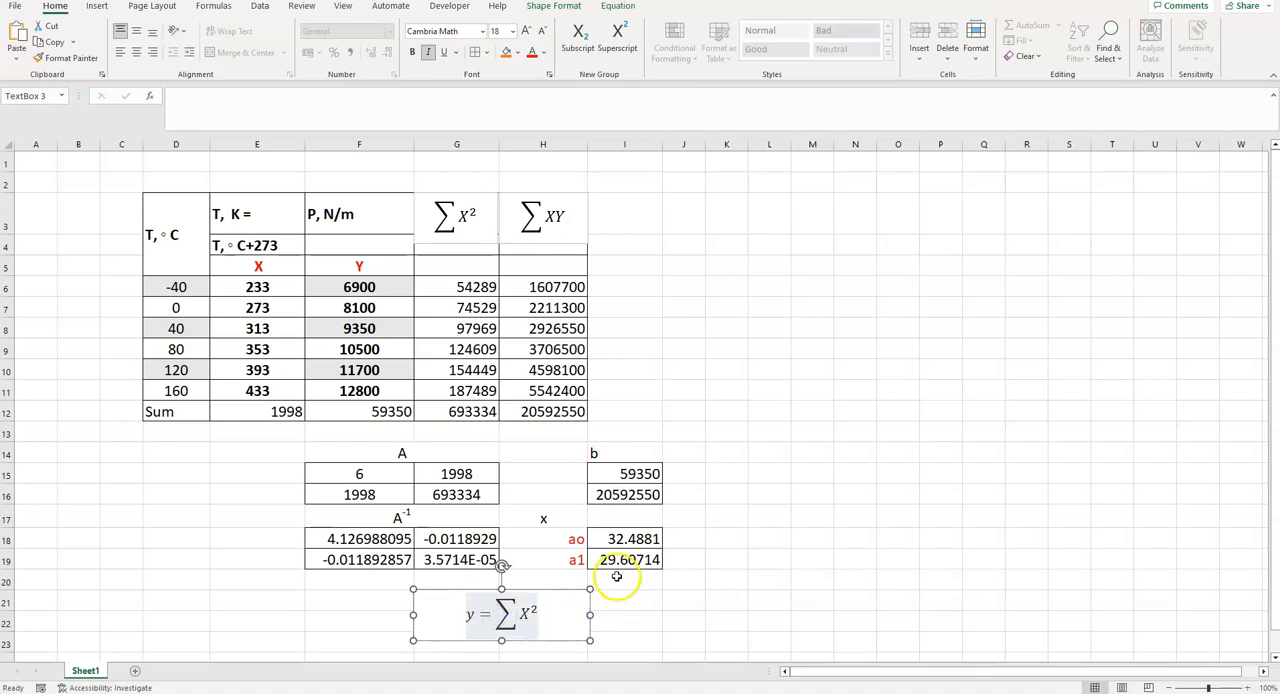
double_click(603, 561)
left_click(772, 567)
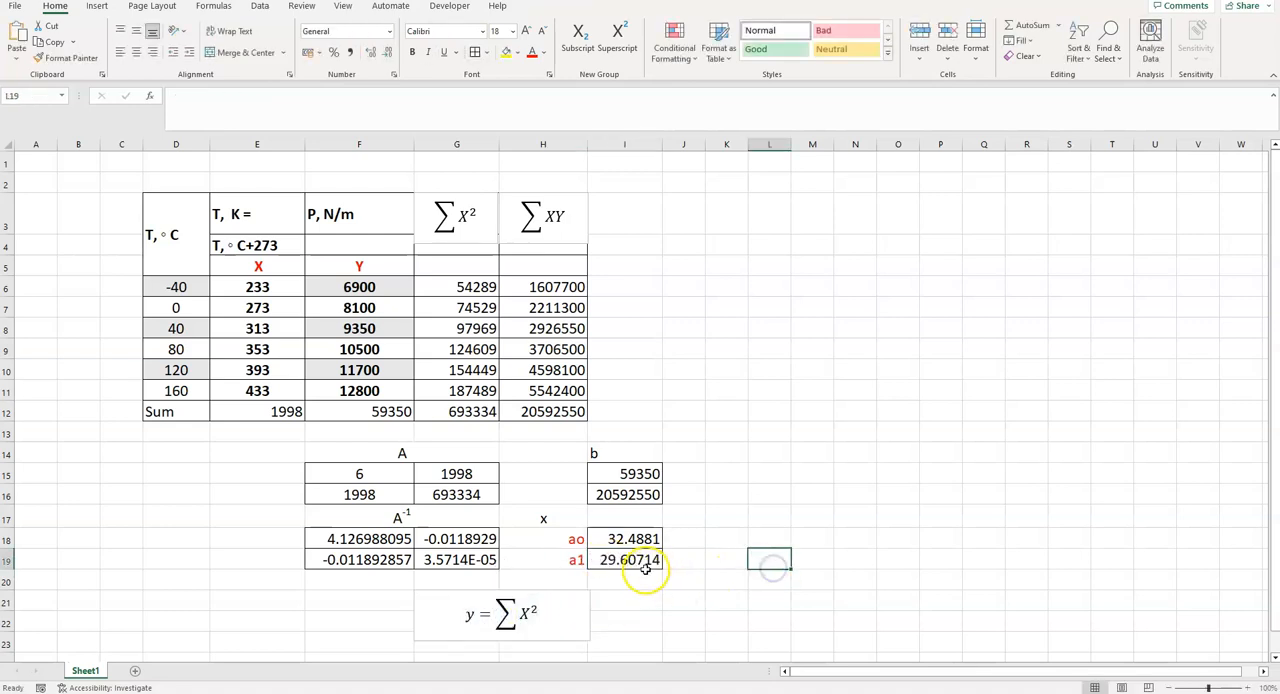
left_click(500, 612)
type("29.60")
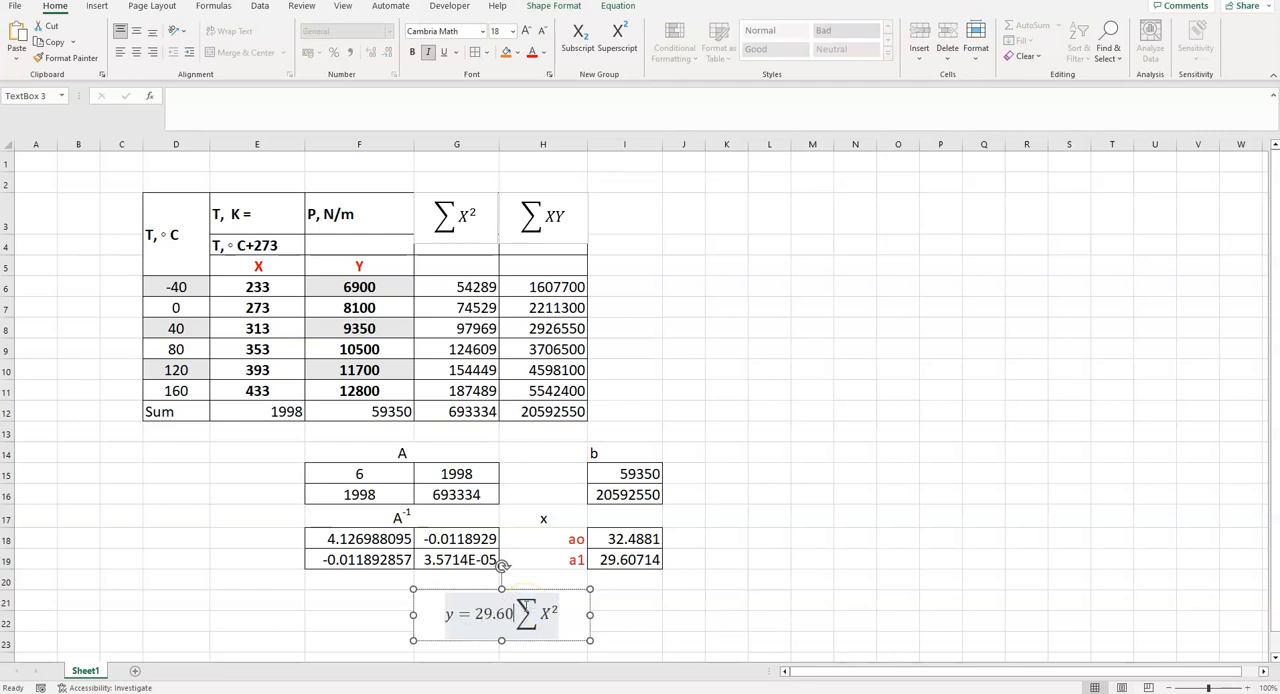
type("714")
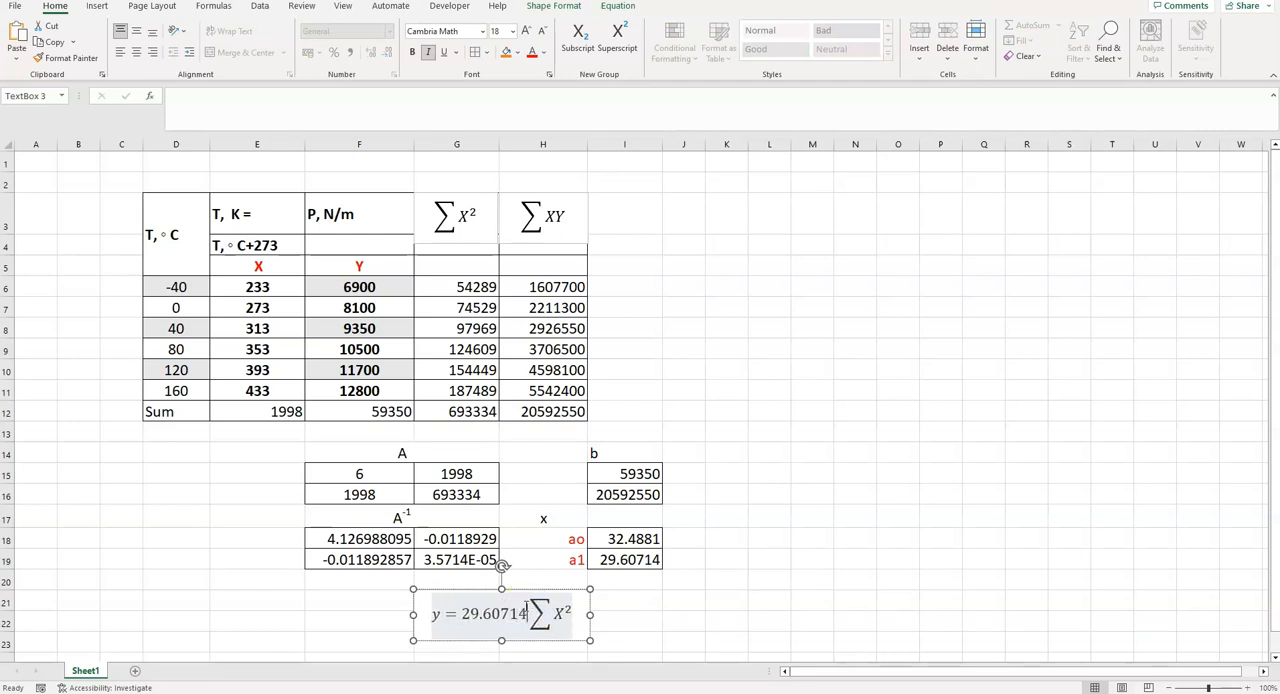
type("x ")
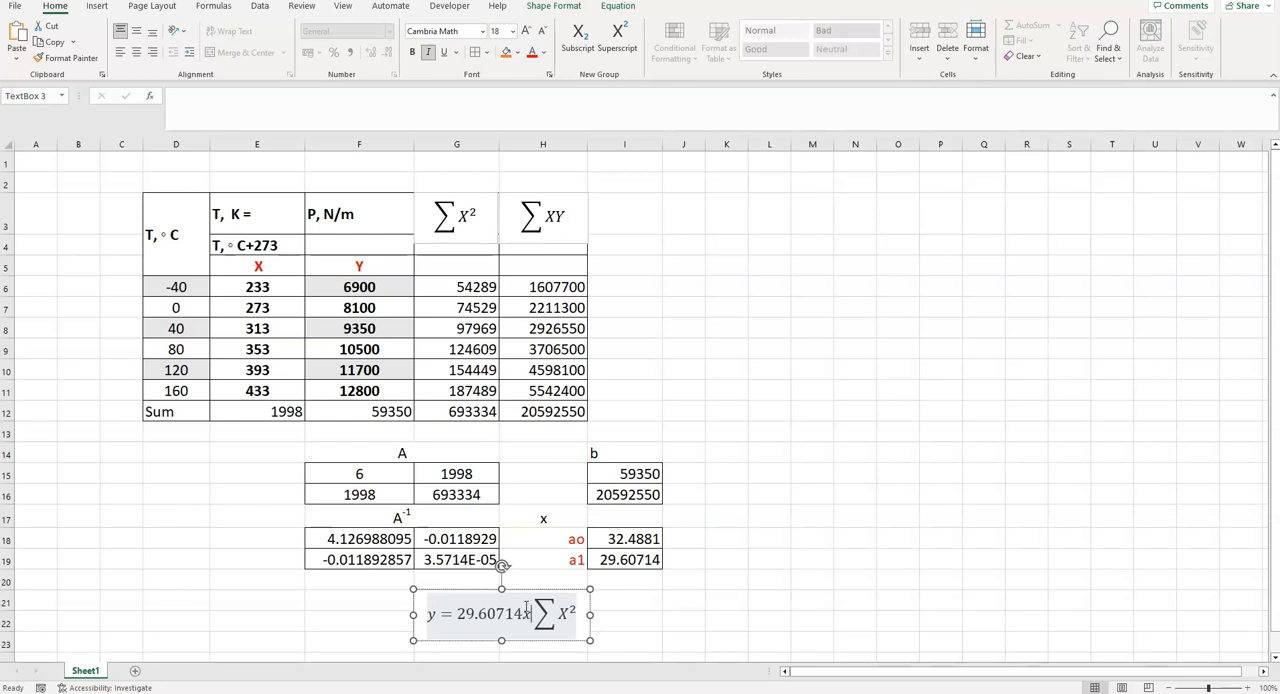
type("+ ")
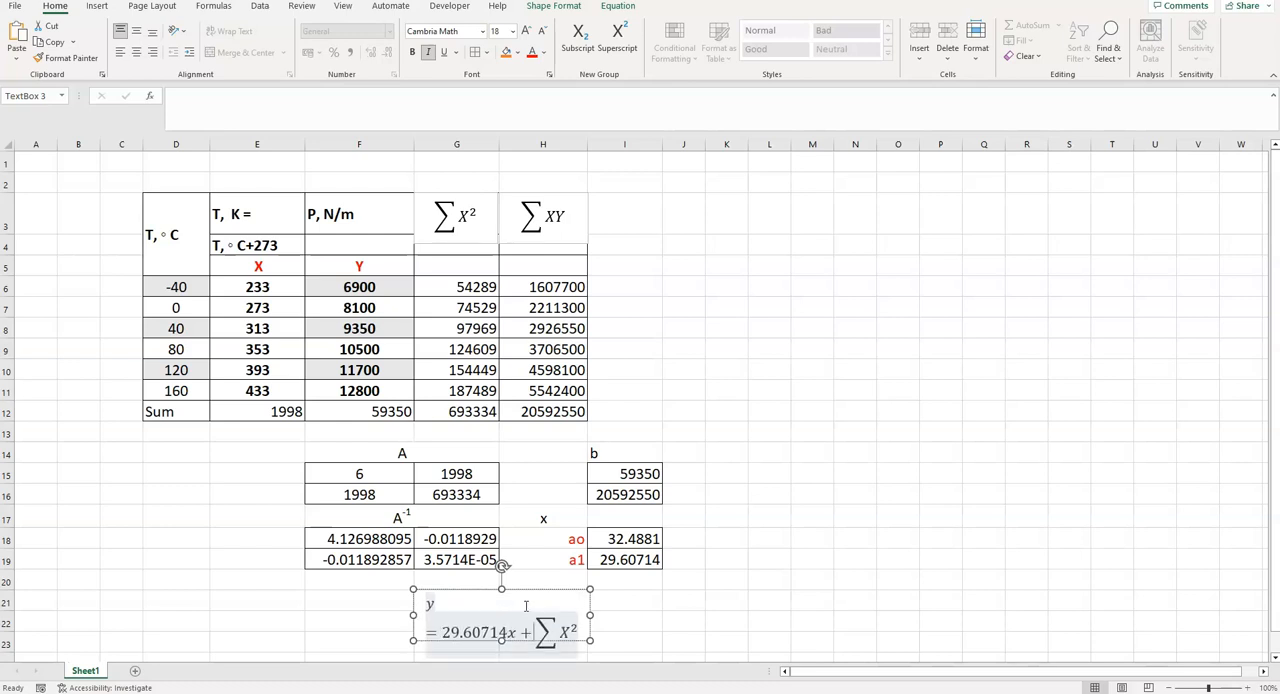
type("32")
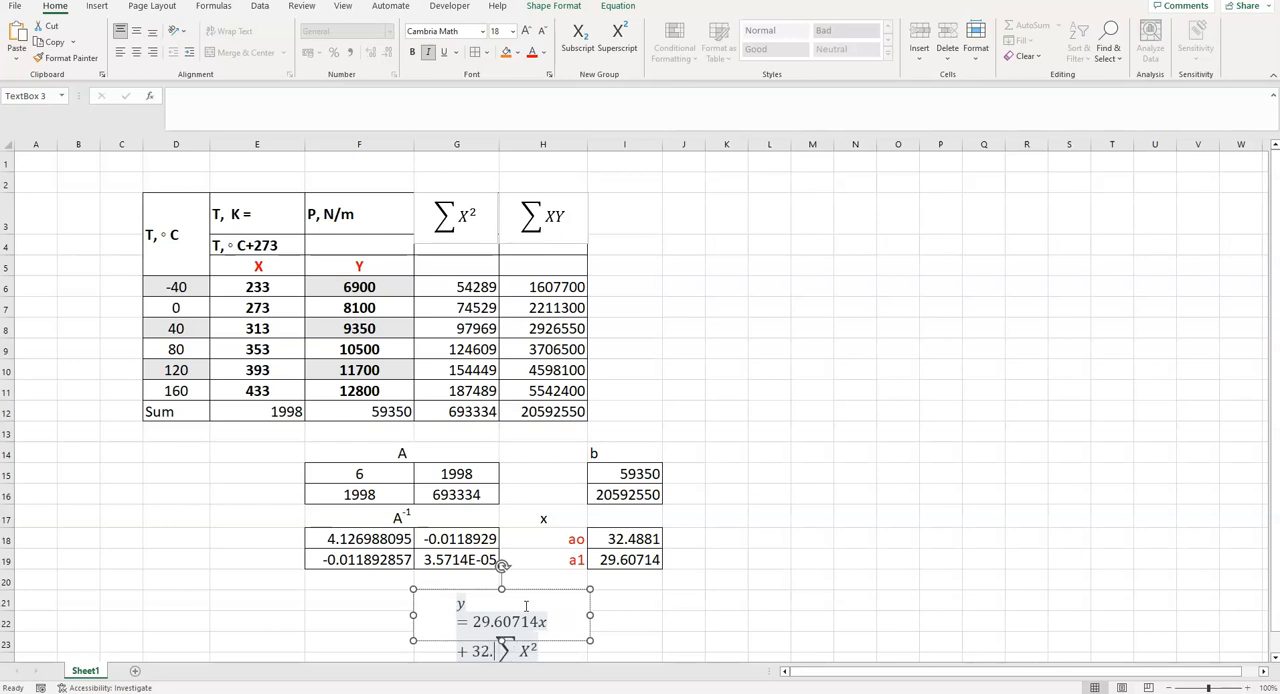
type(".4881")
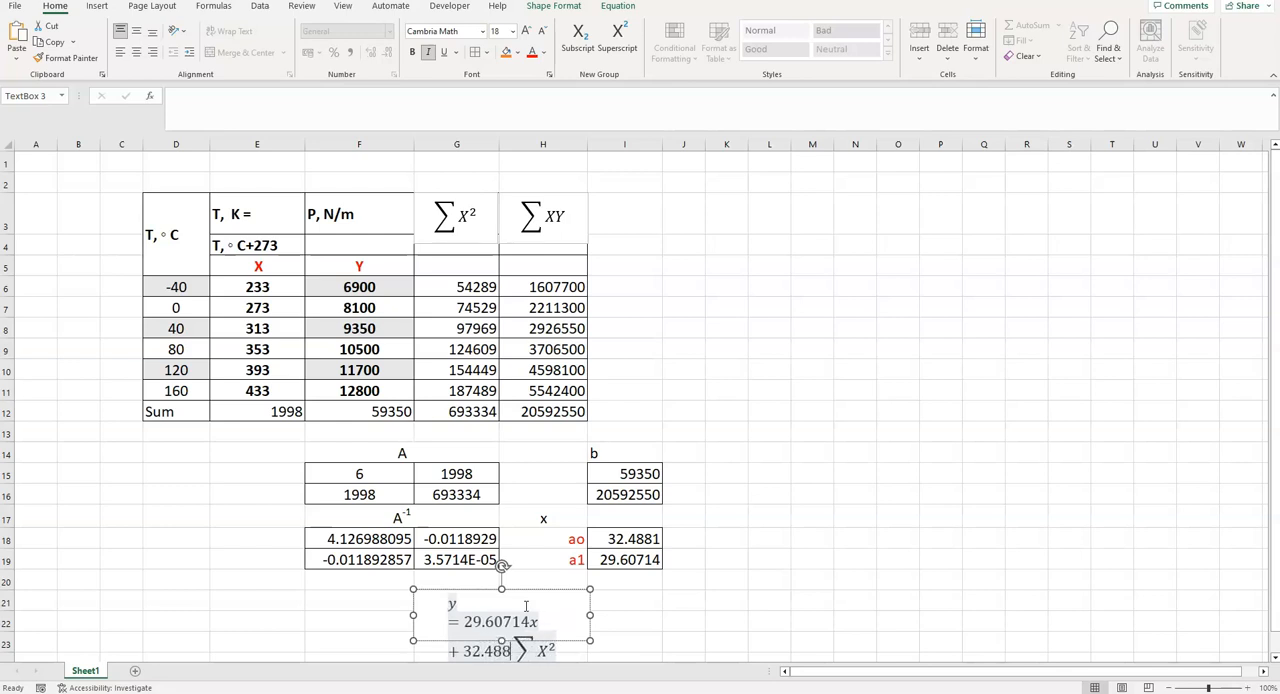
- Delete the leftover ΣX² term from the regression equation and widen its text box so the equation fits on one line
key("Delete")
key("Delete")
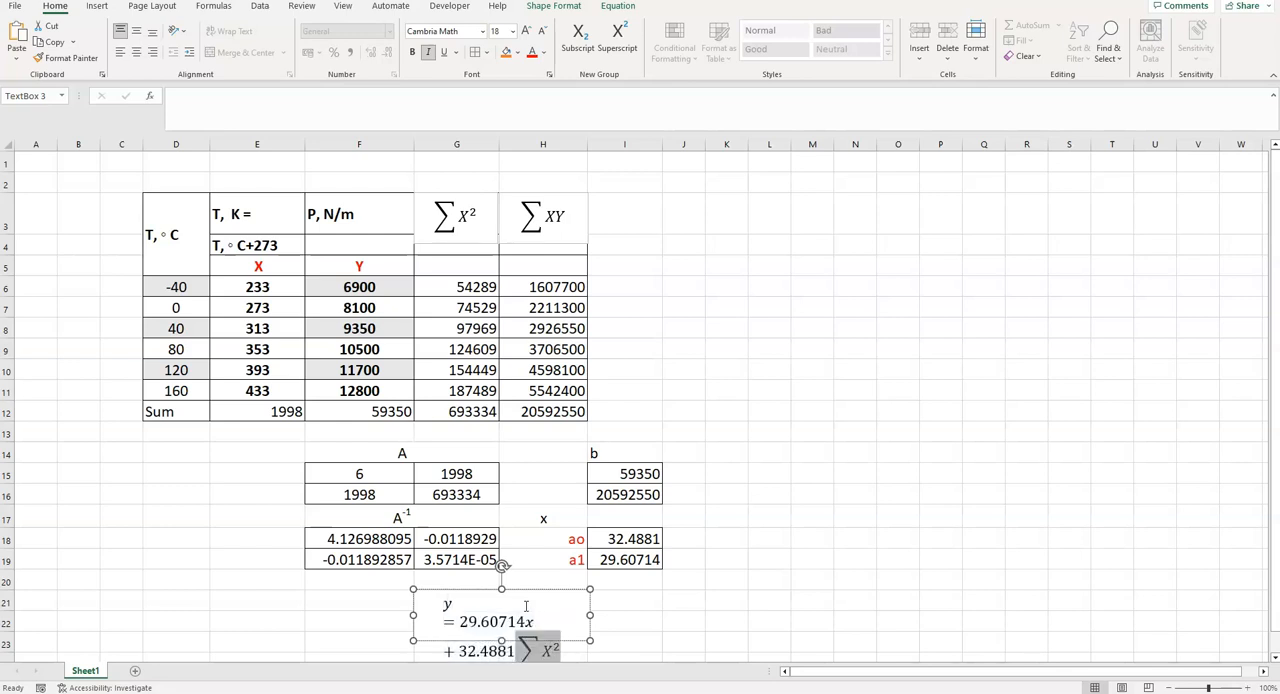
left_click_drag(590, 614, 638, 608)
left_click(765, 620)
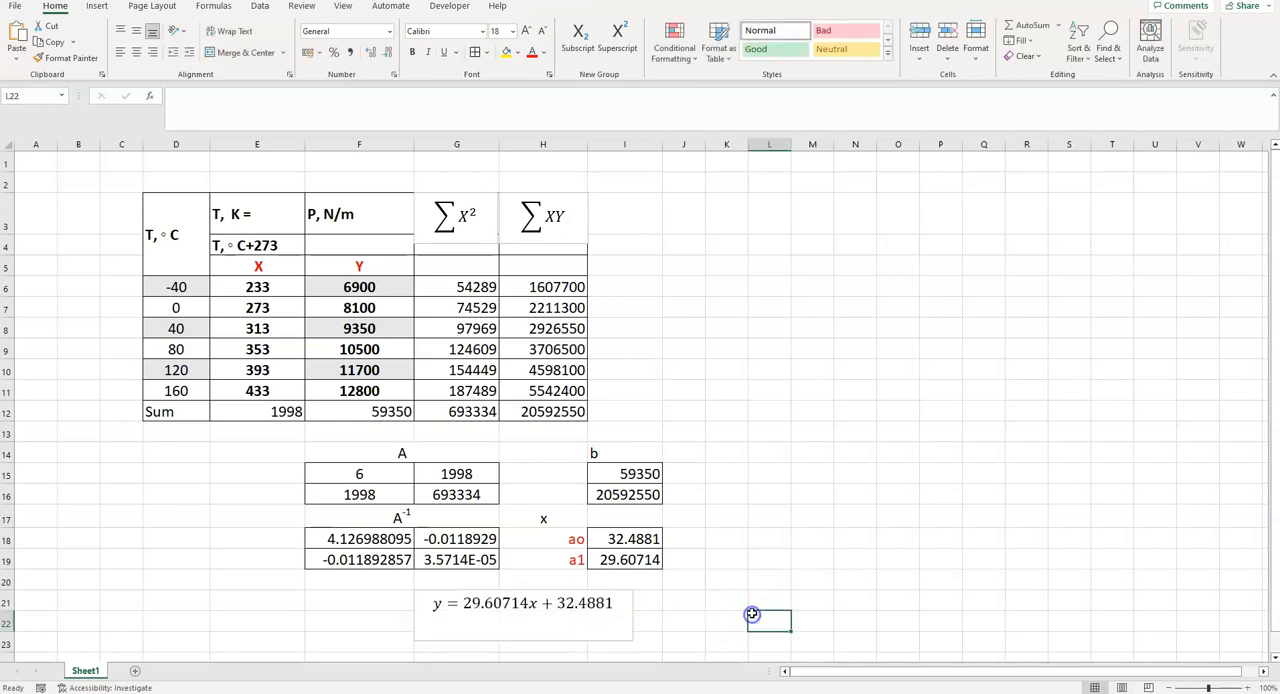
- Reduce the height of the regression equation's text box to fit its single line
left_click(519, 626)
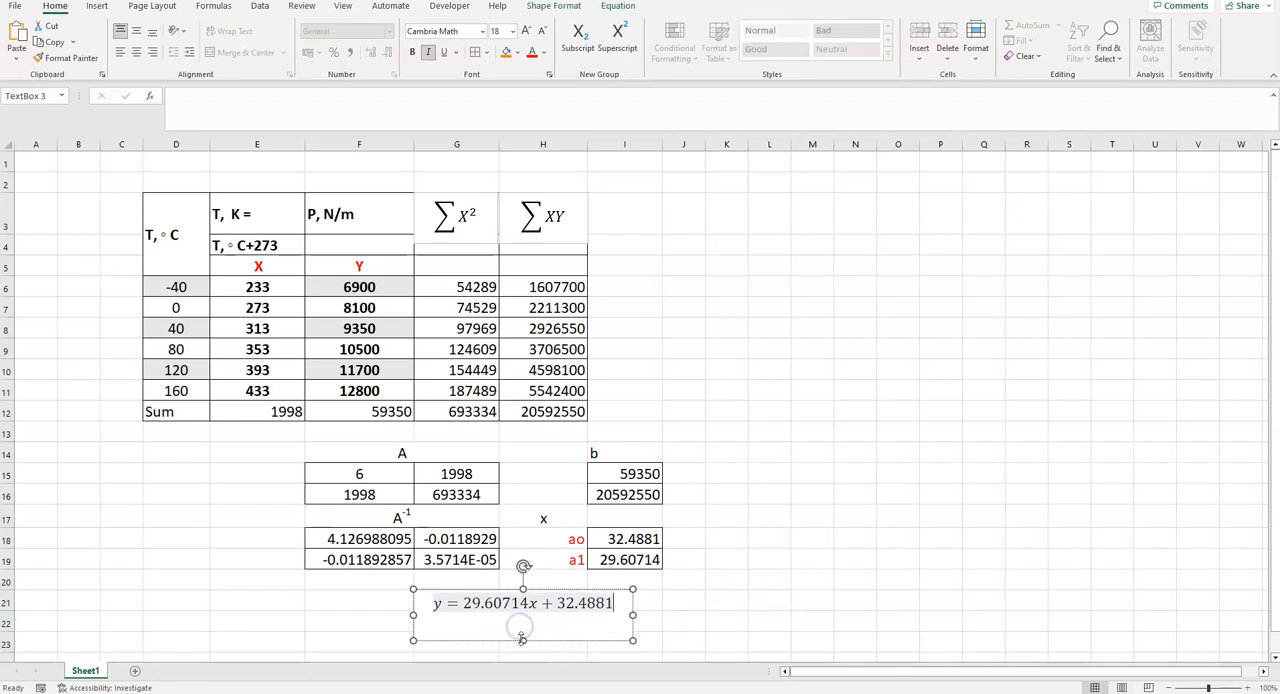
left_click(777, 563)
left_click(725, 502)
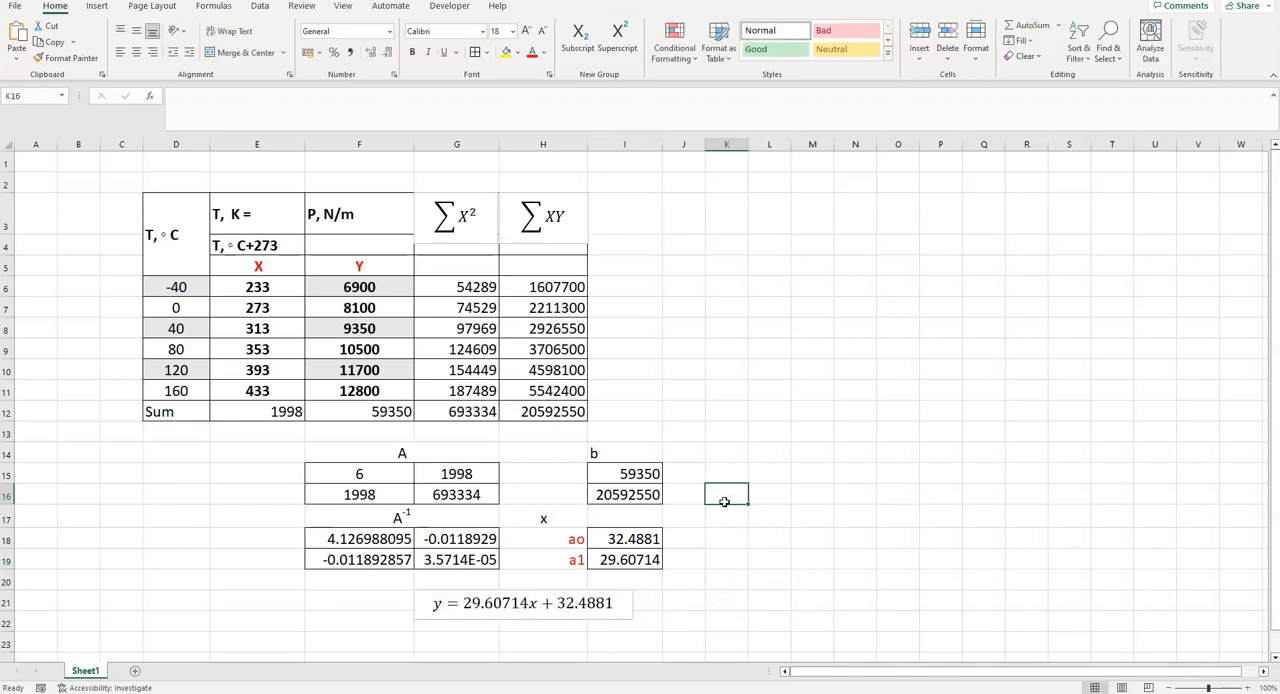
left_click(840, 454)
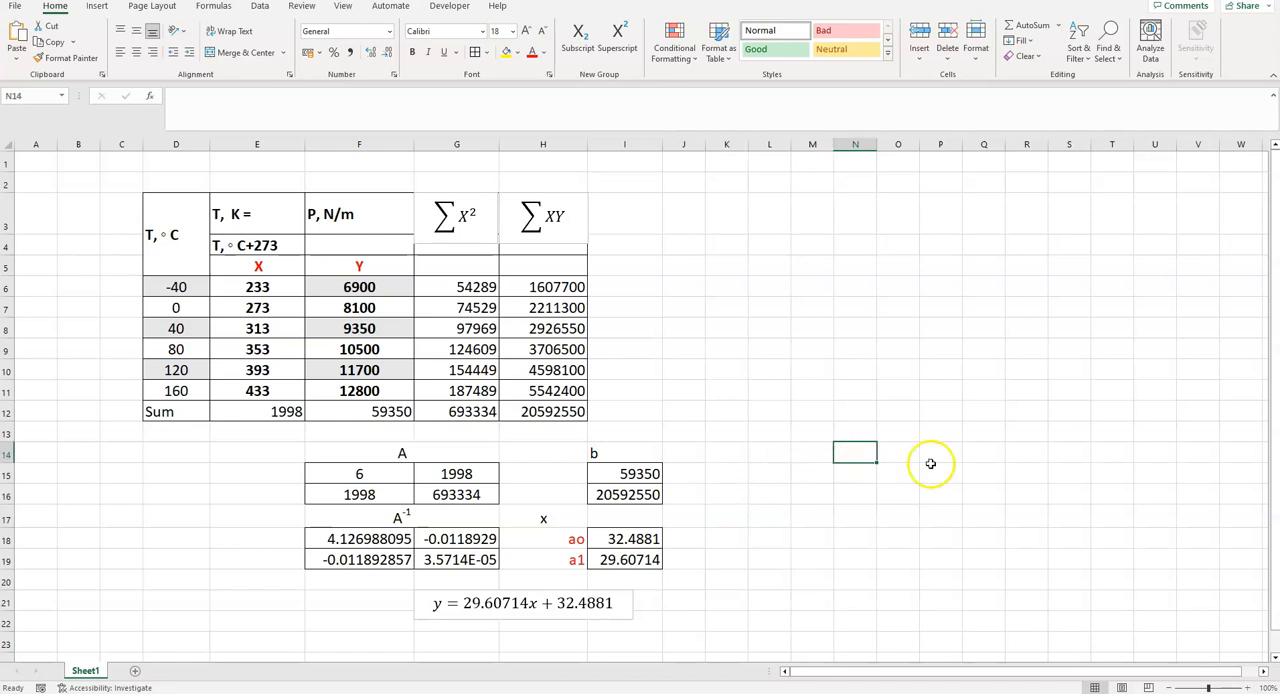
- Insert a scatter chart with lines and markers from E6:F11 and place it beside the data table, over columns J to Q
left_click_drag(255, 290, 337, 384)
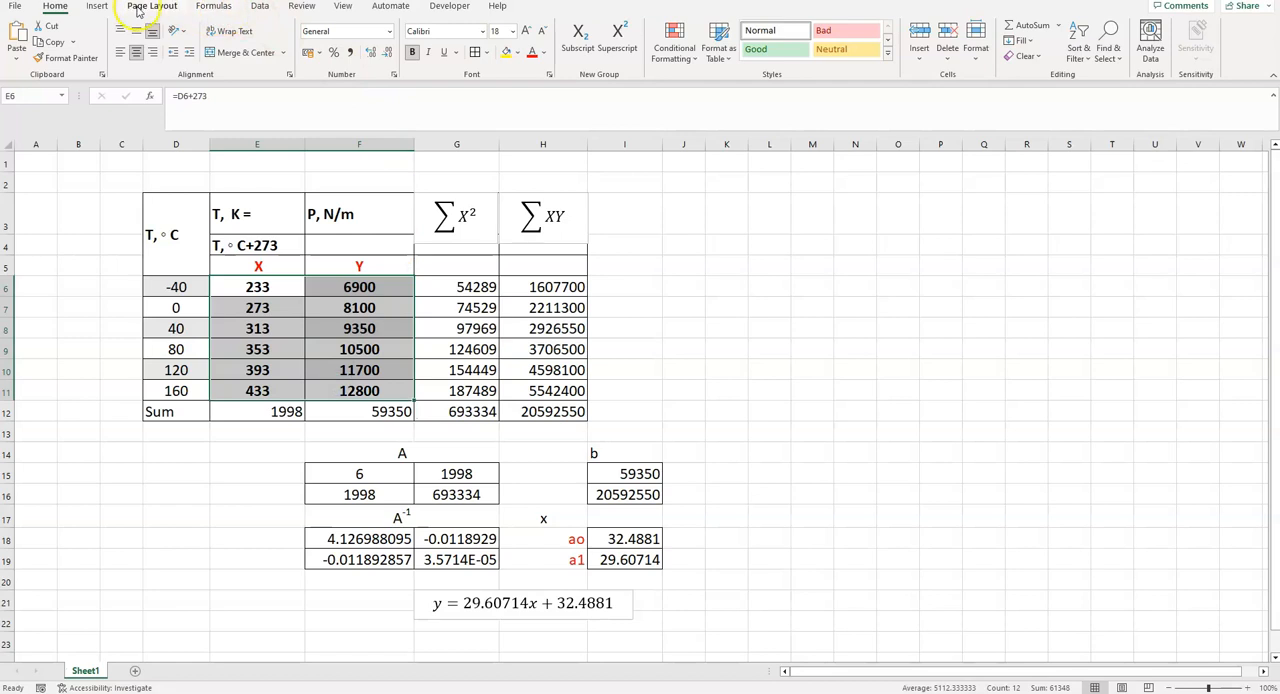
left_click(100, 7)
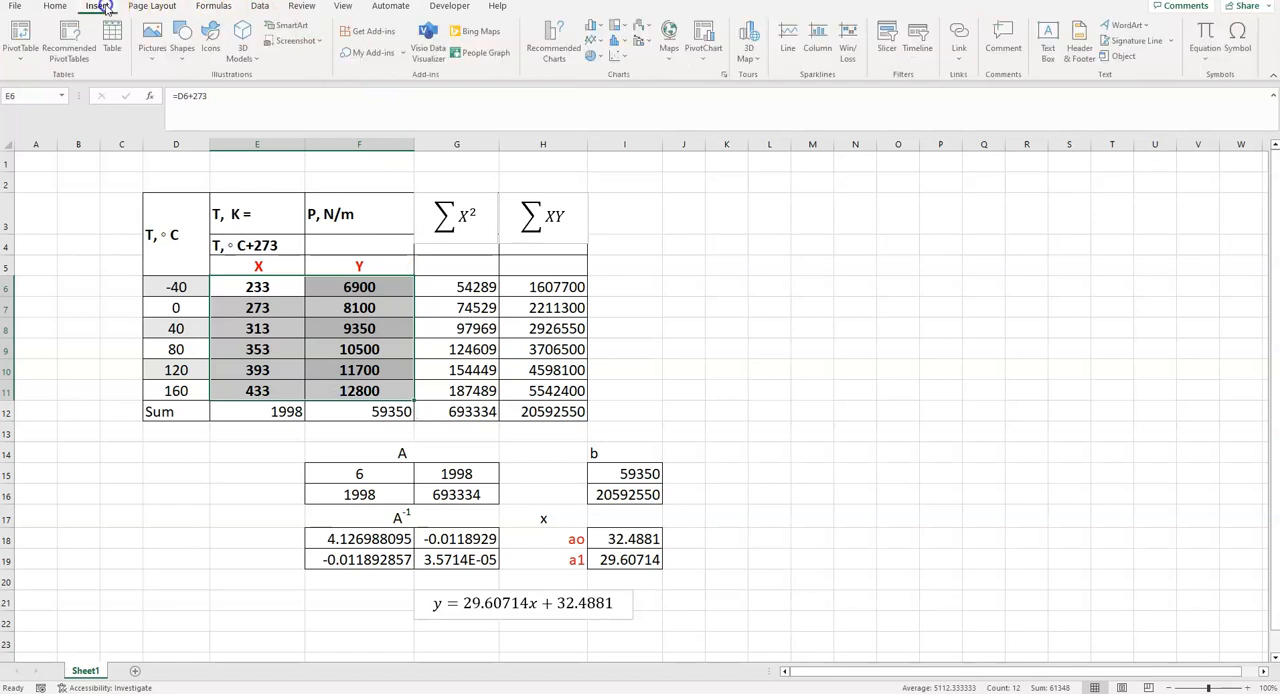
left_click(621, 56)
left_click(665, 105)
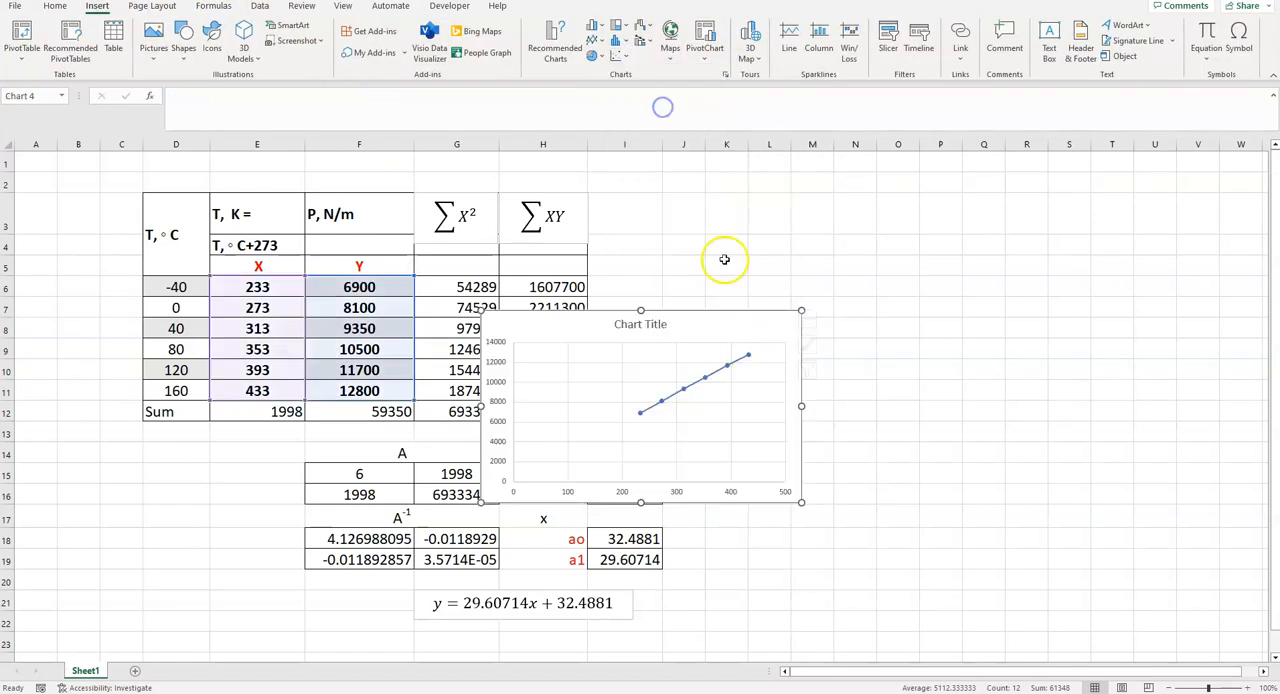
left_click_drag(711, 324, 924, 216)
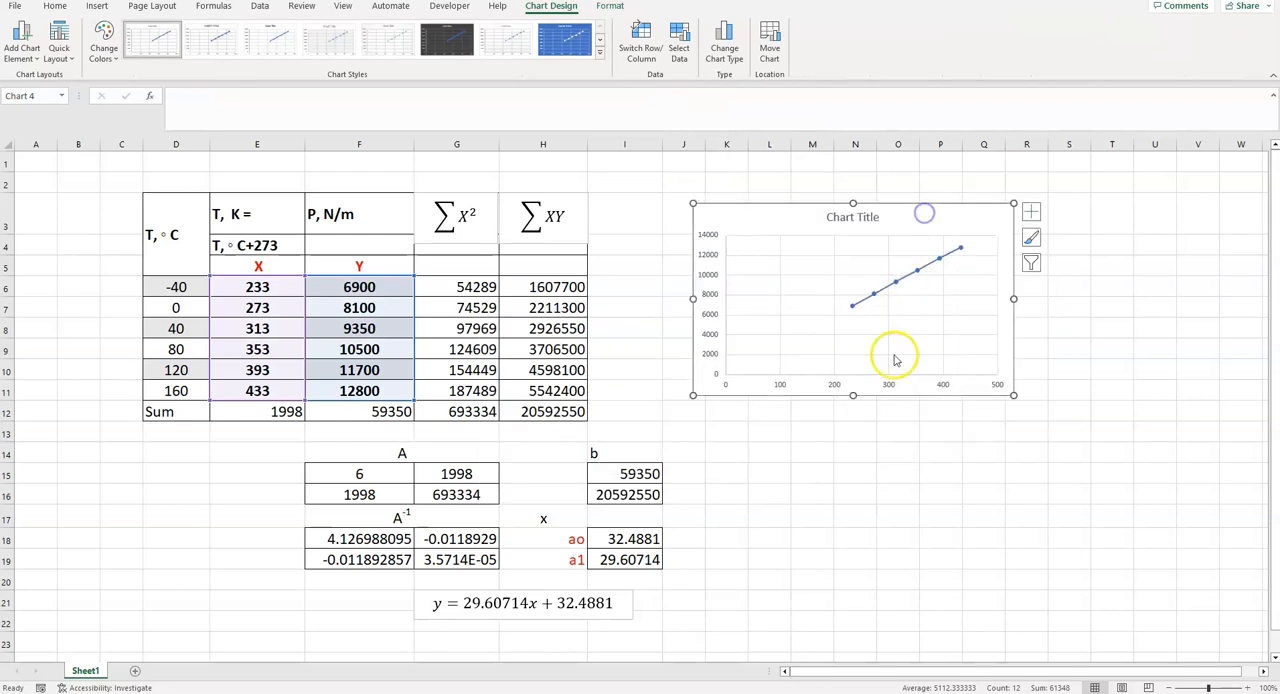
- Add a primary horizontal axis title to the scatter chart and label it x
left_click(34, 56)
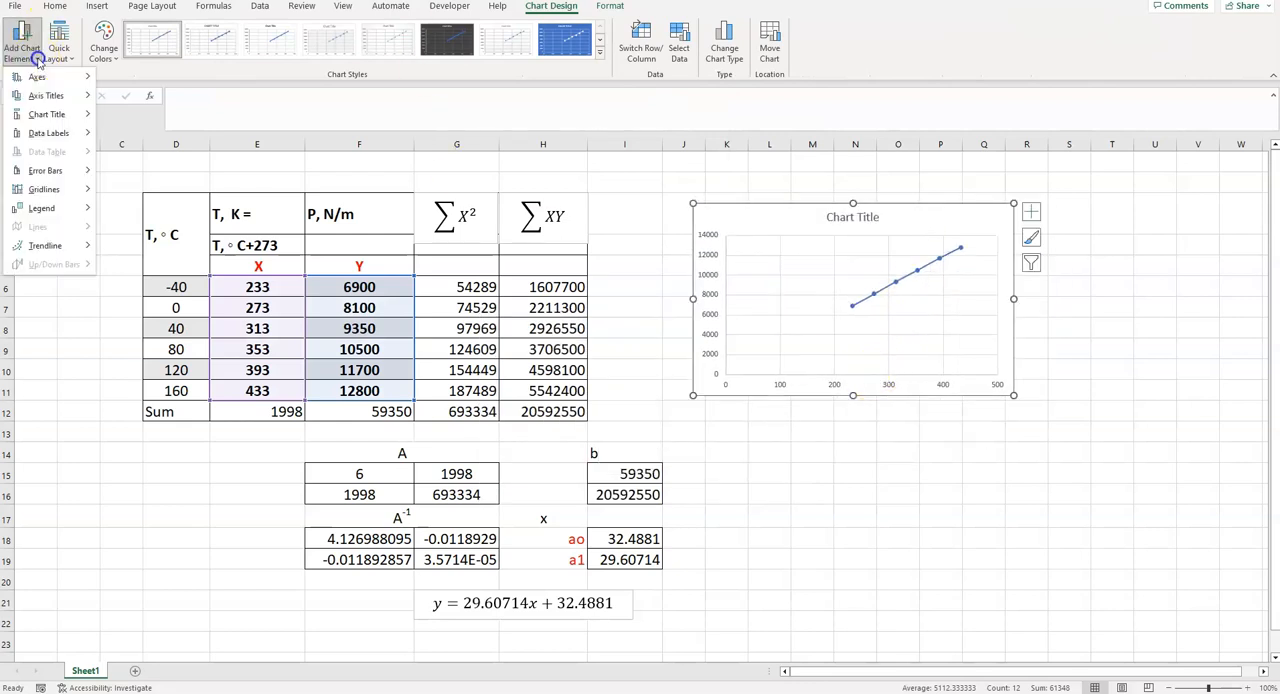
mouse_move(45, 95)
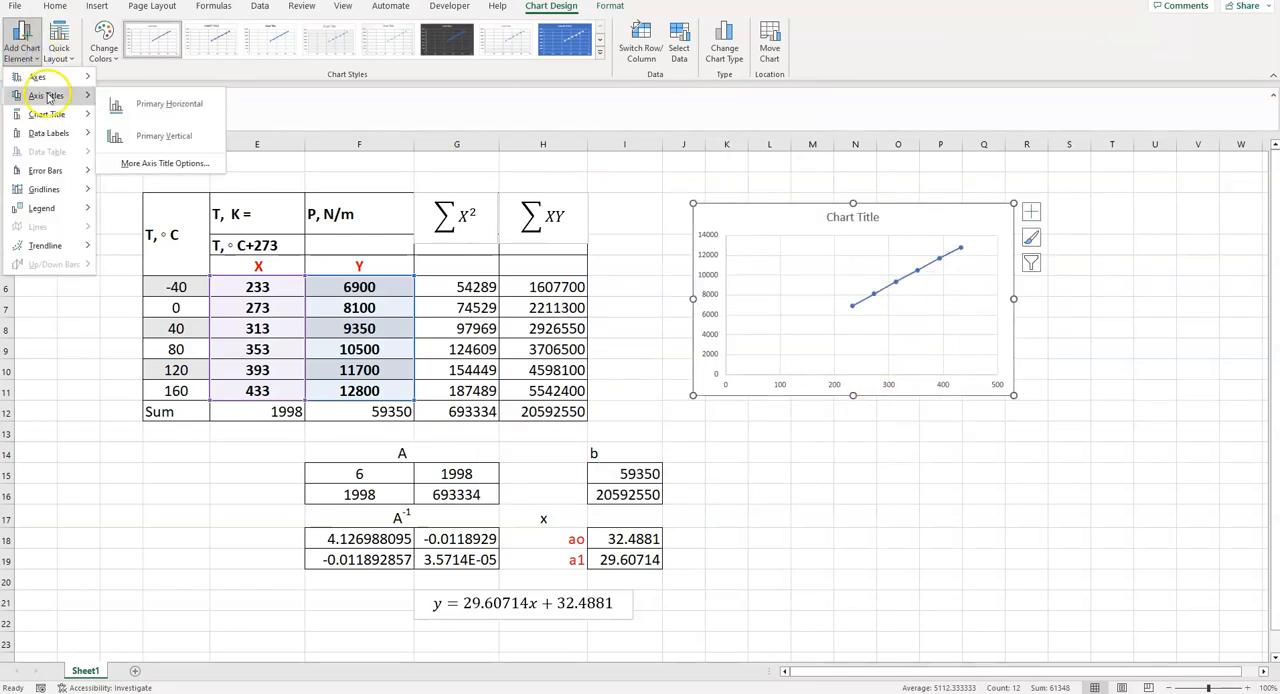
left_click(172, 114)
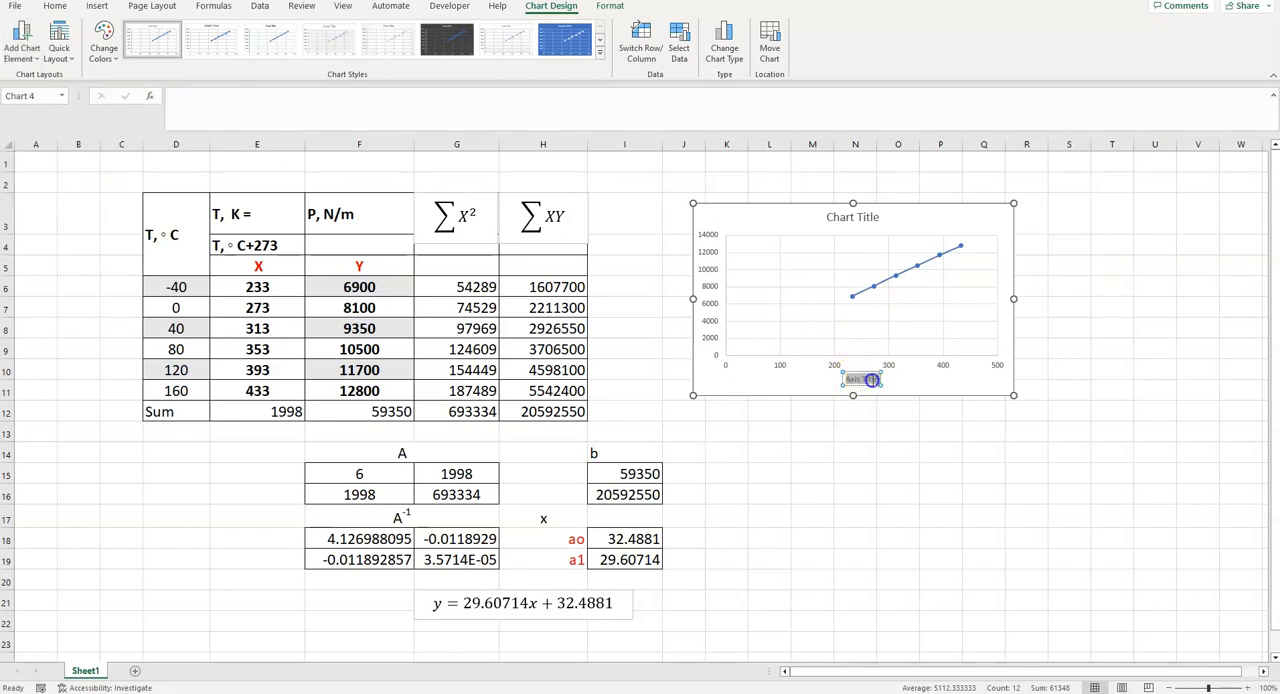
left_click(872, 380)
key("Delete")
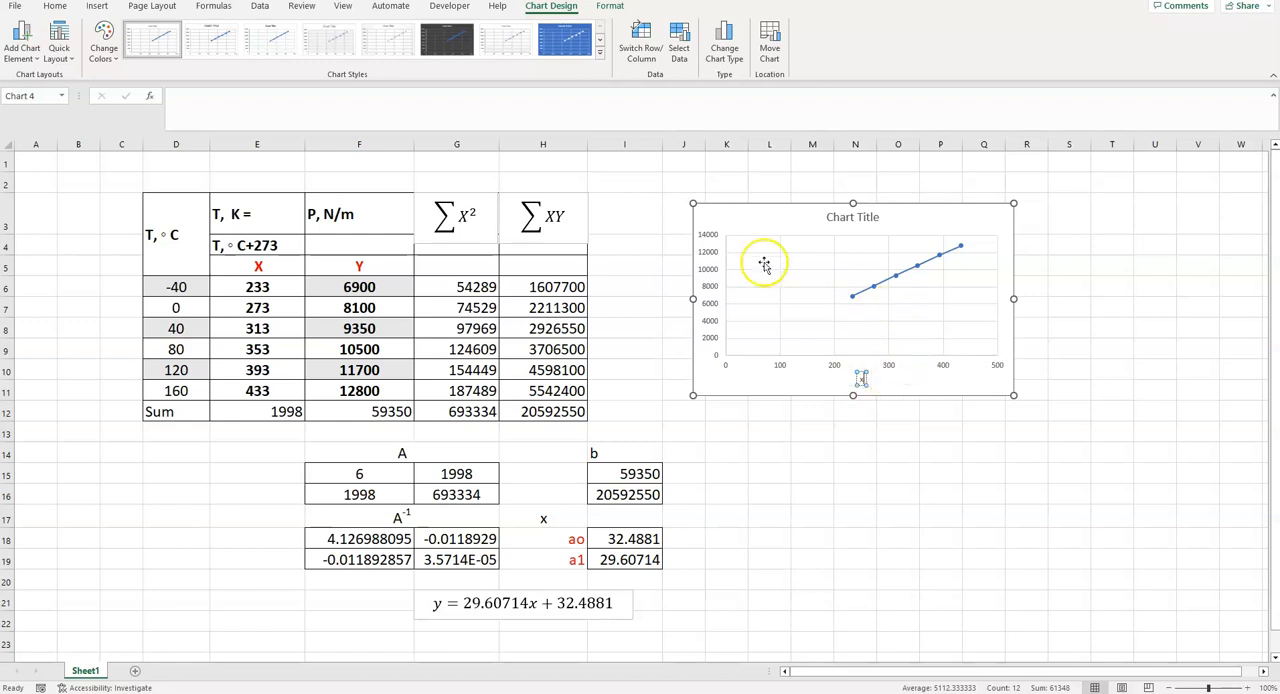
- Add a primary vertical axis title to the scatter chart and label it y
left_click(35, 62)
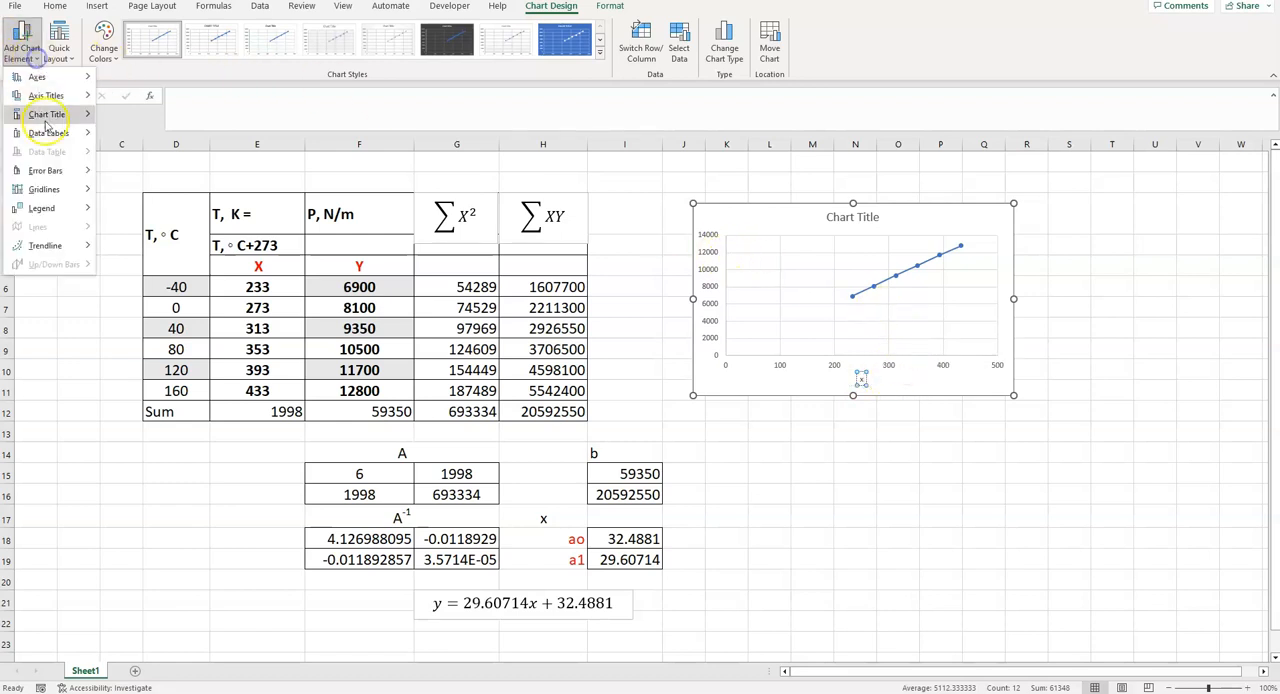
mouse_move(57, 95)
left_click(195, 142)
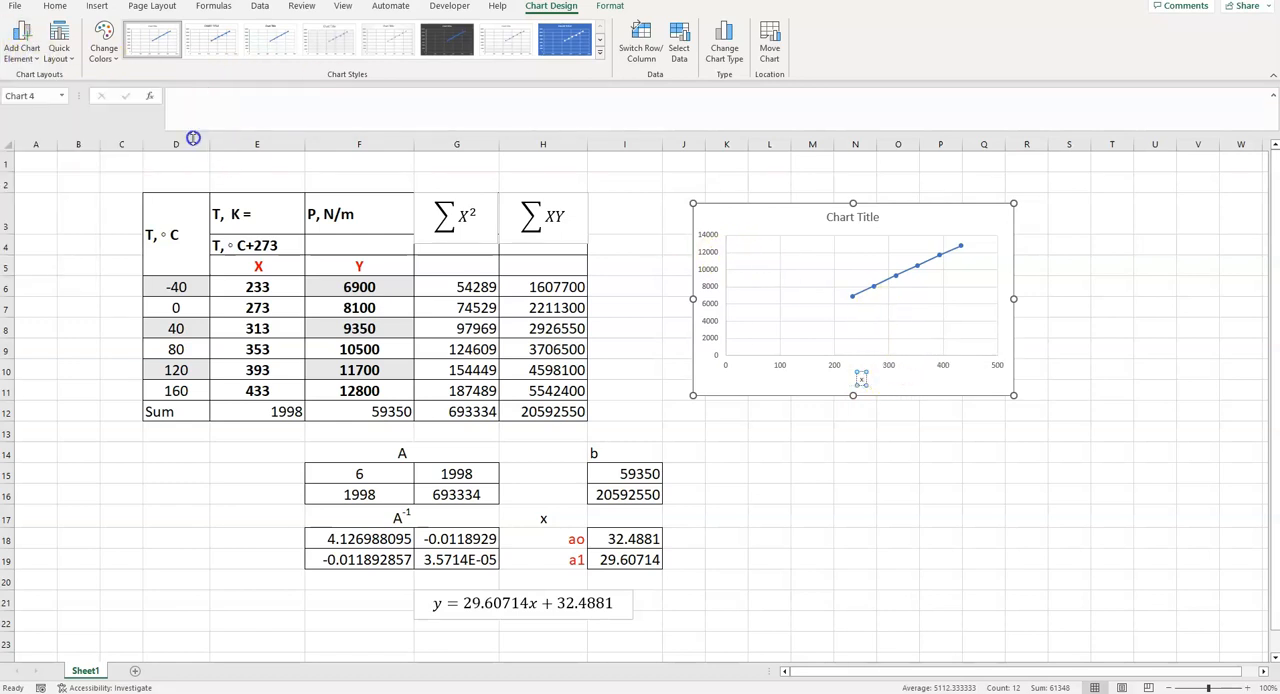
left_click(709, 300)
type("y")
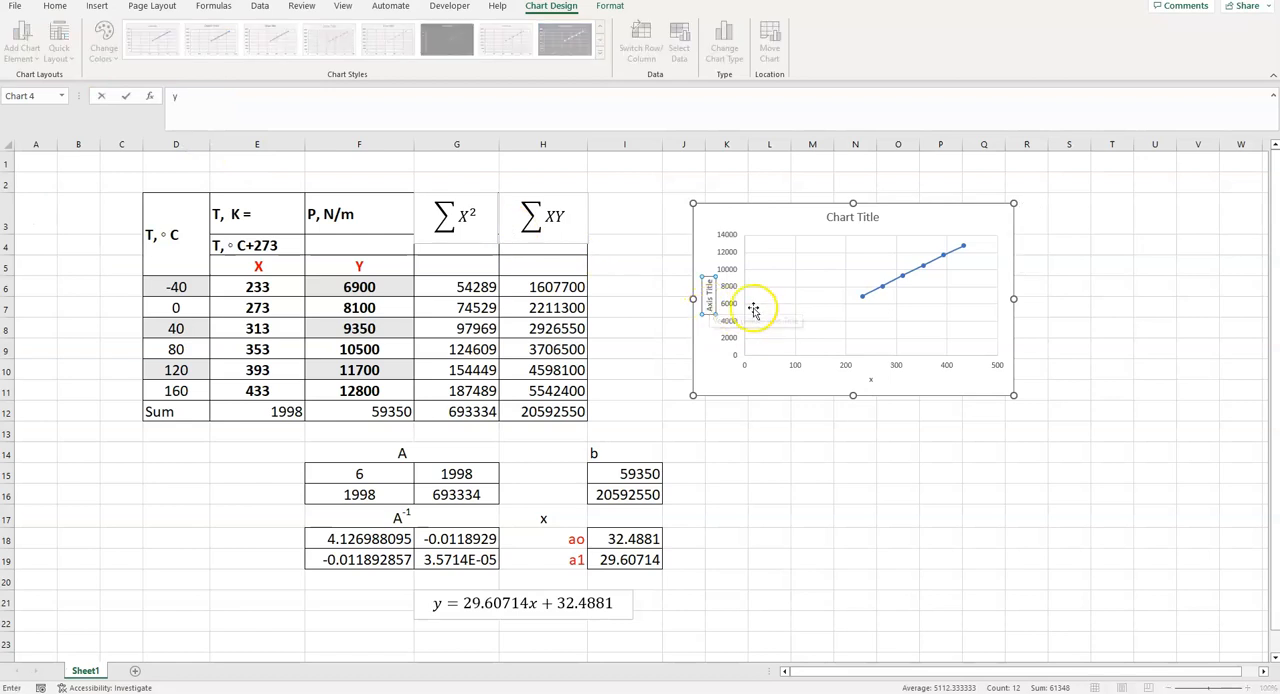
left_click(709, 290)
left_click(1115, 305)
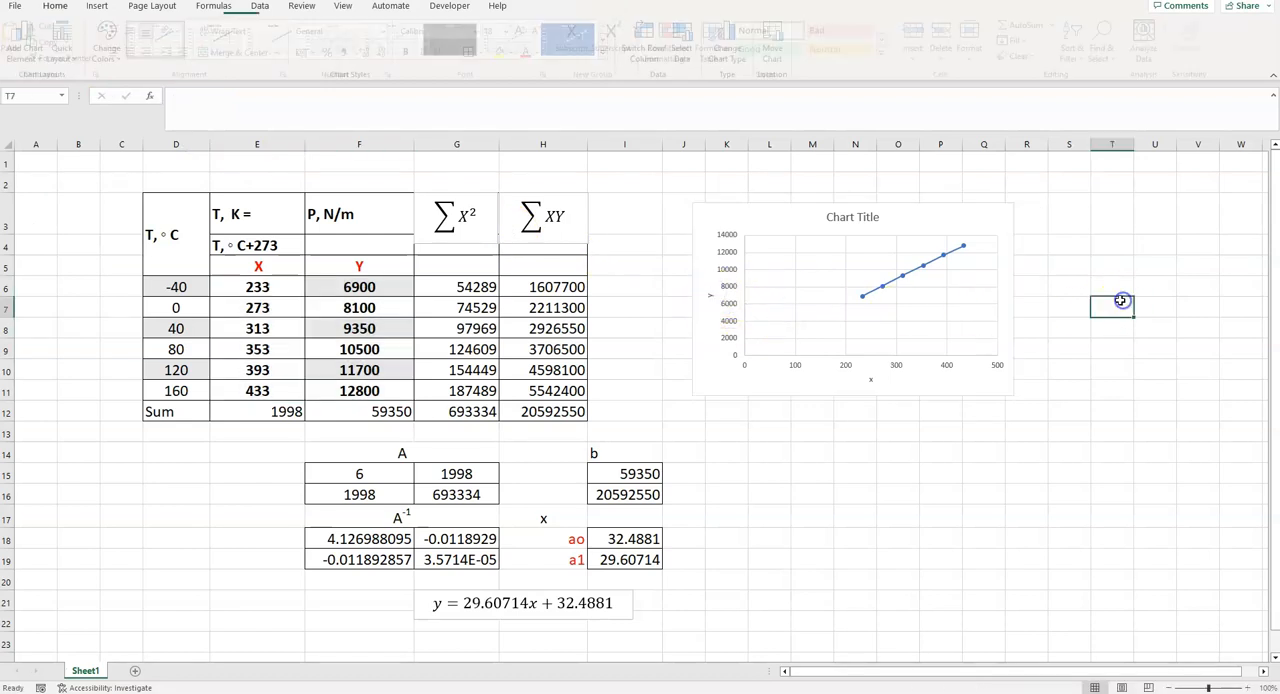
- Add a linear trendline to the chart's data series and display its equation on the chart
left_click(913, 275)
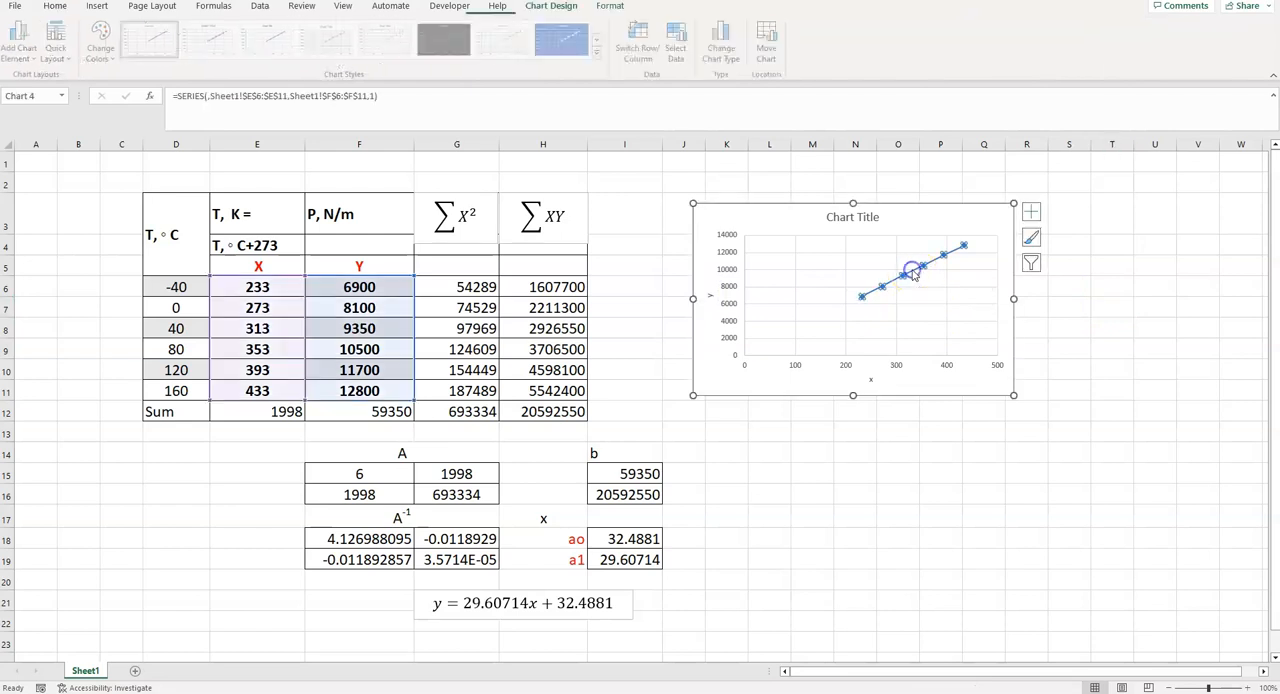
right_click(913, 273)
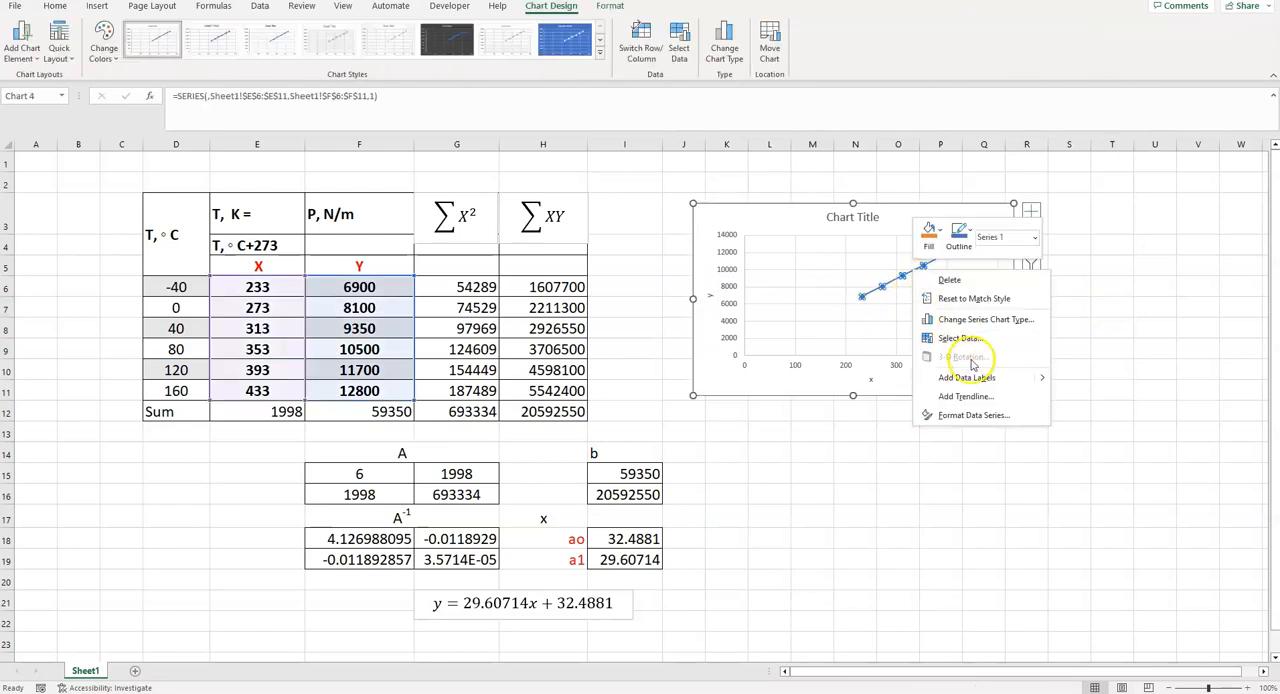
left_click(981, 397)
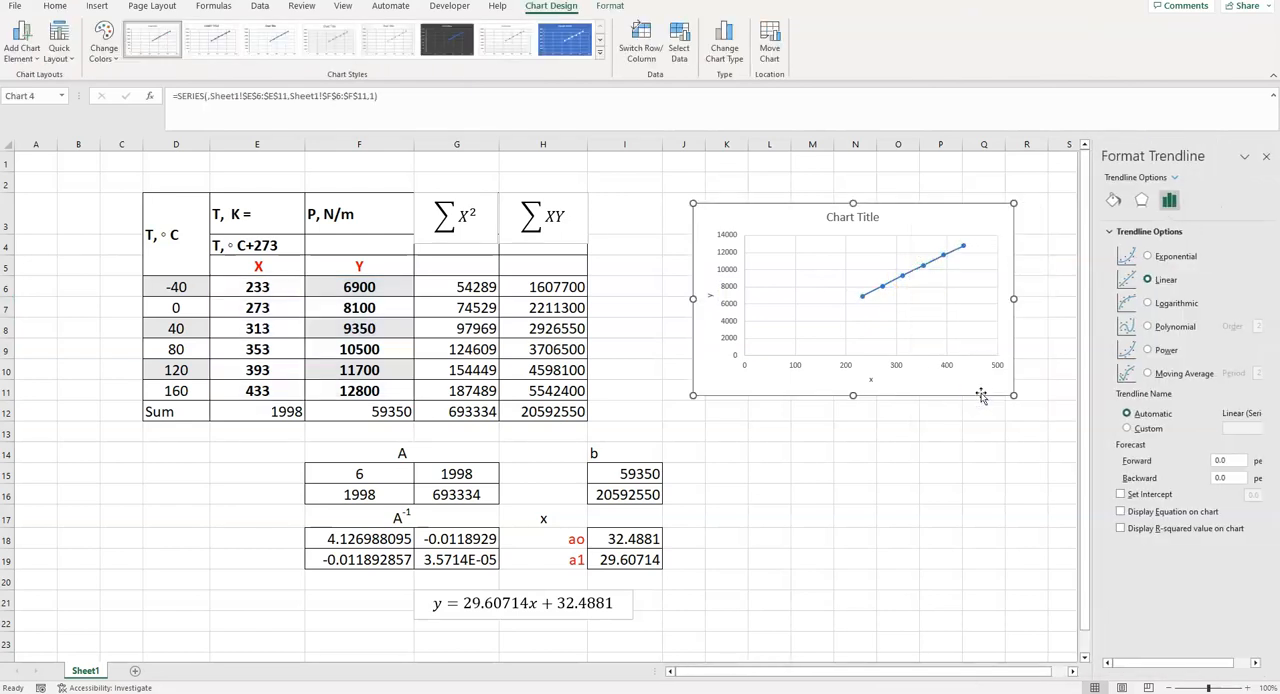
left_click(1122, 512)
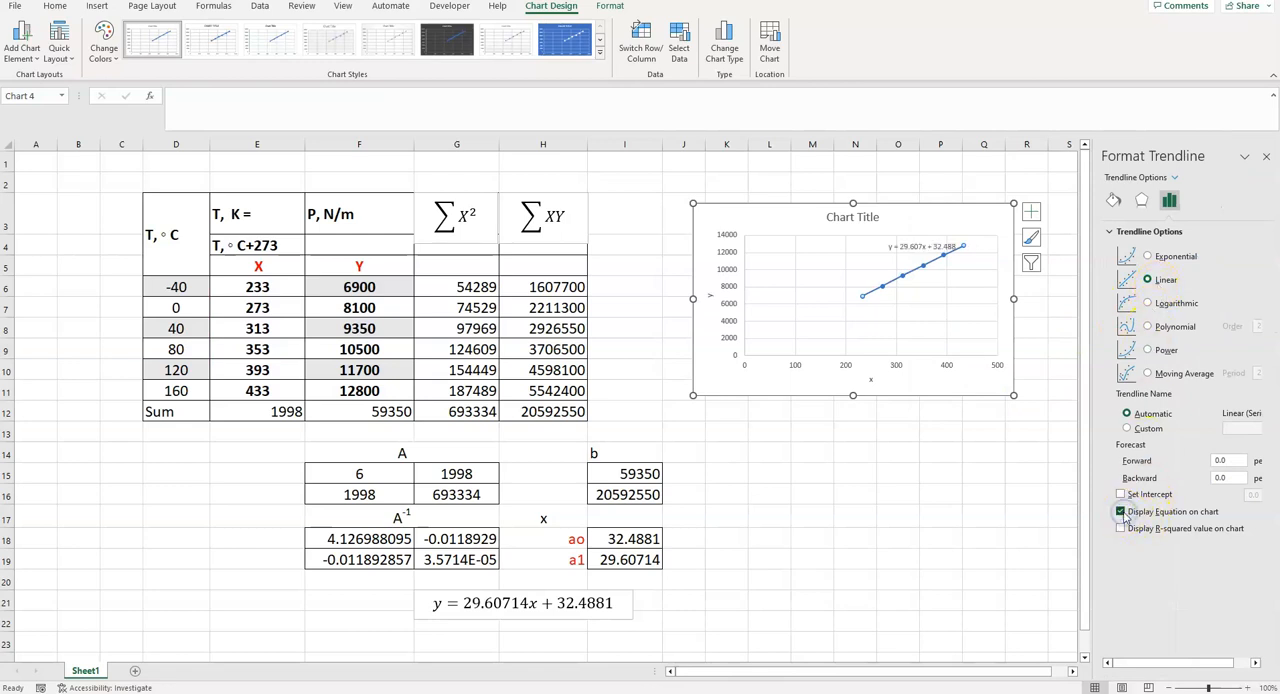
left_click(981, 453)
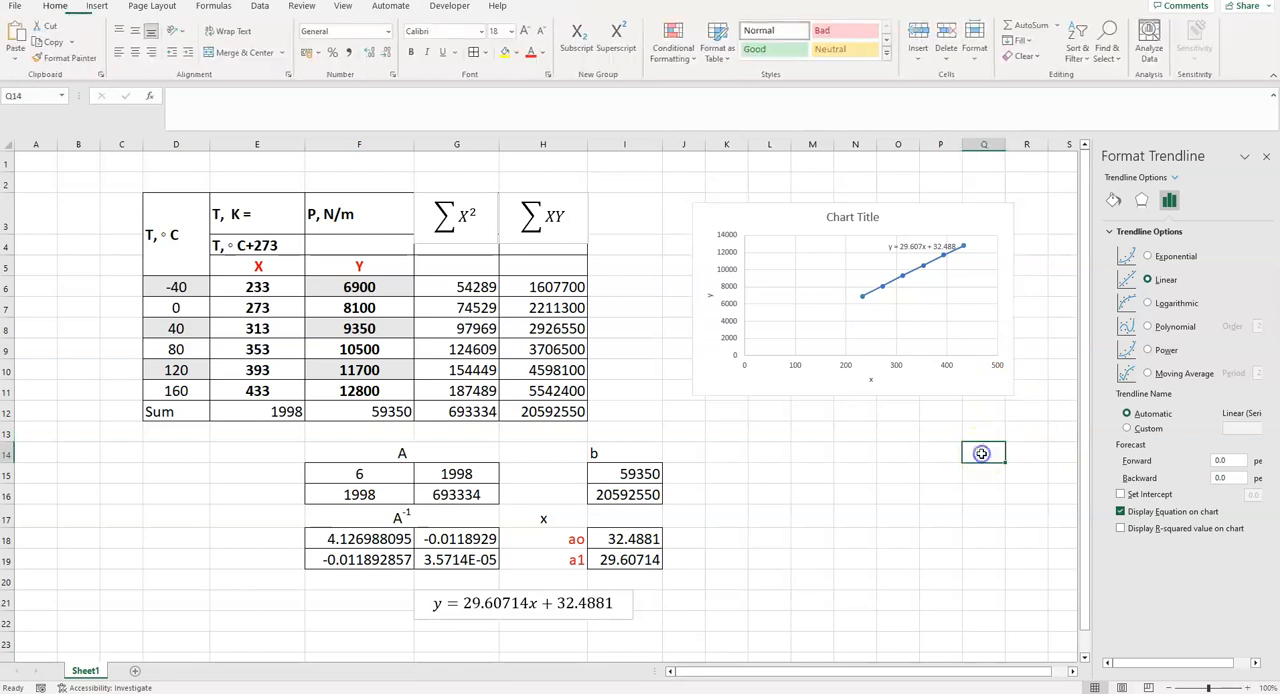
- Enlarge the trendline equation to font size 18 and move it to the upper left of the plot, clear of the line
left_click(897, 245)
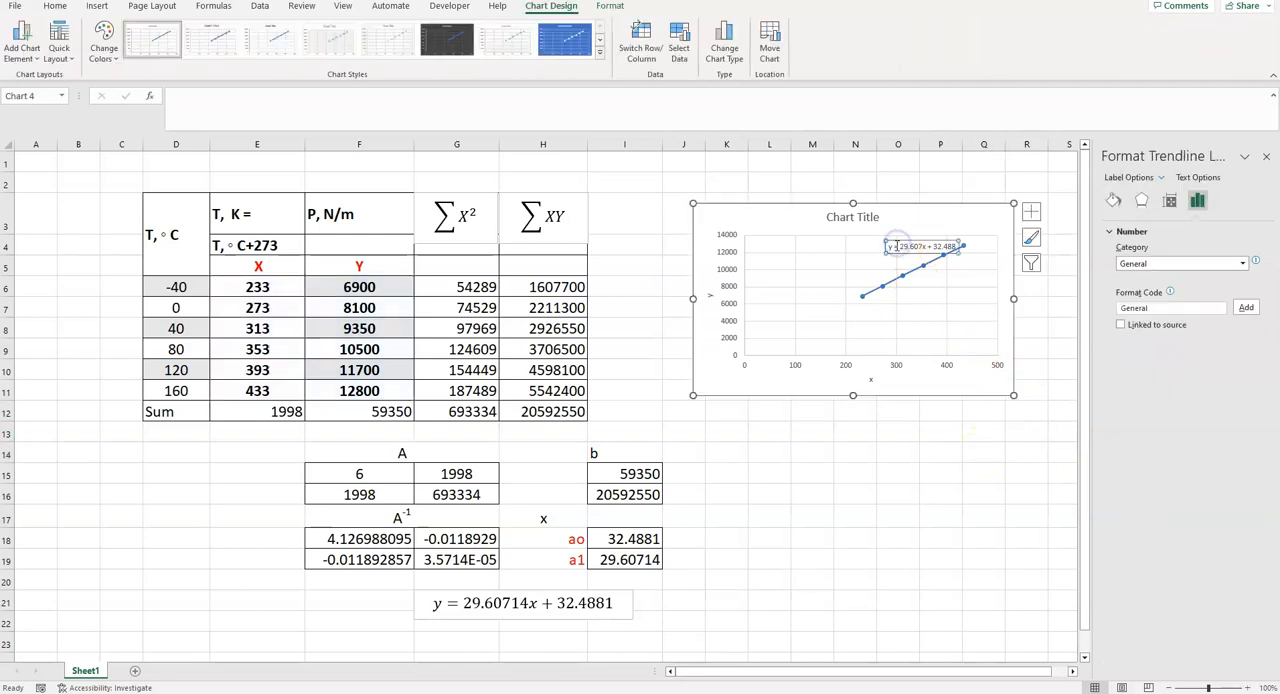
left_click_drag(888, 246, 955, 249)
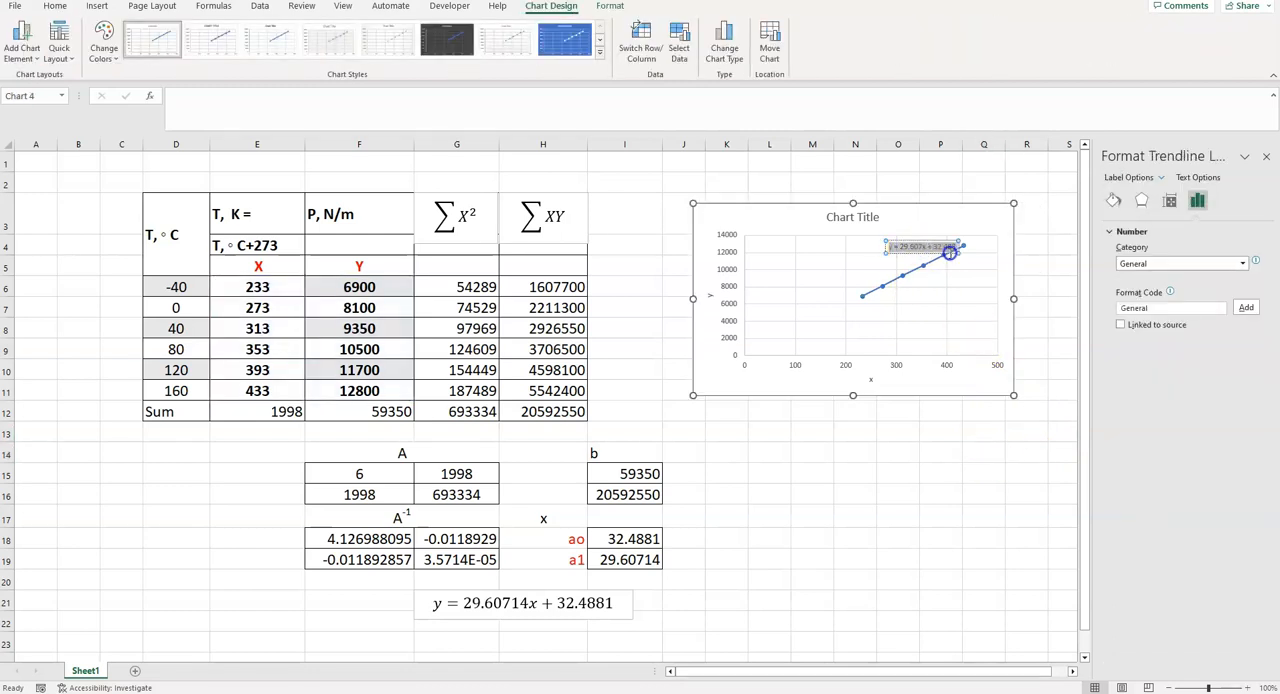
left_click(55, 6)
left_click(512, 31)
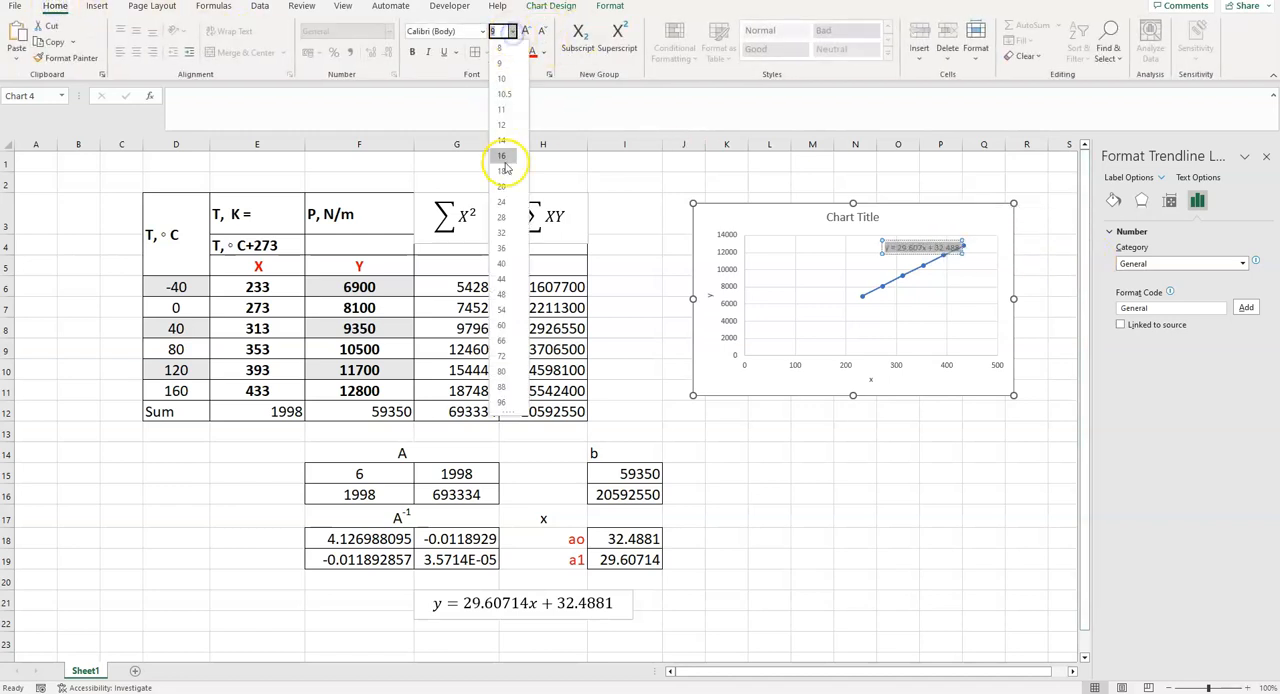
left_click(500, 172)
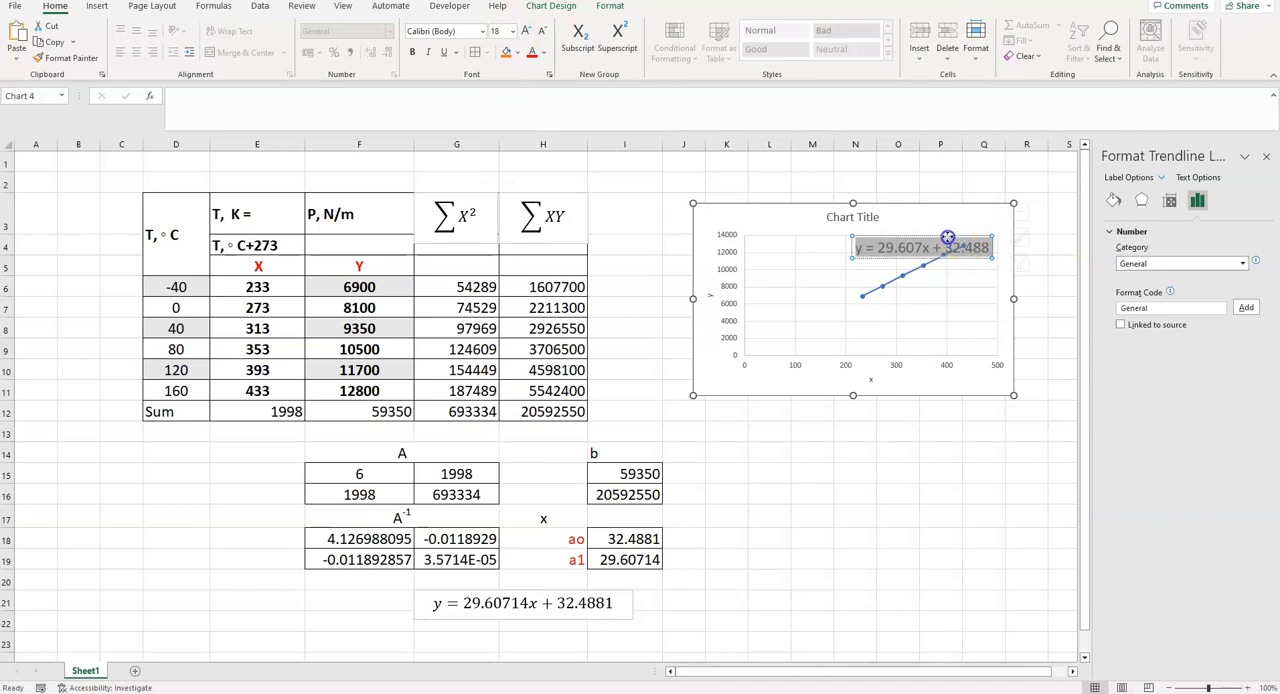
left_click(891, 243)
left_click_drag(891, 243, 778, 255)
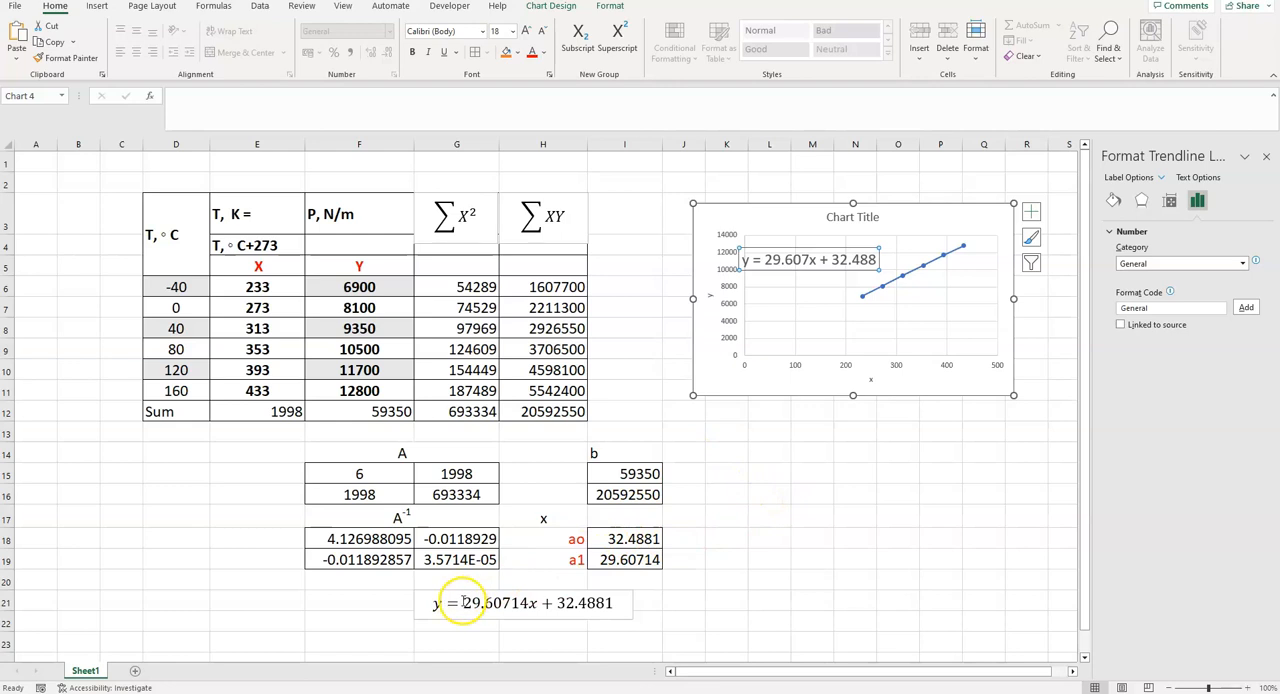
left_click_drag(465, 603, 500, 603)
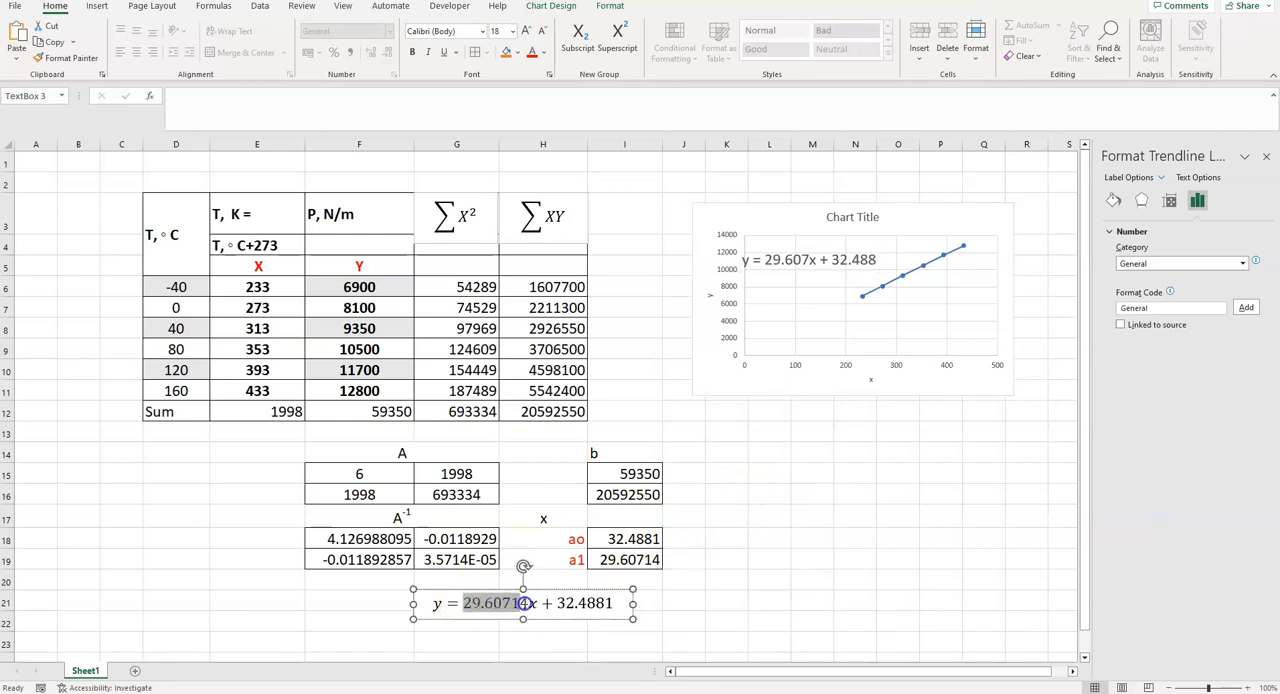
left_click(626, 602)
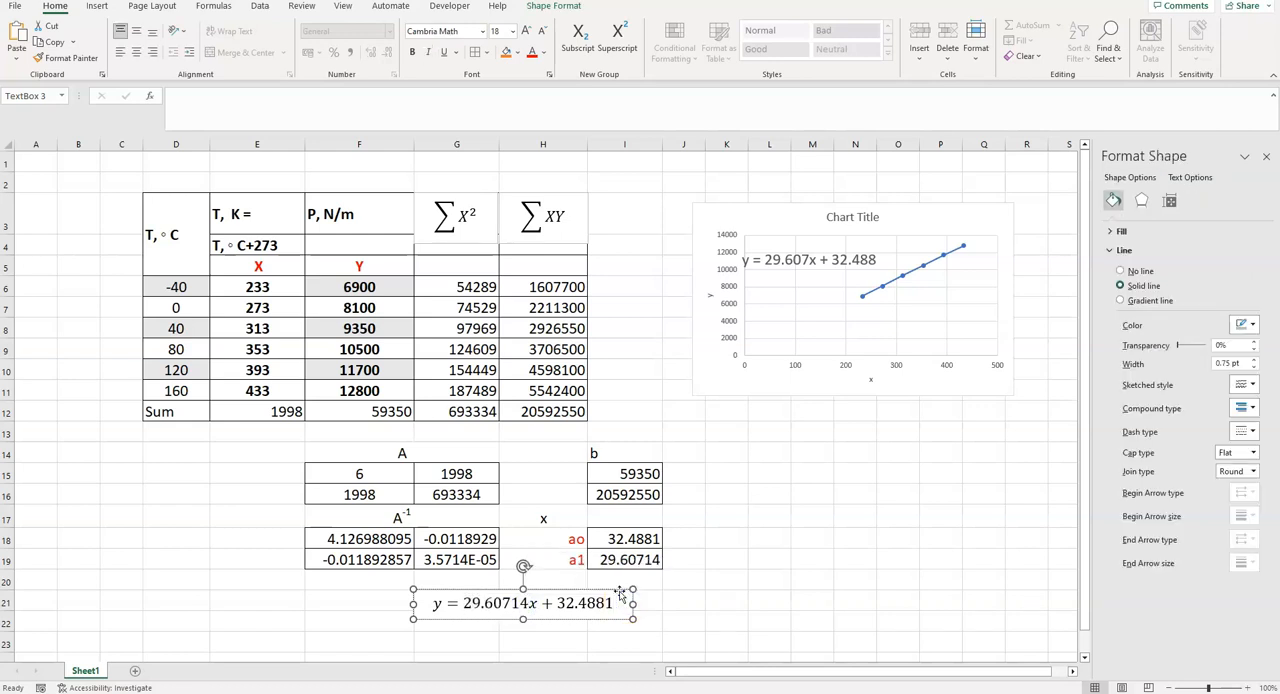
left_click(629, 620)
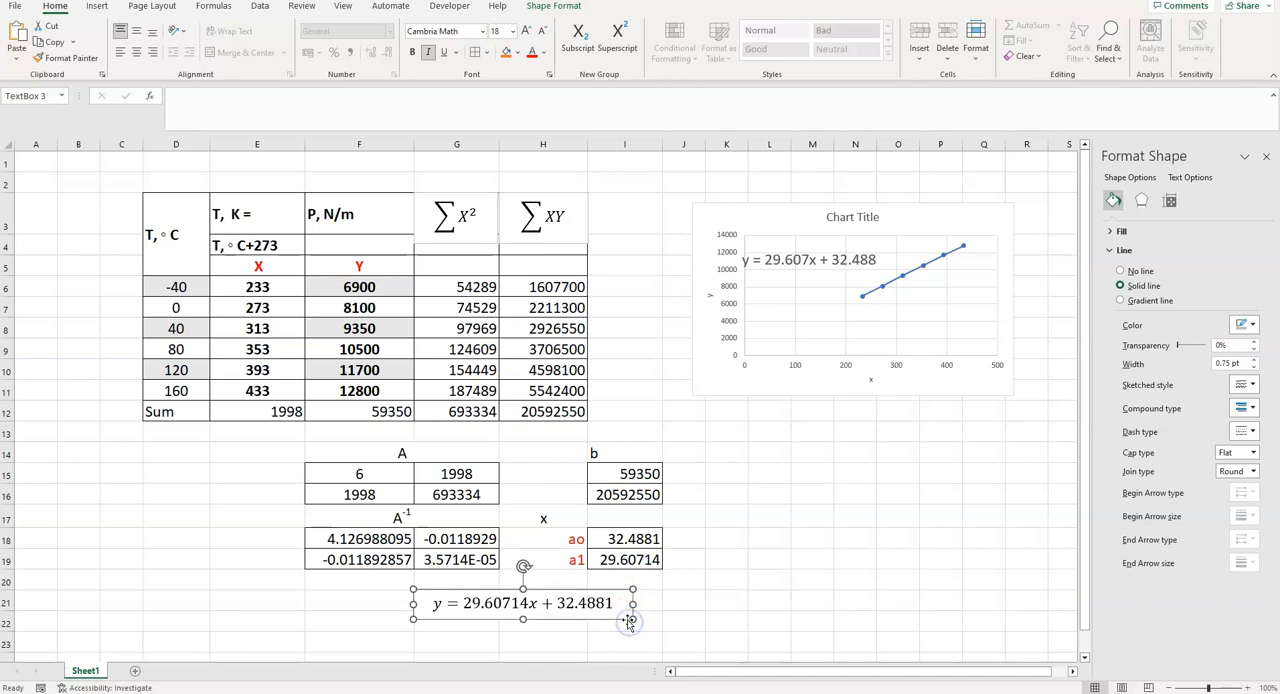
- Label cell K15 as m(kg) and enter a mass of 1 in L15
left_click(716, 471)
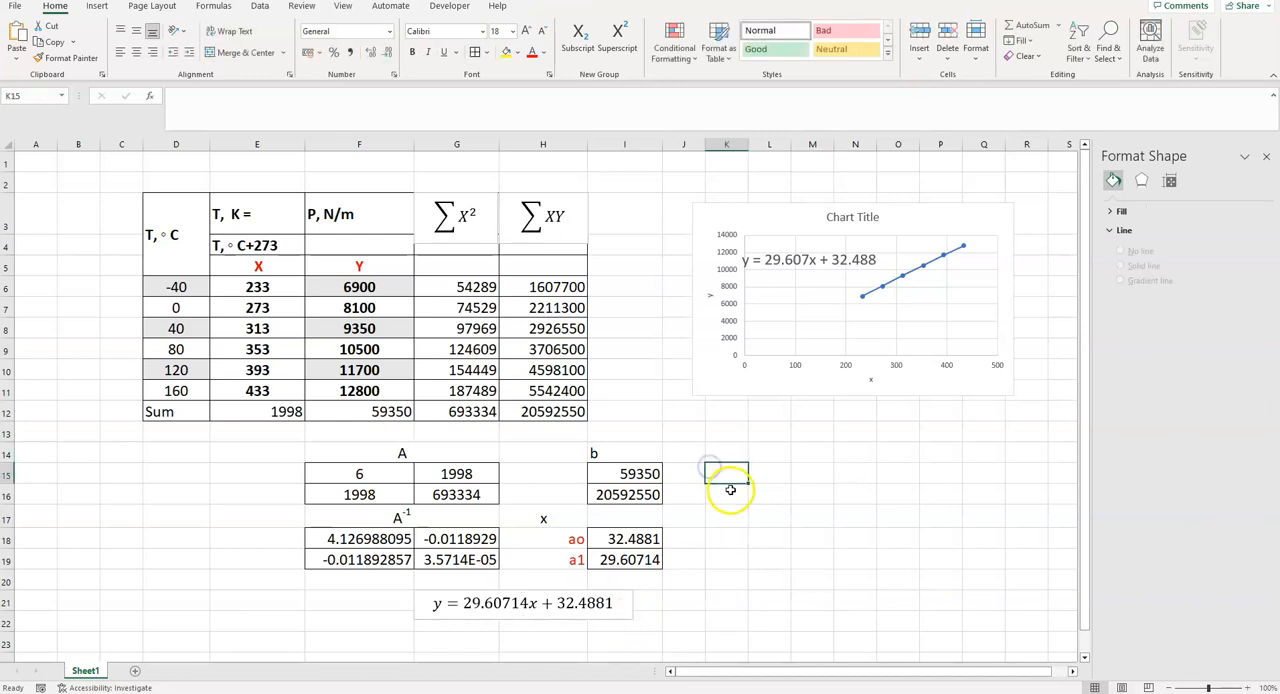
type("m")
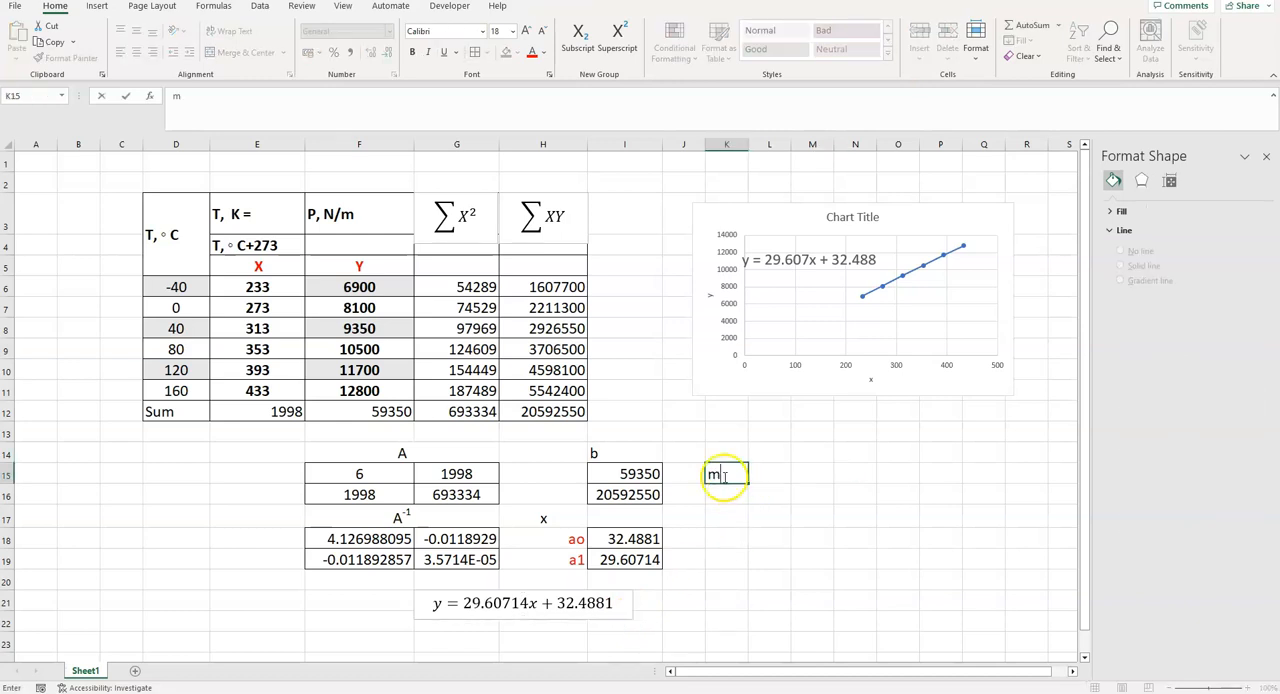
left_click(781, 466)
type("1")
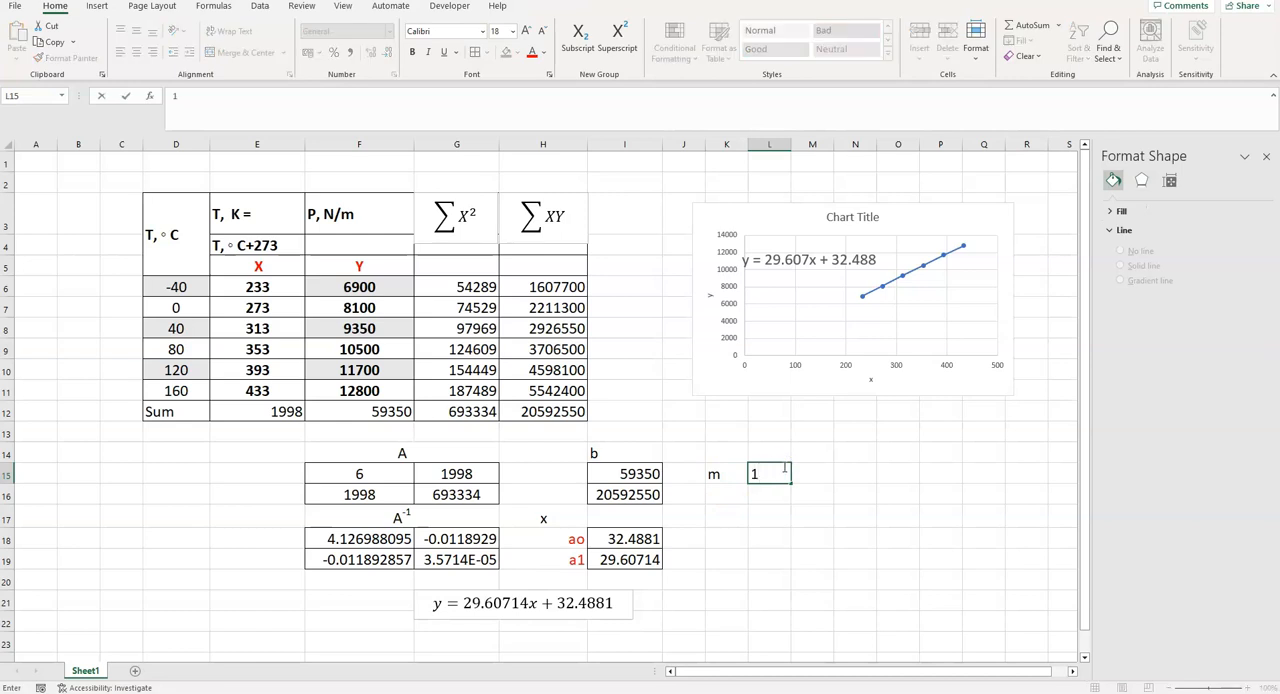
left_click(734, 474)
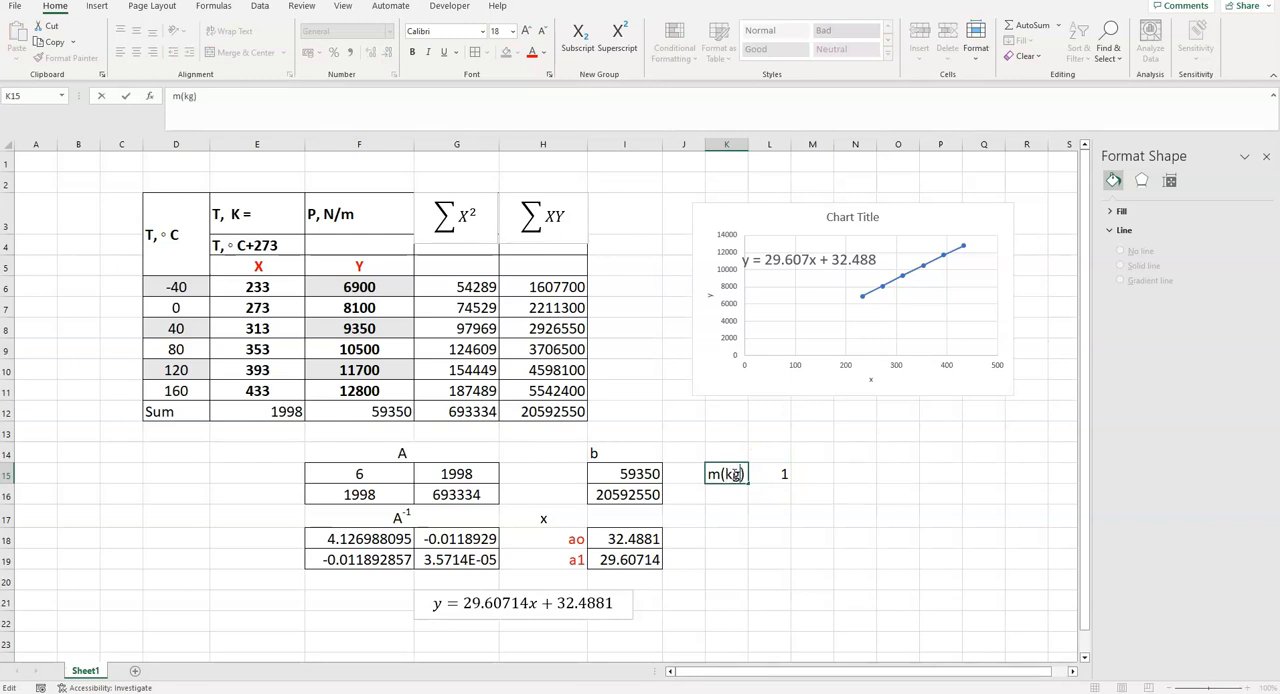
- Label cell K16 as MW, enter 28 in L16 and add the unit kg/kg-mole in M16
left_click(734, 491)
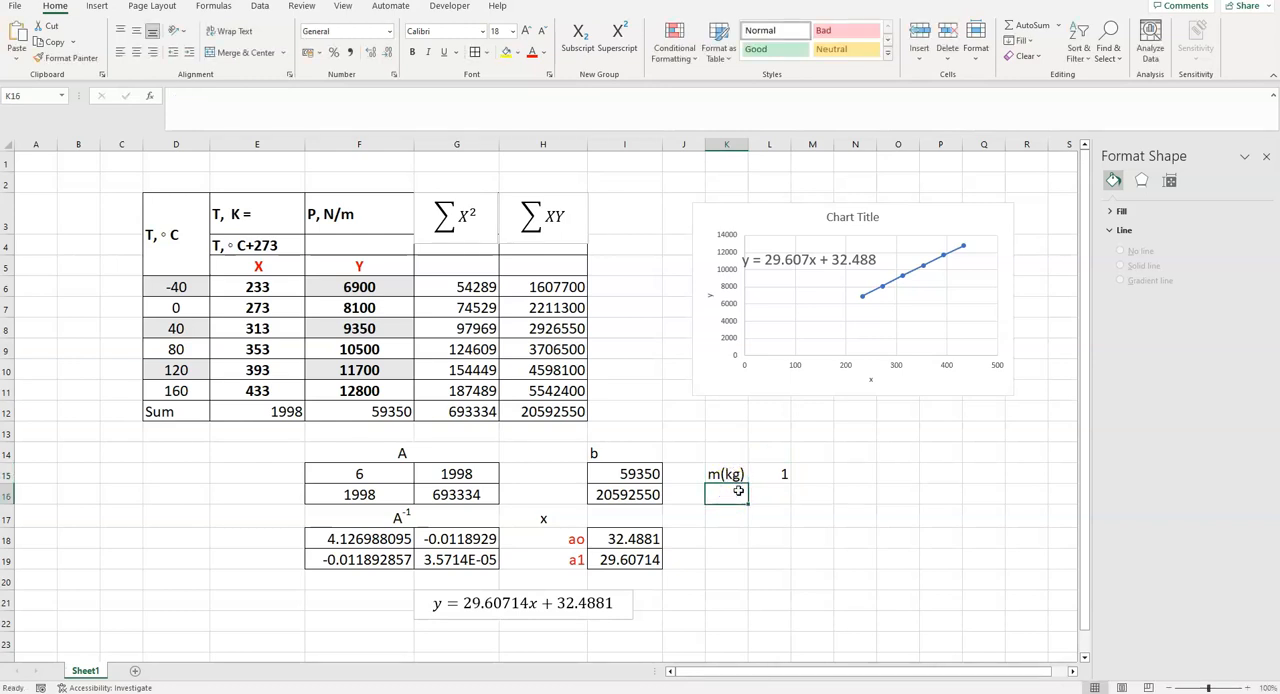
type("M")
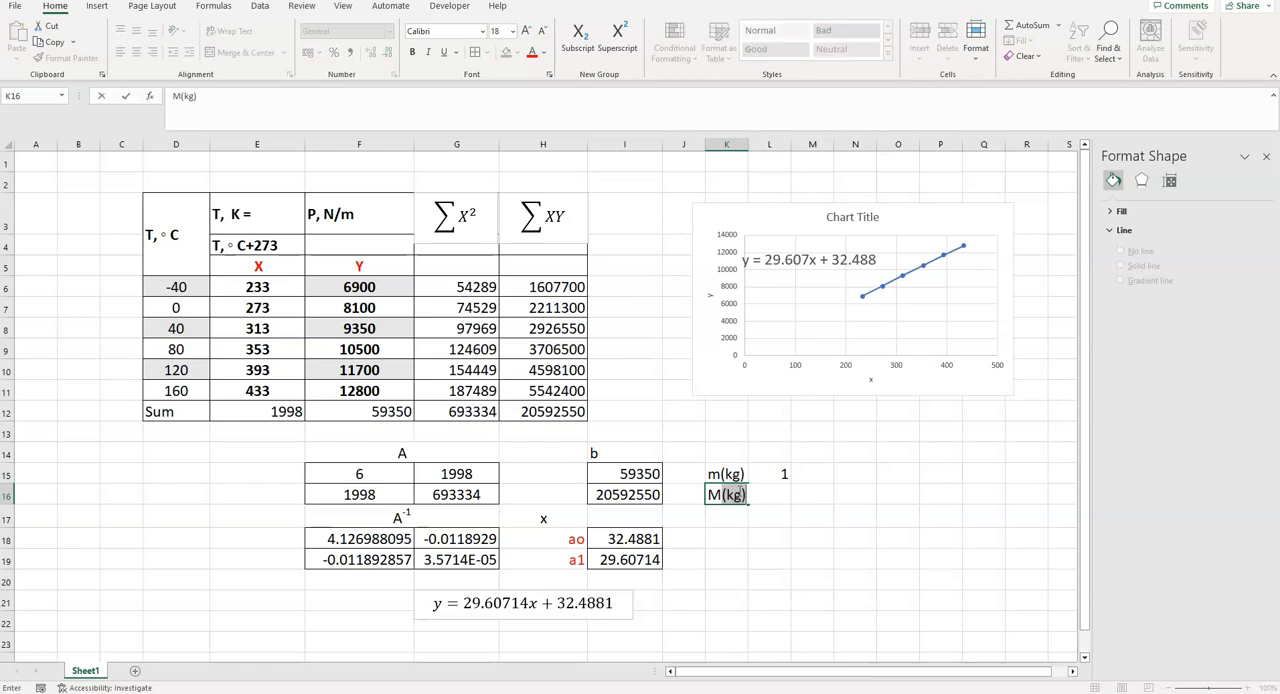
type("W")
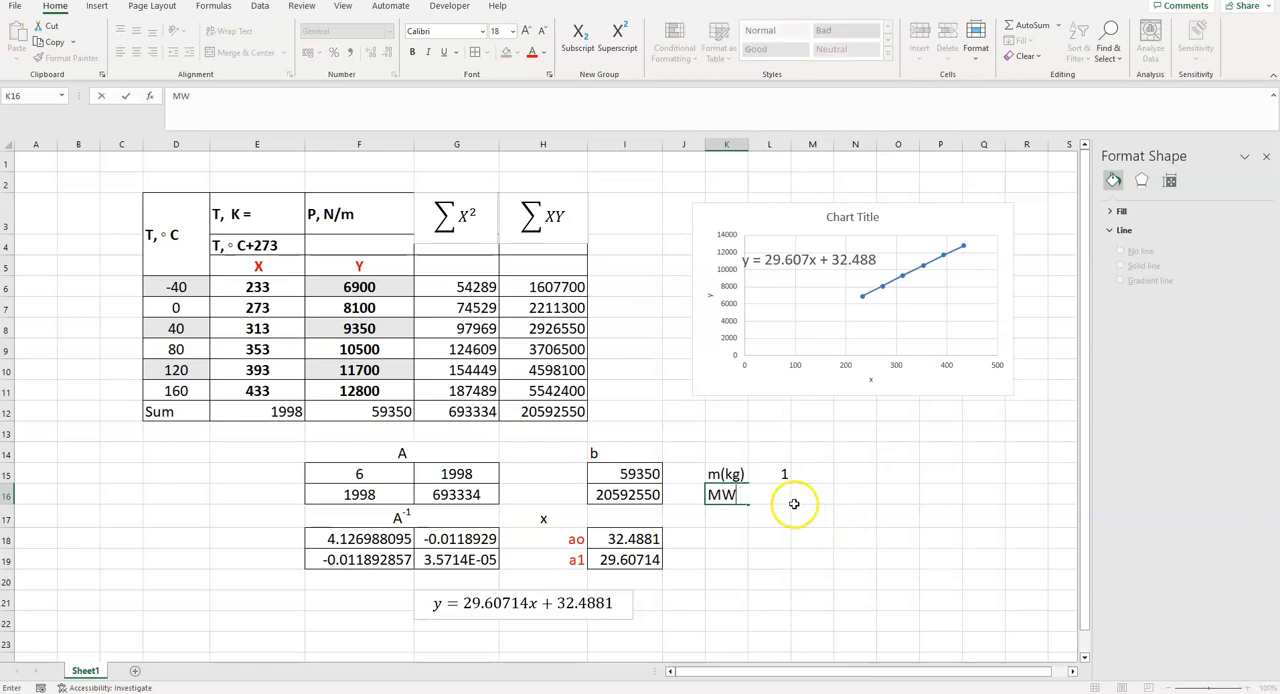
left_click(780, 492)
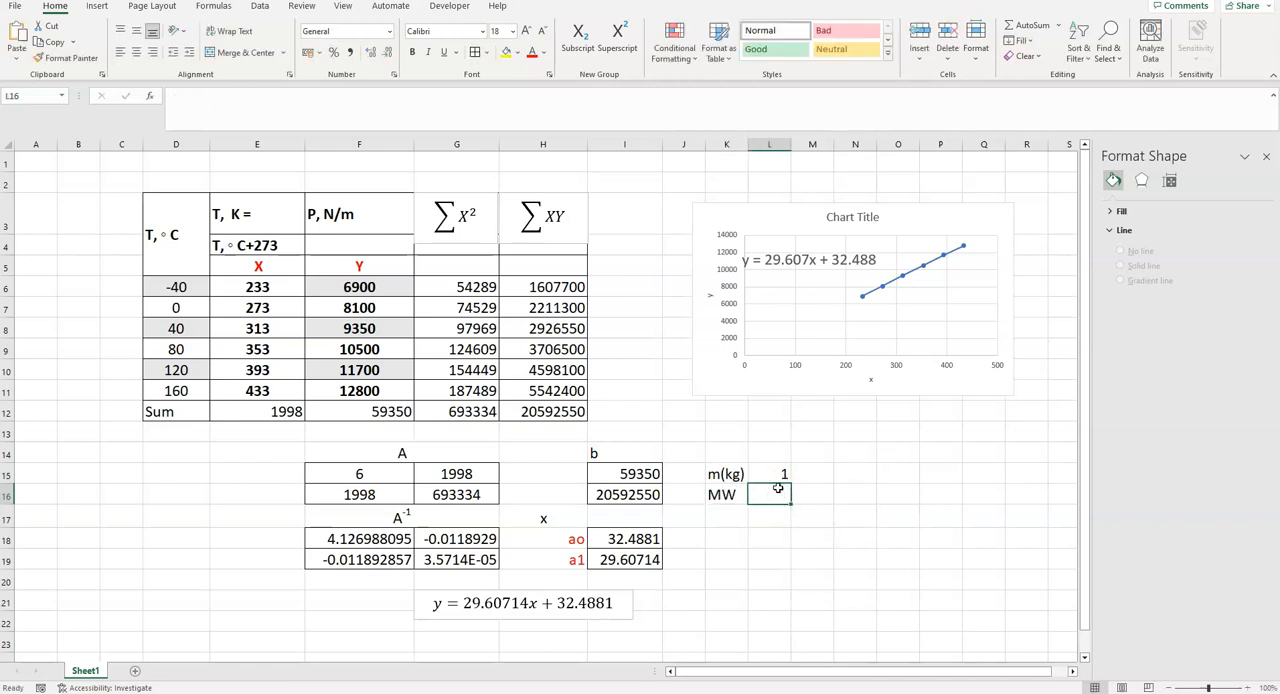
type("28")
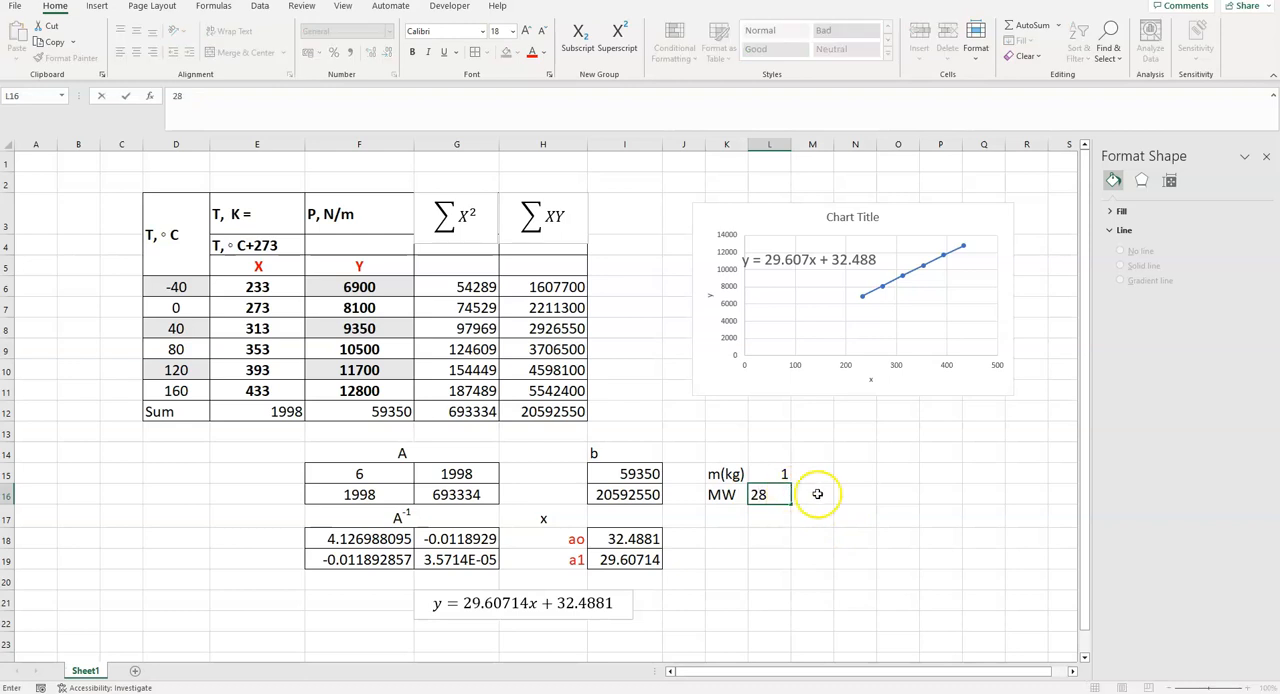
left_click(808, 494)
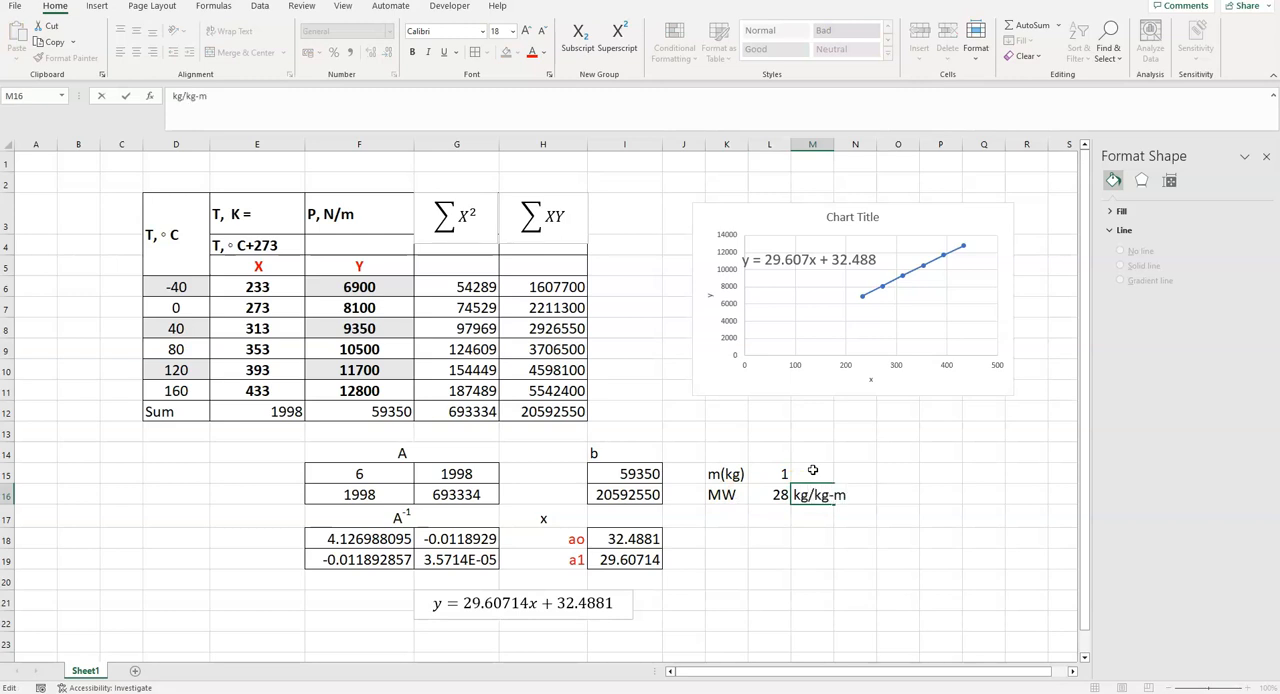
- Label cell K17 as n and calculate it in L17 by dividing the mass by the molecular weight, =L15/L16
left_click(727, 517)
type("n")
left_click(762, 517)
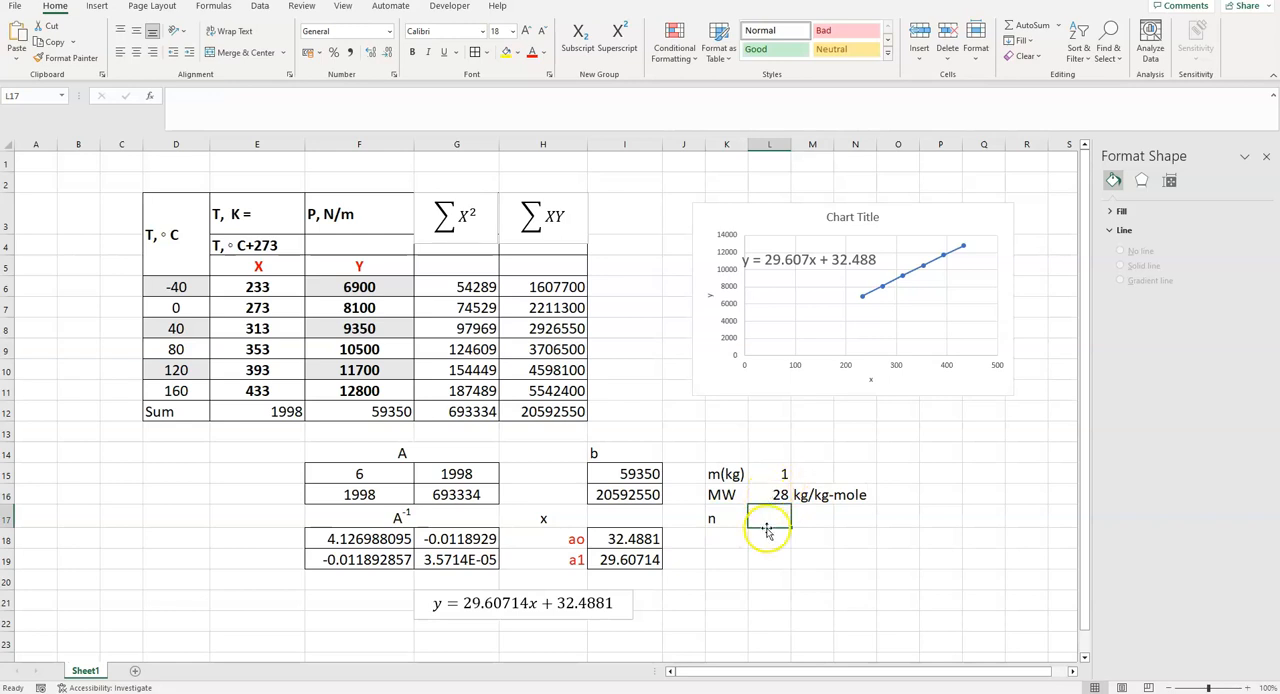
type("=")
left_click(771, 476)
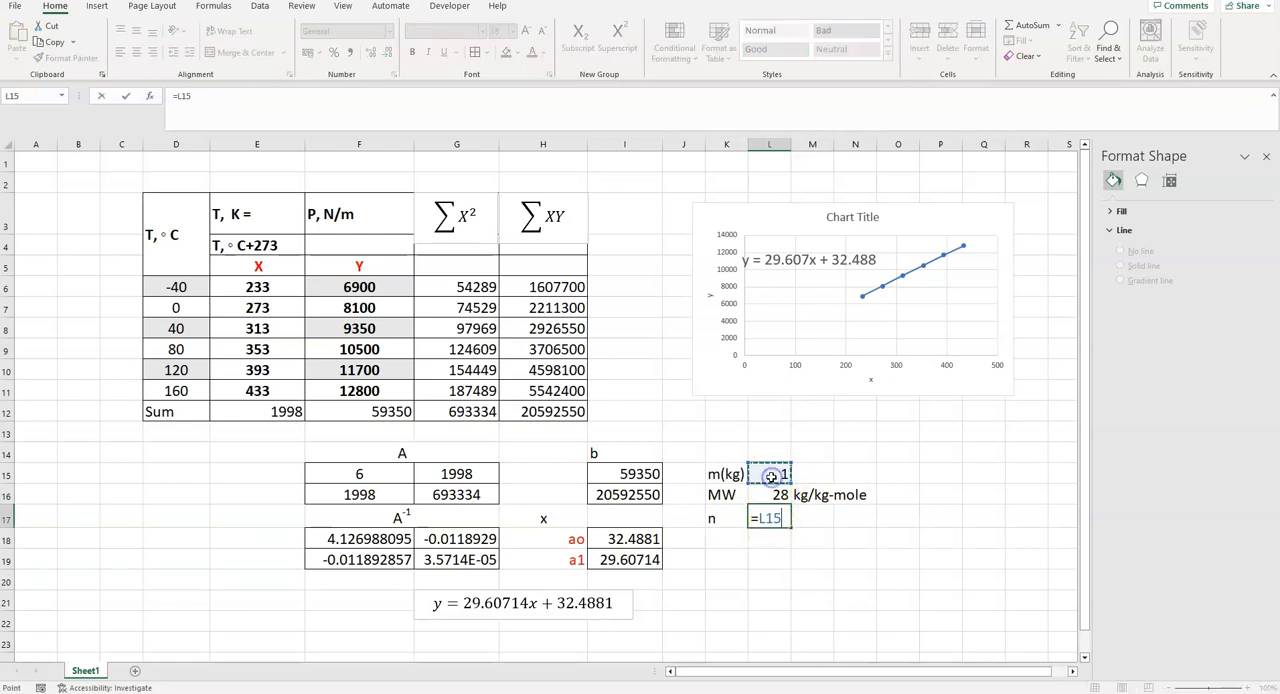
type("/")
left_click(779, 495)
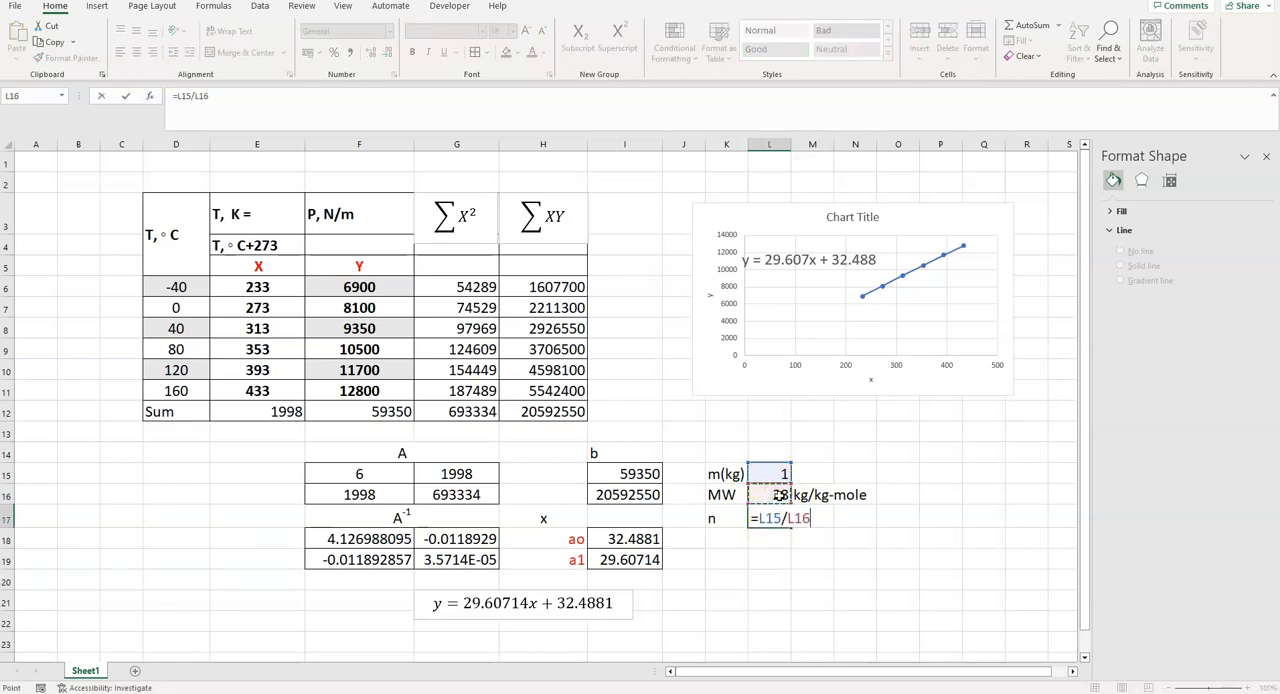
key("Return")
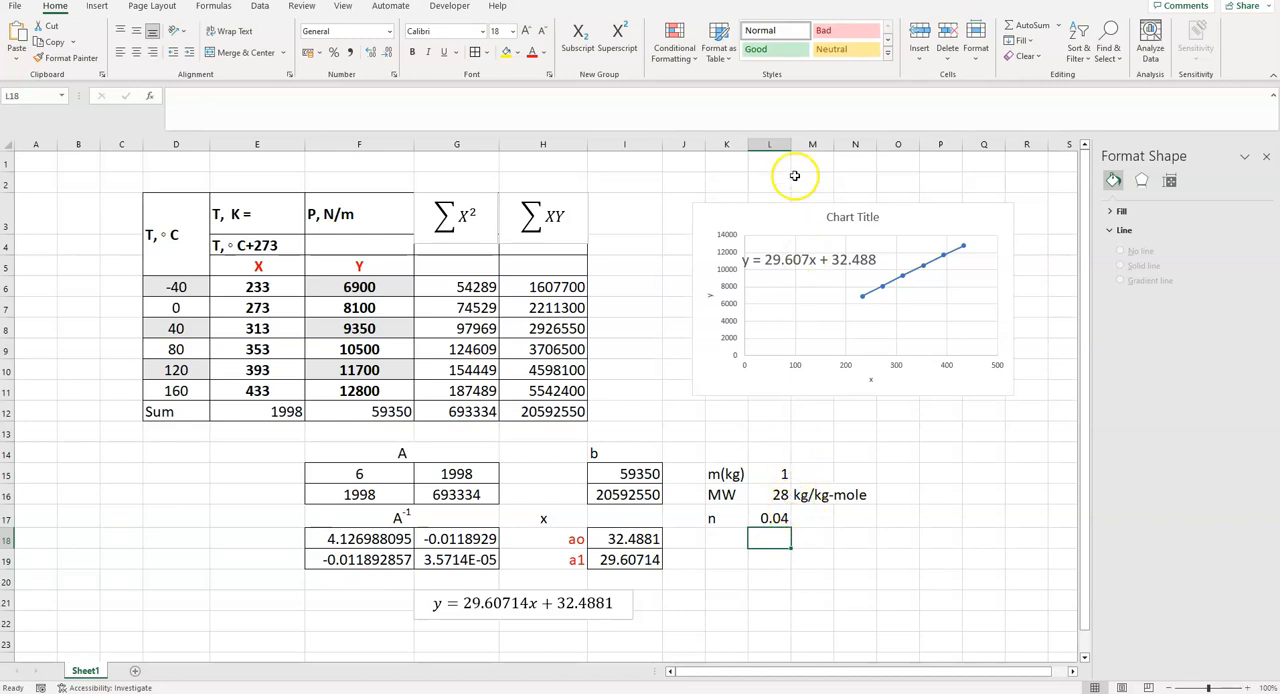
- Widen column L slightly and add the unit kg-mole in M17, copied from the unit text in M16
left_click_drag(791, 145, 809, 148)
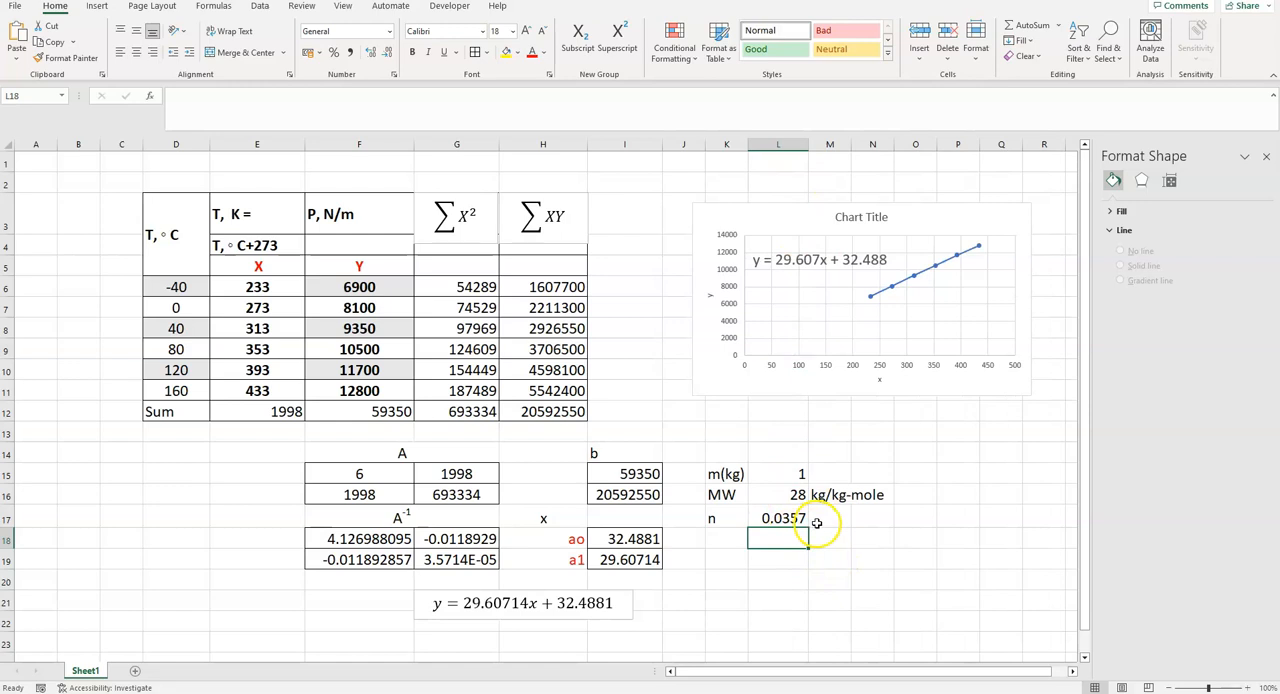
left_click(830, 517)
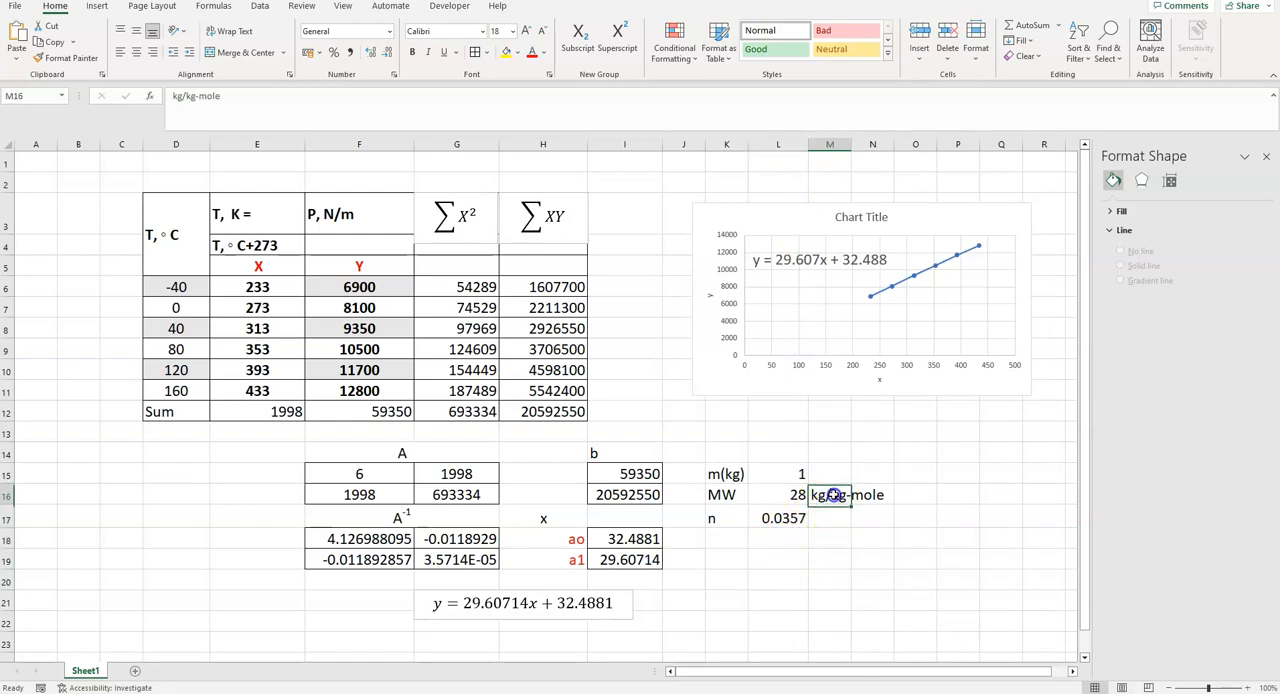
double_click(832, 495)
left_click_drag(832, 495, 960, 490)
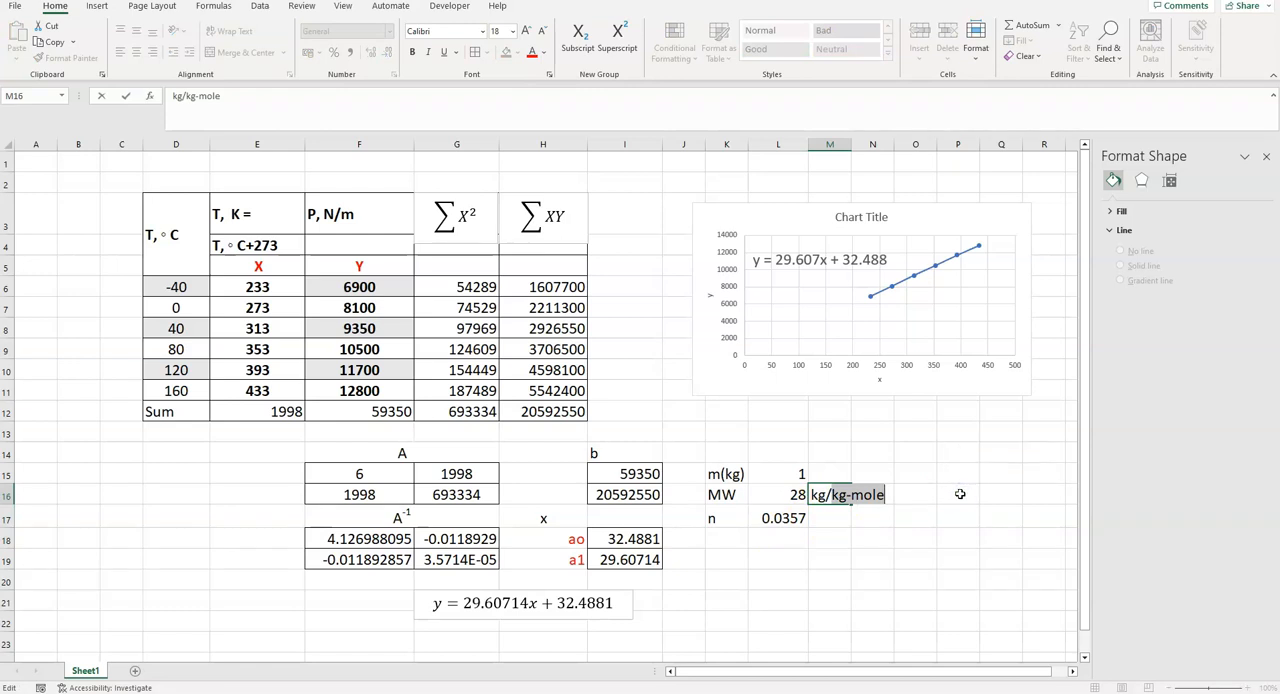
double_click(827, 517)
key("ctrl+v")
left_click(917, 518)
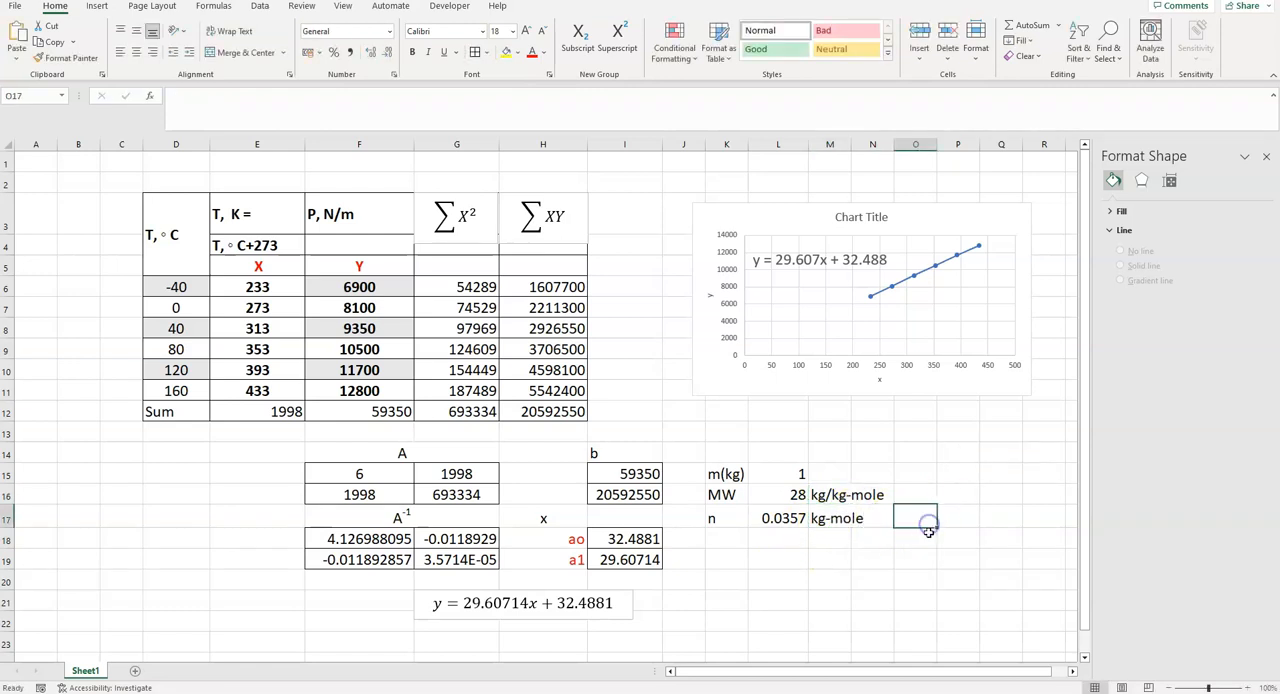
- Convert the kg-mole amount to g-moles in L18 with the formula =L17*1000
left_click(778, 538)
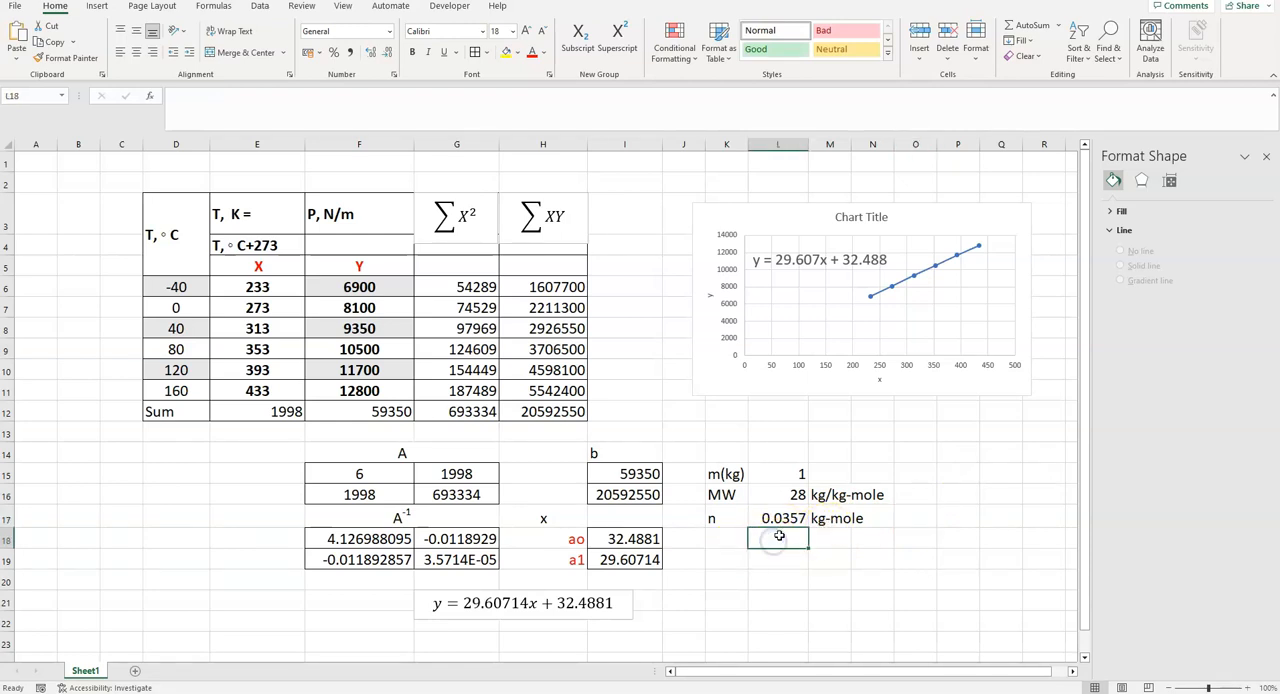
type("=")
left_click(782, 517)
left_click(792, 522)
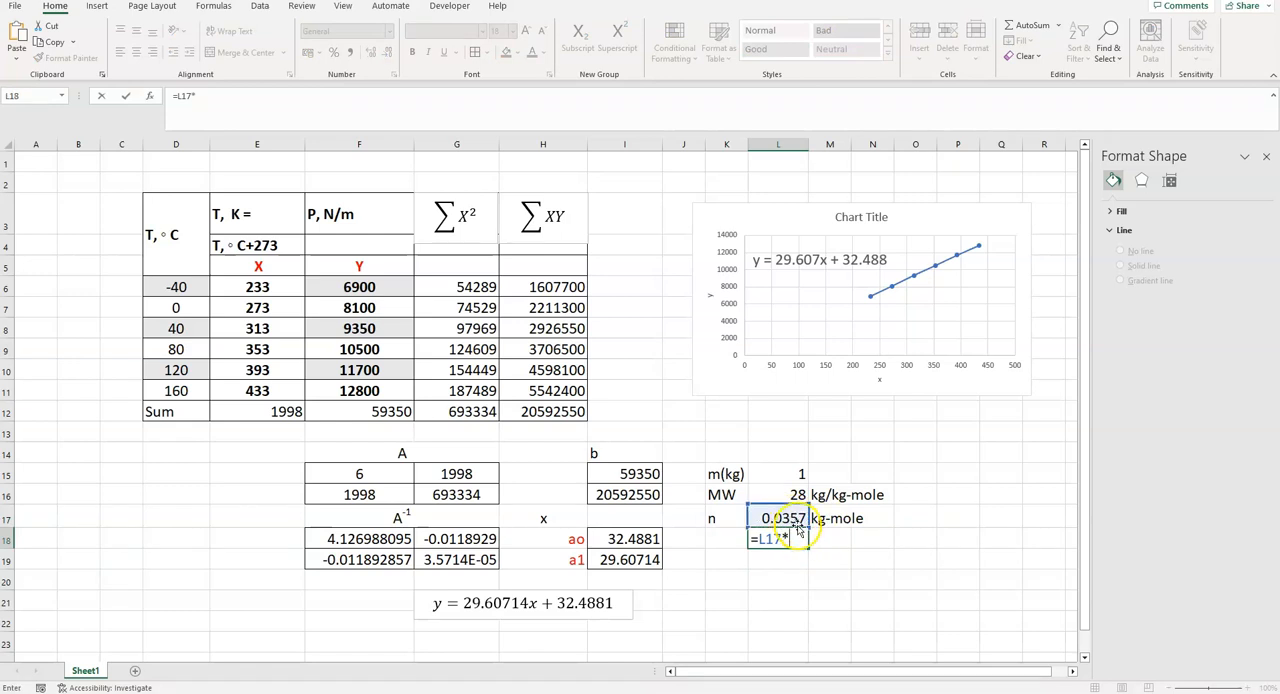
type("1000")
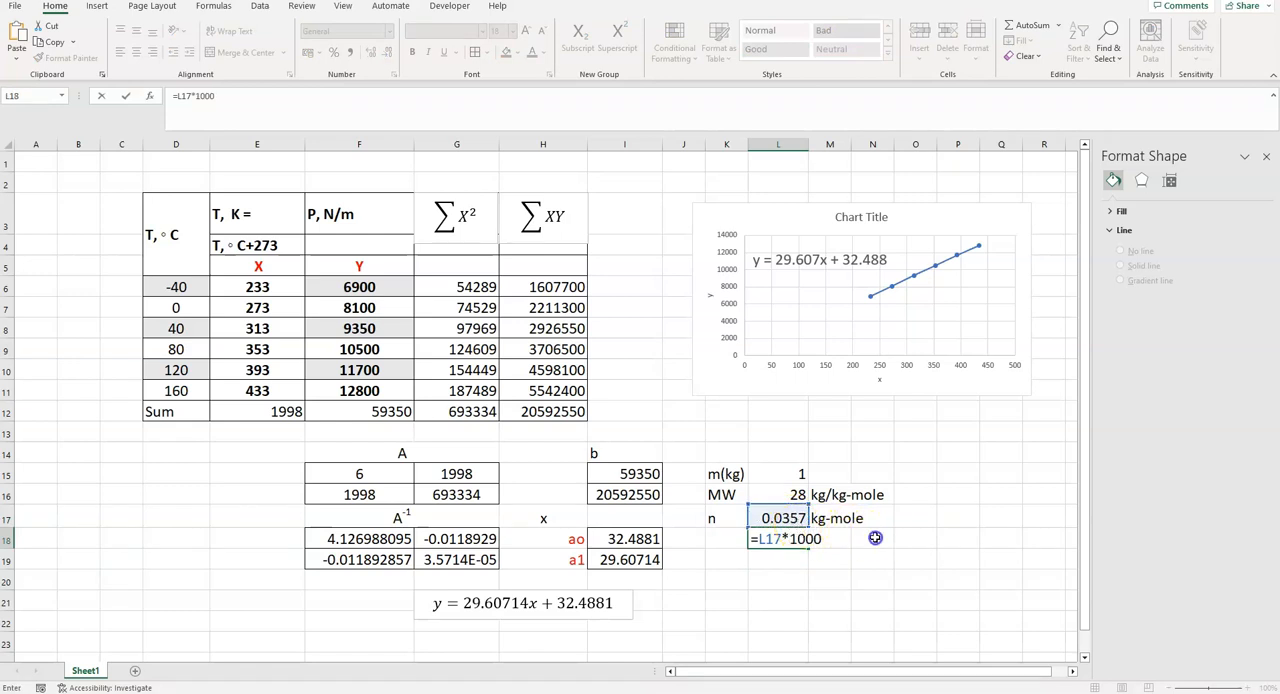
left_click(872, 540)
- Add the unit g-mole in M18, copied from part of the unit text in M17
left_click(830, 520)
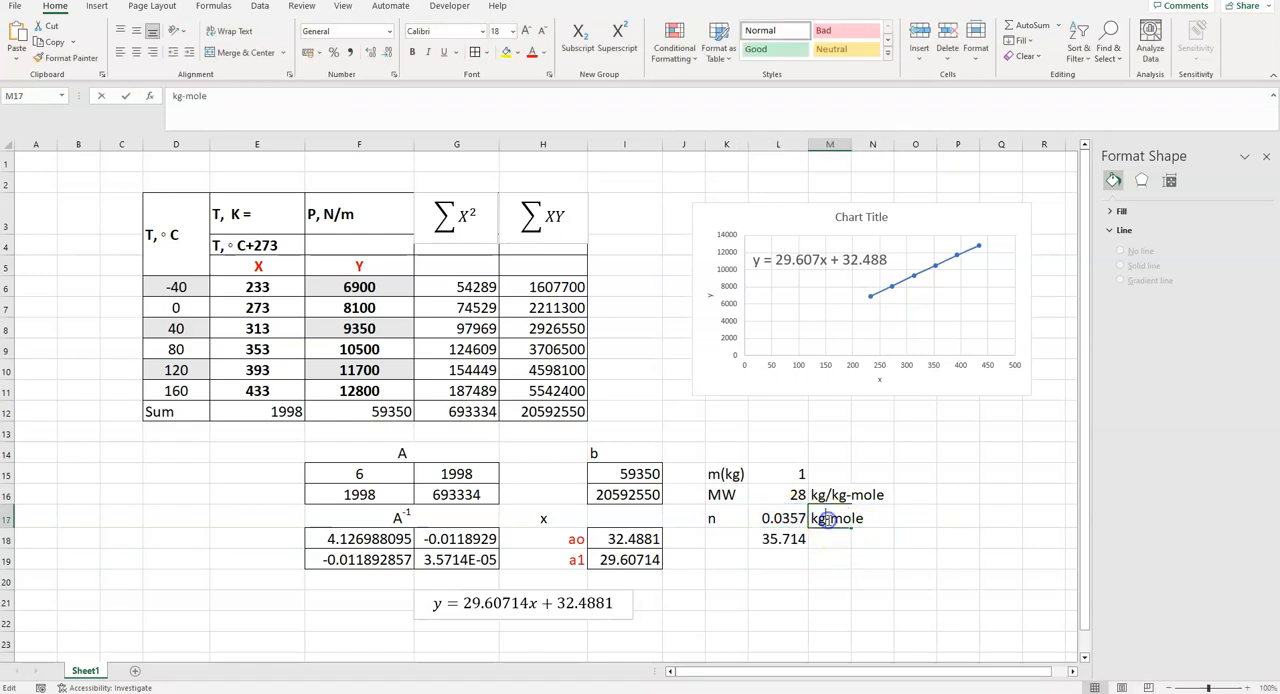
double_click(828, 520)
left_click_drag(812, 519, 860, 518)
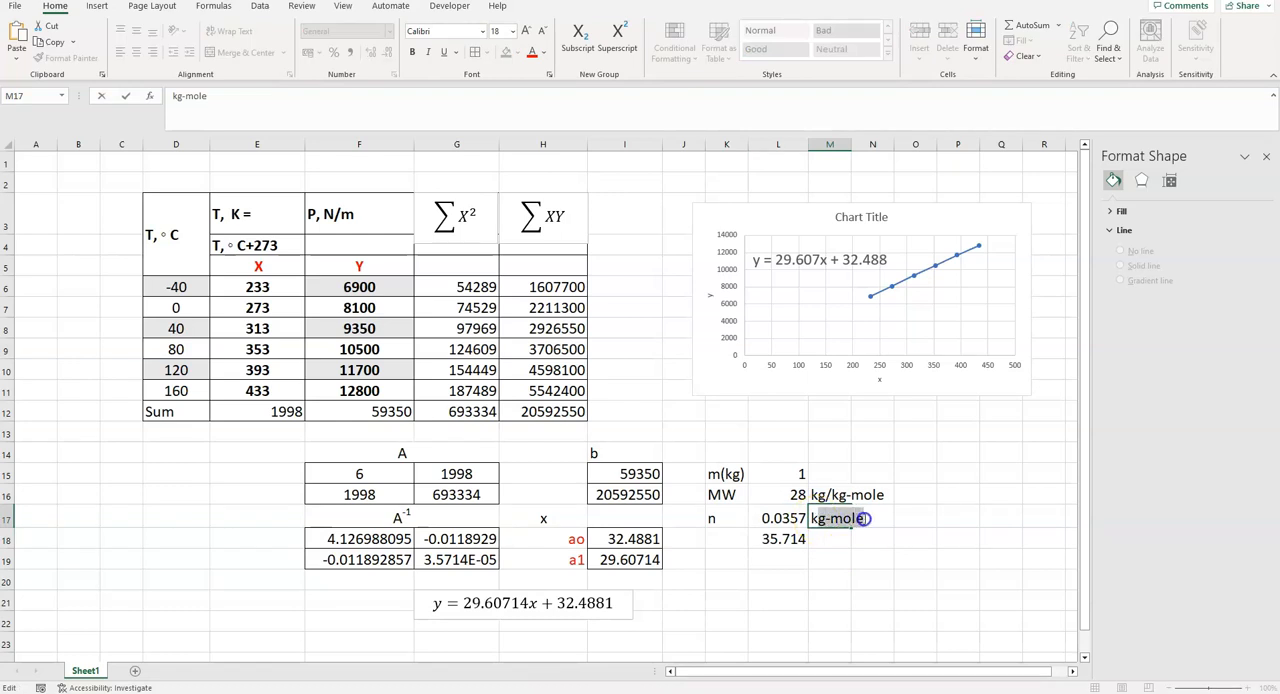
left_click(833, 540)
double_click(833, 540)
key("ctrl+v")
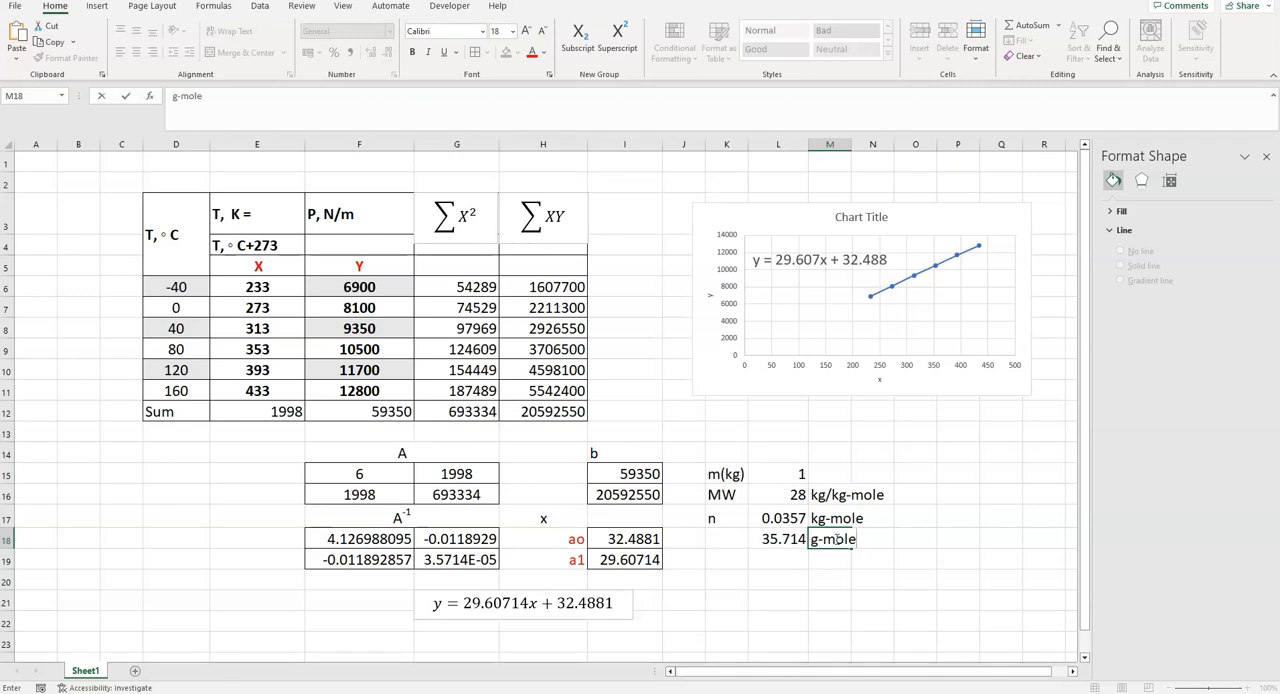
left_click(934, 533)
- Label cell K19 as V, enter 10 in L19 and add the unit m3 in M19 with the 3 as superscript
left_click(731, 563)
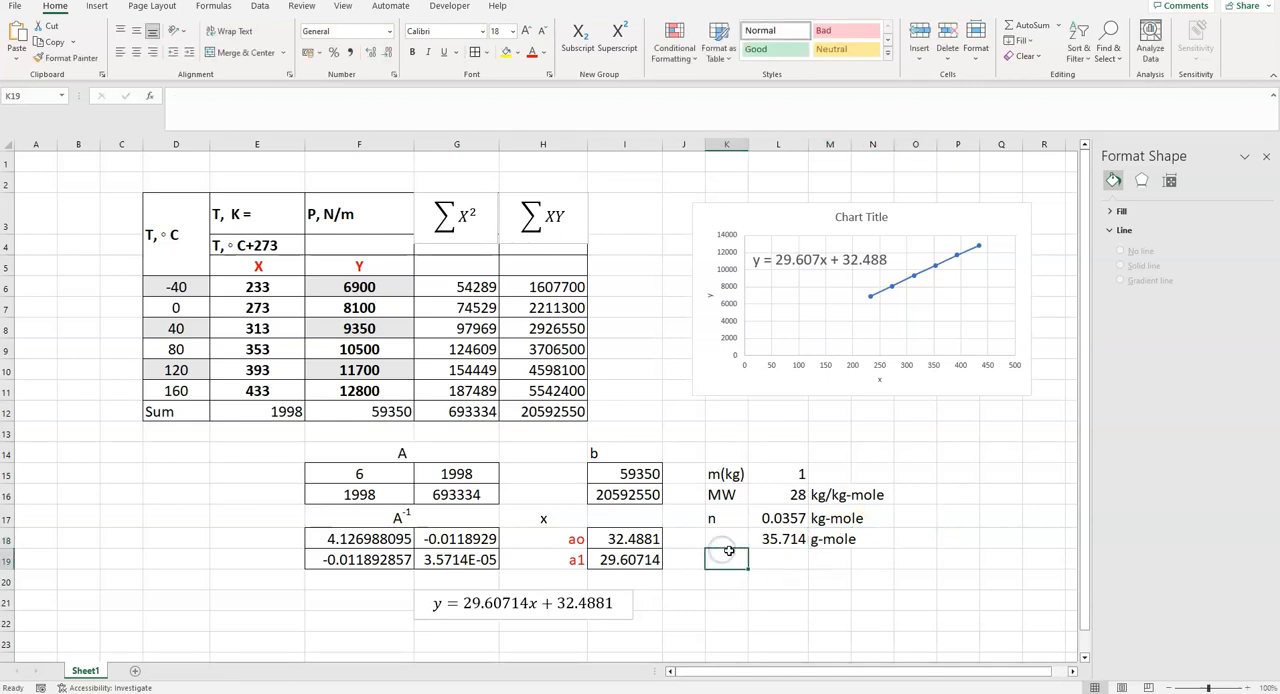
type("V")
left_click(779, 560)
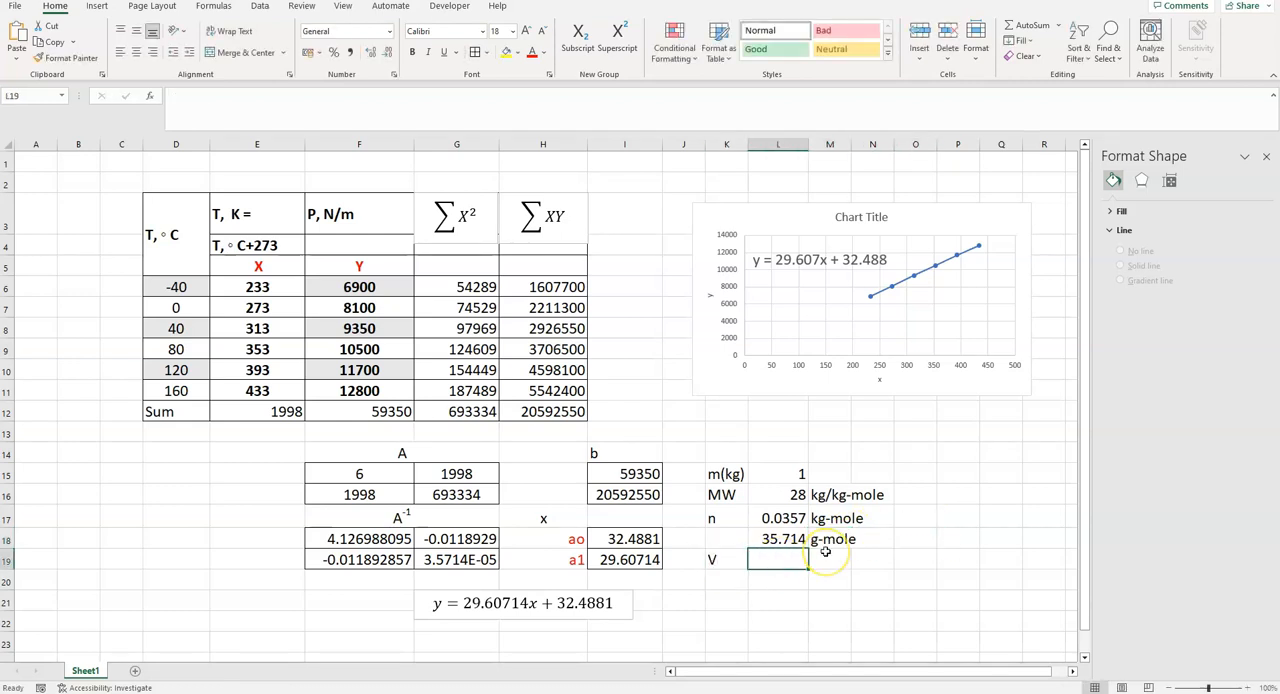
type("10")
left_click(829, 557)
type("m3")
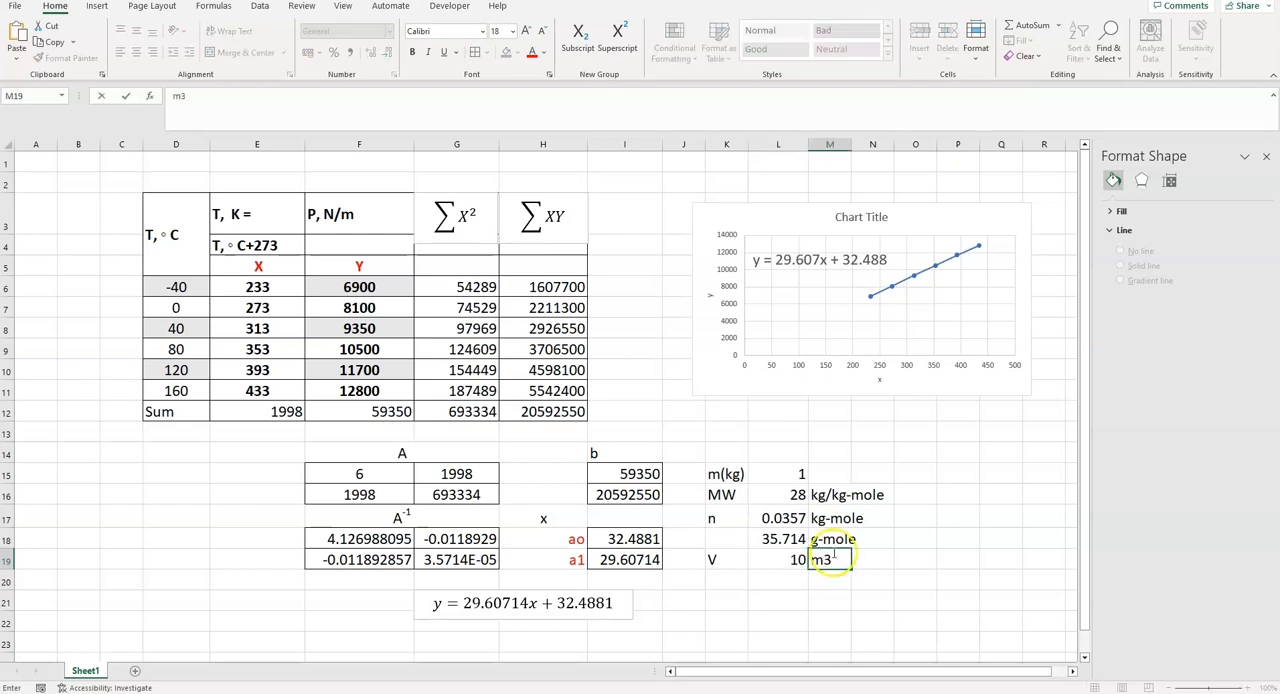
left_click_drag(835, 559, 826, 560)
left_click(626, 50)
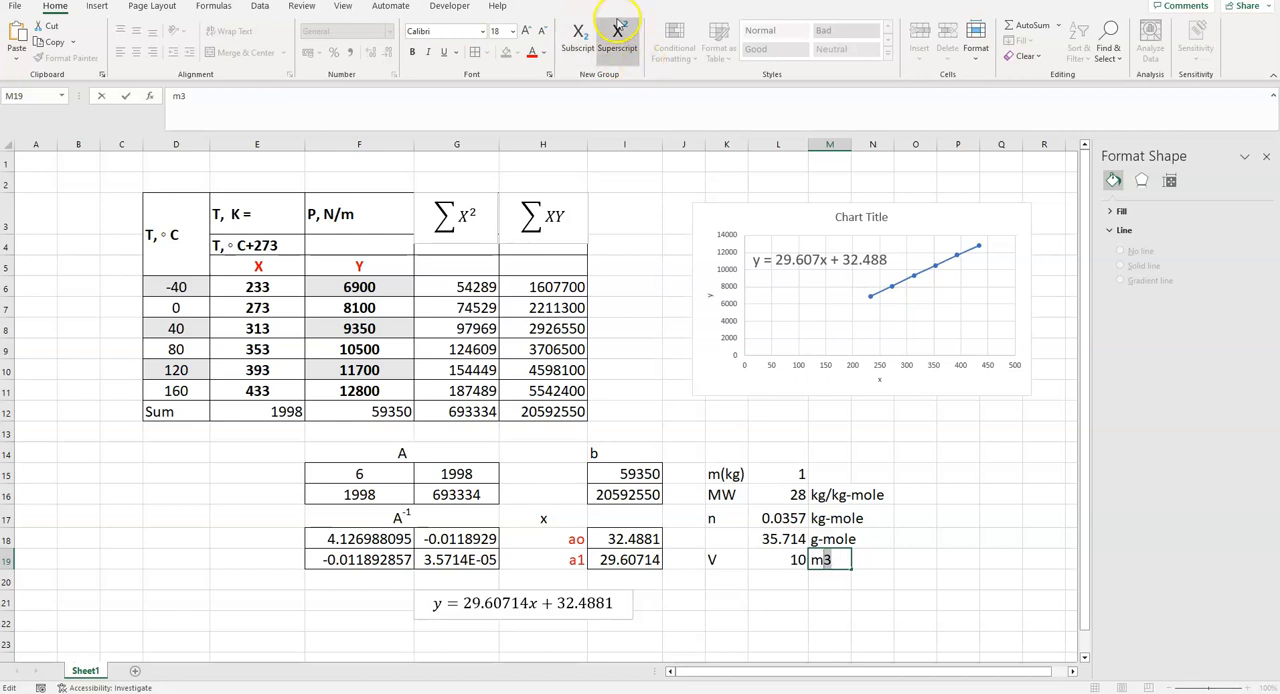
left_click(1002, 496)
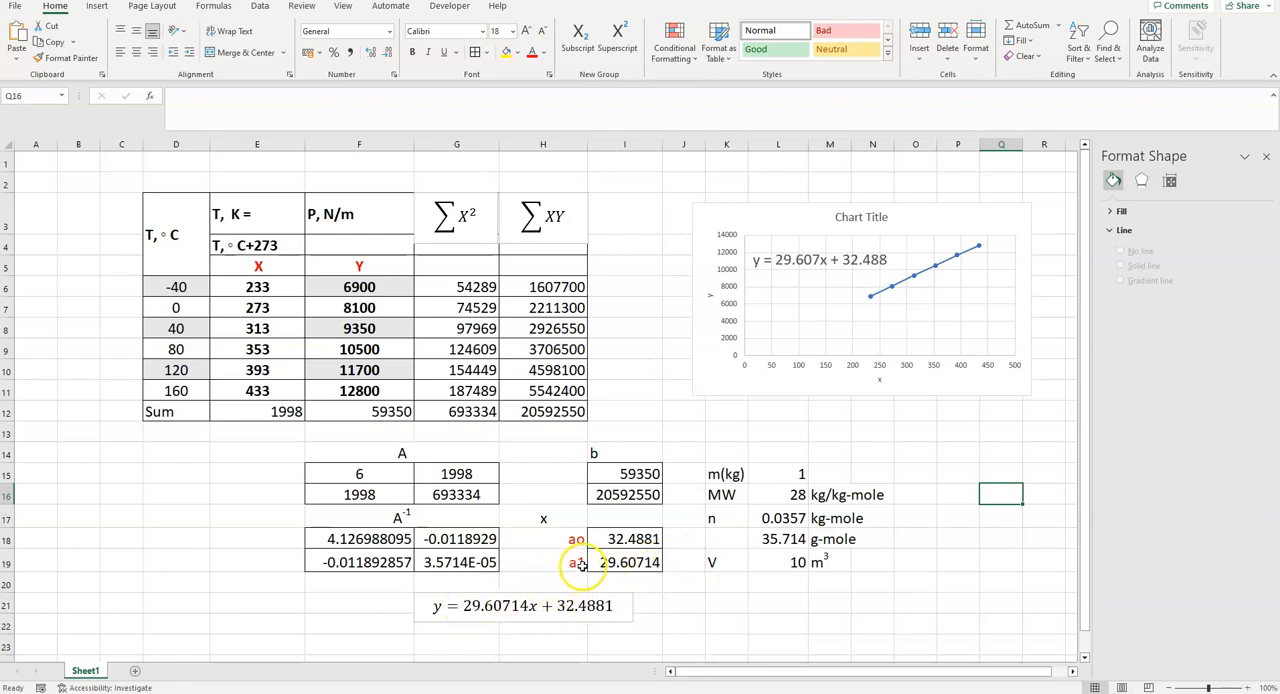
- Write the slope relation in row 20, with a1= in K20 and nR/V in L20
left_click(738, 585)
type("a1")
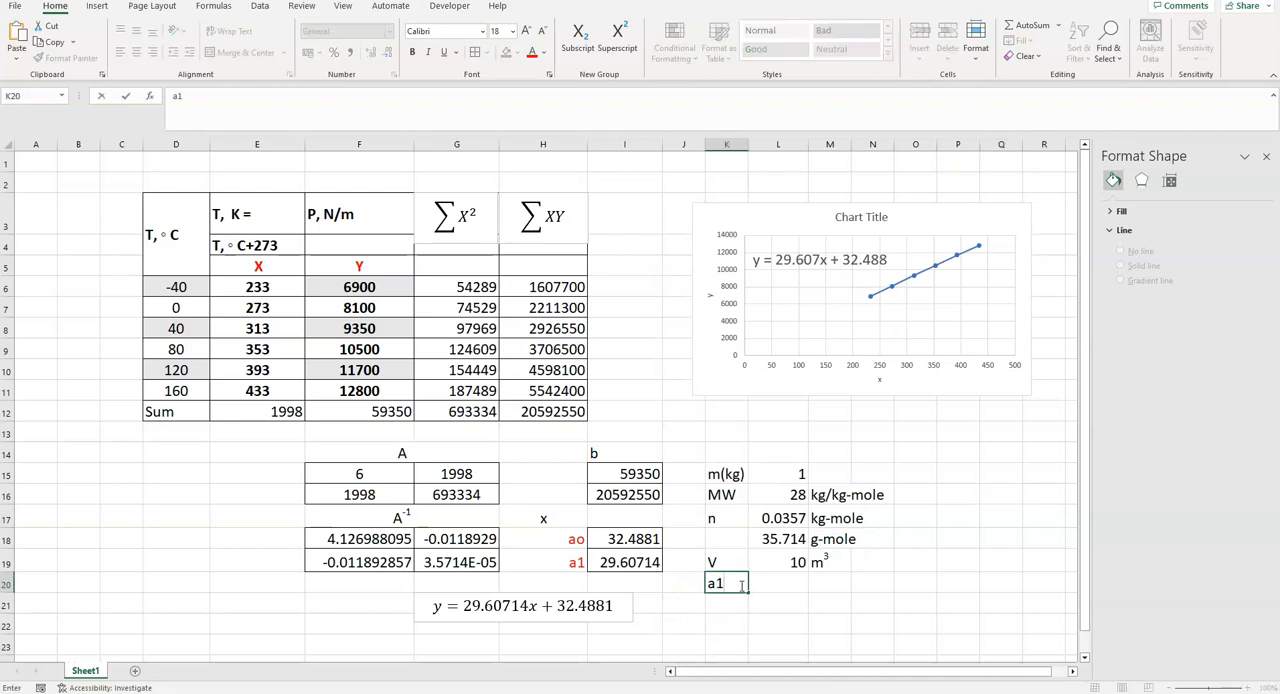
left_click(765, 584)
type("nR")
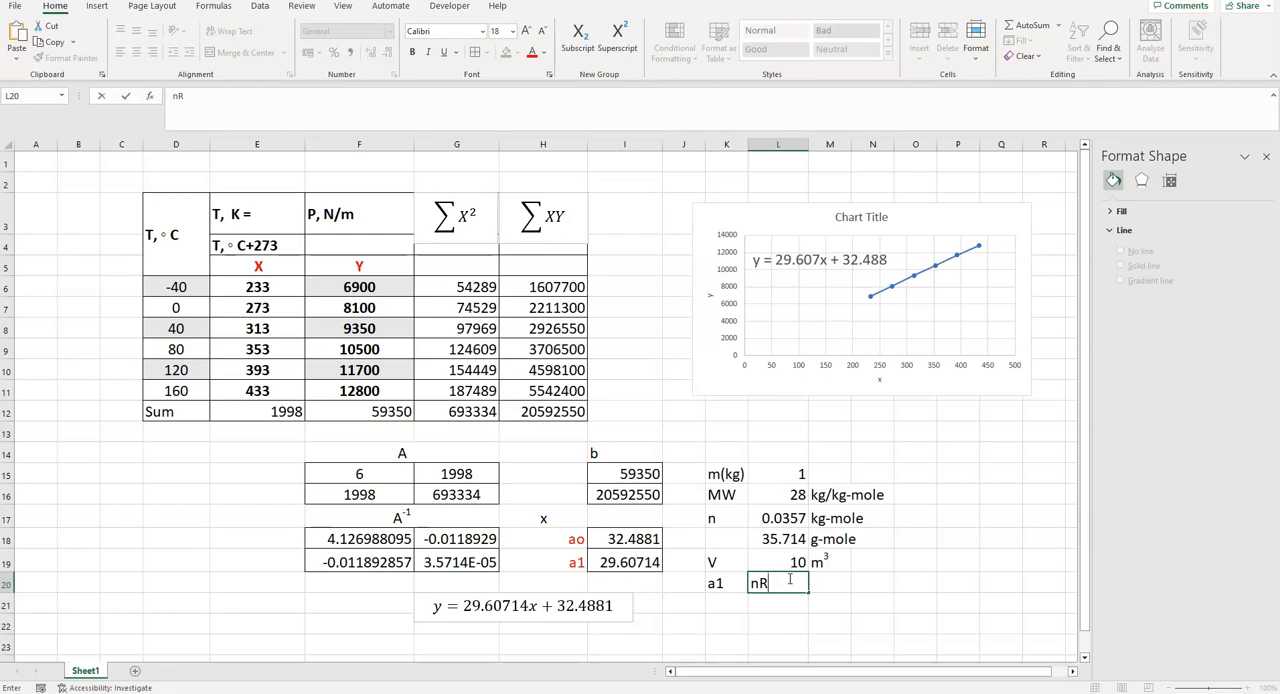
type("/V")
double_click(733, 583)
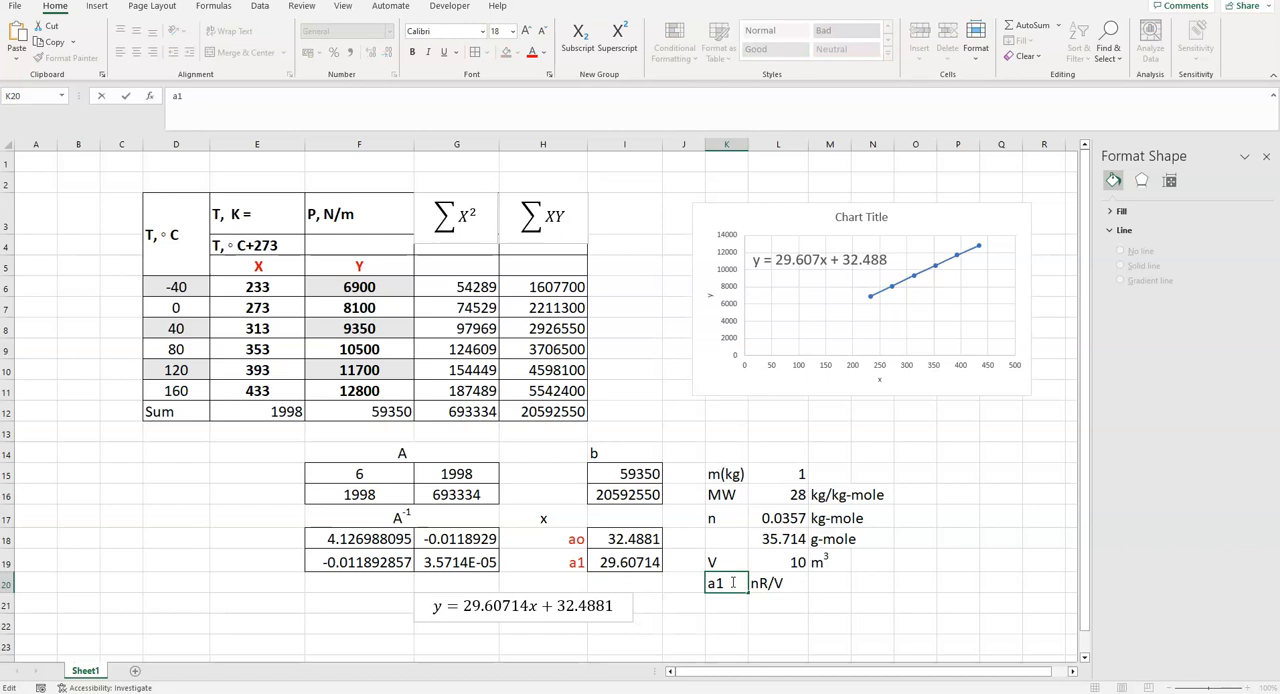
key("Return")
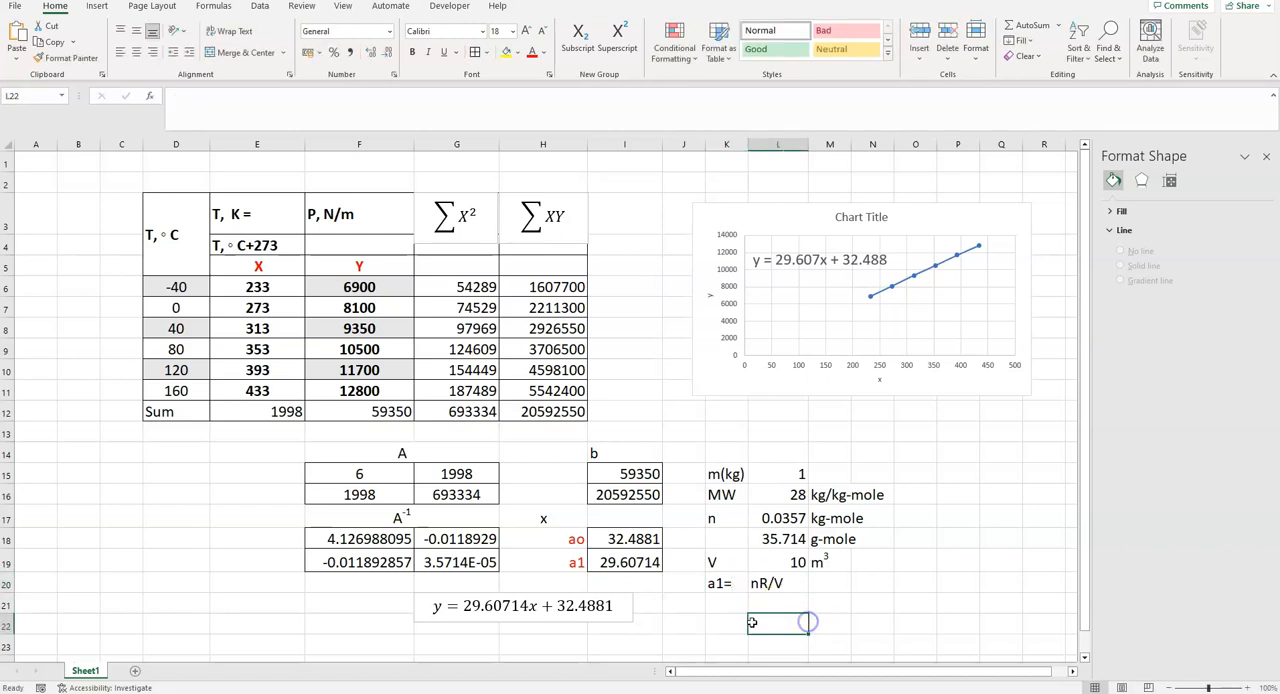
- Label cell K21 as R= and calculate the gas constant in L21 from the slope, volume and g-moles, =I19*L19/L18
type("R=")
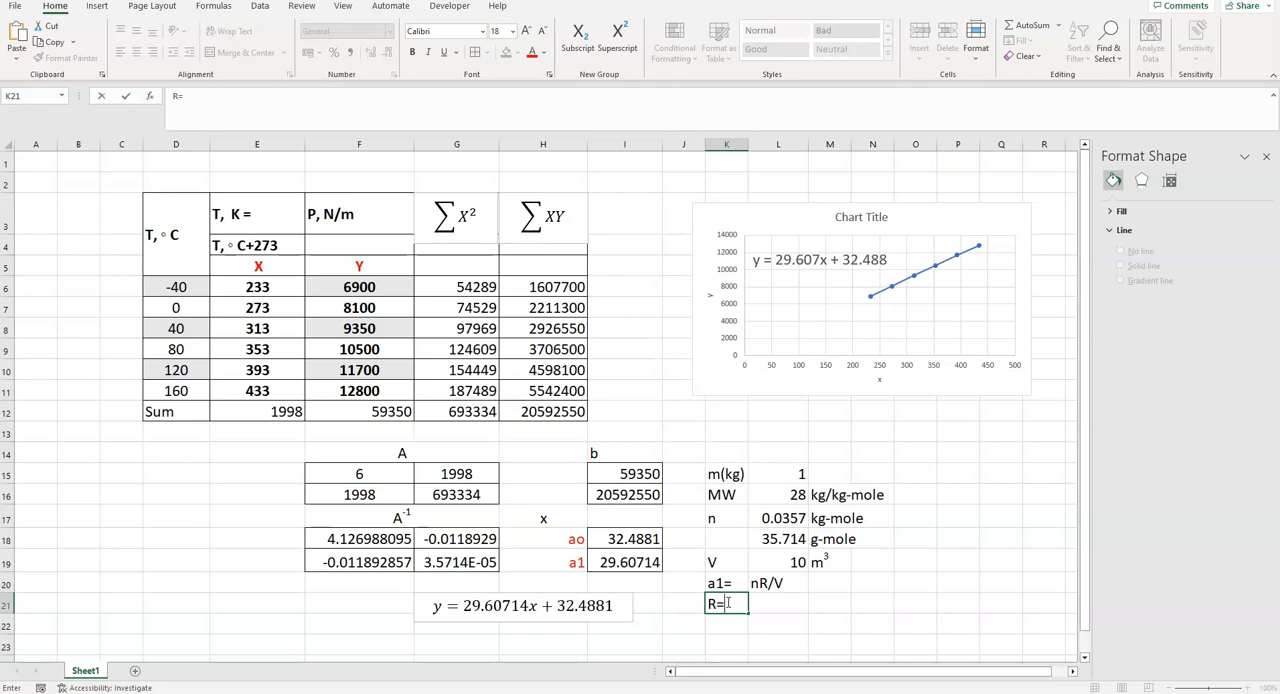
left_click(761, 611)
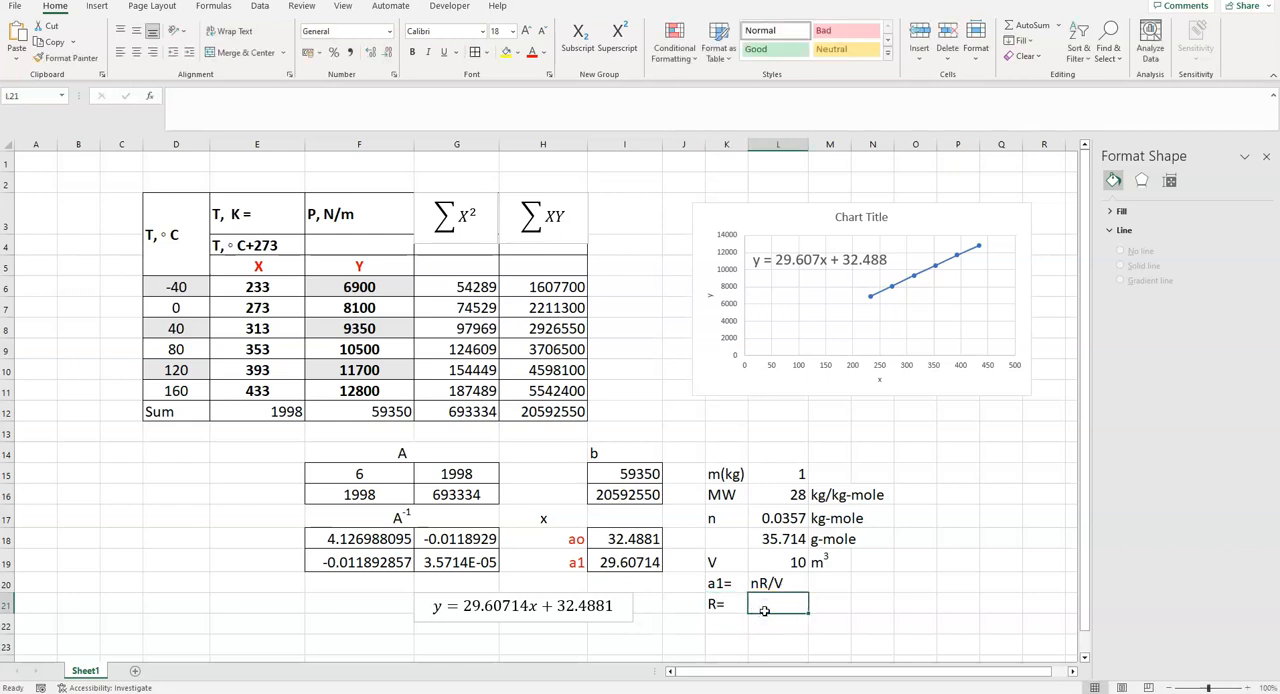
type("=")
left_click(604, 562)
type("*")
left_click(785, 562)
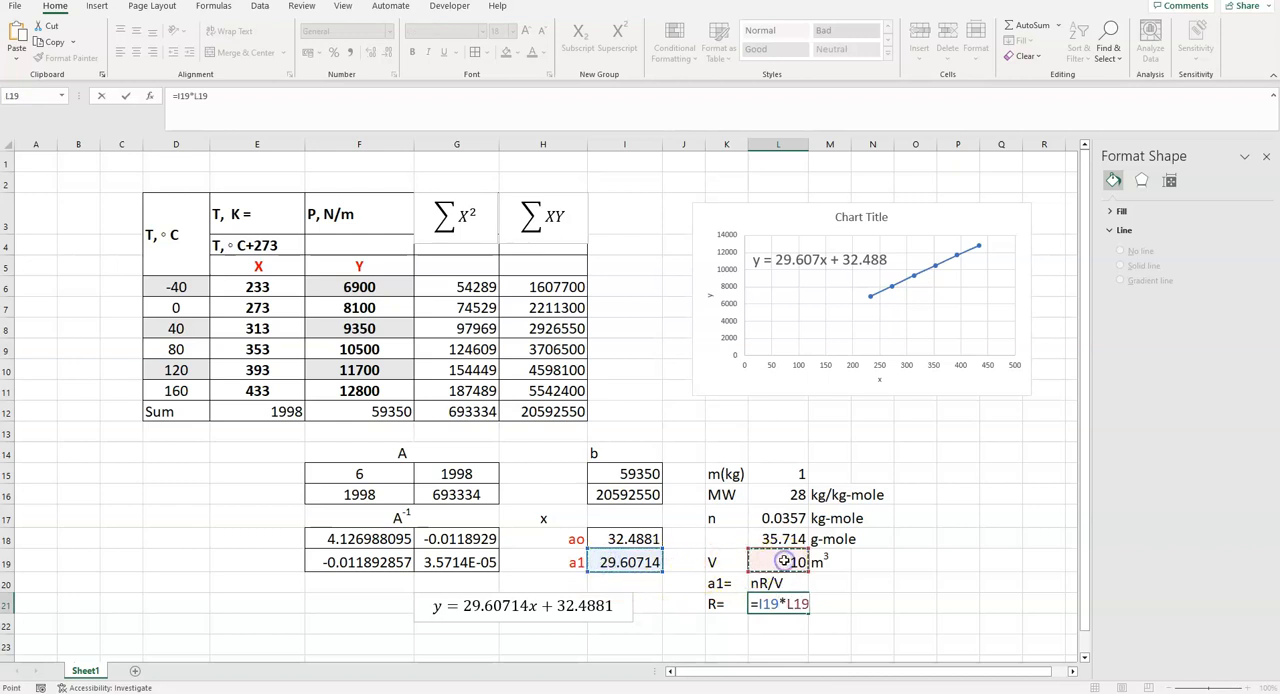
type("/")
left_click(785, 541)
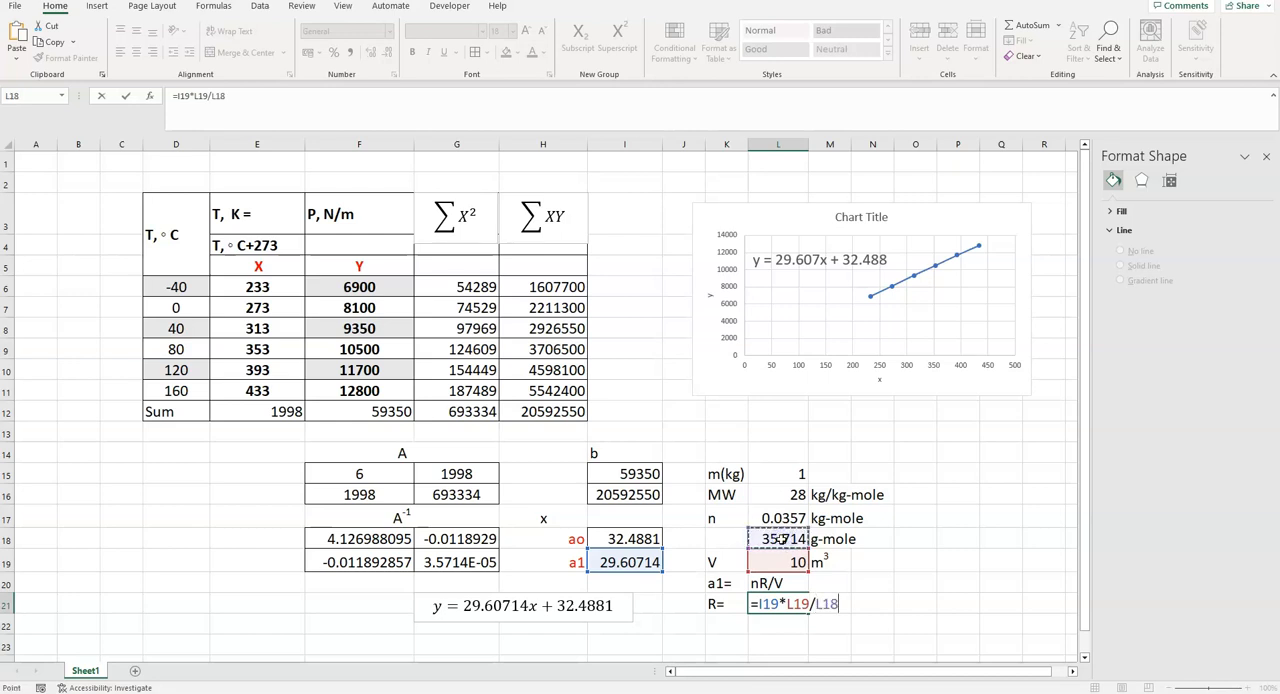
key("Return")
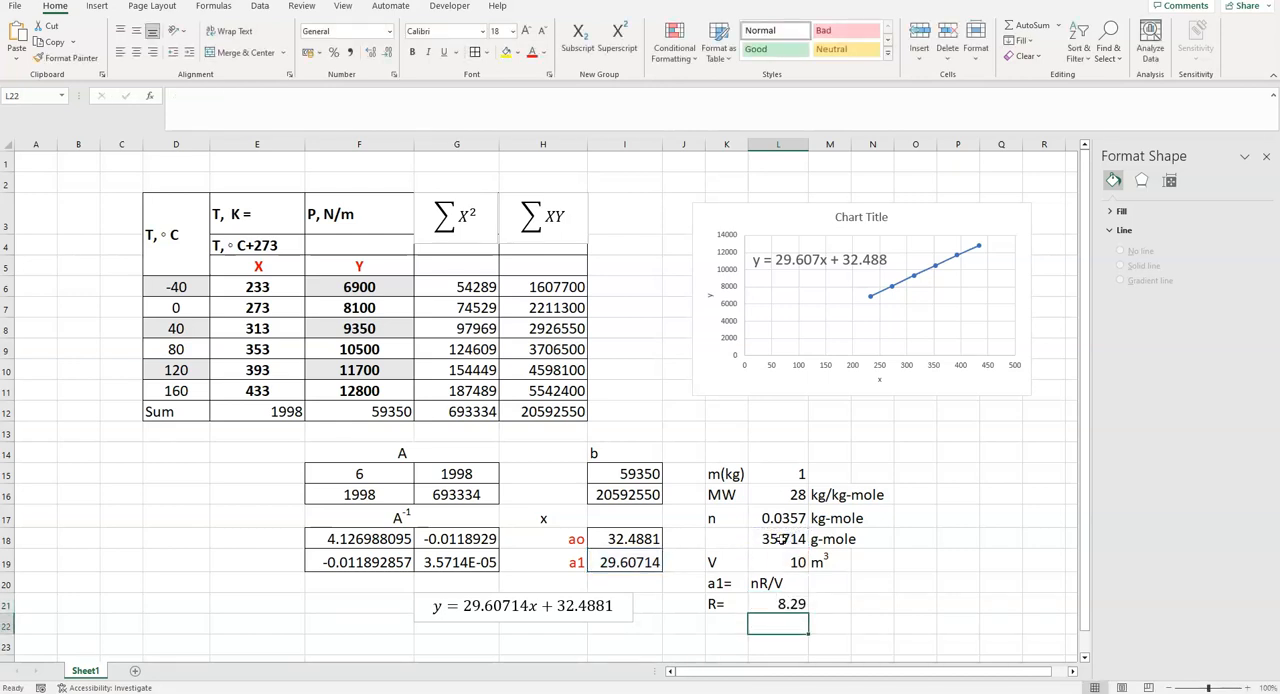
- Widen column L further and add the unit pascal.m3/(gmole.k) for the gas constant in M21
left_click_drag(808, 146, 833, 148)
left_click(852, 604)
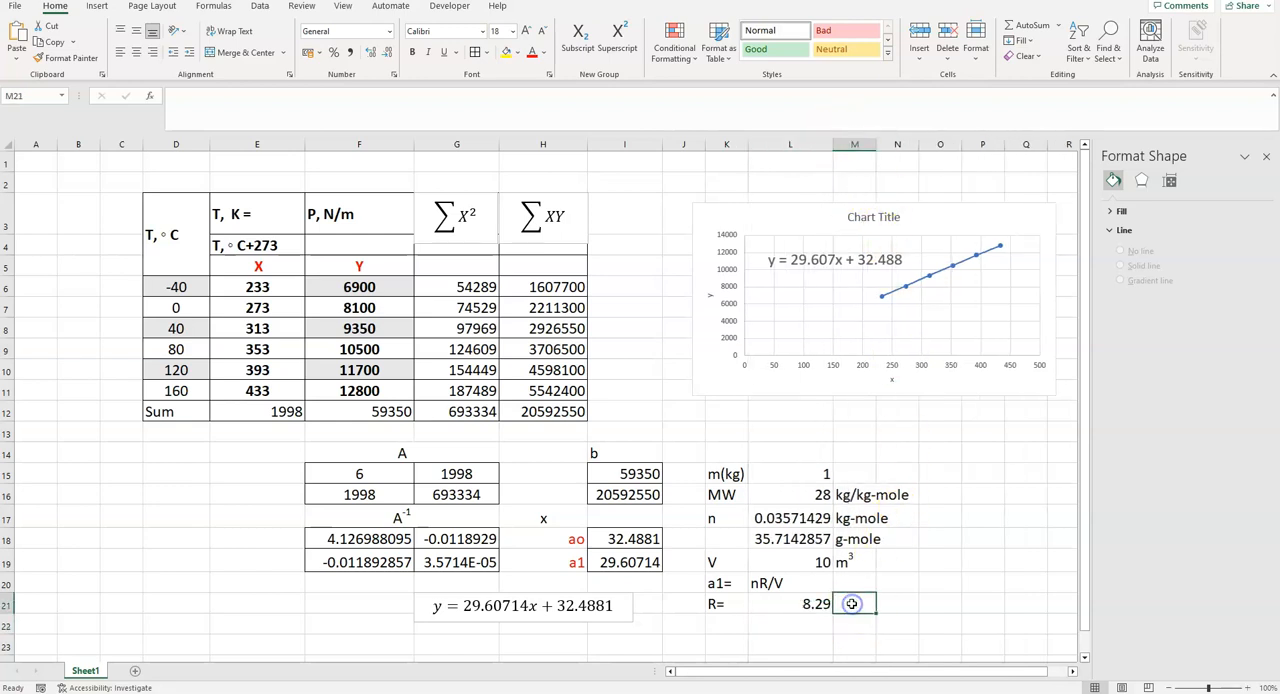
double_click(853, 601)
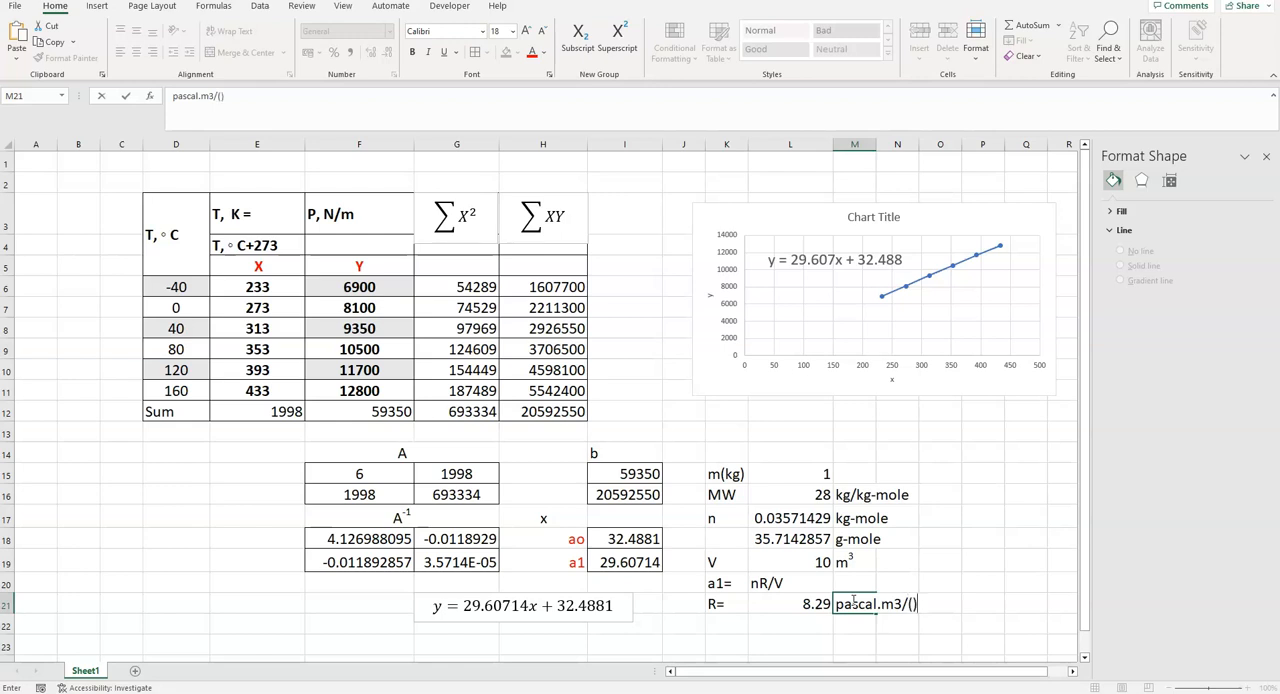
key("Left")
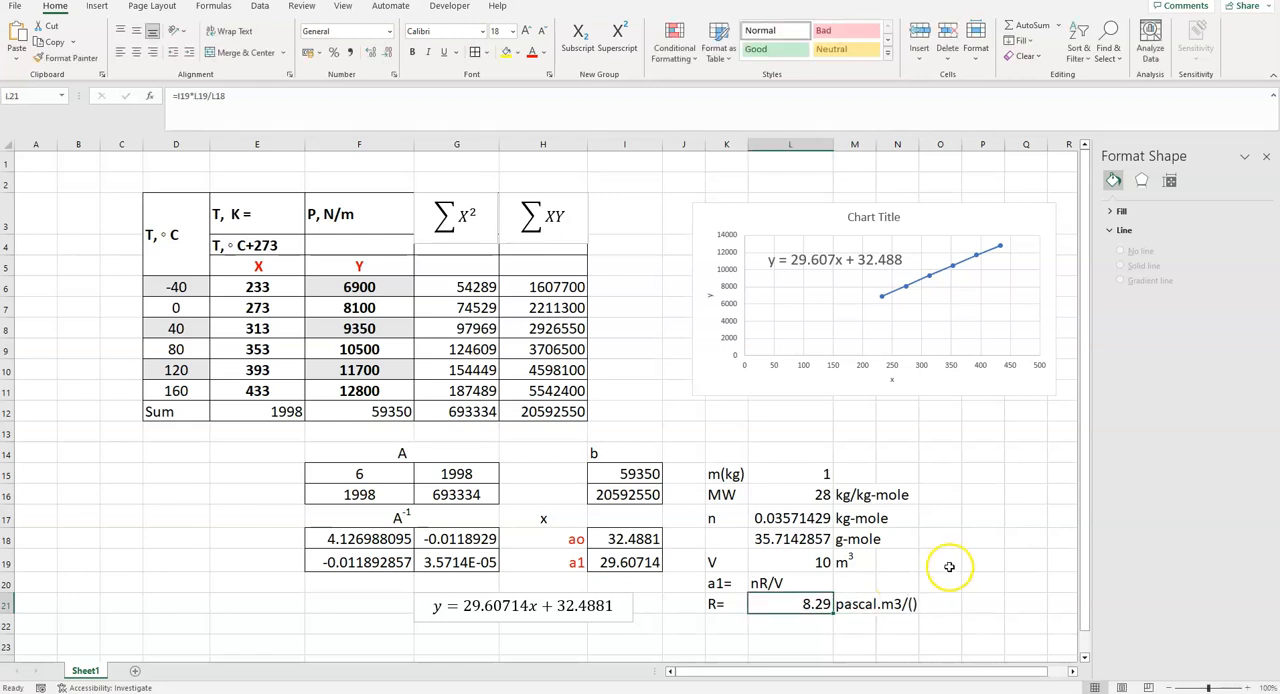
double_click(906, 605)
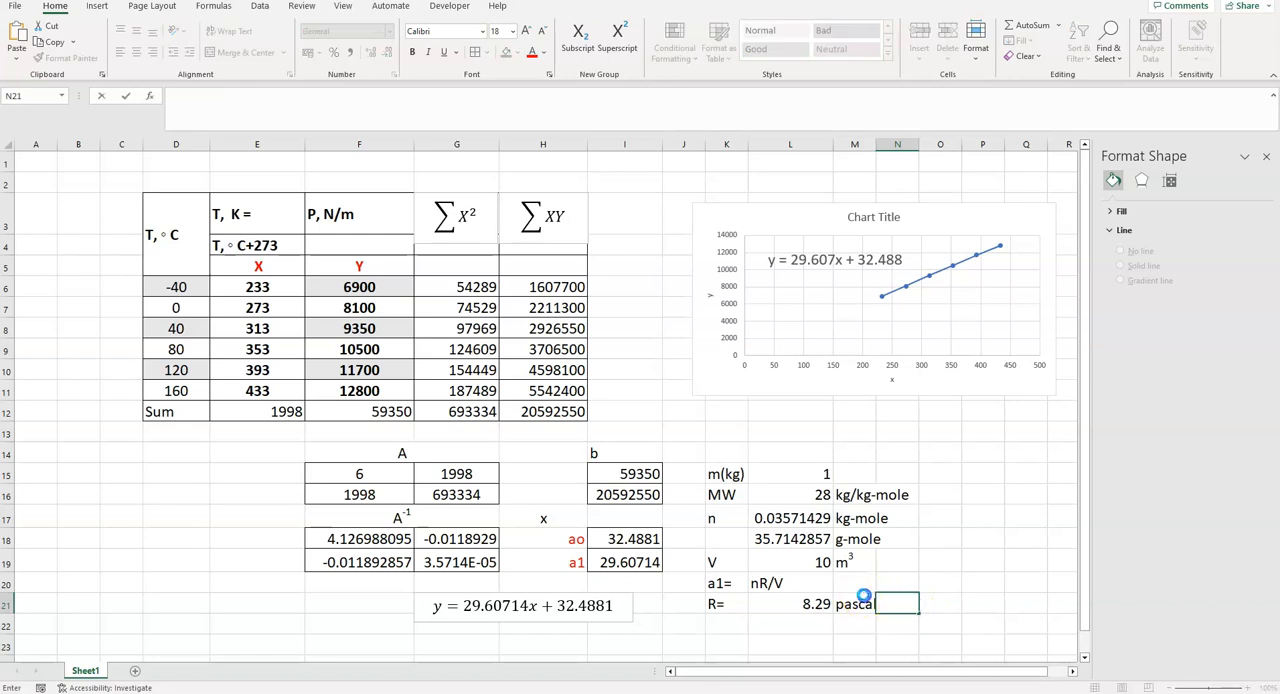
left_click(870, 605)
double_click(874, 605)
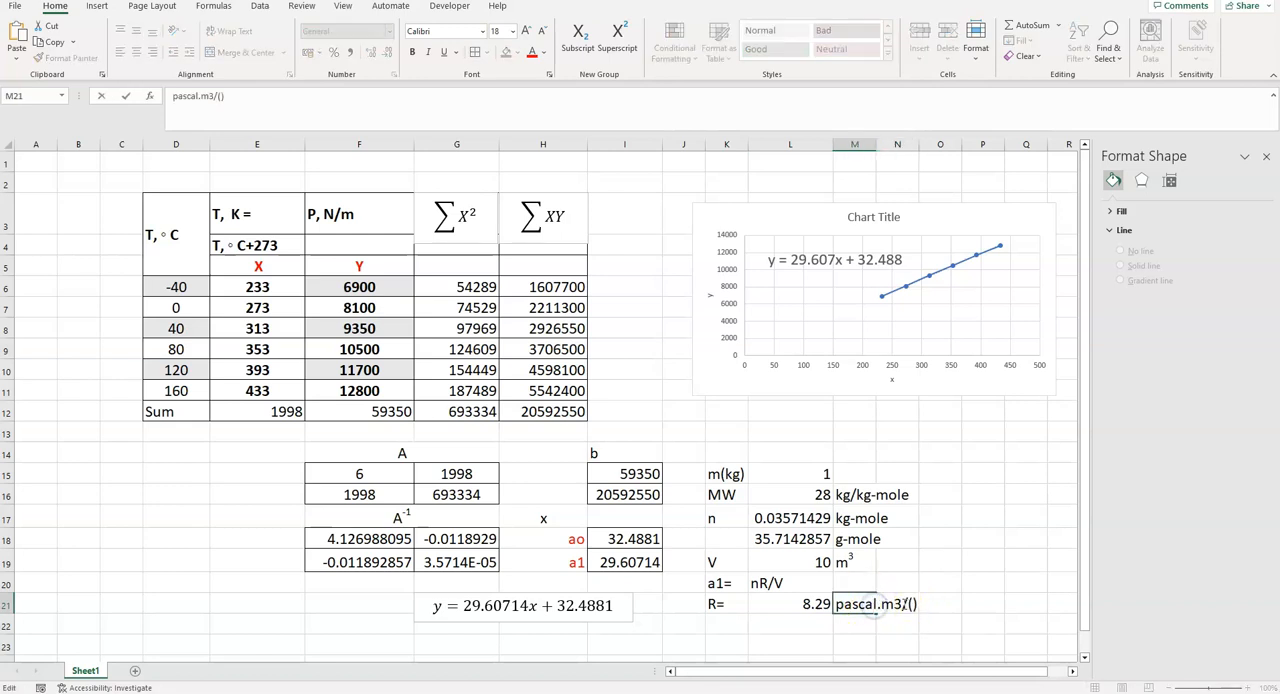
left_click(912, 605)
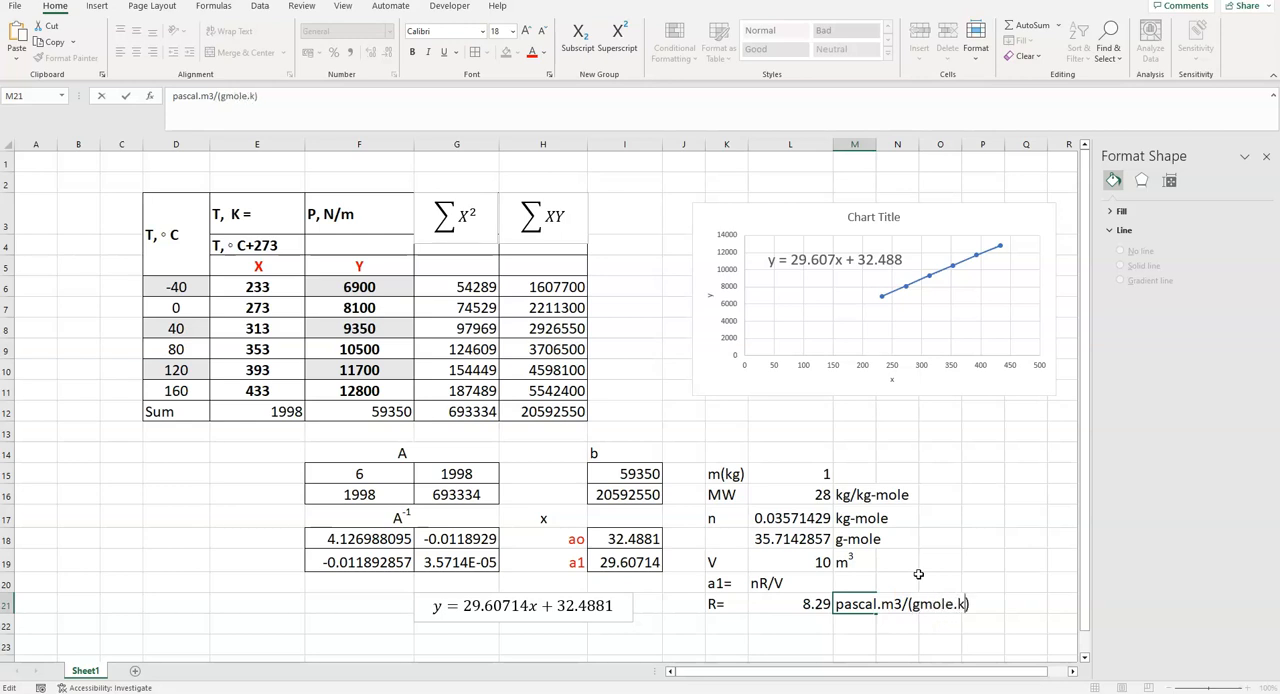
left_click(980, 565)
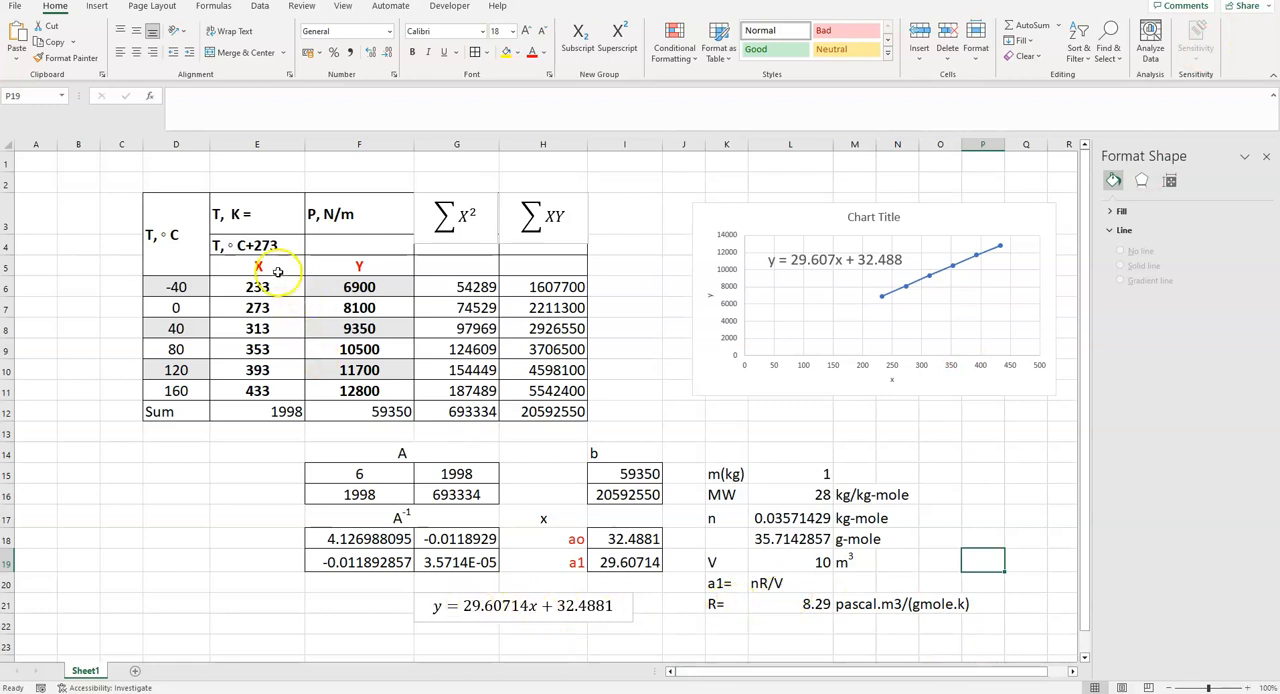
- Label cell I5 as yp for the predicted y values
left_click(623, 260)
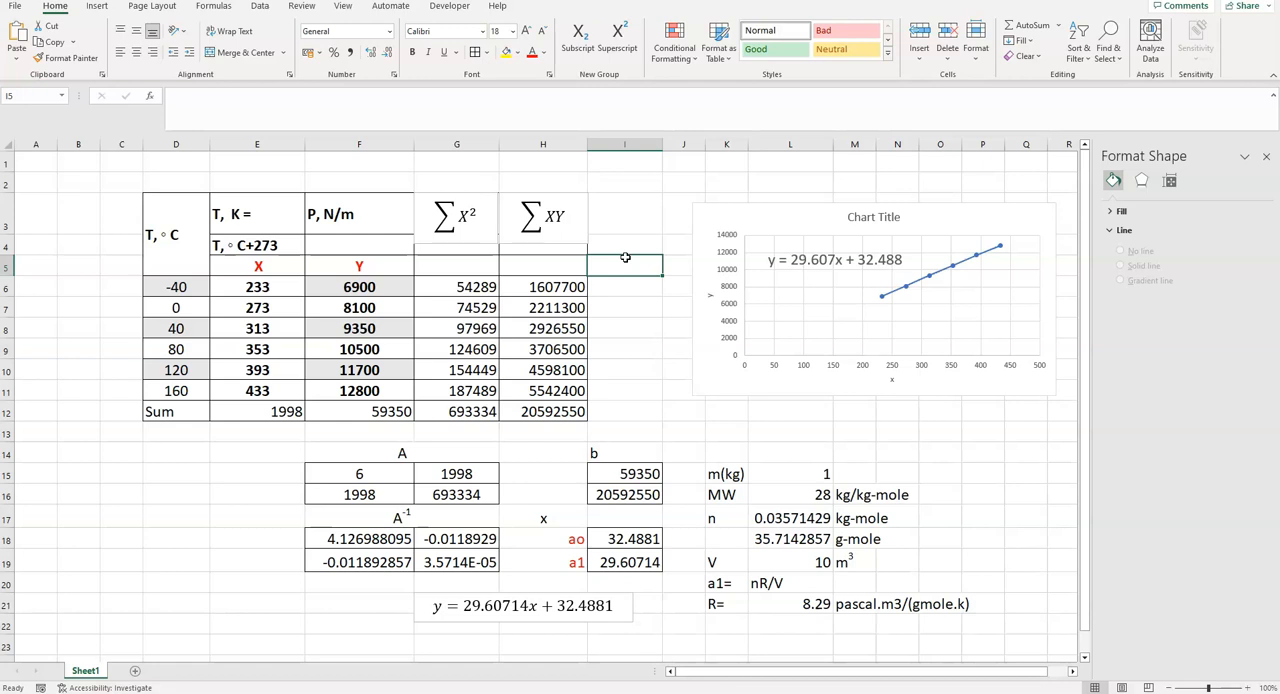
type("y")
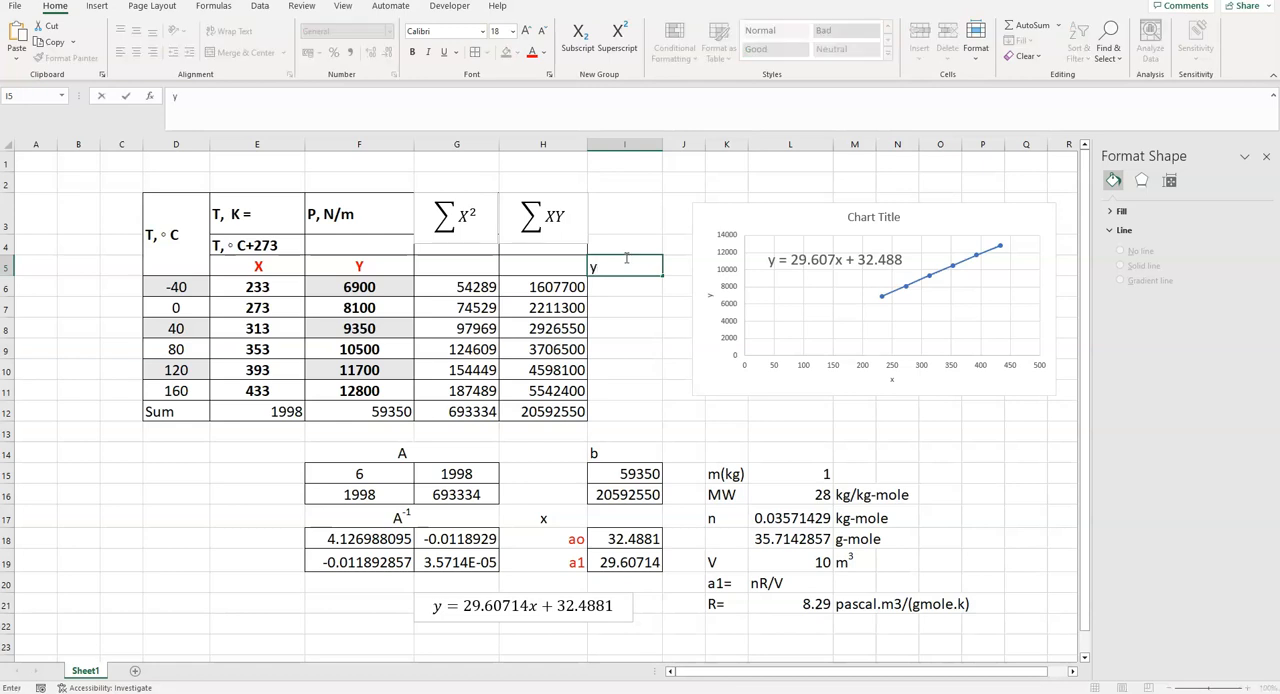
type("p")
- Calculate the first predicted value in I6 from the regression line, =29.60714*E6+$I$18, with the intercept reference absolute
left_click(620, 284)
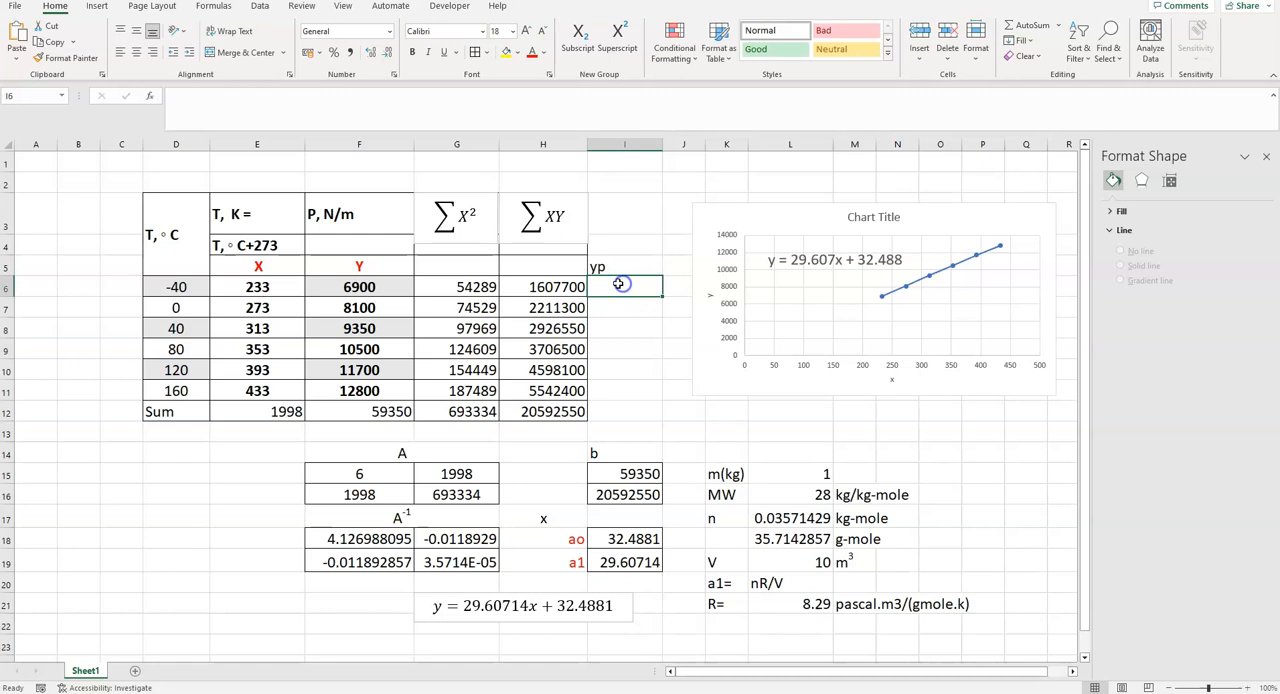
type("=29.607")
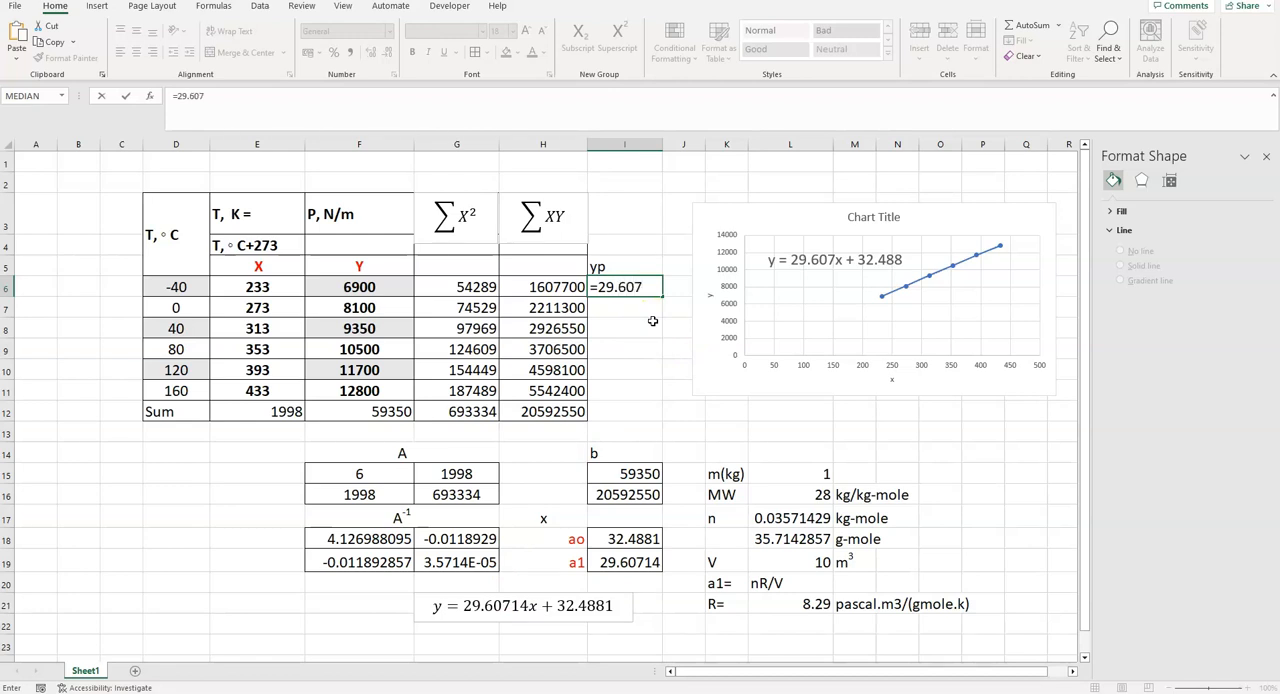
type("14*")
left_click(258, 289)
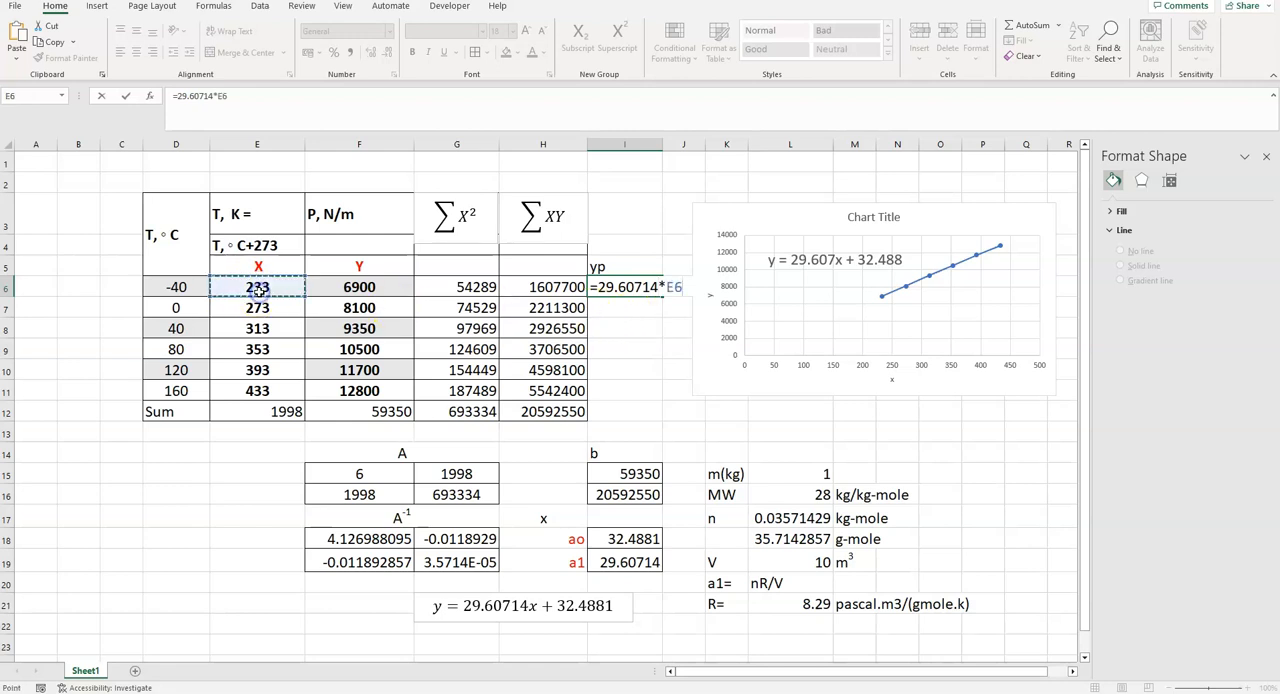
type("+")
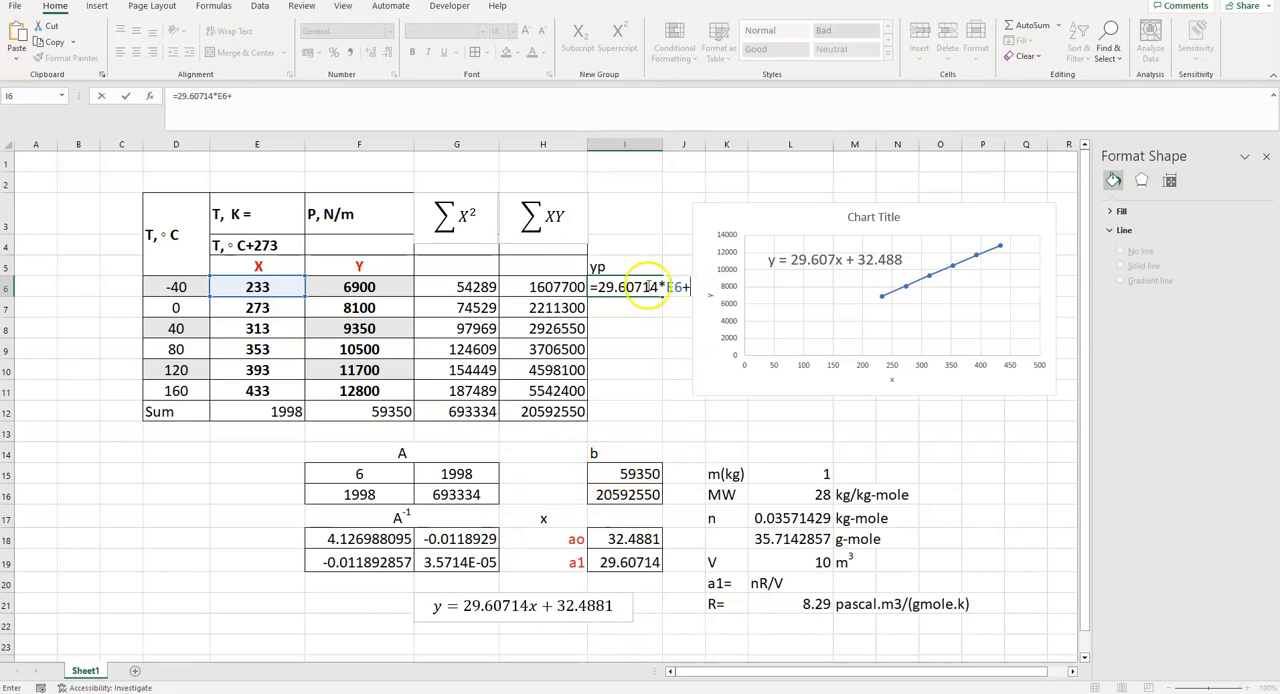
left_click(632, 538)
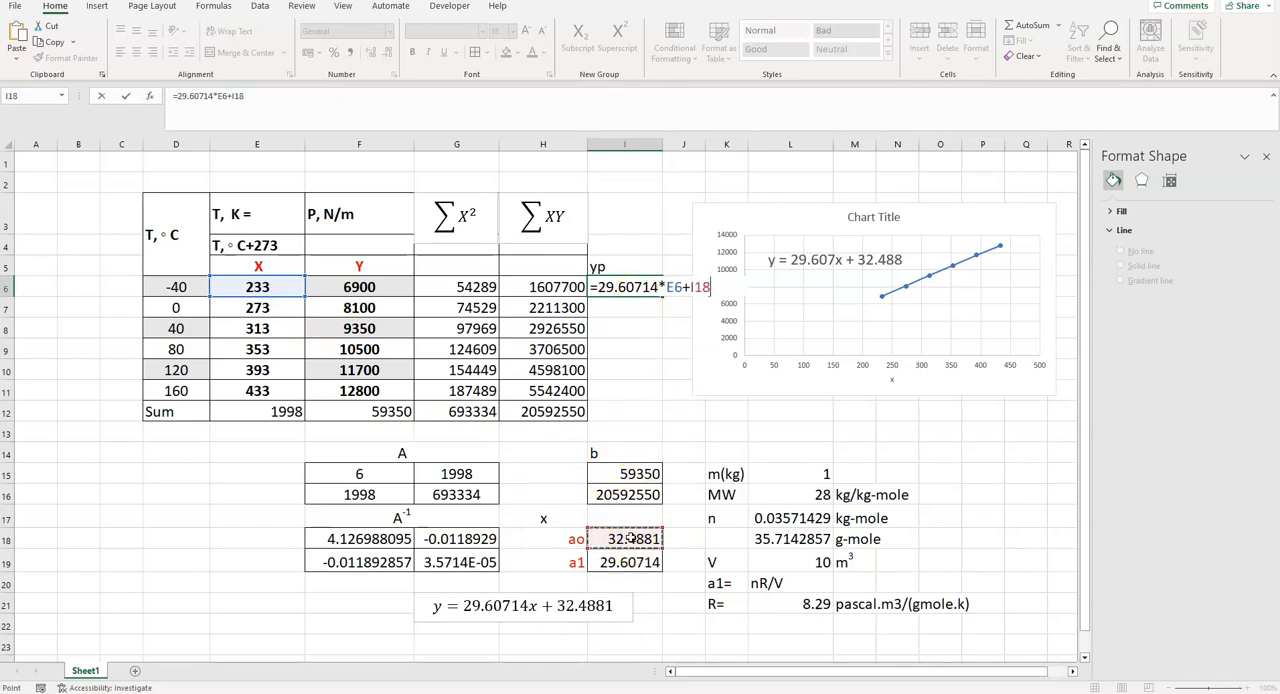
left_click(689, 287)
type("$")
left_click(704, 288)
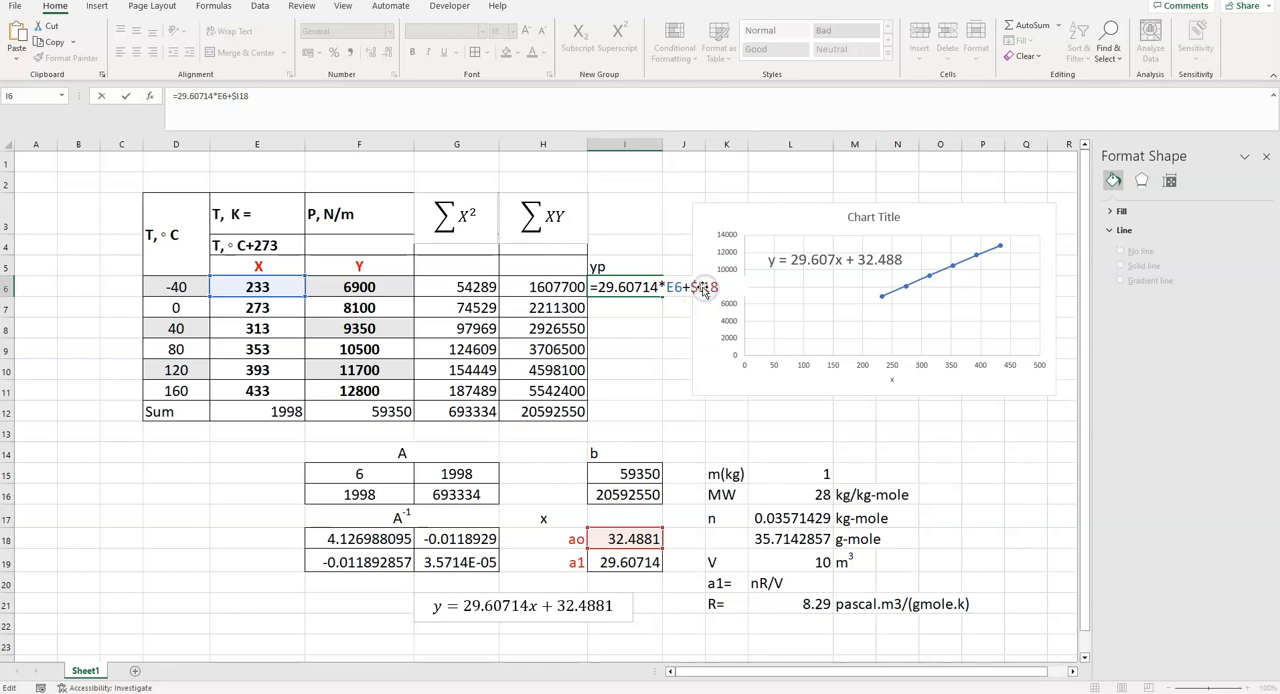
type("$")
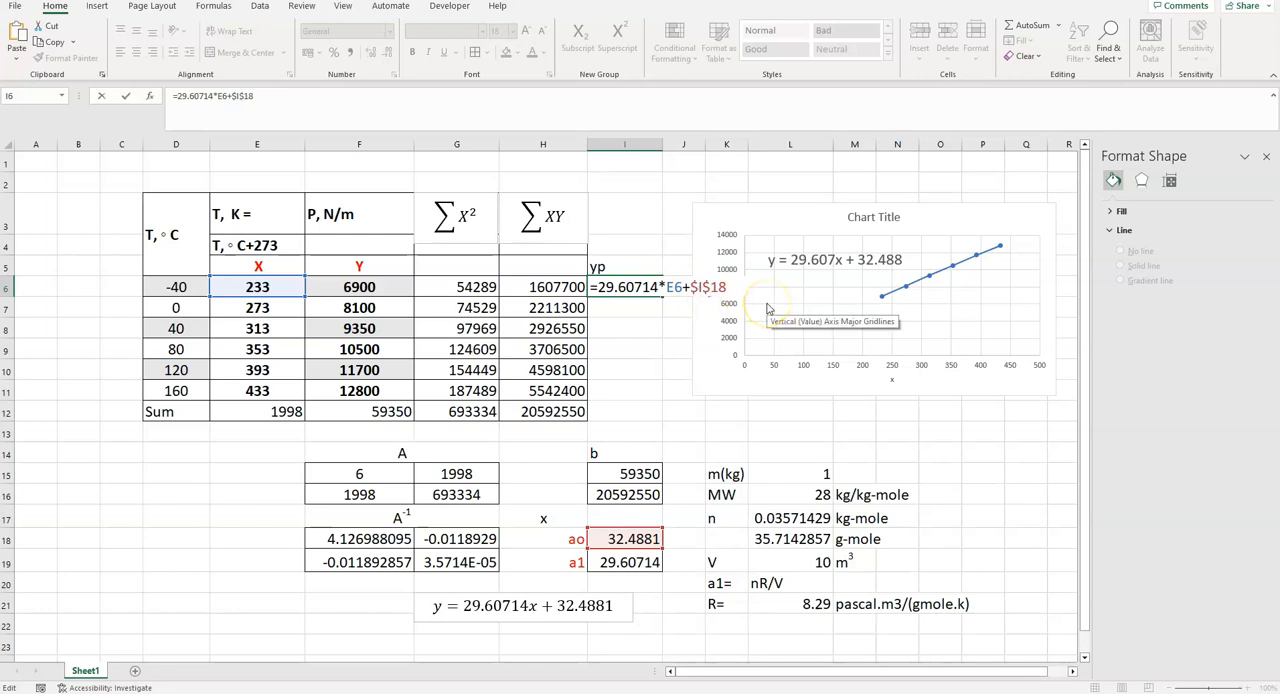
key("Return")
- Colour the yp label red and fill the prediction formula from I6 down to I11
left_click(619, 266)
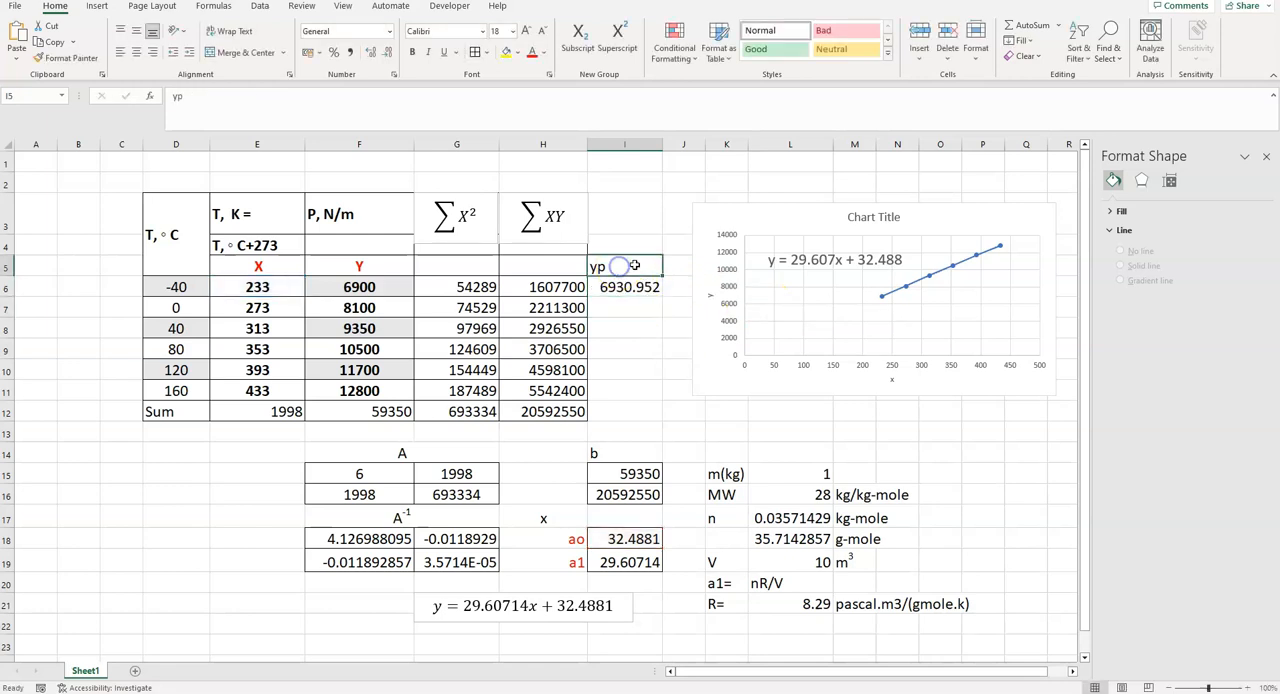
left_click(535, 57)
left_click(646, 287)
left_click_drag(662, 297, 657, 405)
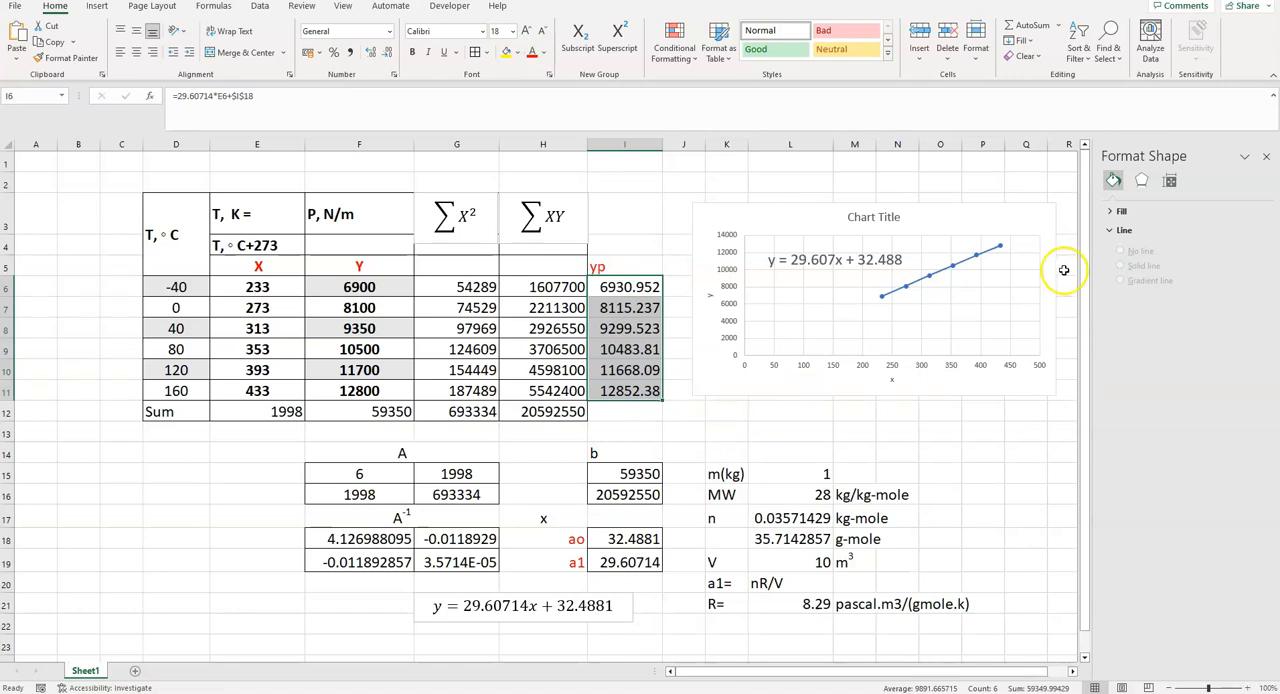
- Add a chart data series named predicted with the temperatures in E6:E11 as its X values
left_click(935, 277)
right_click(935, 277)
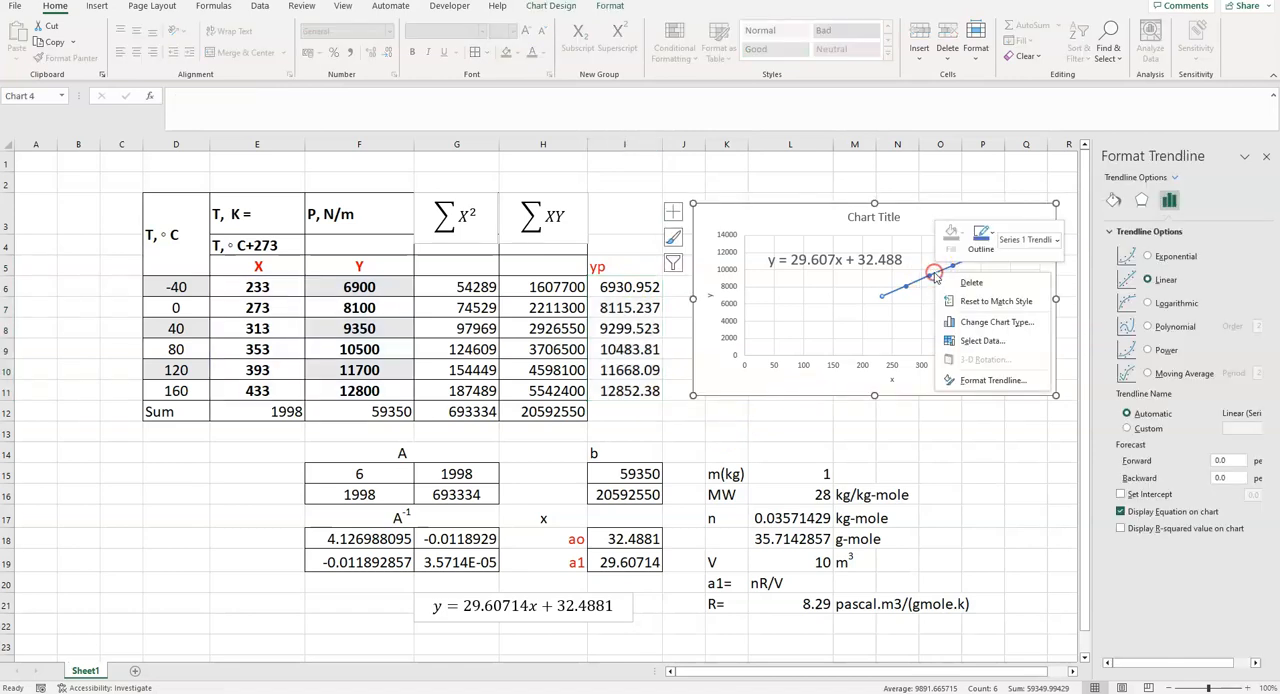
left_click(984, 336)
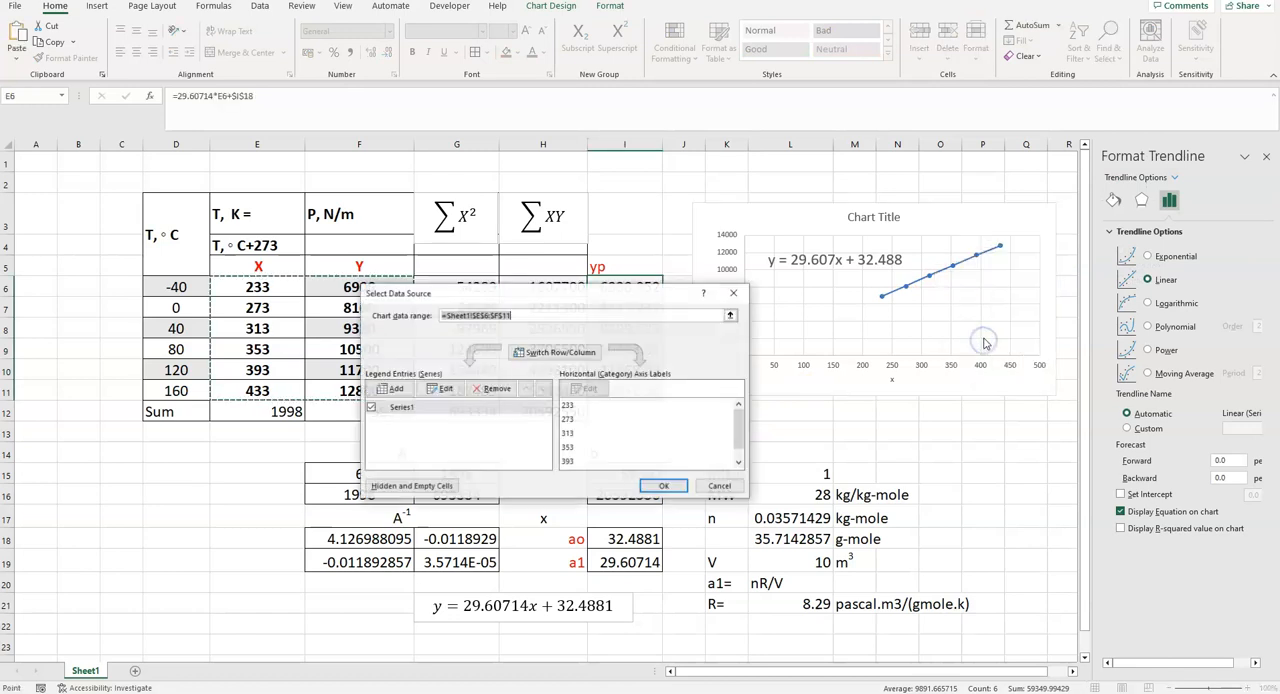
left_click(389, 395)
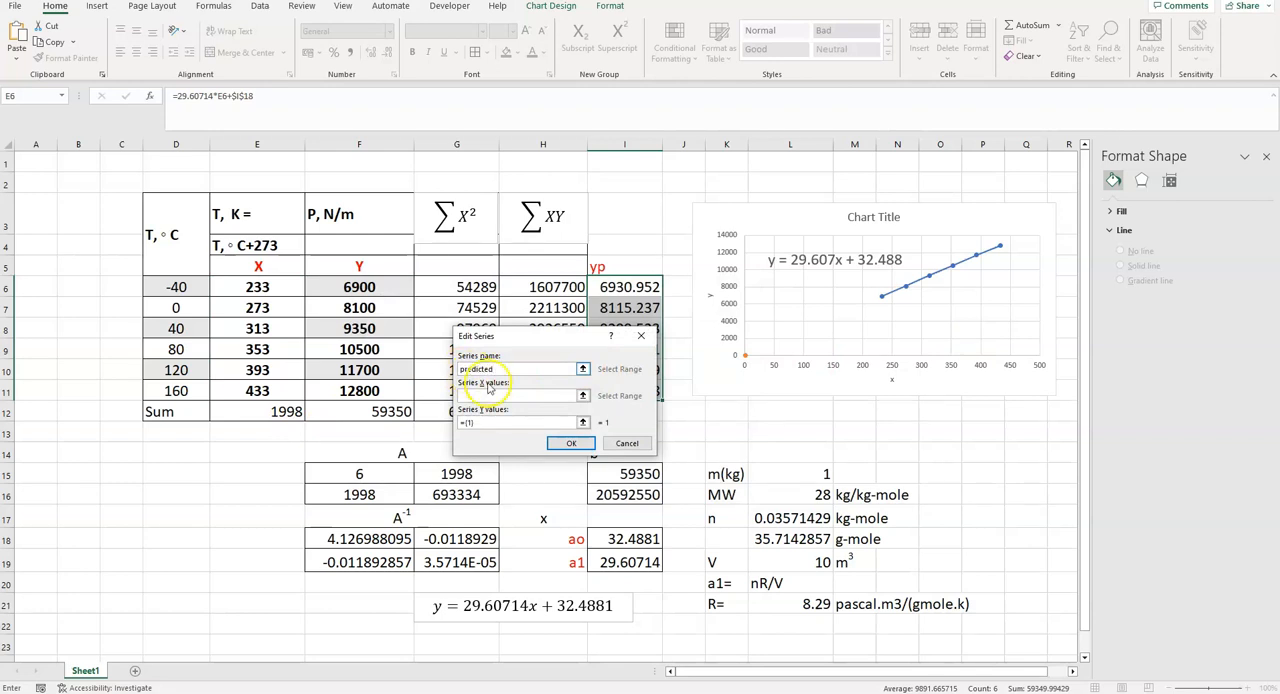
left_click(500, 395)
left_click_drag(287, 289, 266, 394)
- Set the predicted series' Y values to I6:I11 and apply the chart's data source changes
left_click(479, 422)
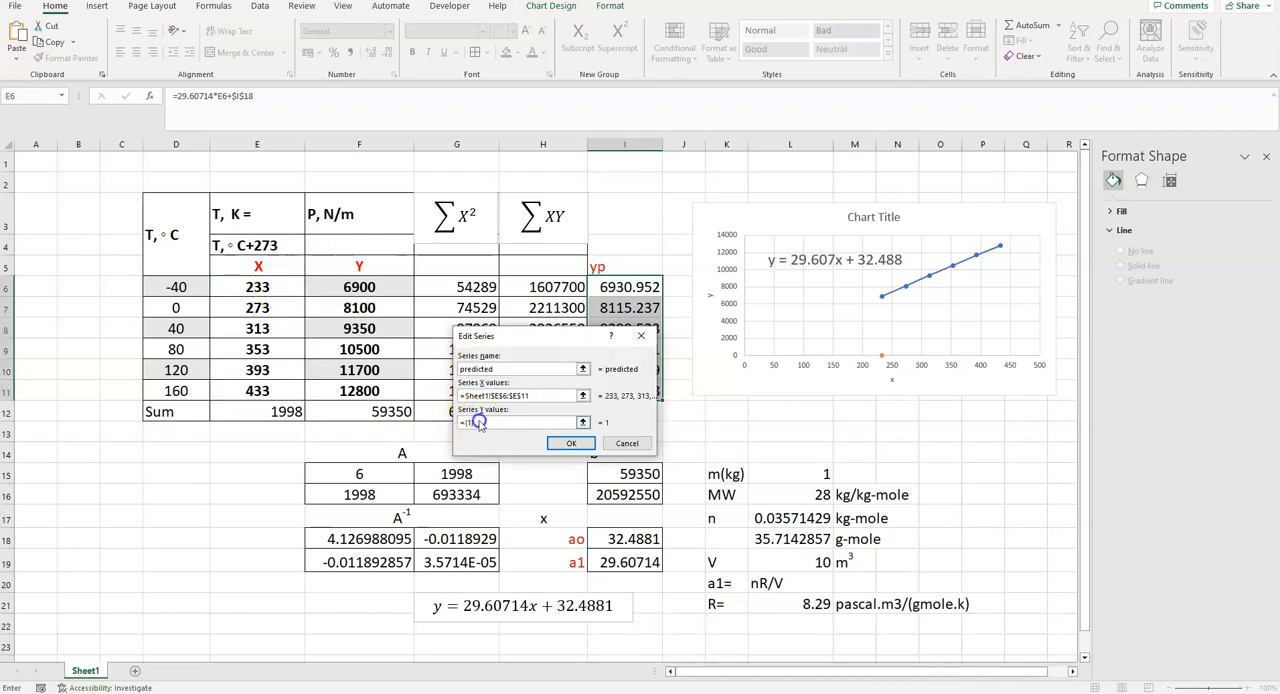
left_click(475, 425)
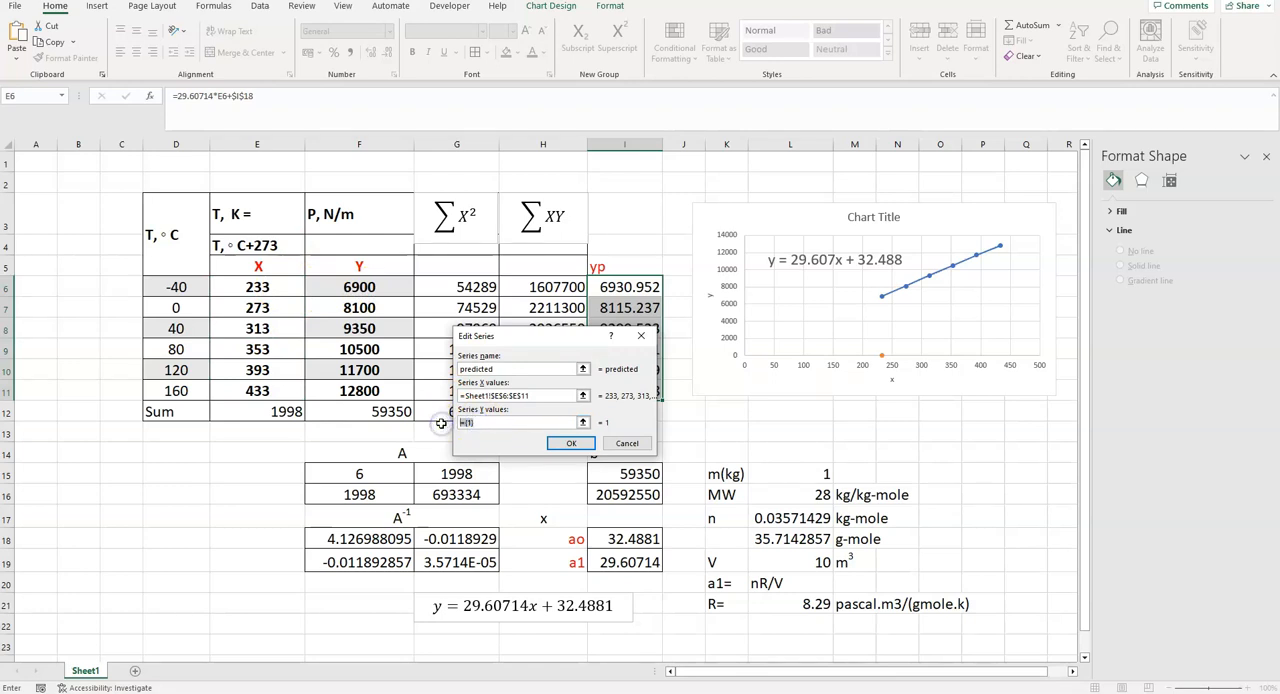
left_click_drag(624, 288, 617, 390)
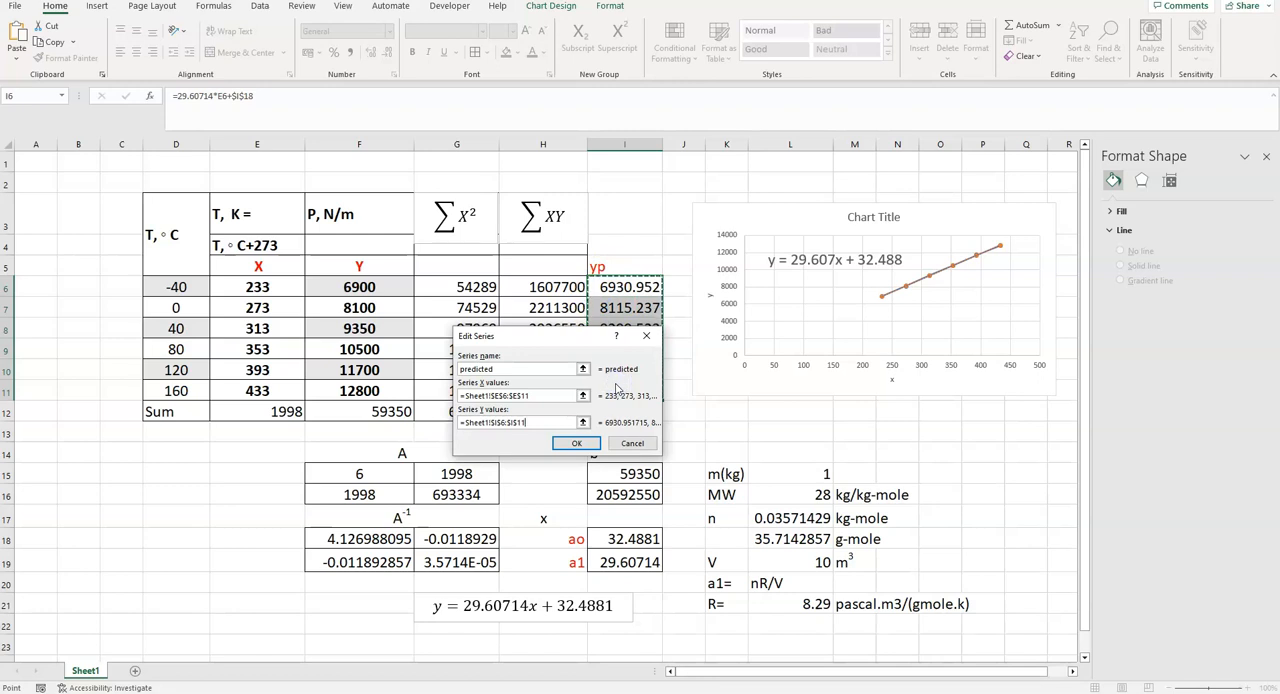
left_click(576, 443)
left_click(635, 452)
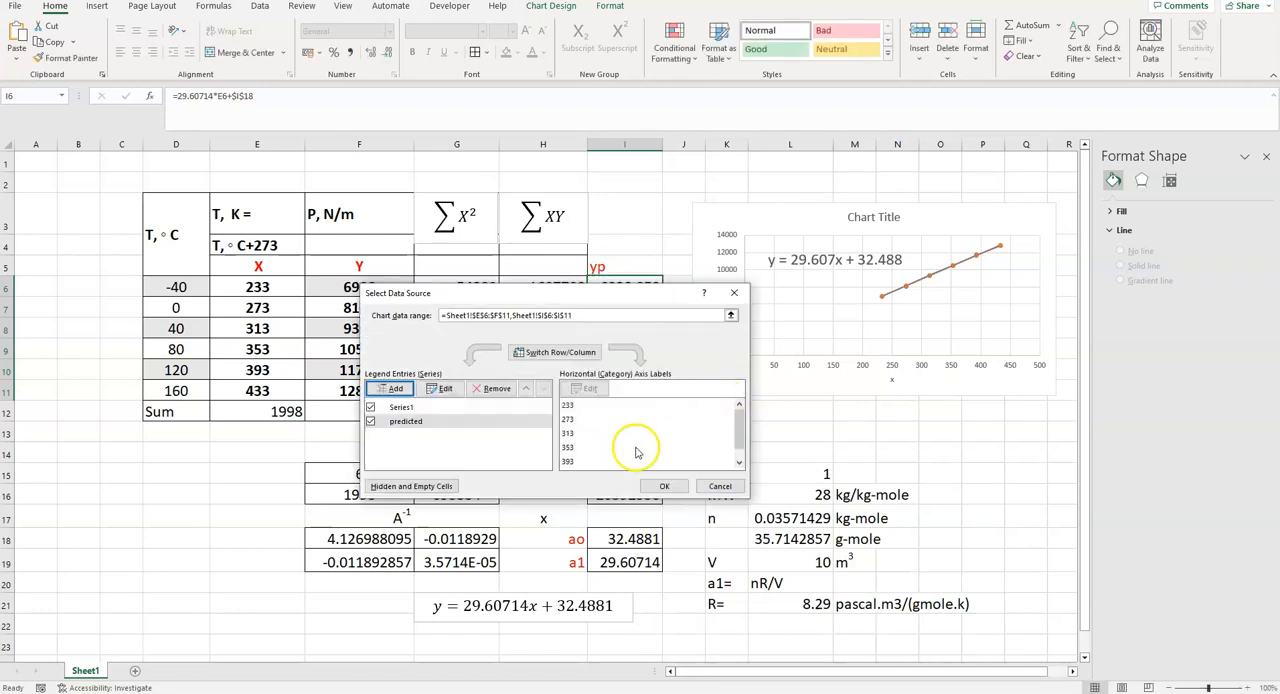
left_click(663, 488)
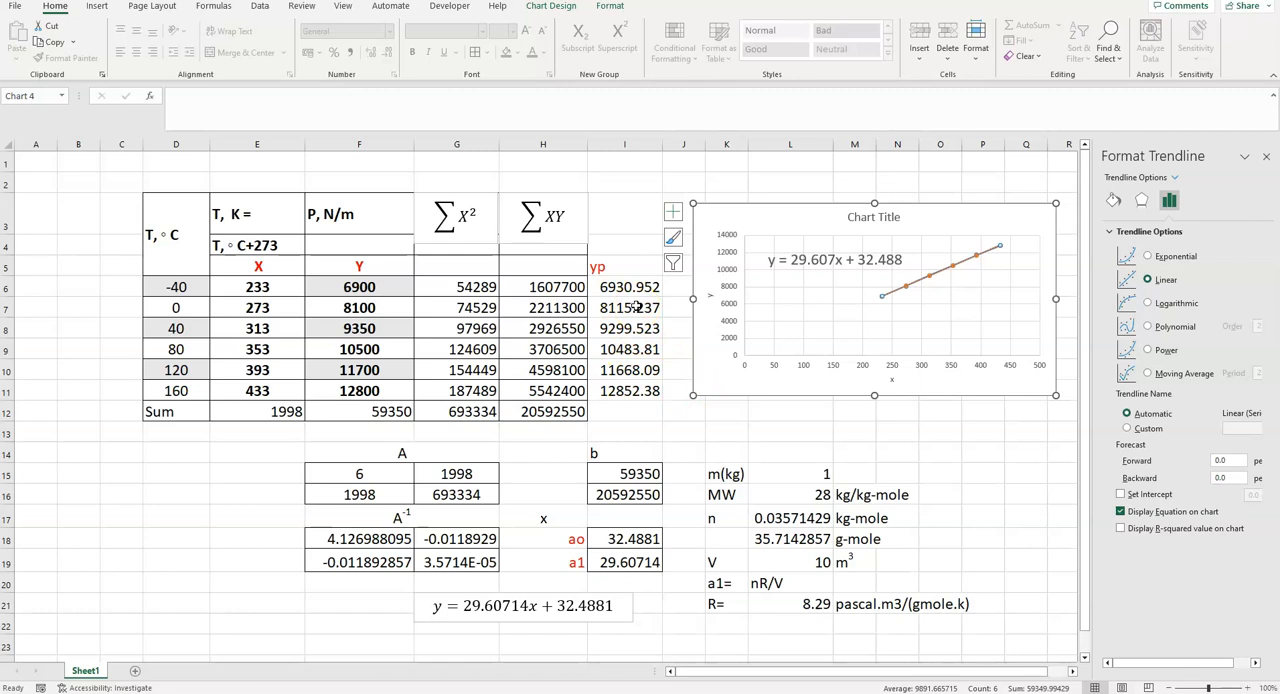
- Label G23 as T, enter 100 in H23 and label I23 as P
left_click(453, 641)
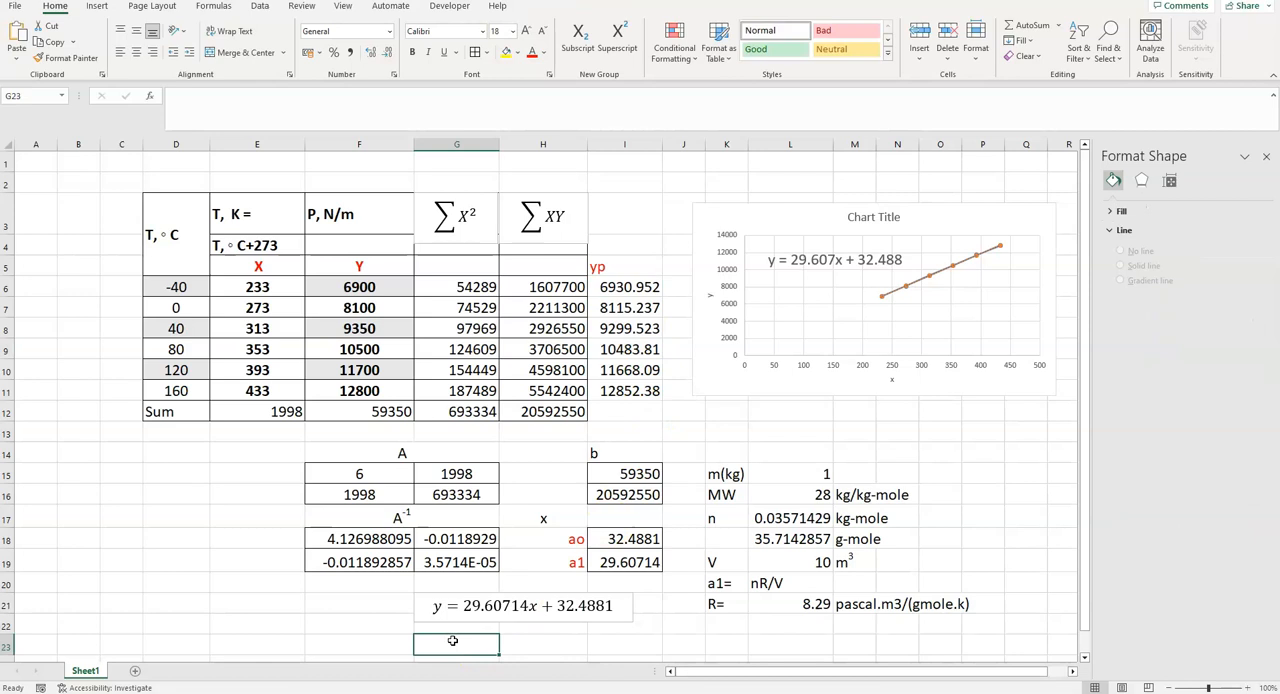
type("T")
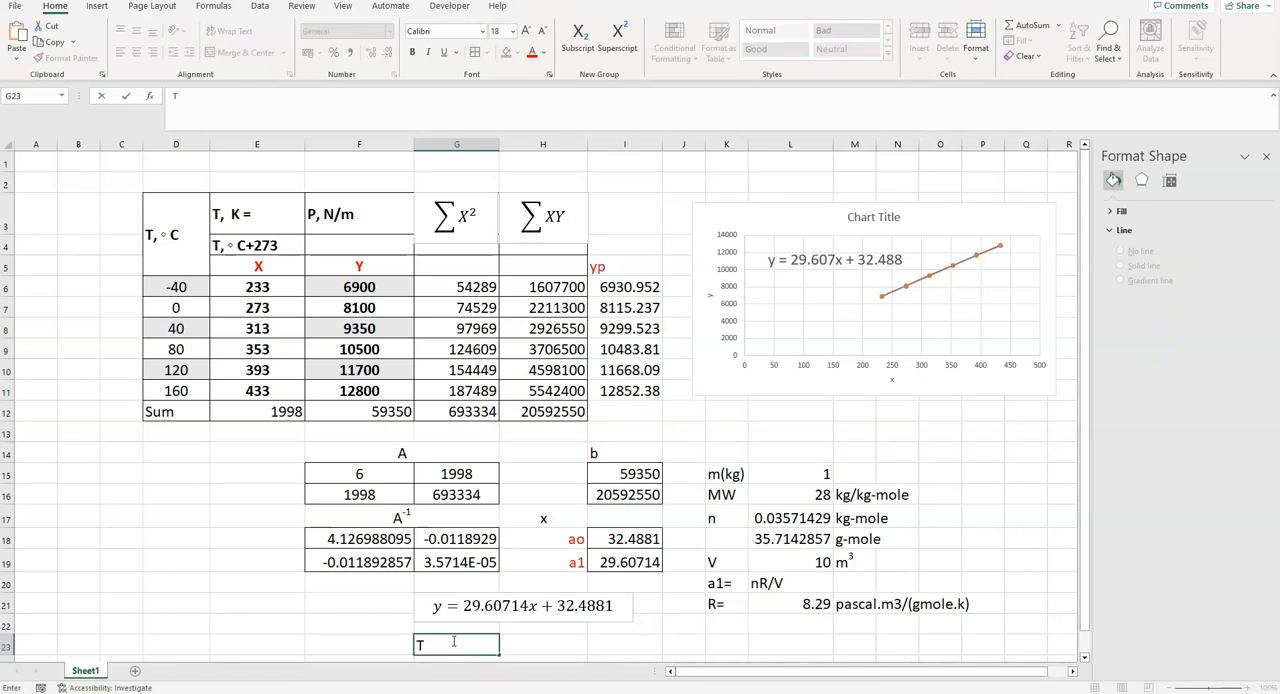
left_click(533, 645)
type("100")
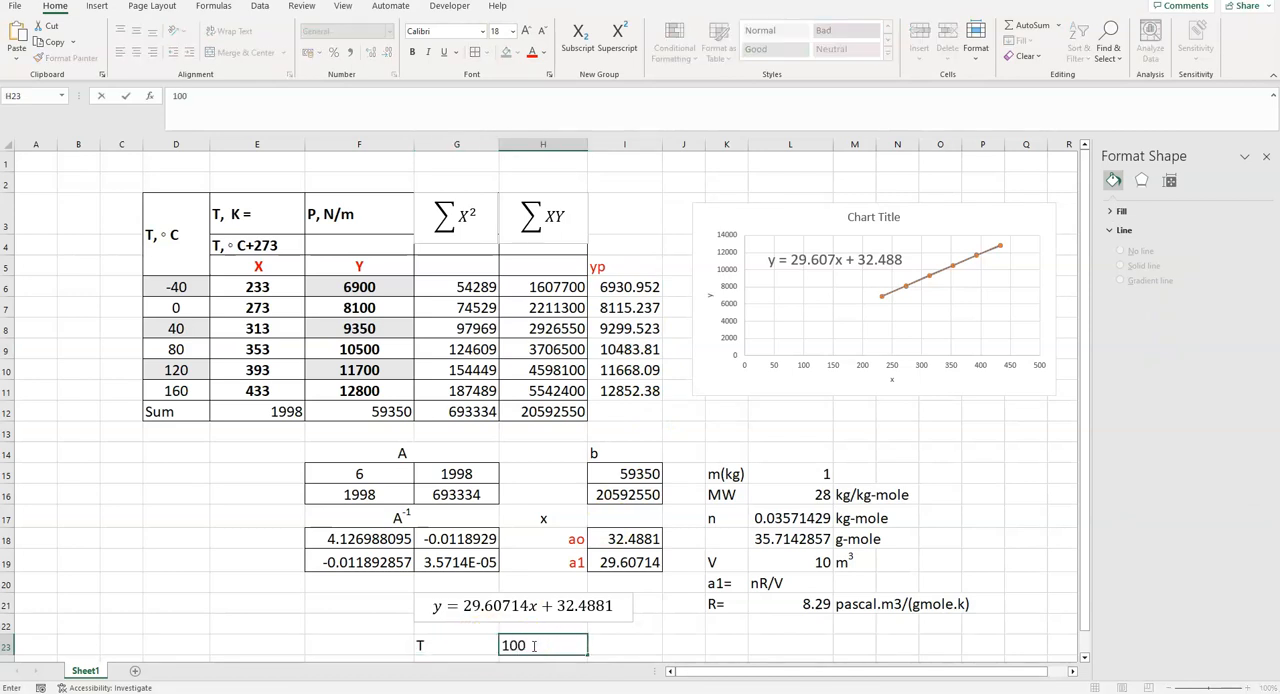
left_click(621, 643)
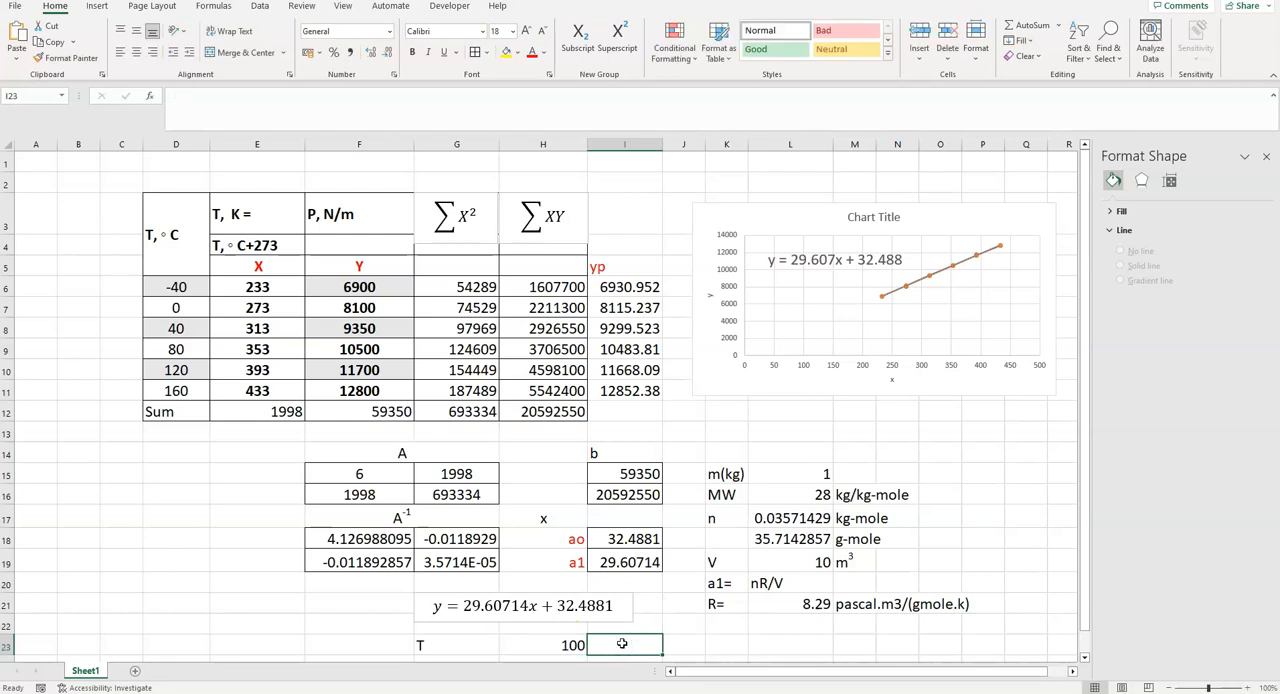
type("P")
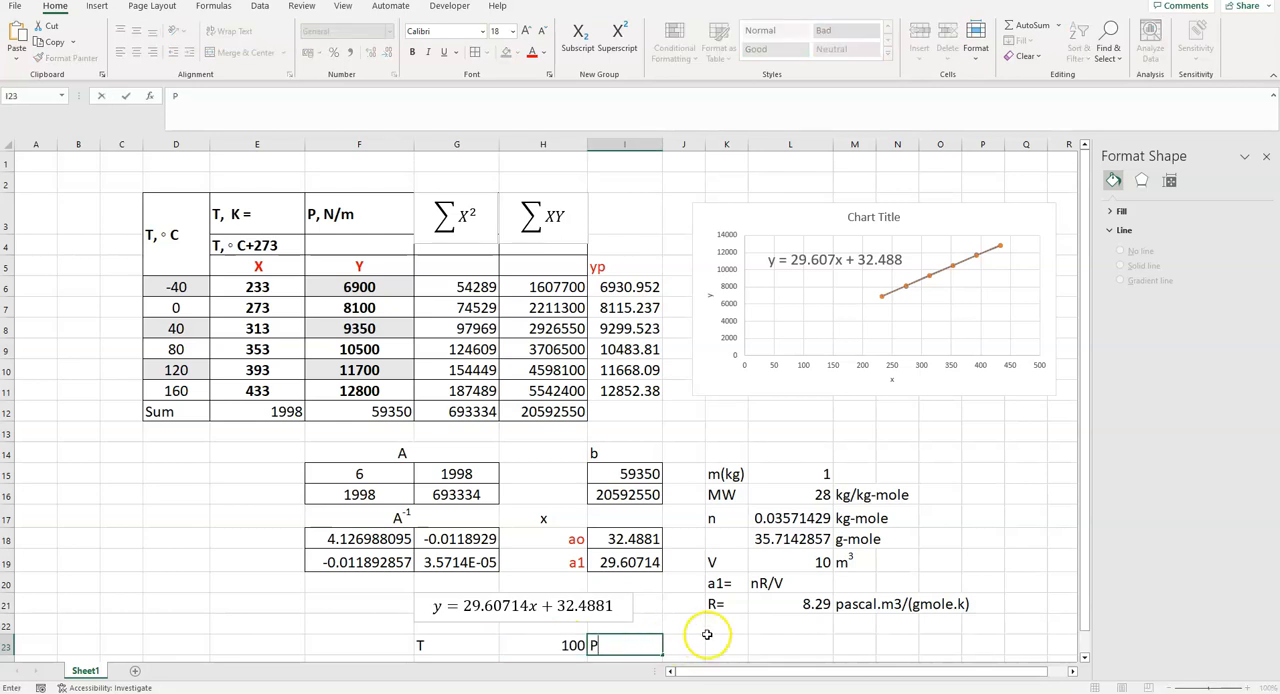
- Label G24 as T inK and convert the temperature to kelvin in H24 with =H23+273
scroll(708, 612, "down", 1)
left_click(512, 600)
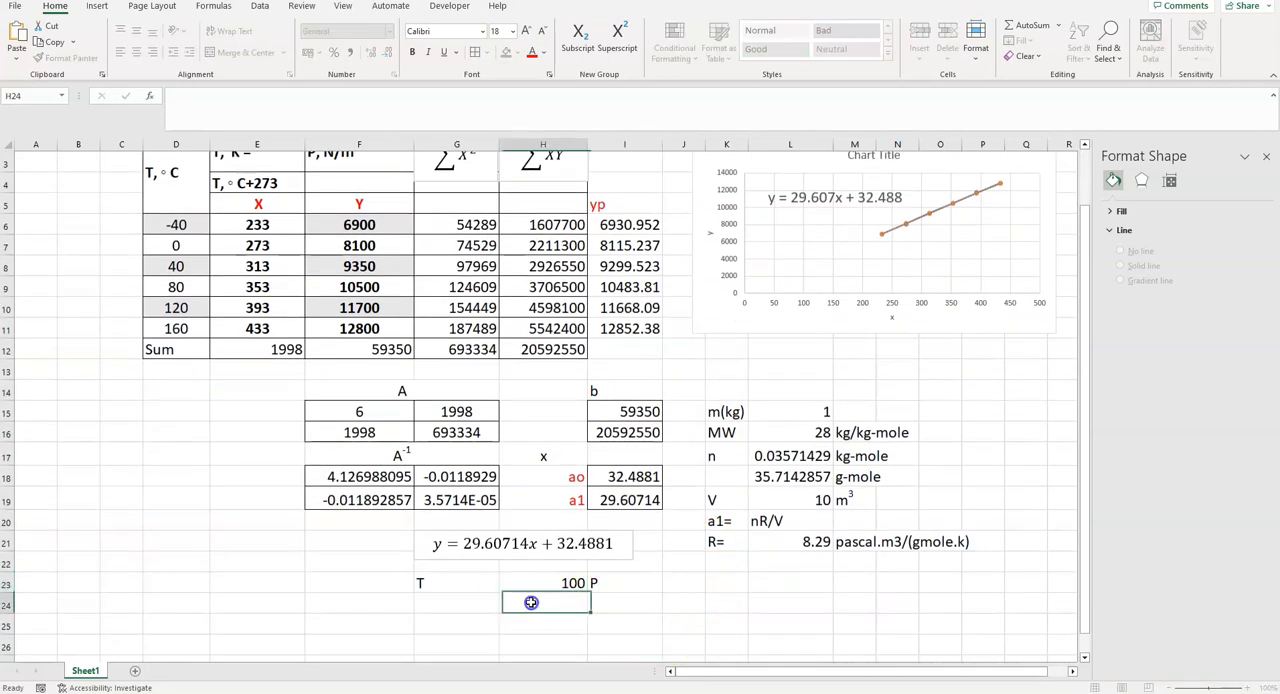
left_click(445, 603)
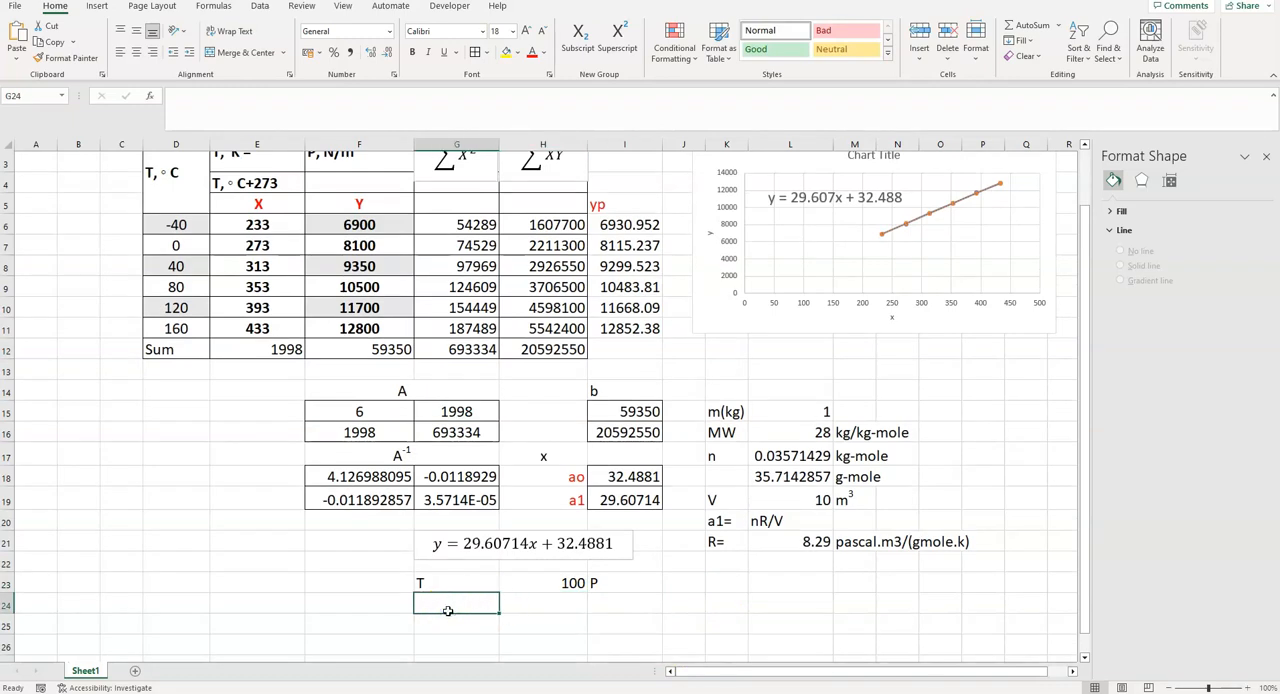
type("T inK")
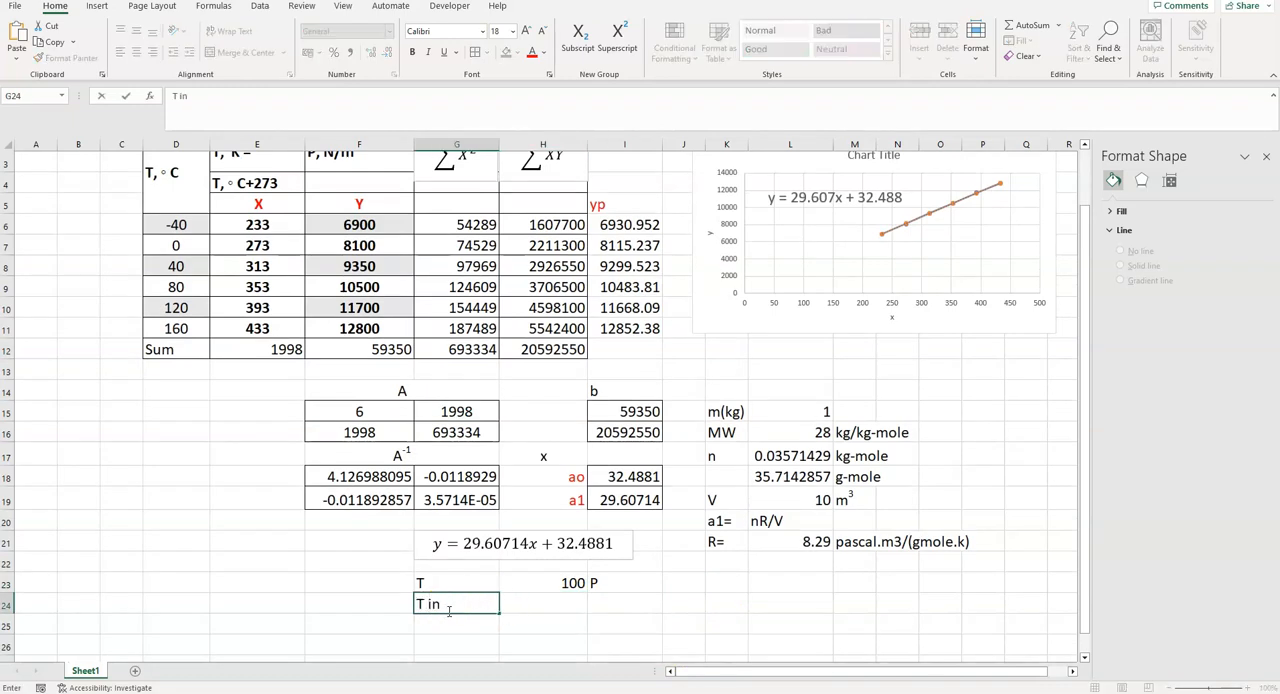
left_click(559, 603)
type("=")
left_click(560, 582)
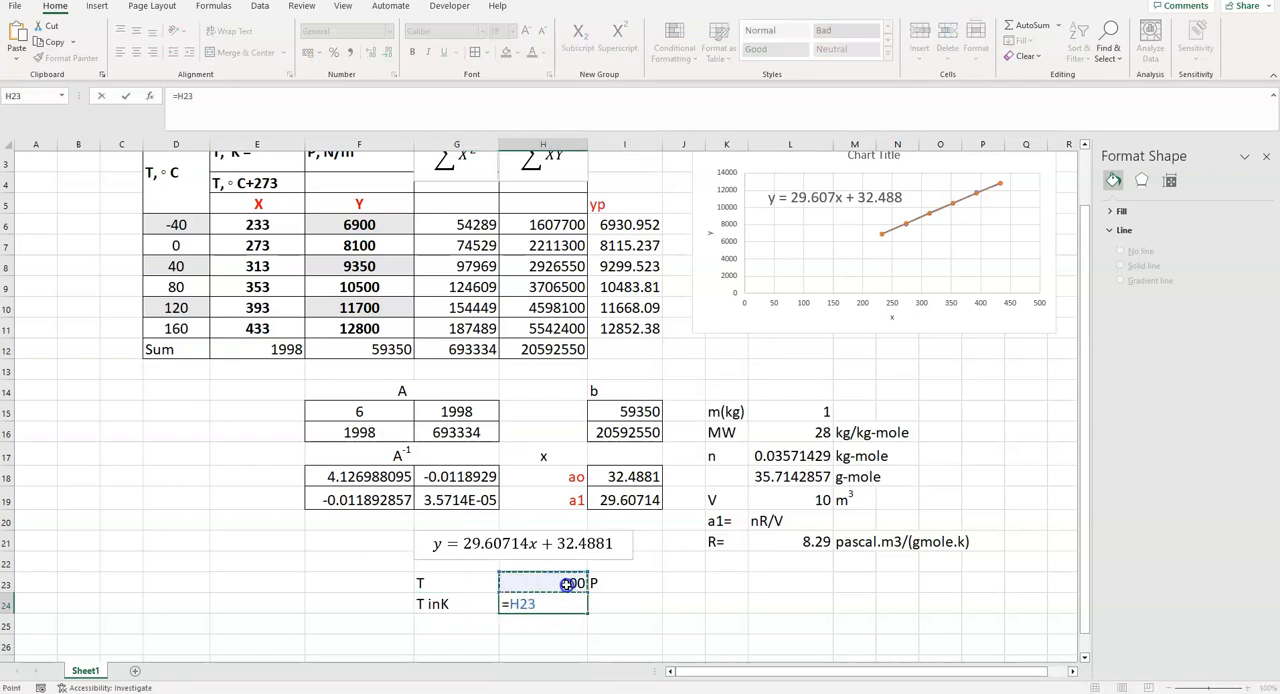
type("+273")
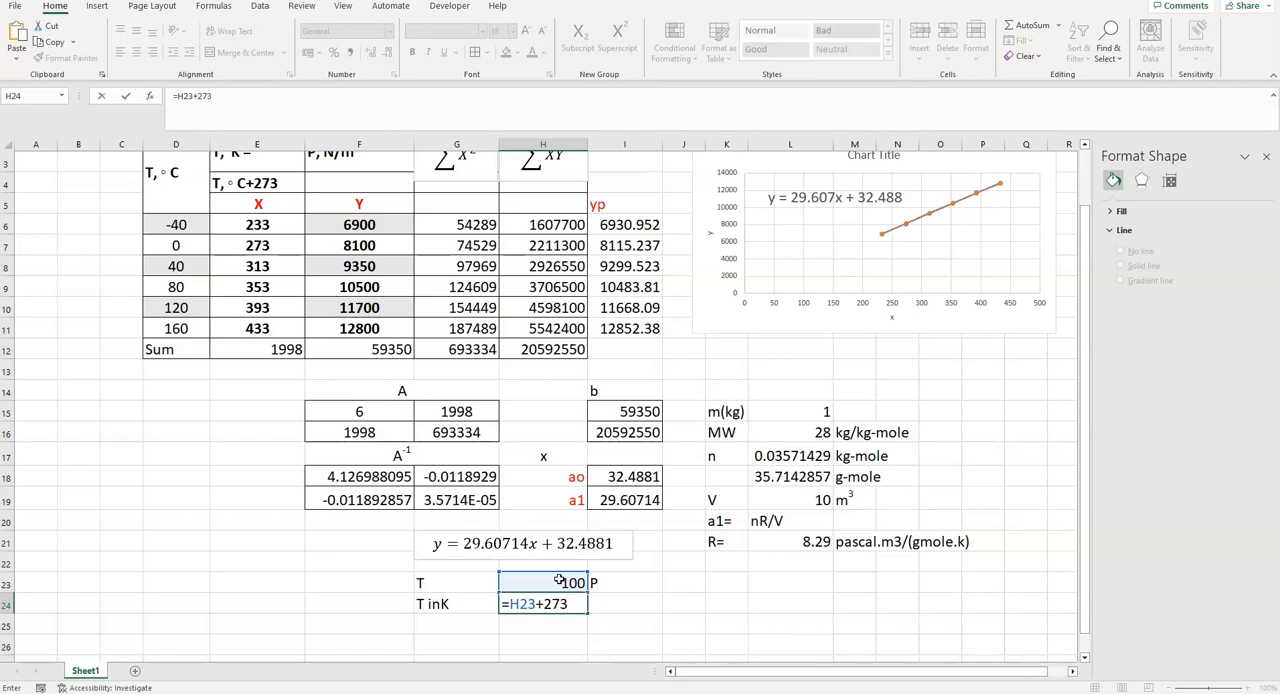
key("Return")
- Write the pressure relation (nR/V)T as text in J23
left_click(626, 605)
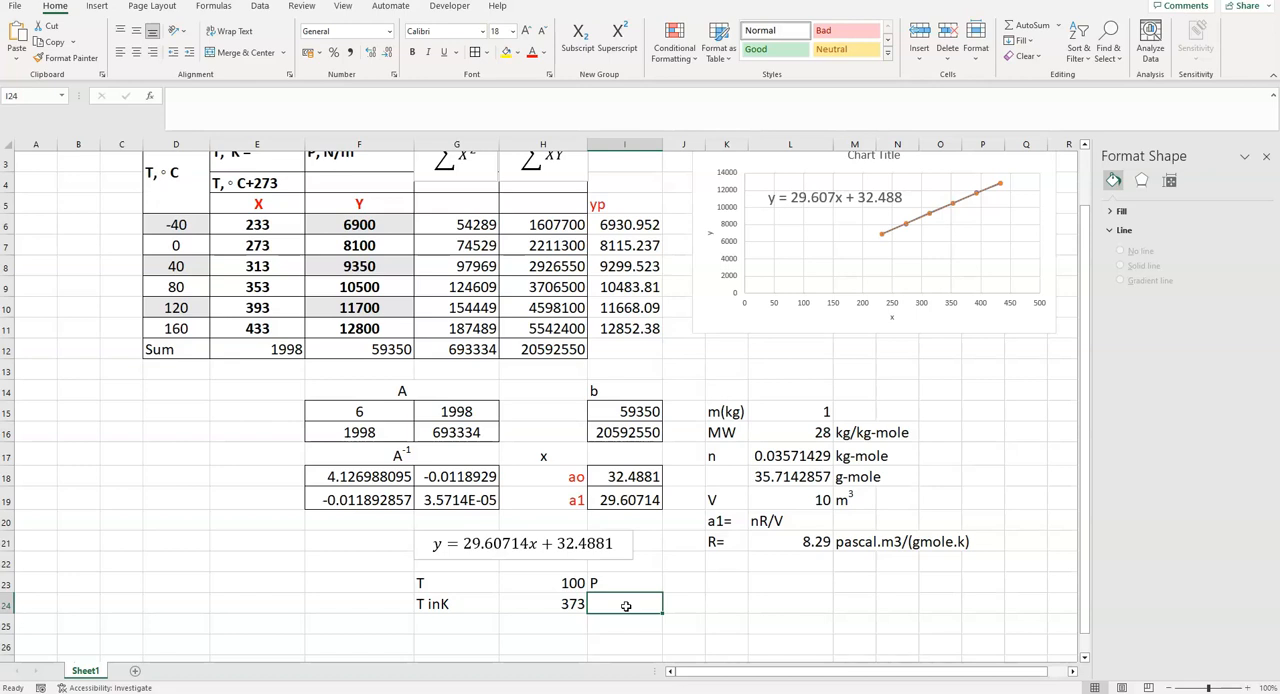
left_click(675, 581)
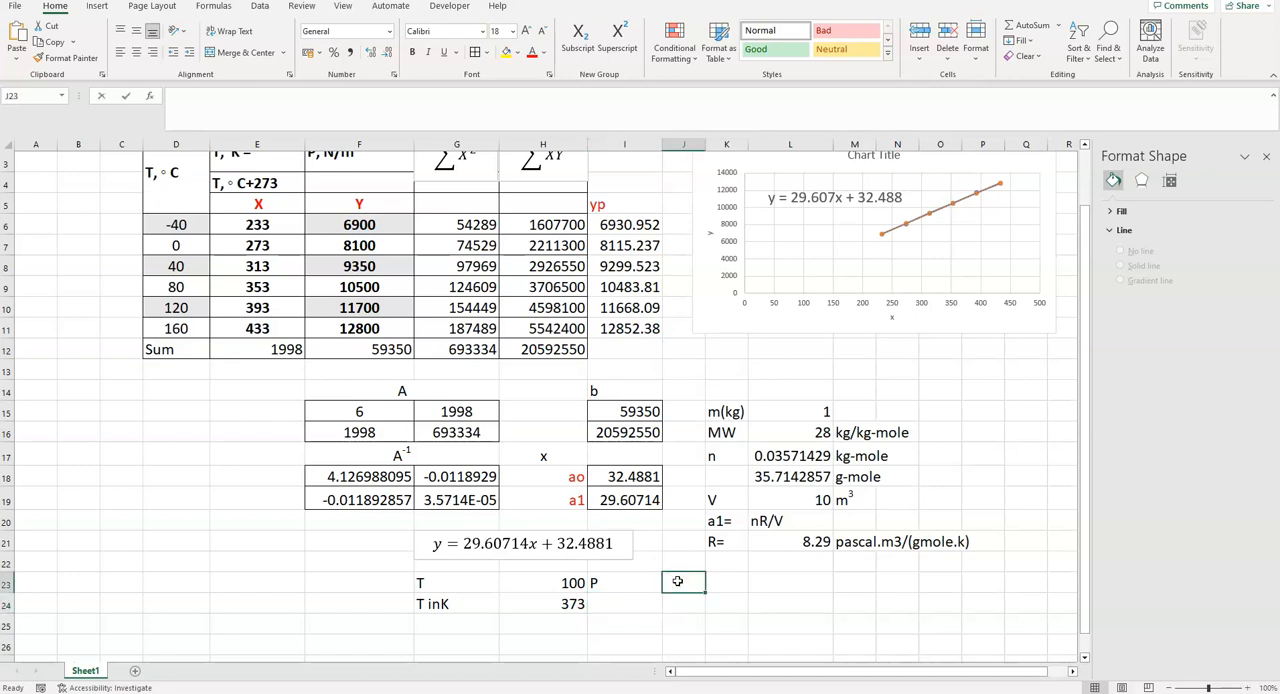
type("nR/V")
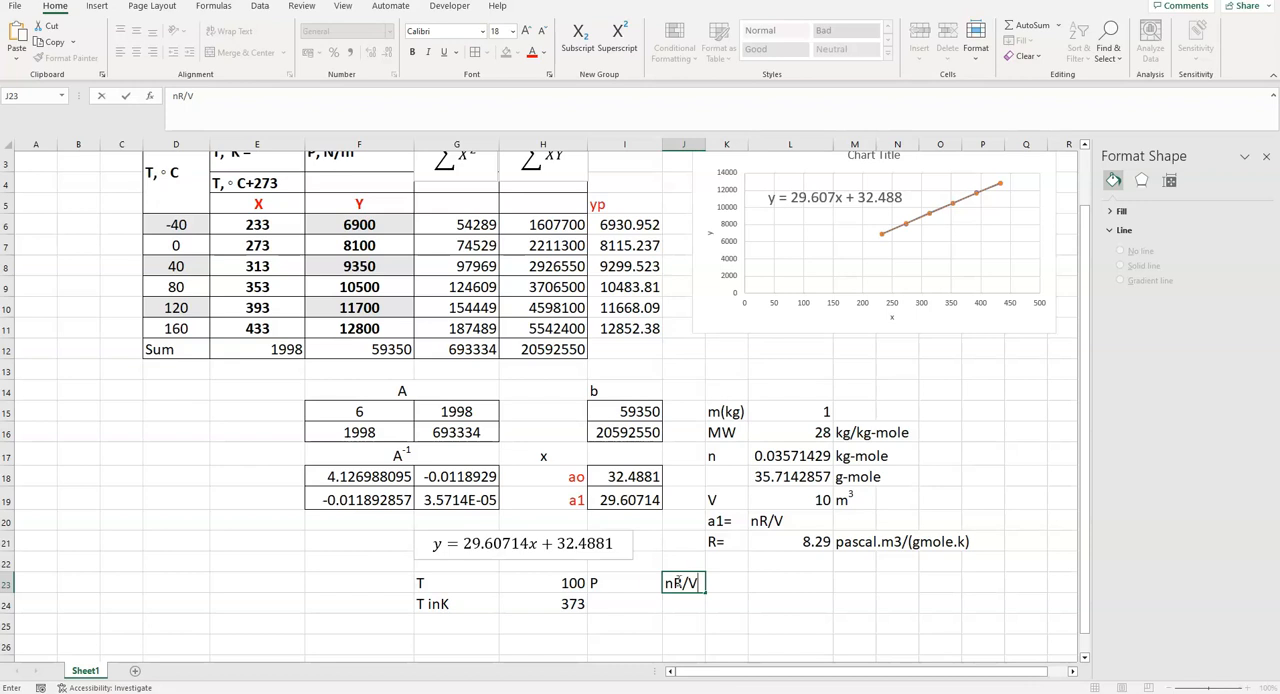
left_click(662, 582)
type("(")
left_click(752, 622)
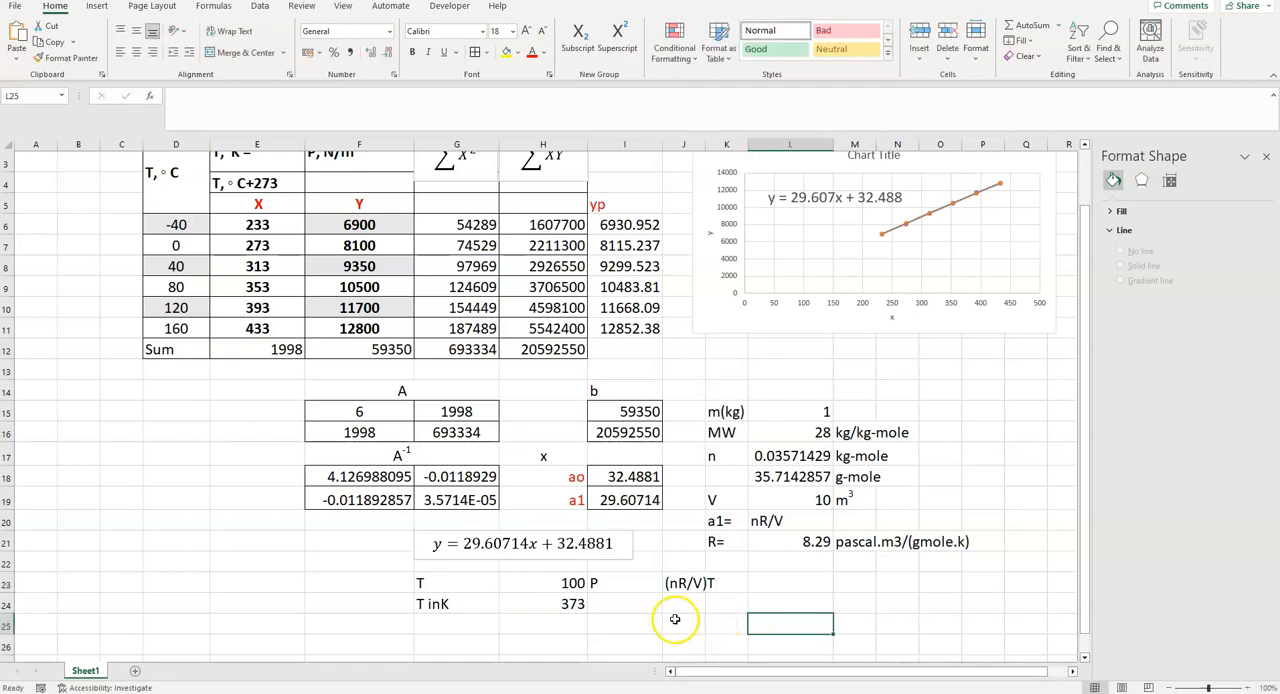
- Calculate the pressure in I24 with the formula =L18*L21*H24/L19
left_click(624, 604)
type("=")
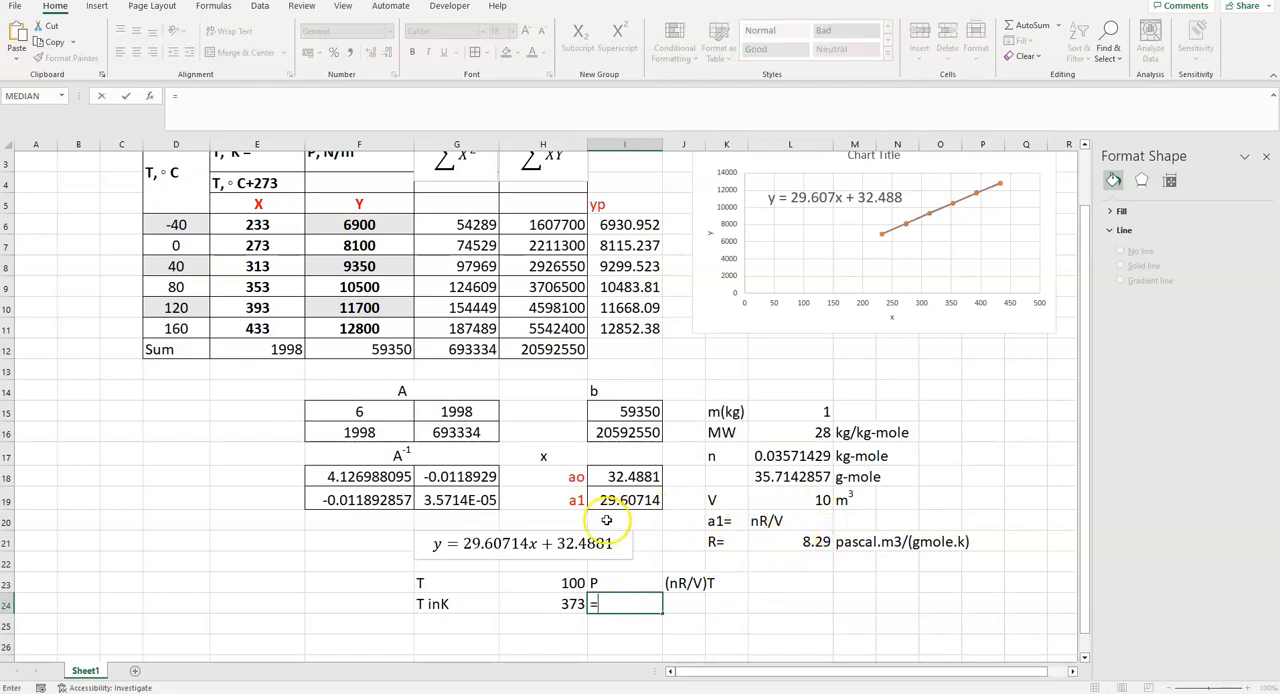
left_click(799, 476)
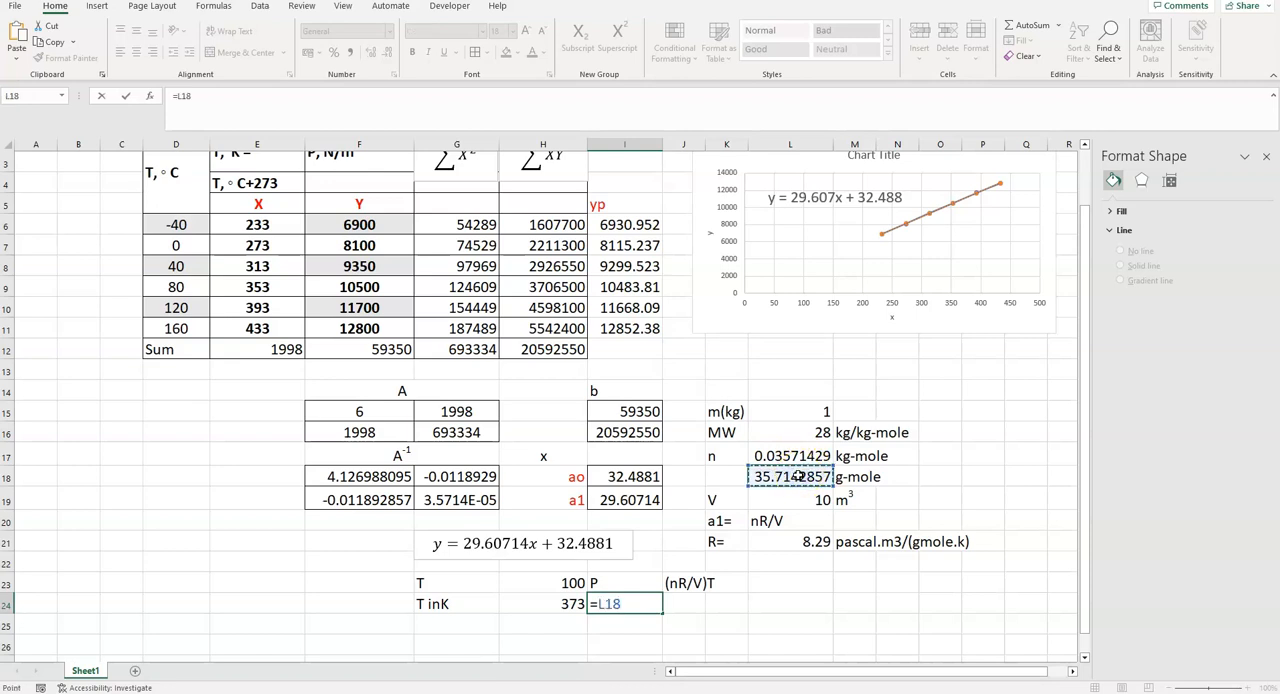
type("*")
left_click(820, 541)
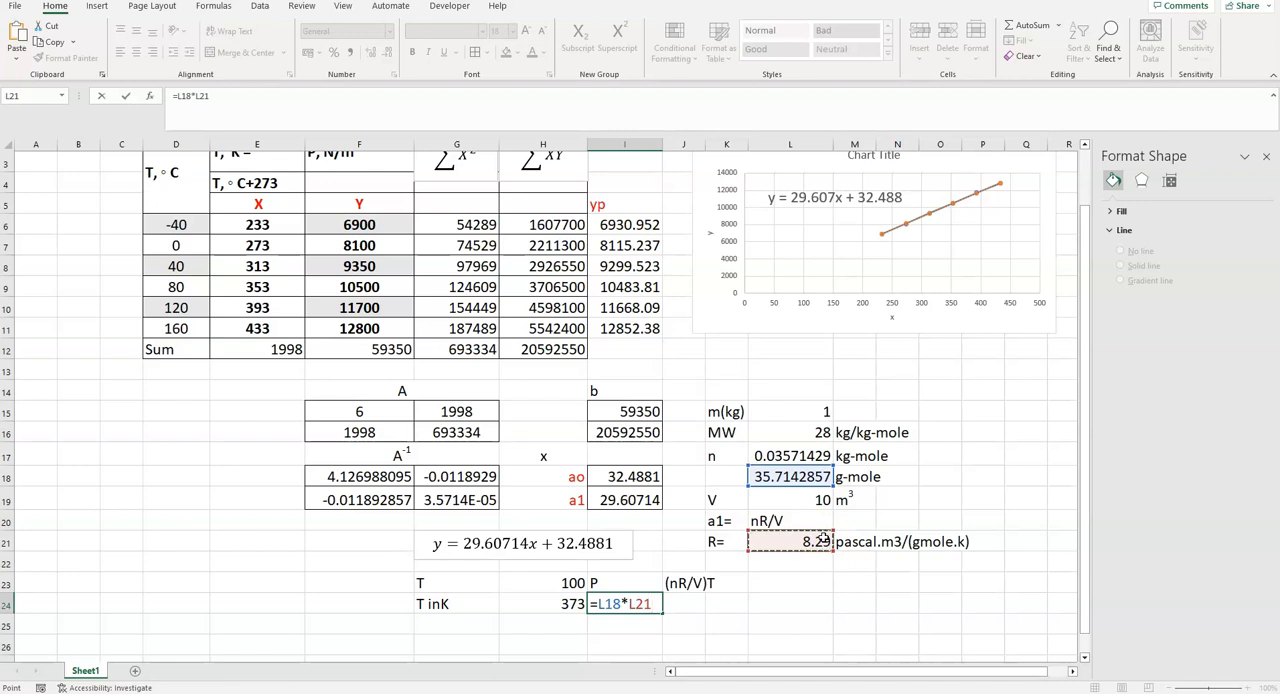
type("*")
left_click(570, 604)
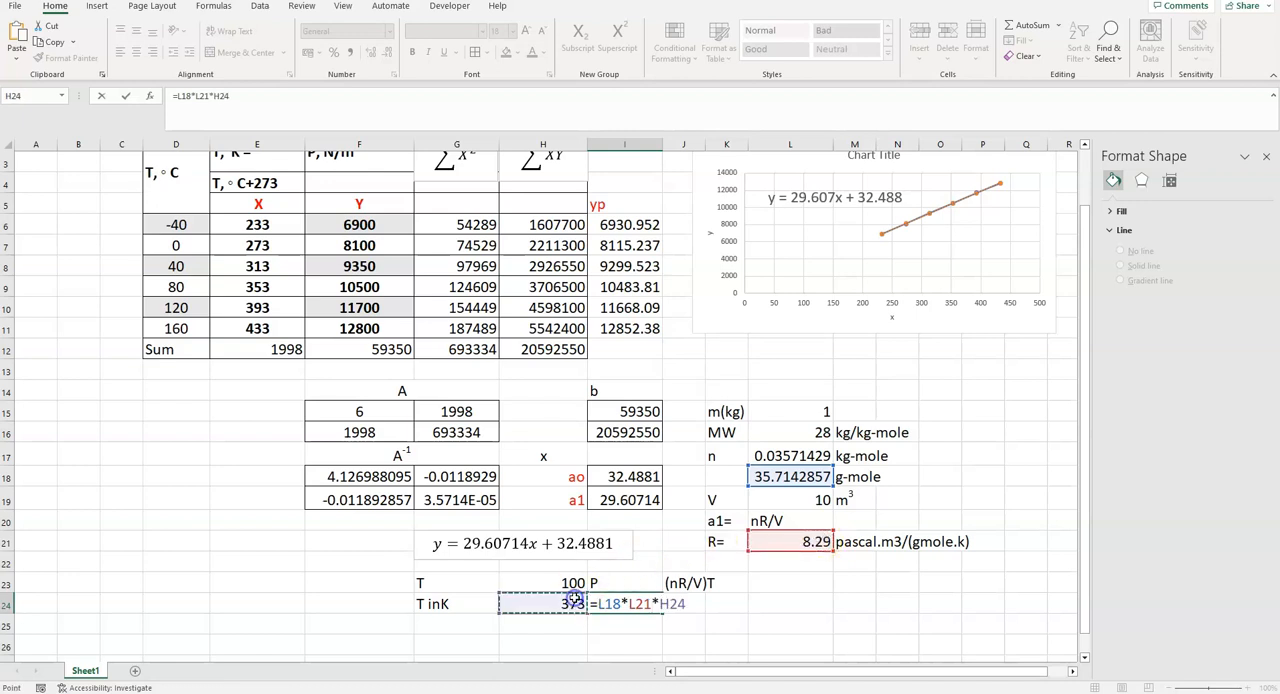
type("/")
left_click(799, 501)
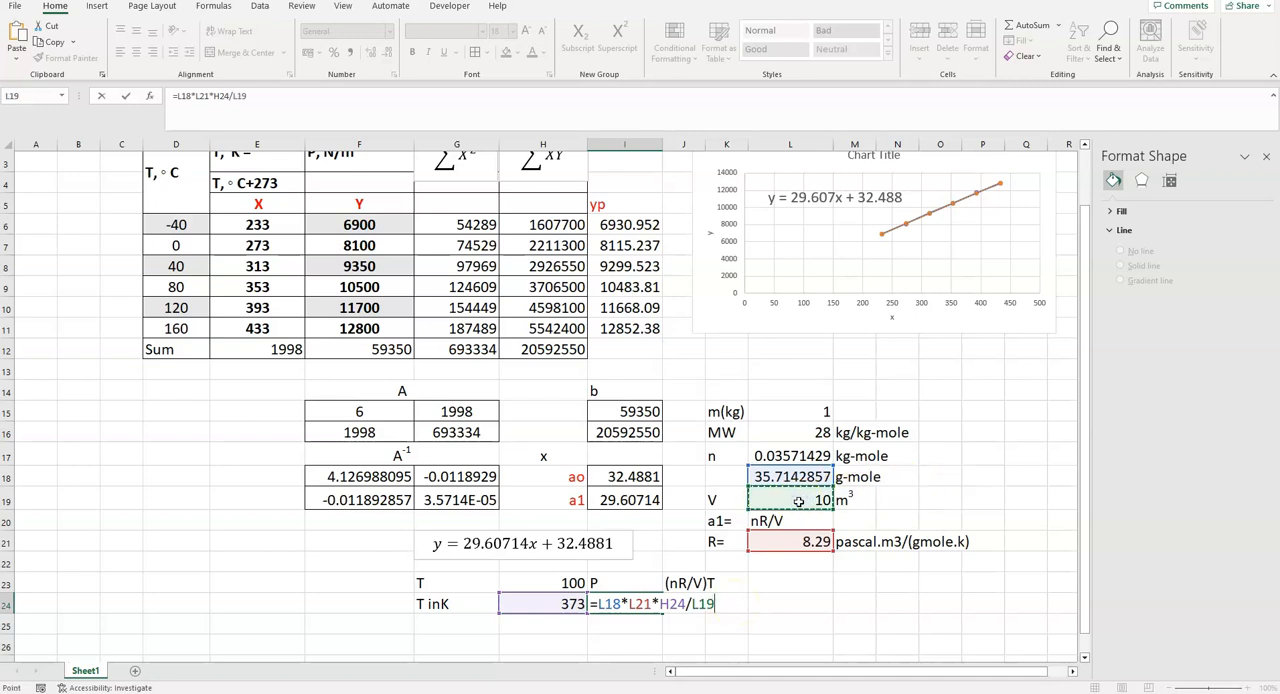
key("Return")
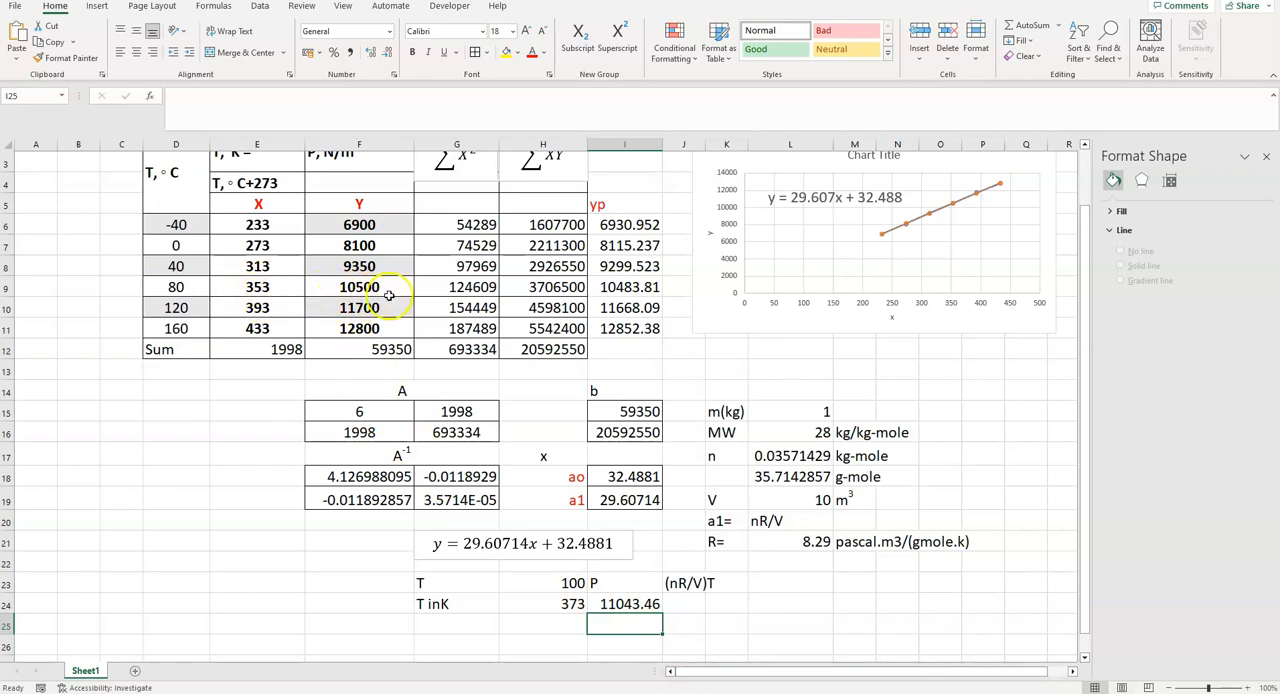
- Color the text of the kelvin temperature and pressure cells G24:I24 red
left_click(625, 606)
left_click(680, 603)
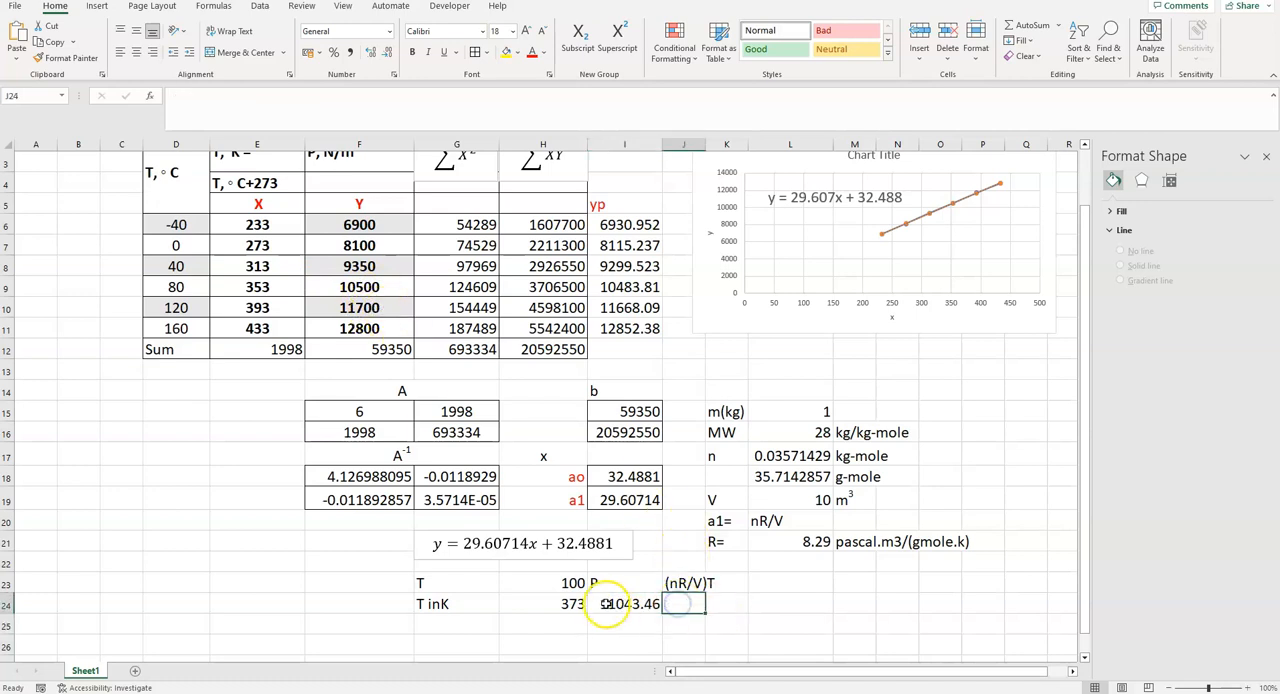
left_click_drag(432, 604, 608, 606)
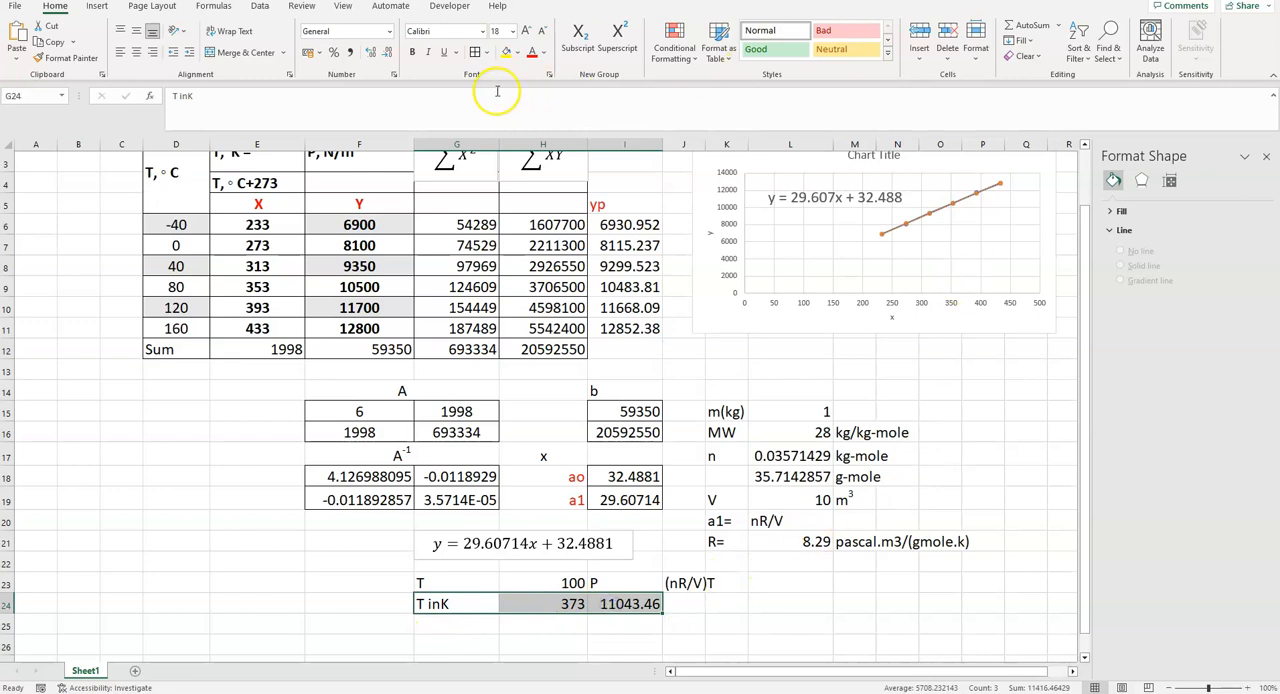
left_click(531, 52)
left_click(615, 605)
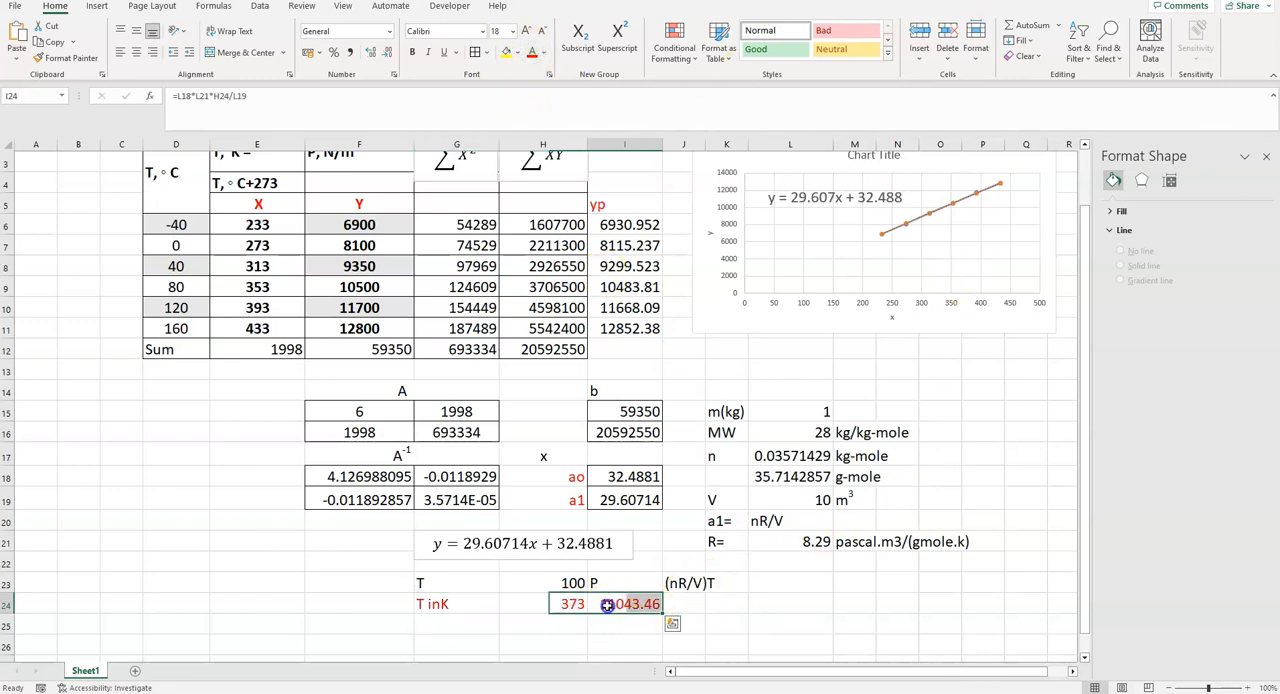
- Enter the unit N/m2 in J24 beside the calculated pressure and select its 2 for formatting
double_click(679, 604)
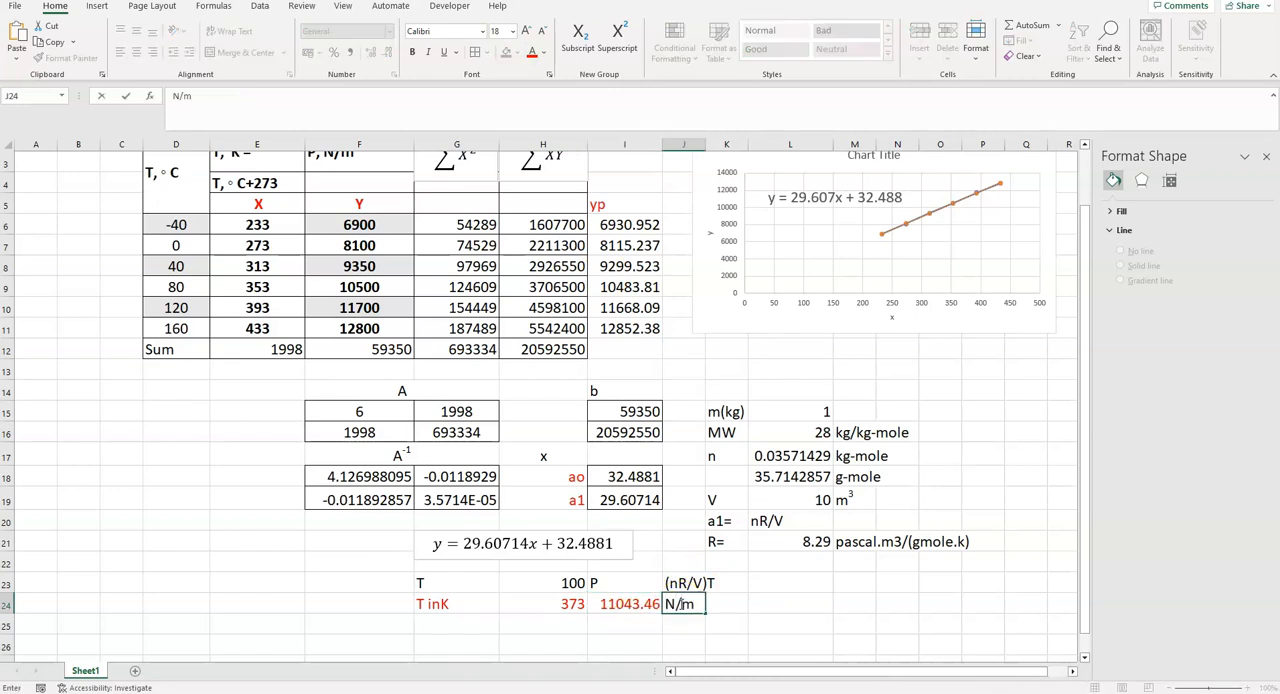
left_click(692, 605)
left_click_drag(695, 602, 704, 603)
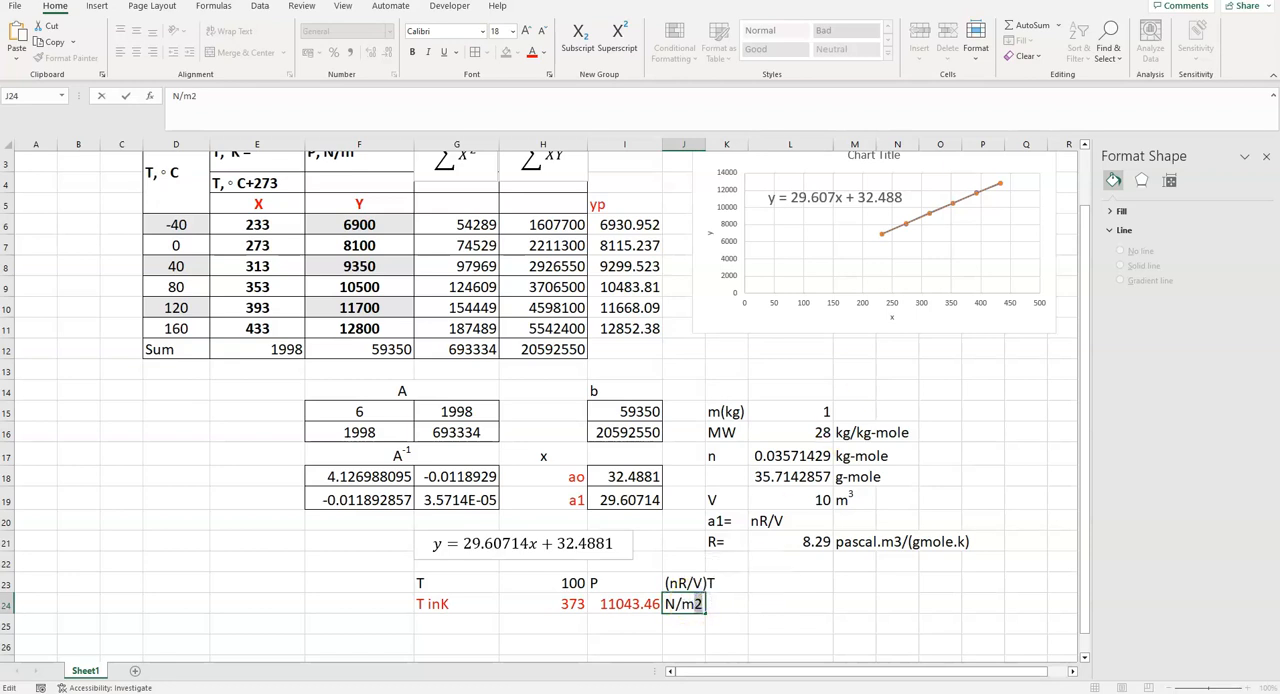